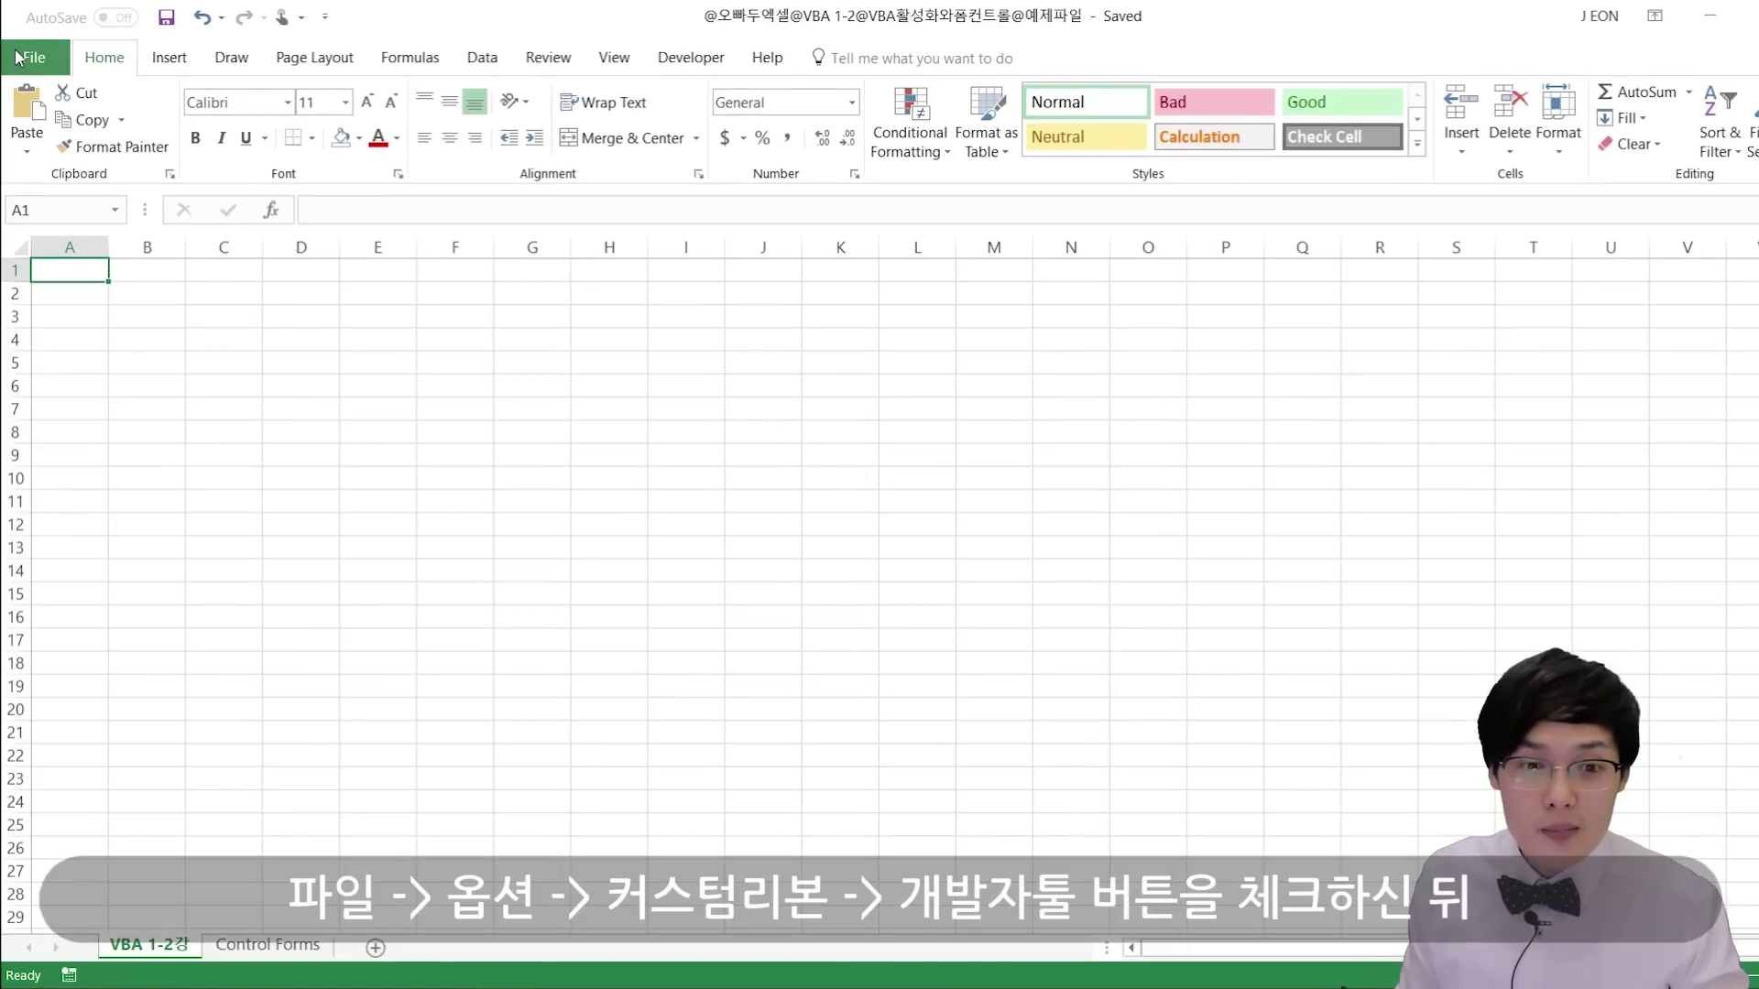
Step: Enable the Developer tab in the ribbon customization options, confirm the options, and display the Developer commands
click(20, 51)
click(30, 623)
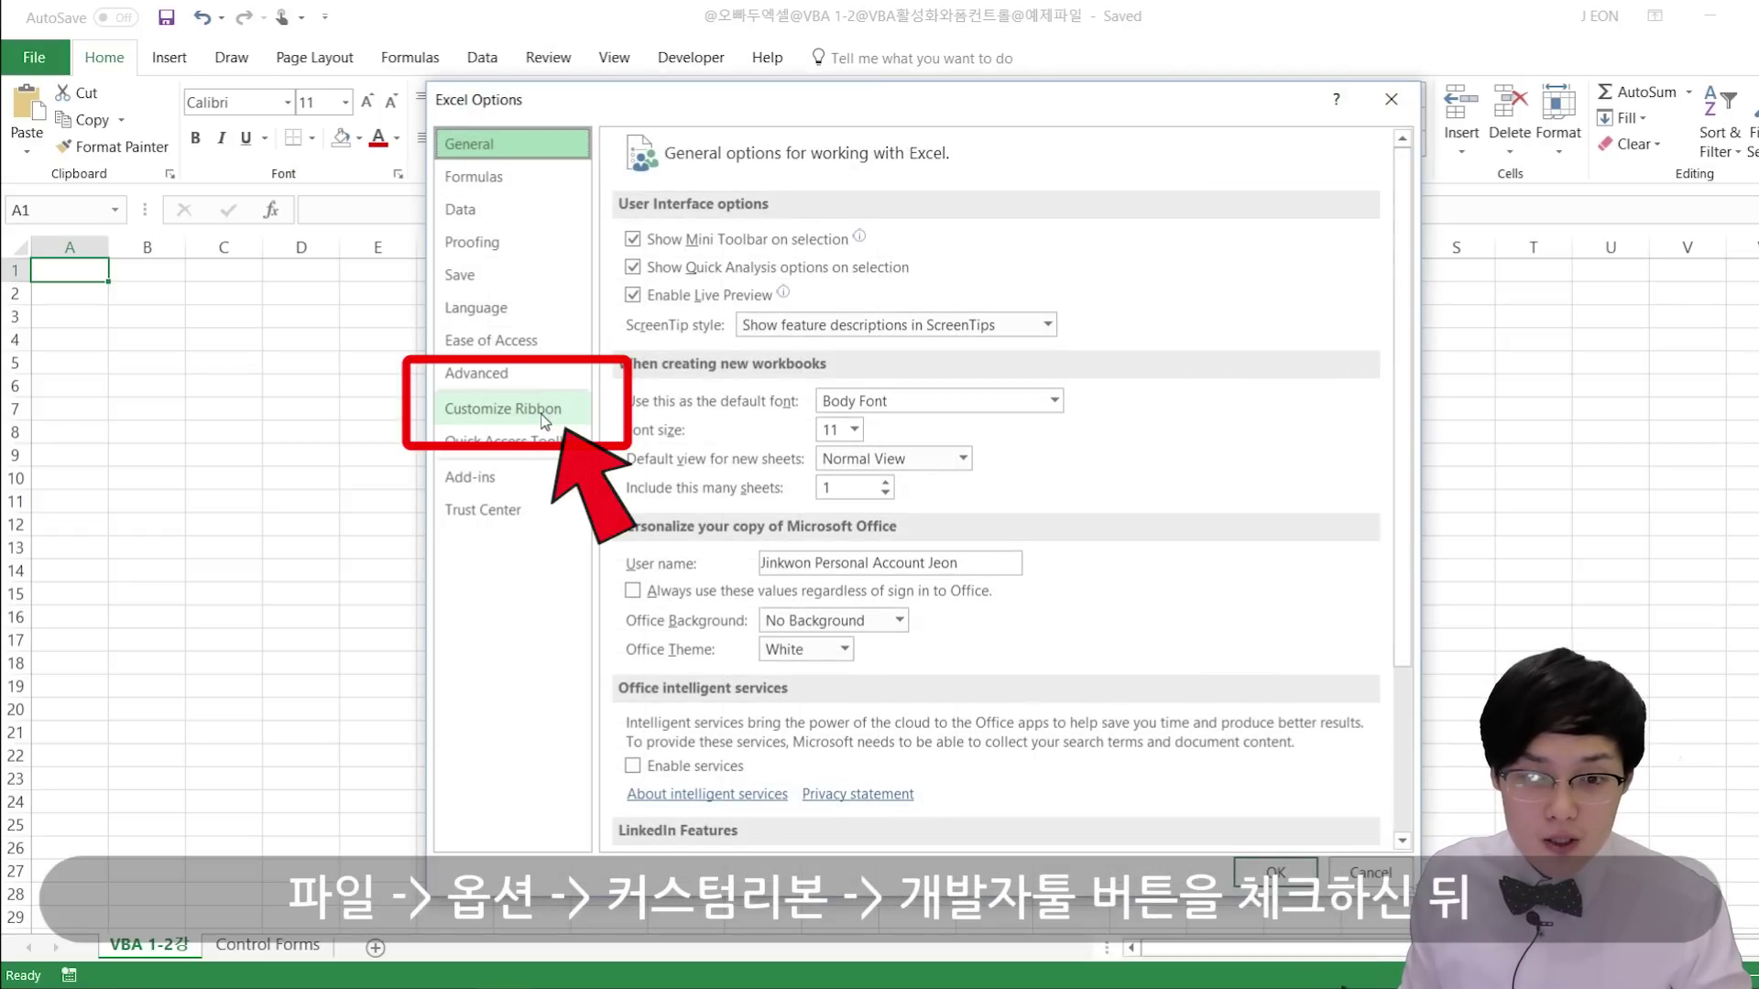
click(545, 421)
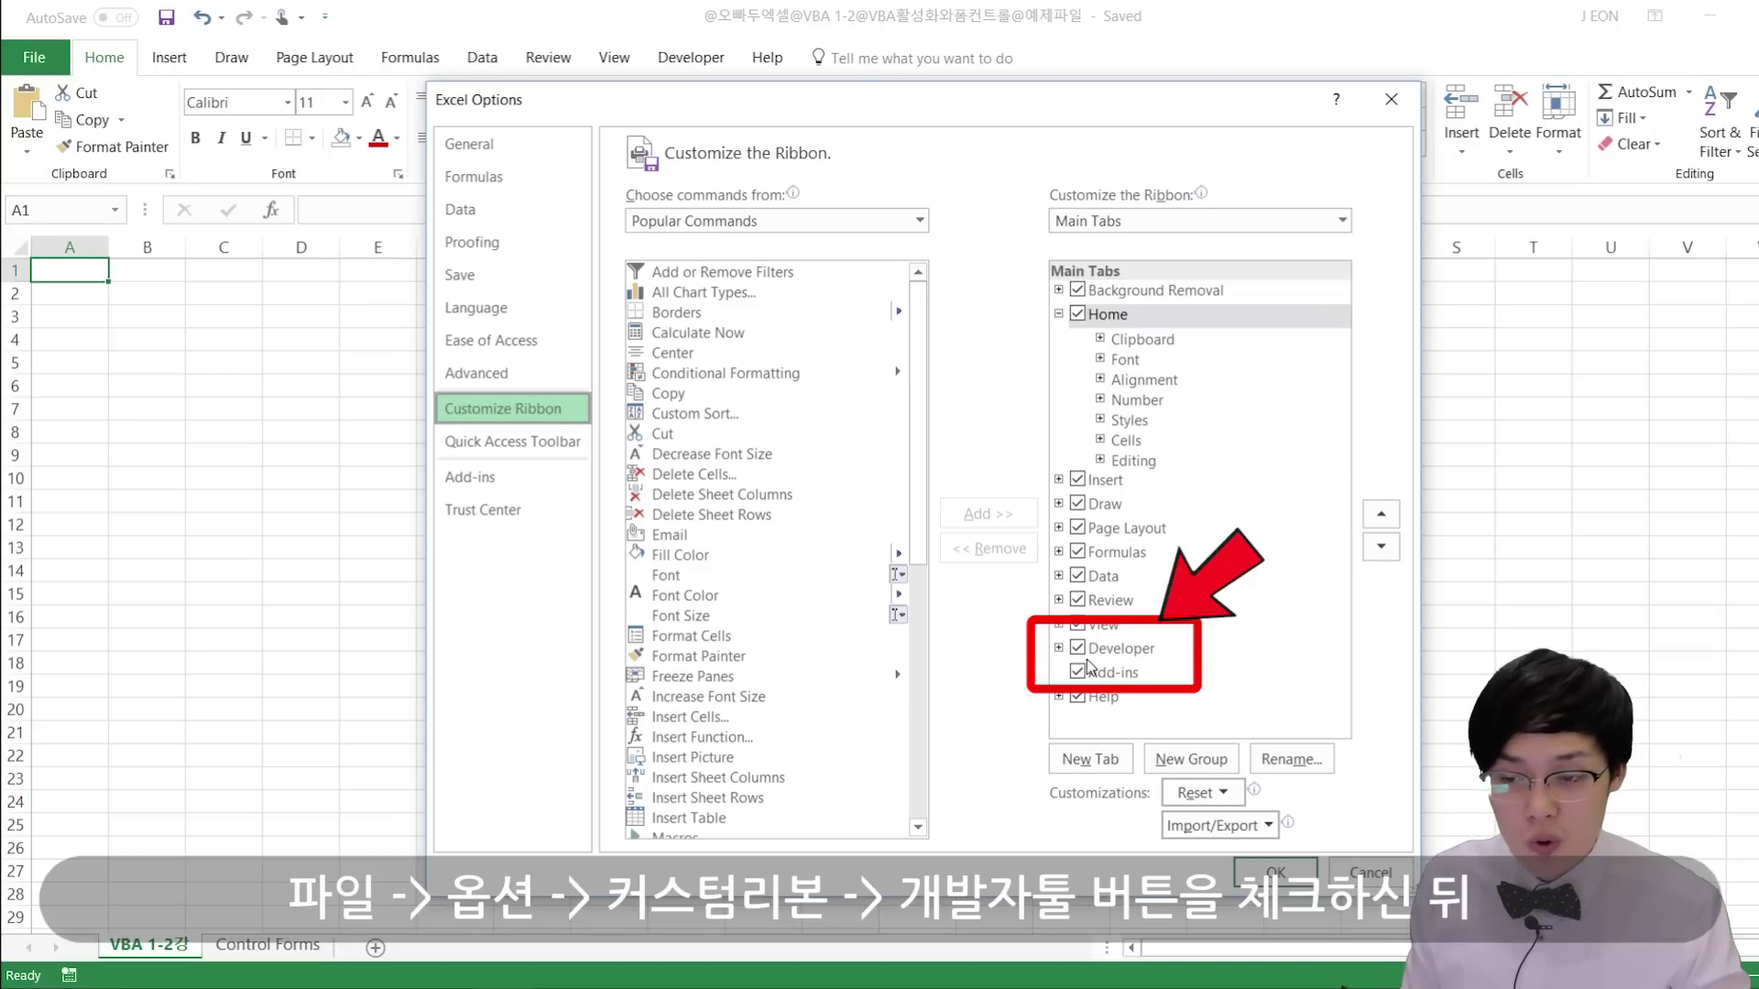
click(1275, 872)
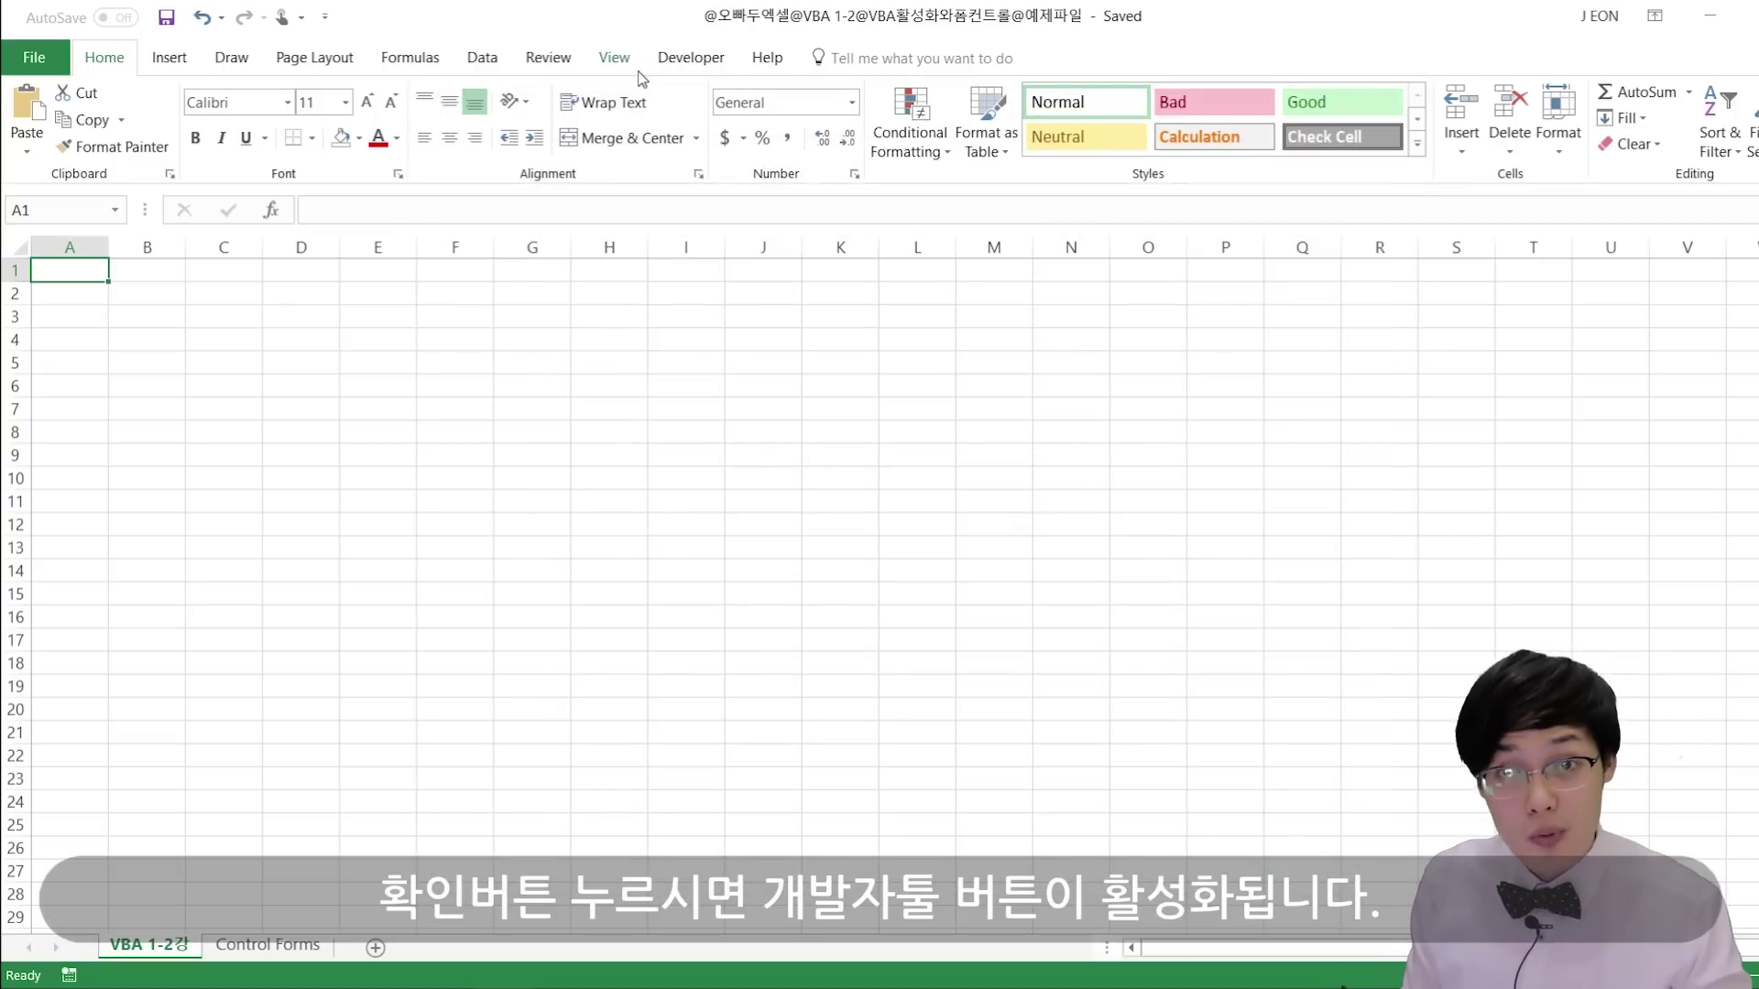
click(683, 59)
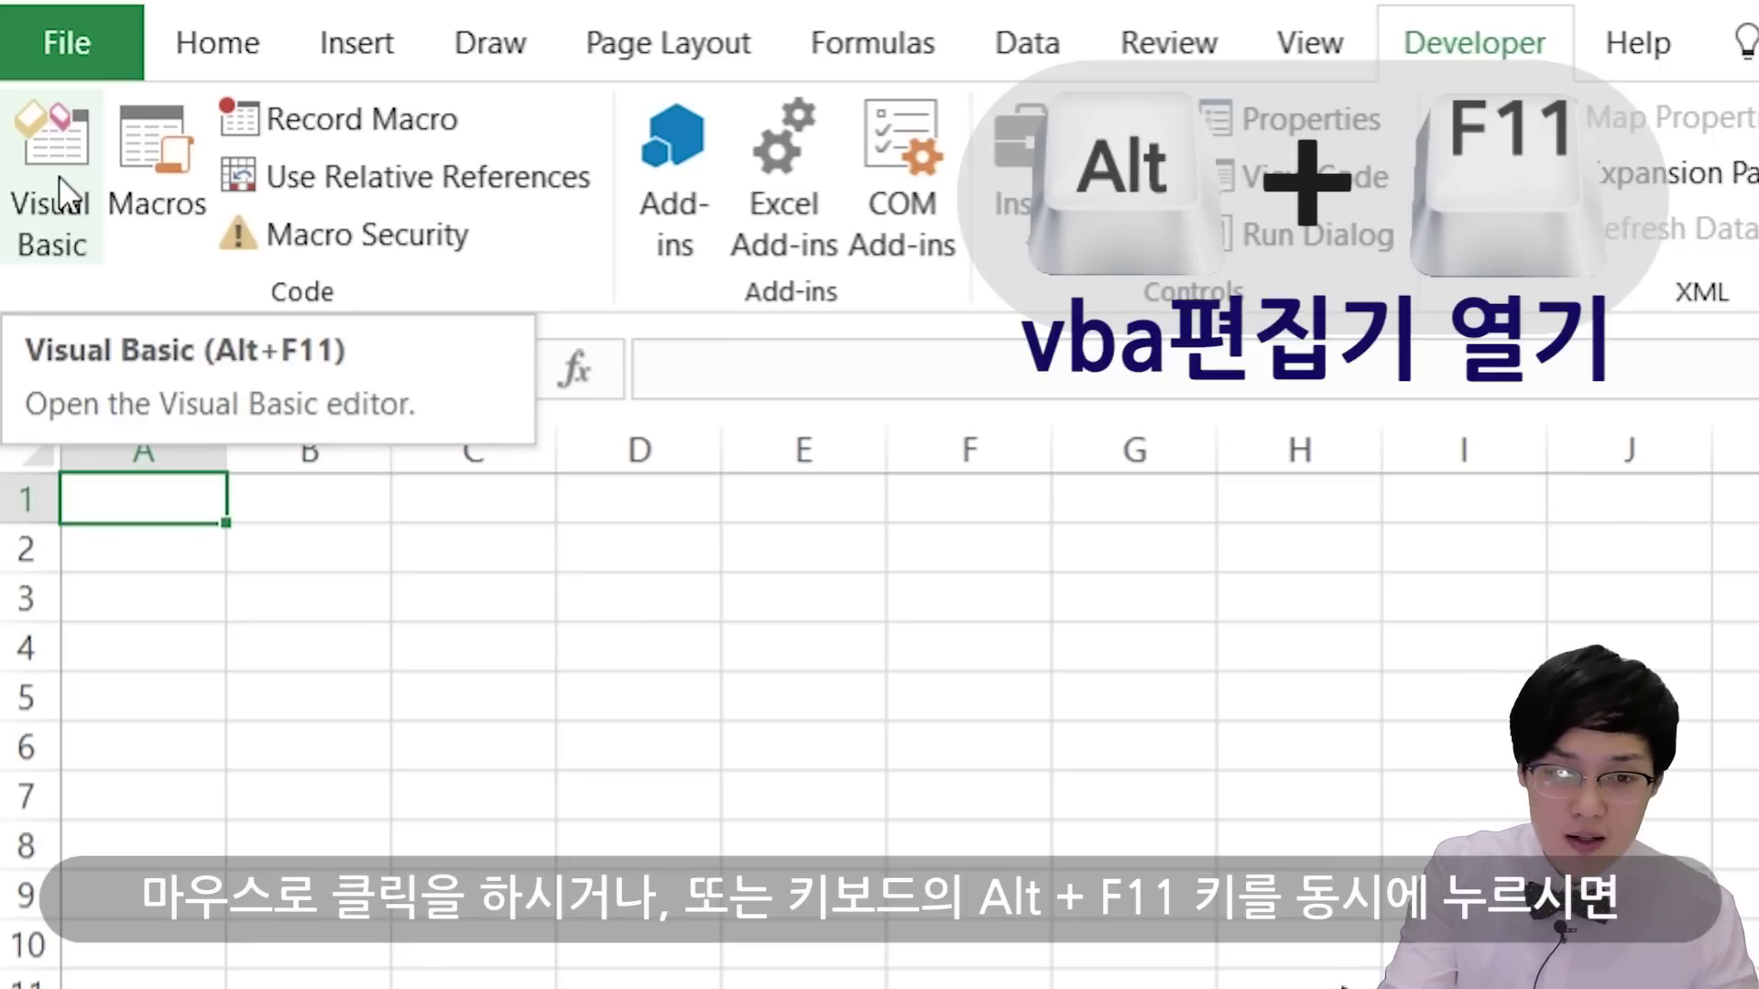
Step: Run the msgbox_test macro from the workbook's macro list and dismiss its message box
click(60, 196)
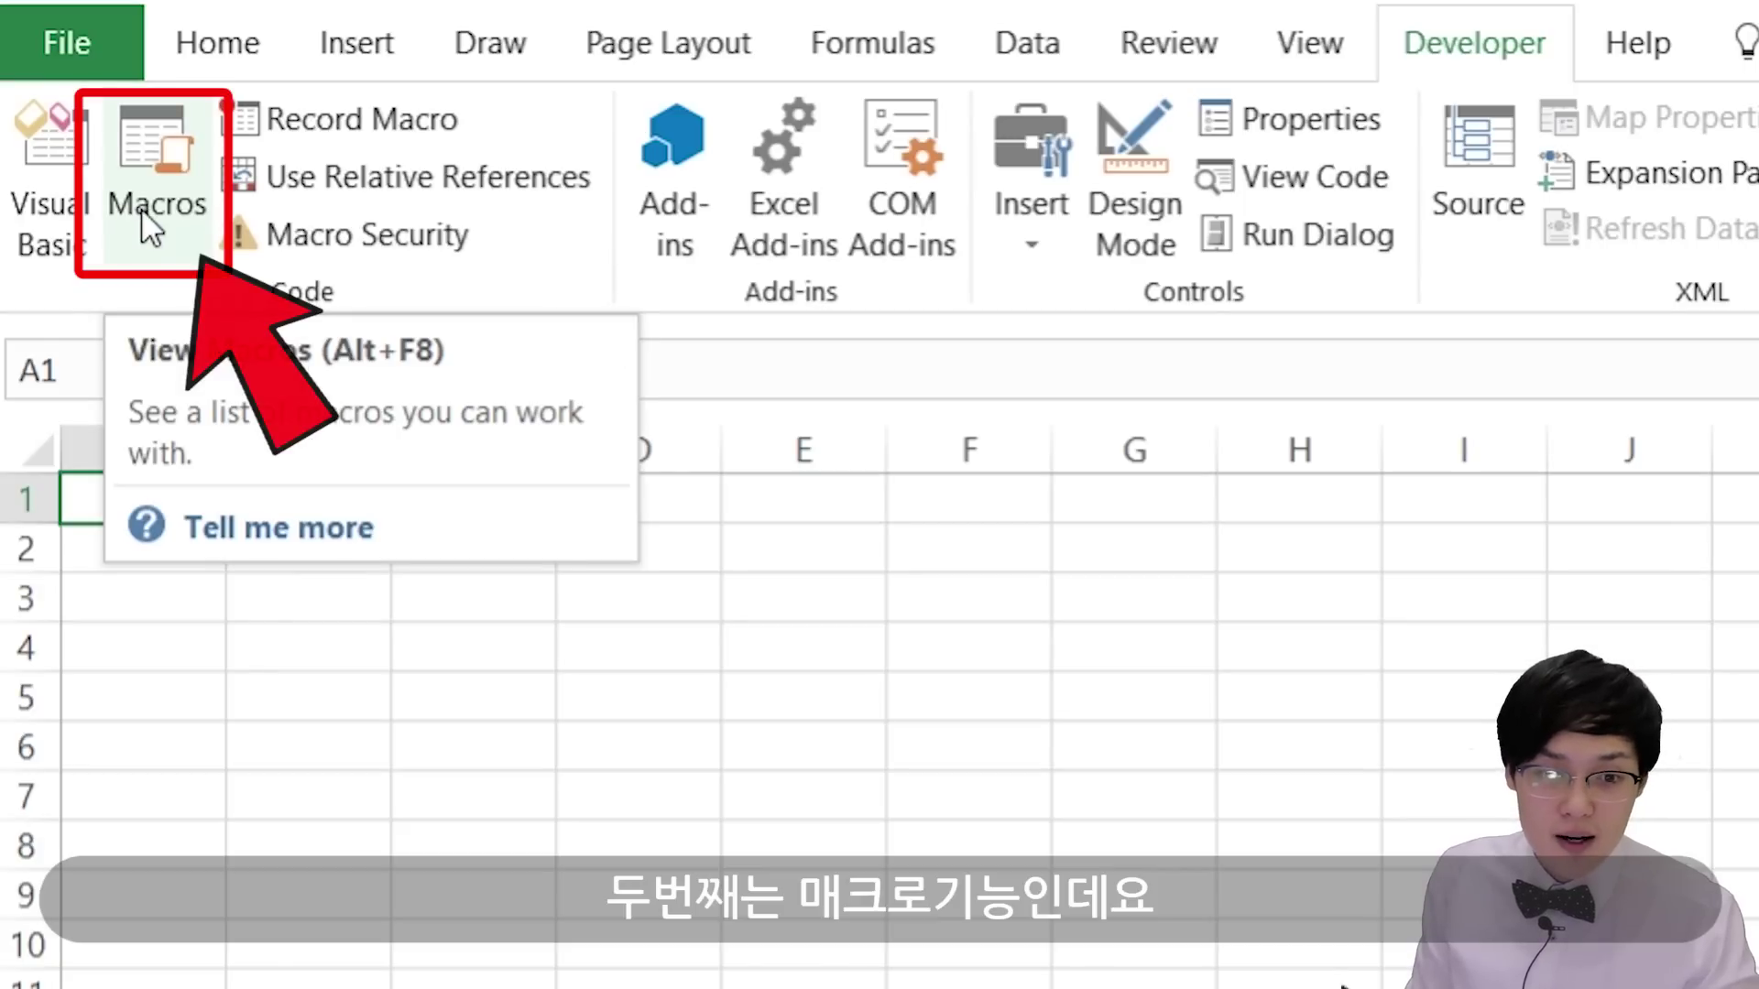
click(141, 207)
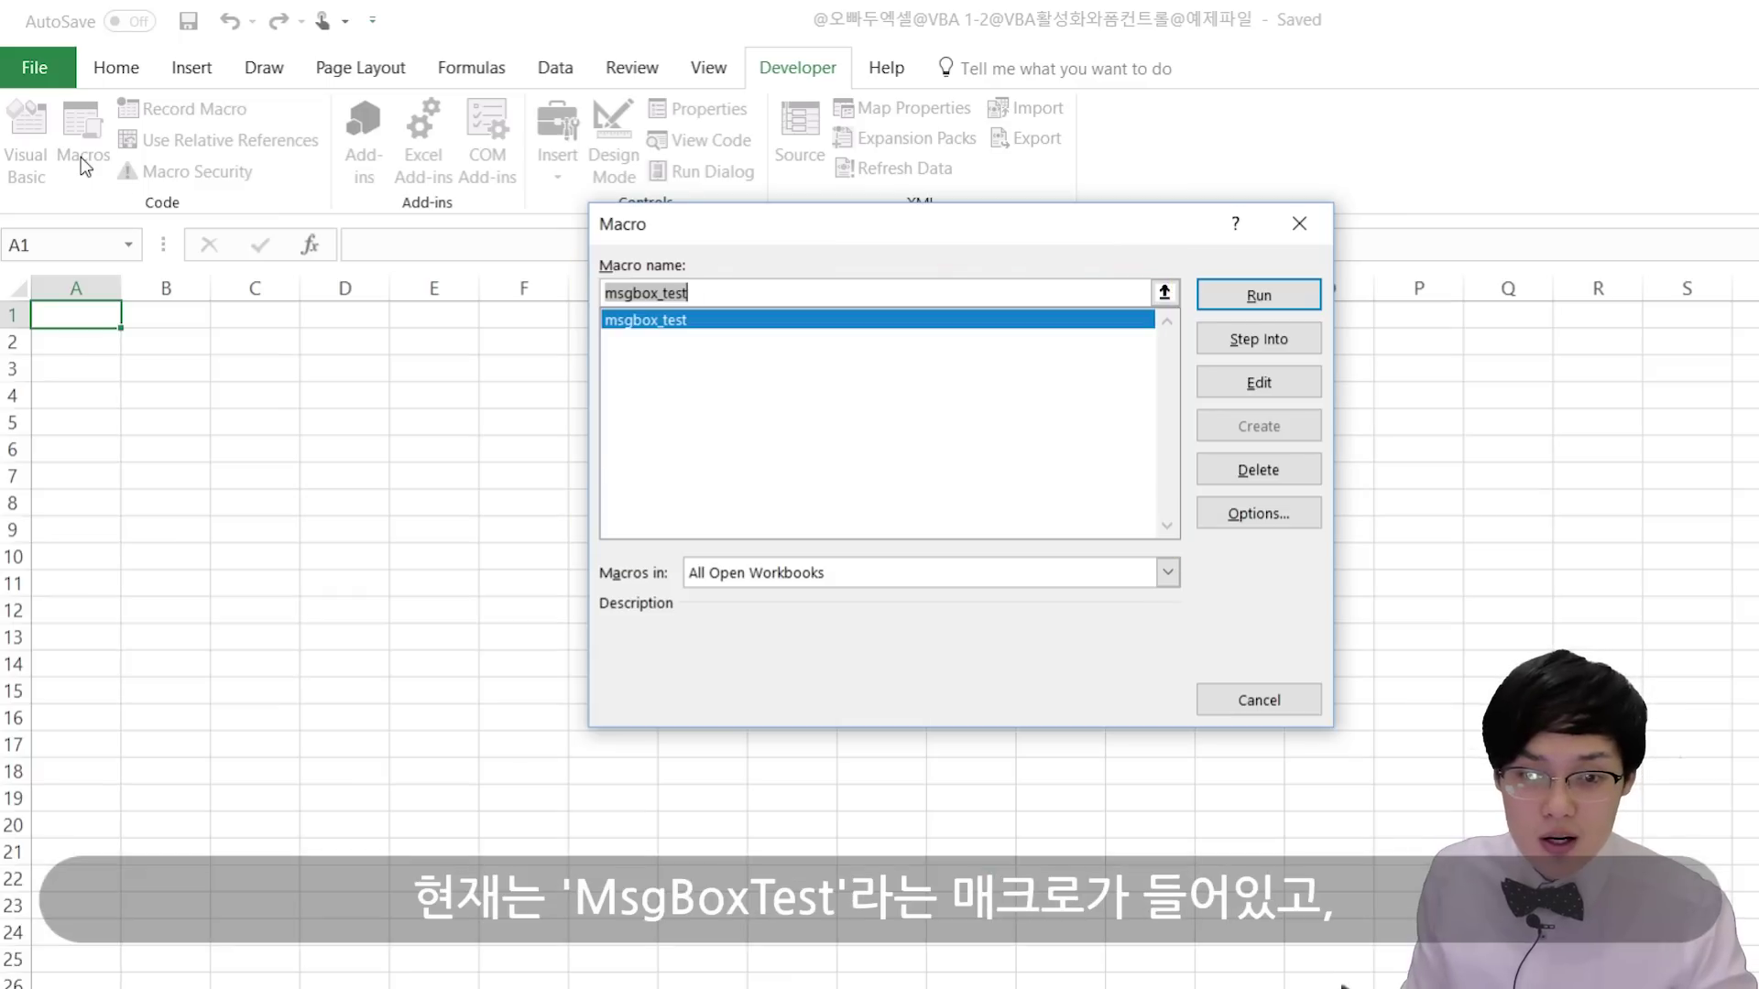
click(662, 325)
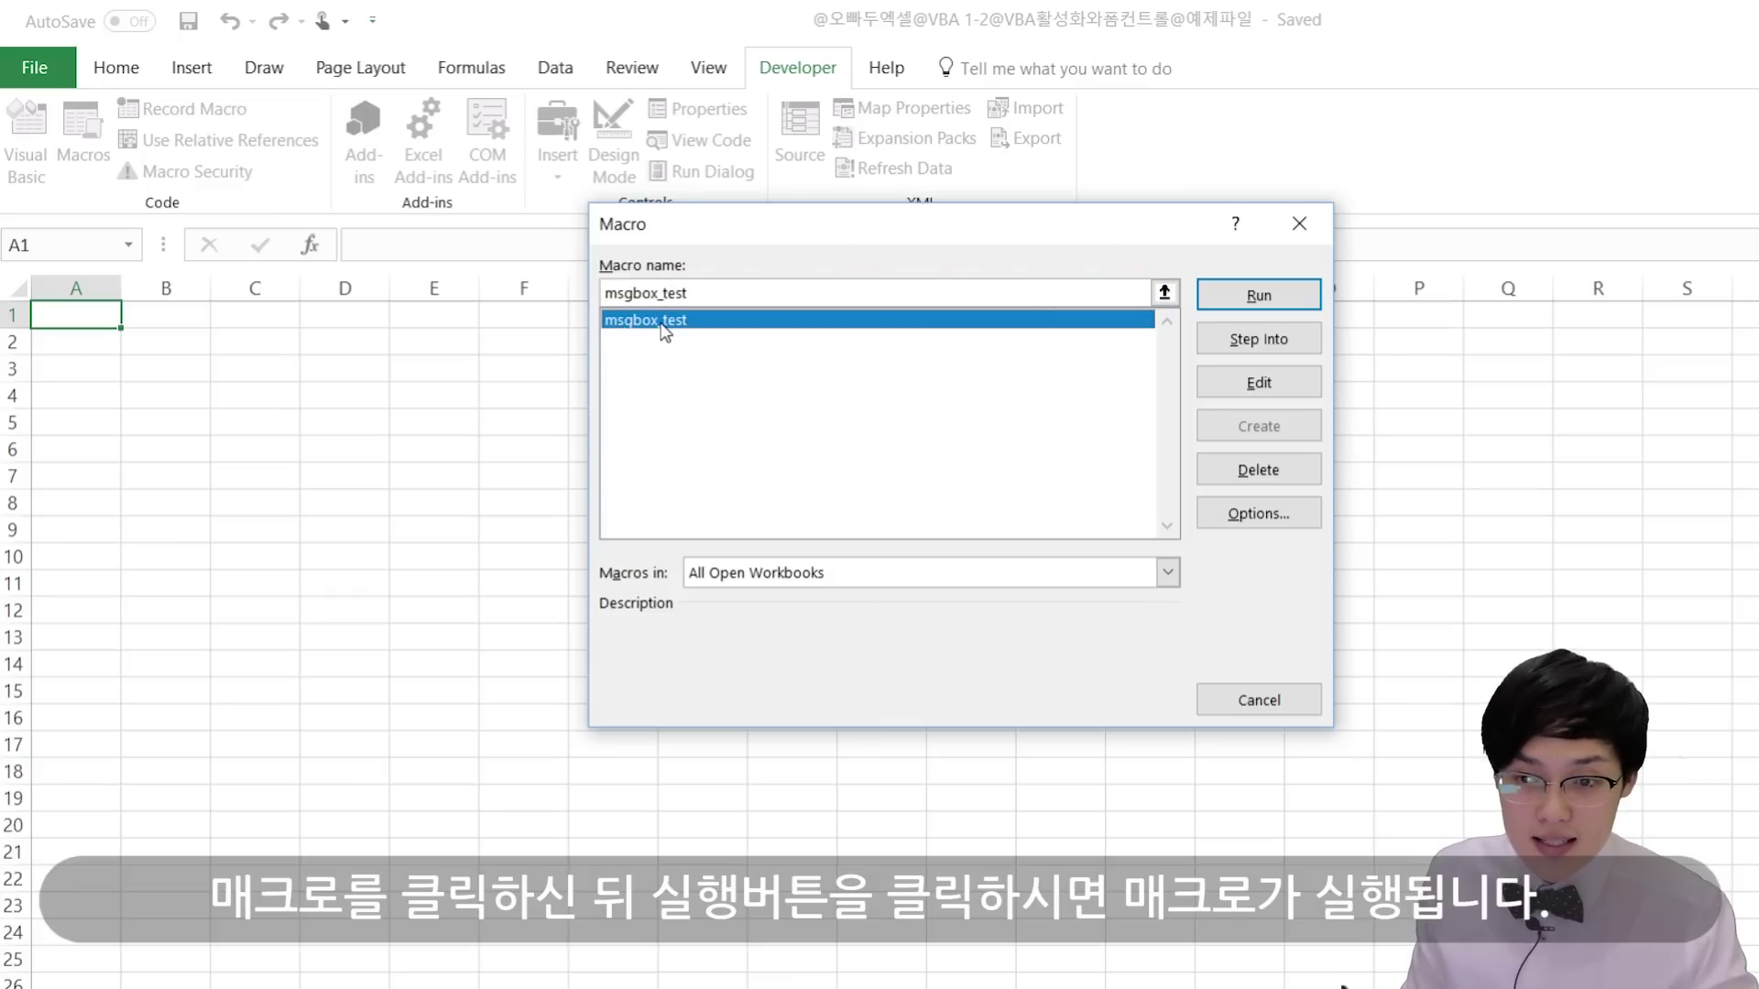
click(1267, 295)
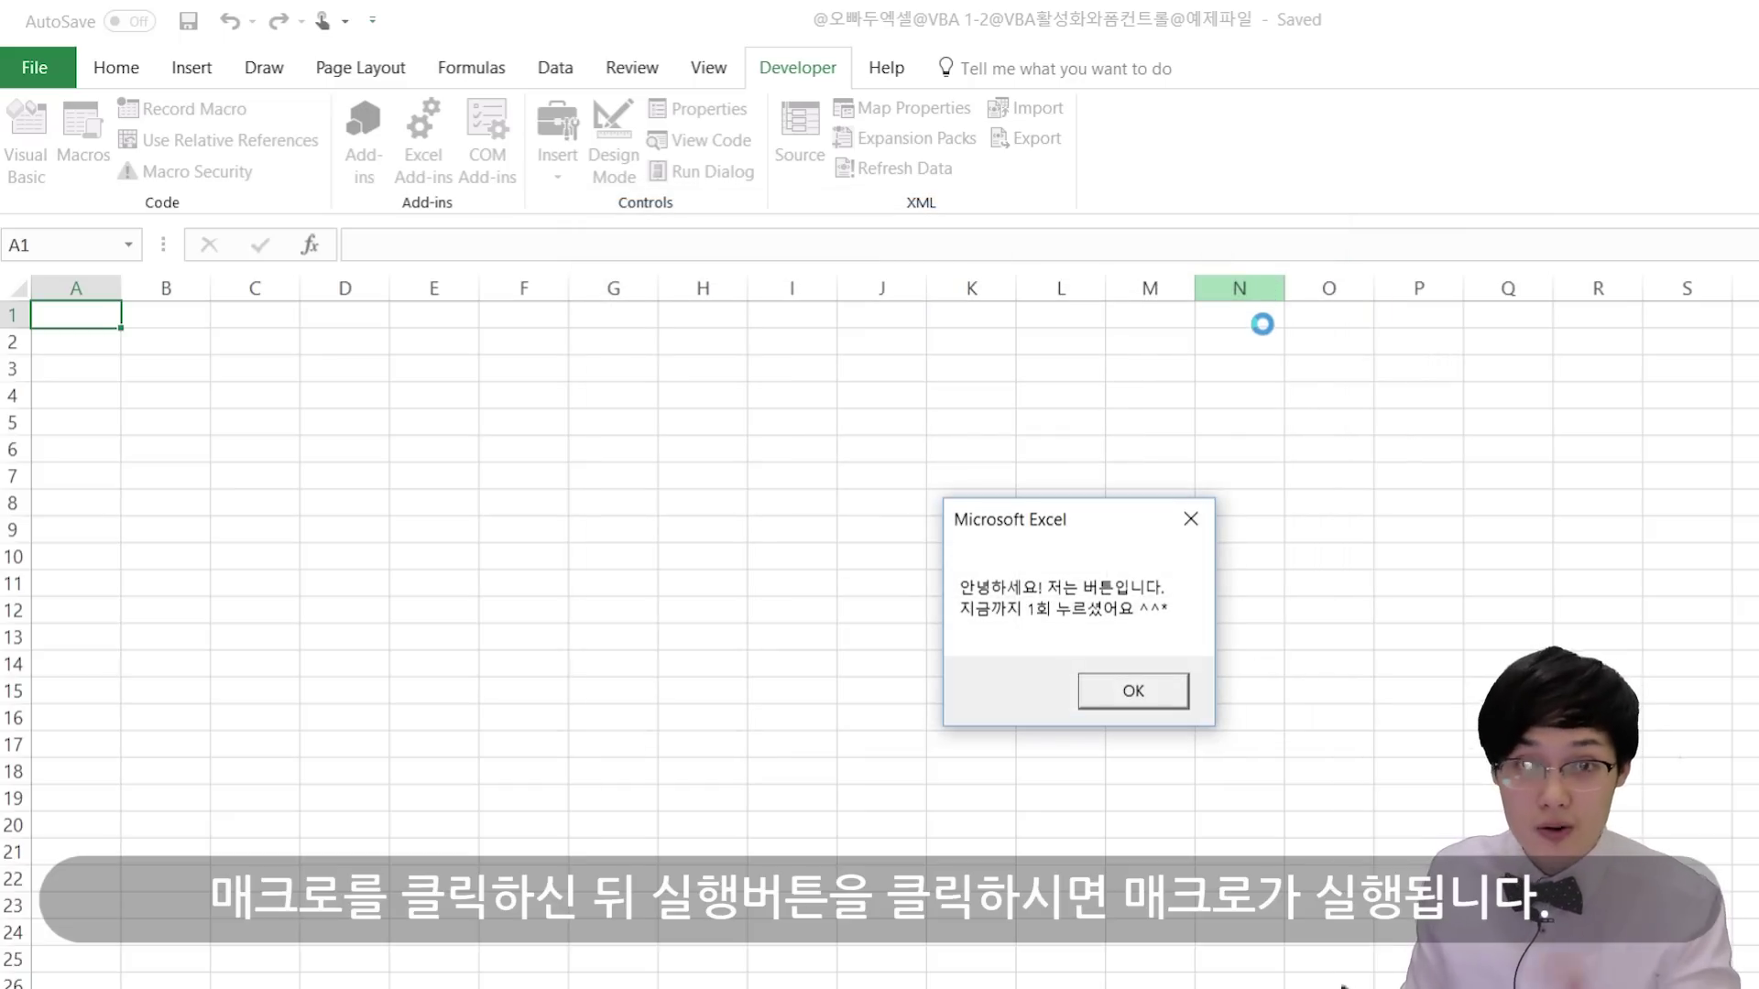
click(1178, 698)
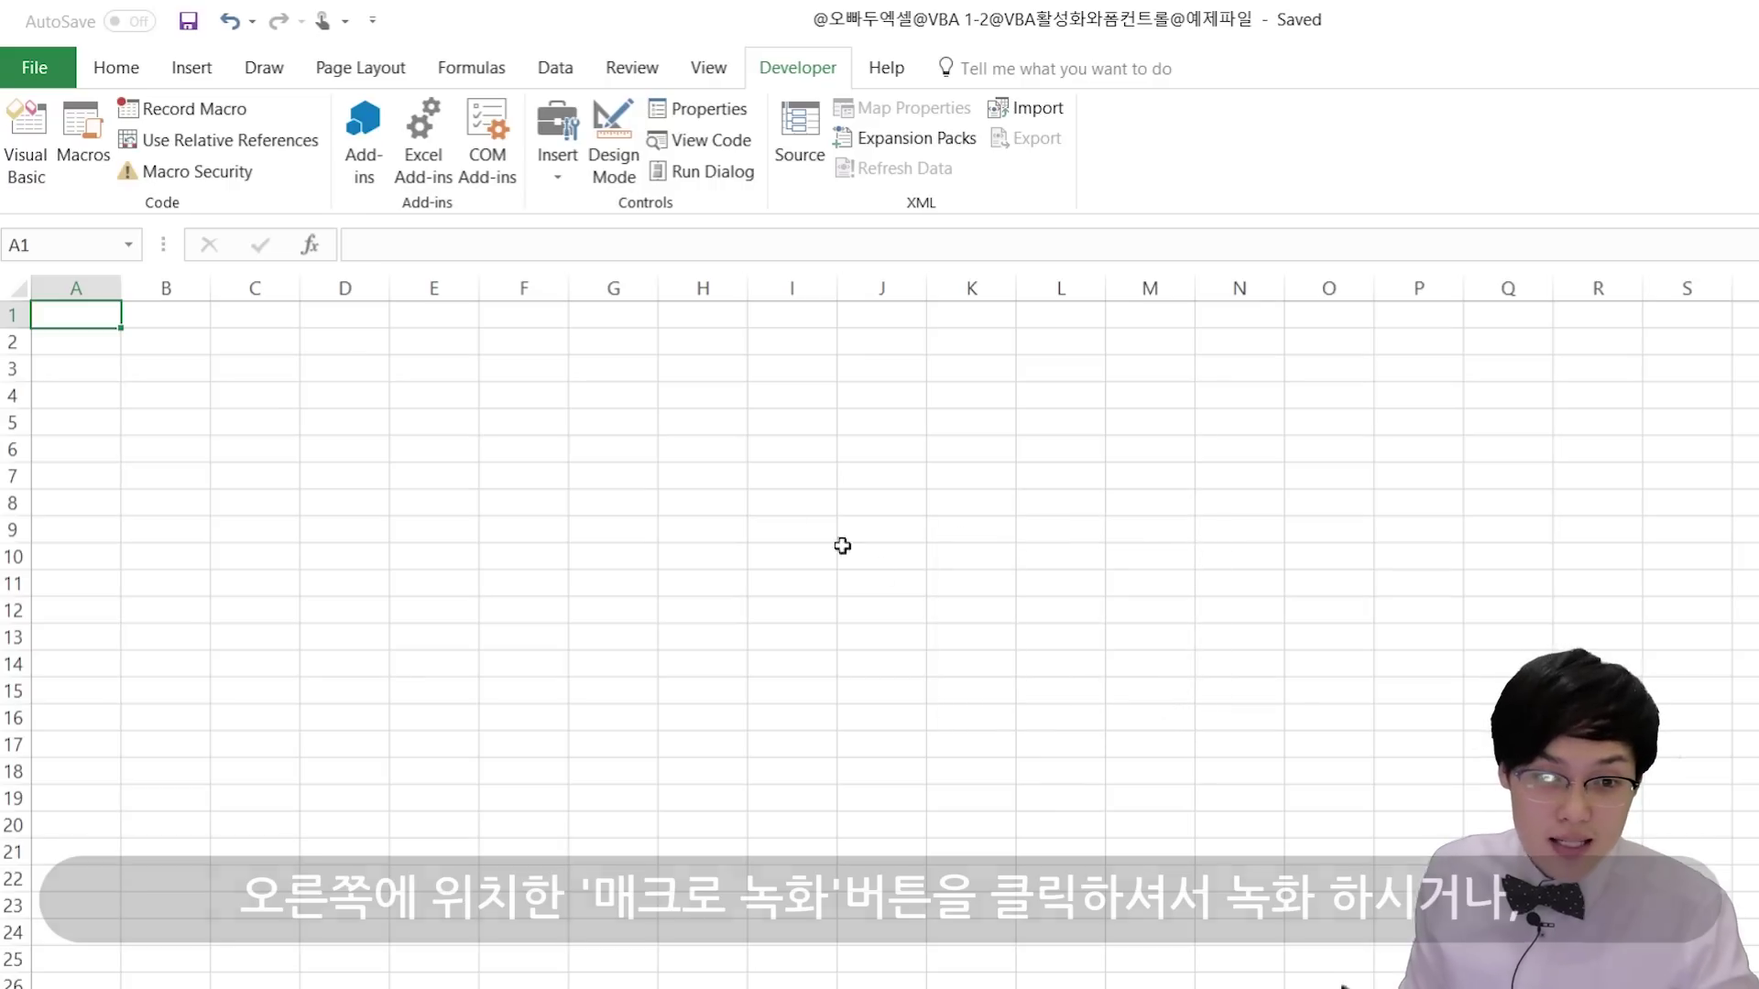
click(210, 121)
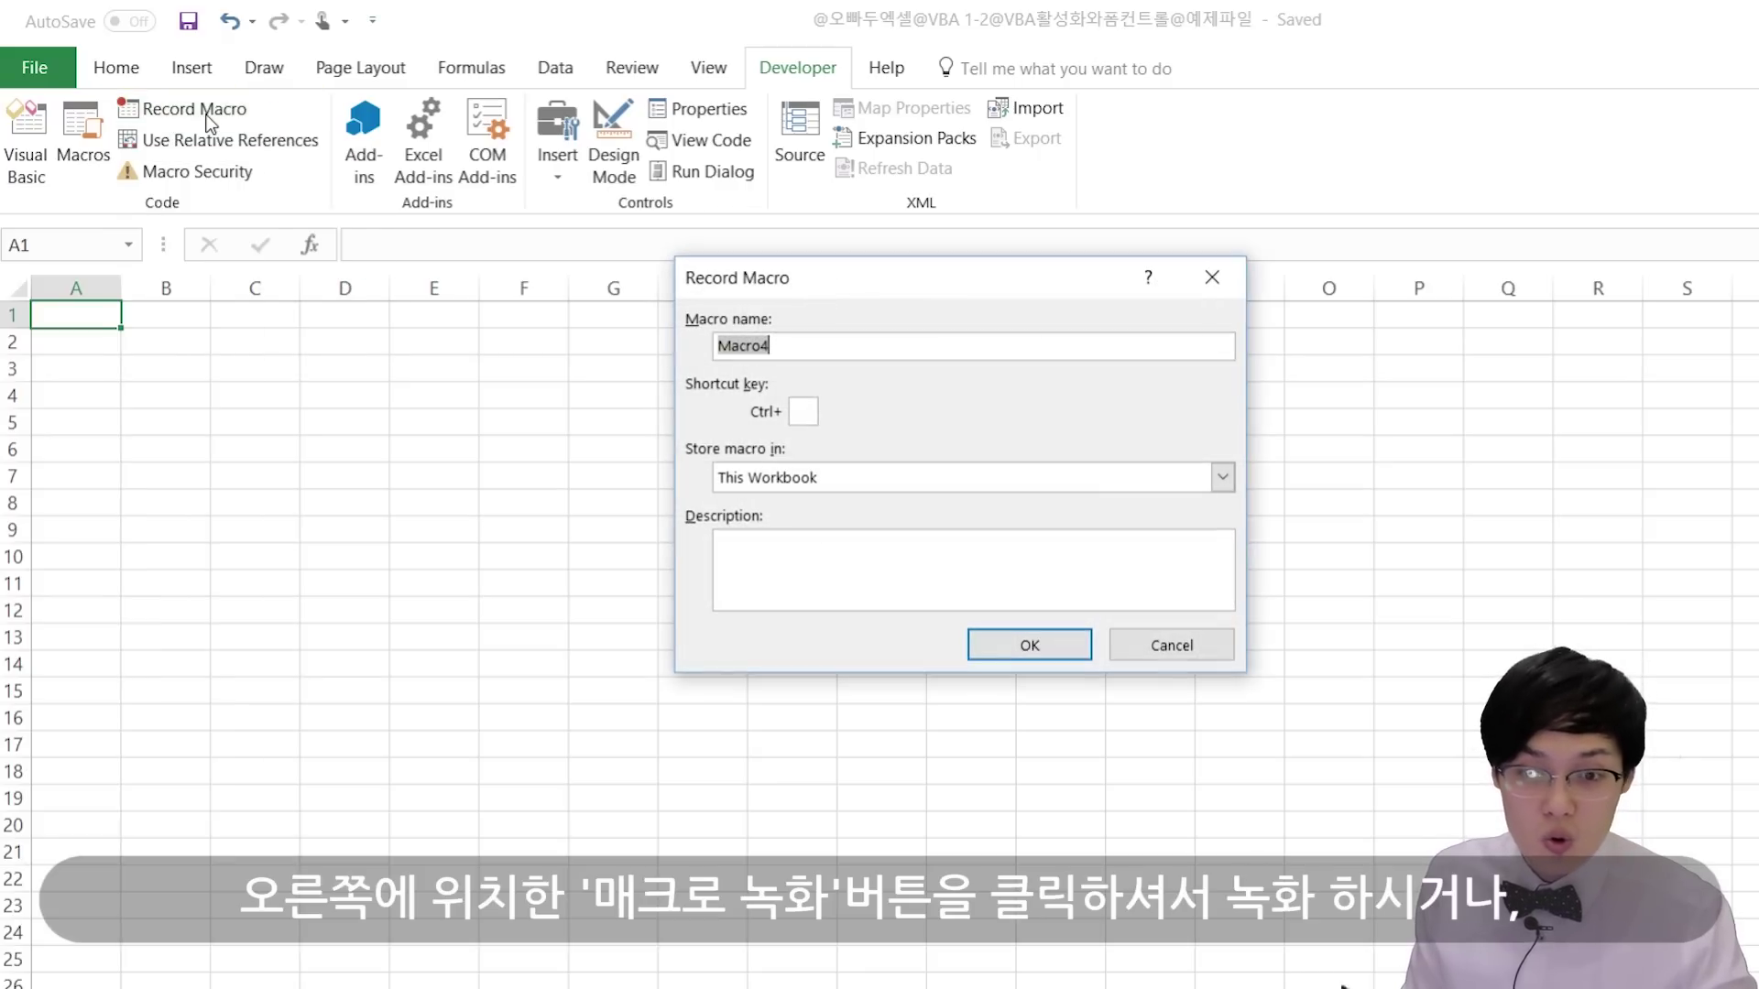
click(1196, 650)
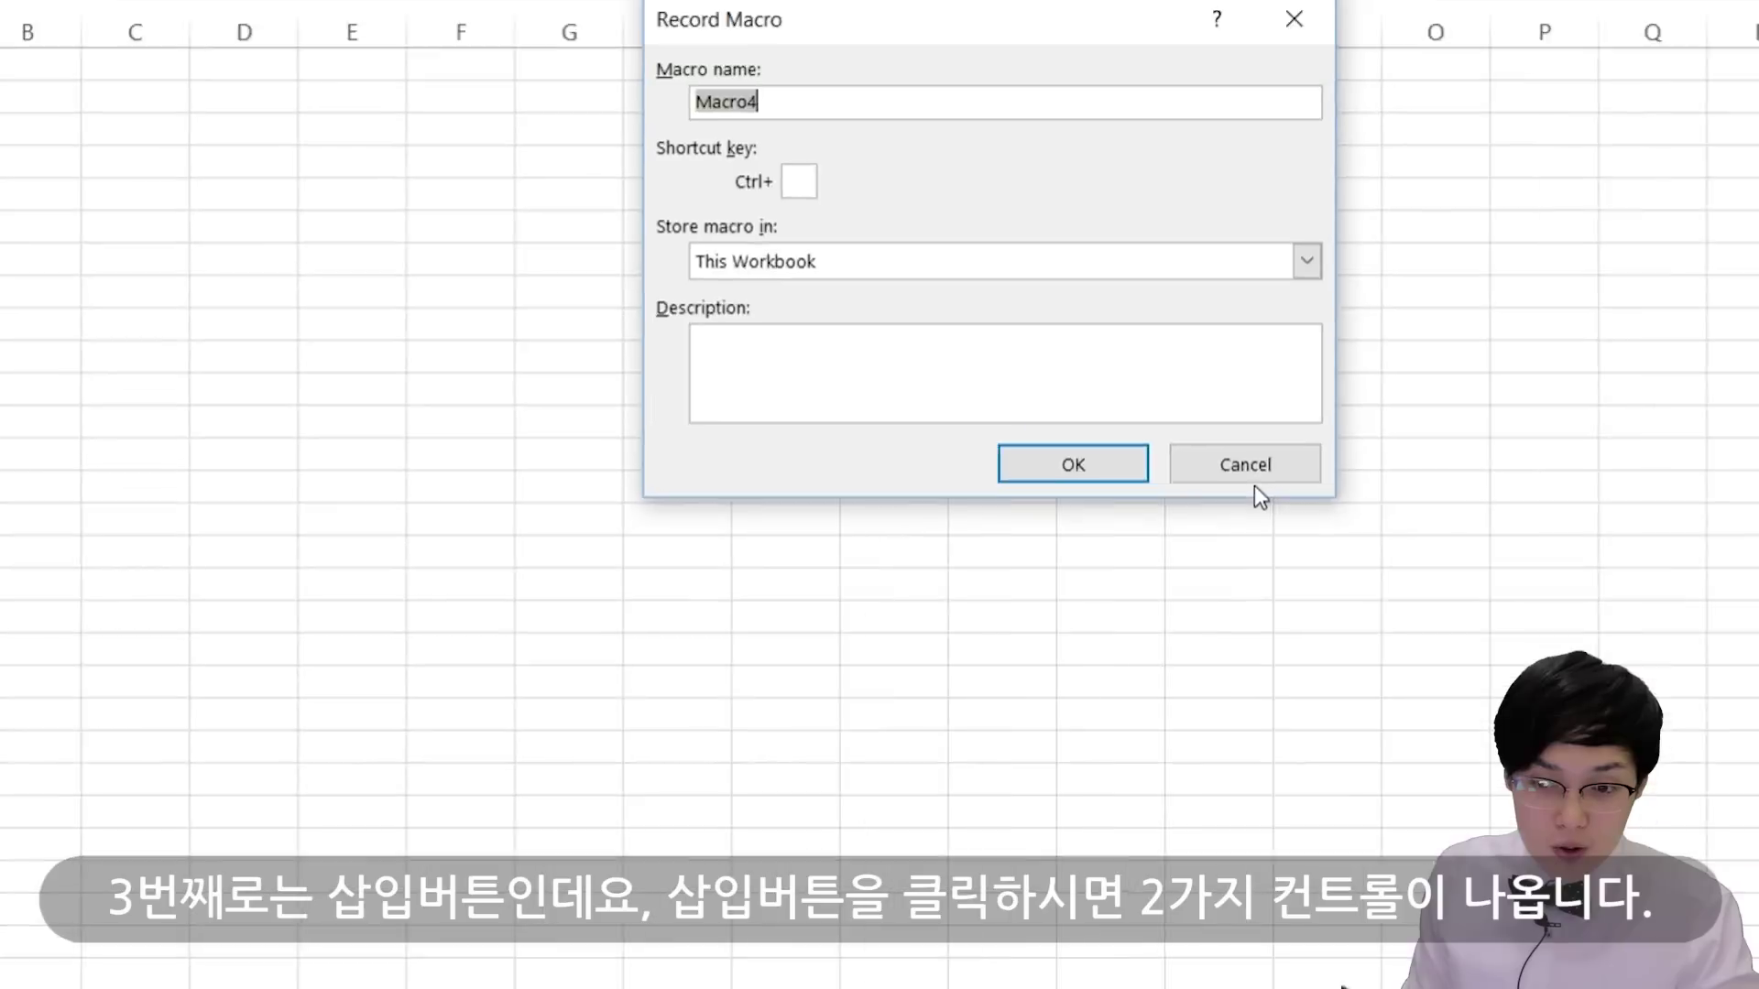
click(1256, 491)
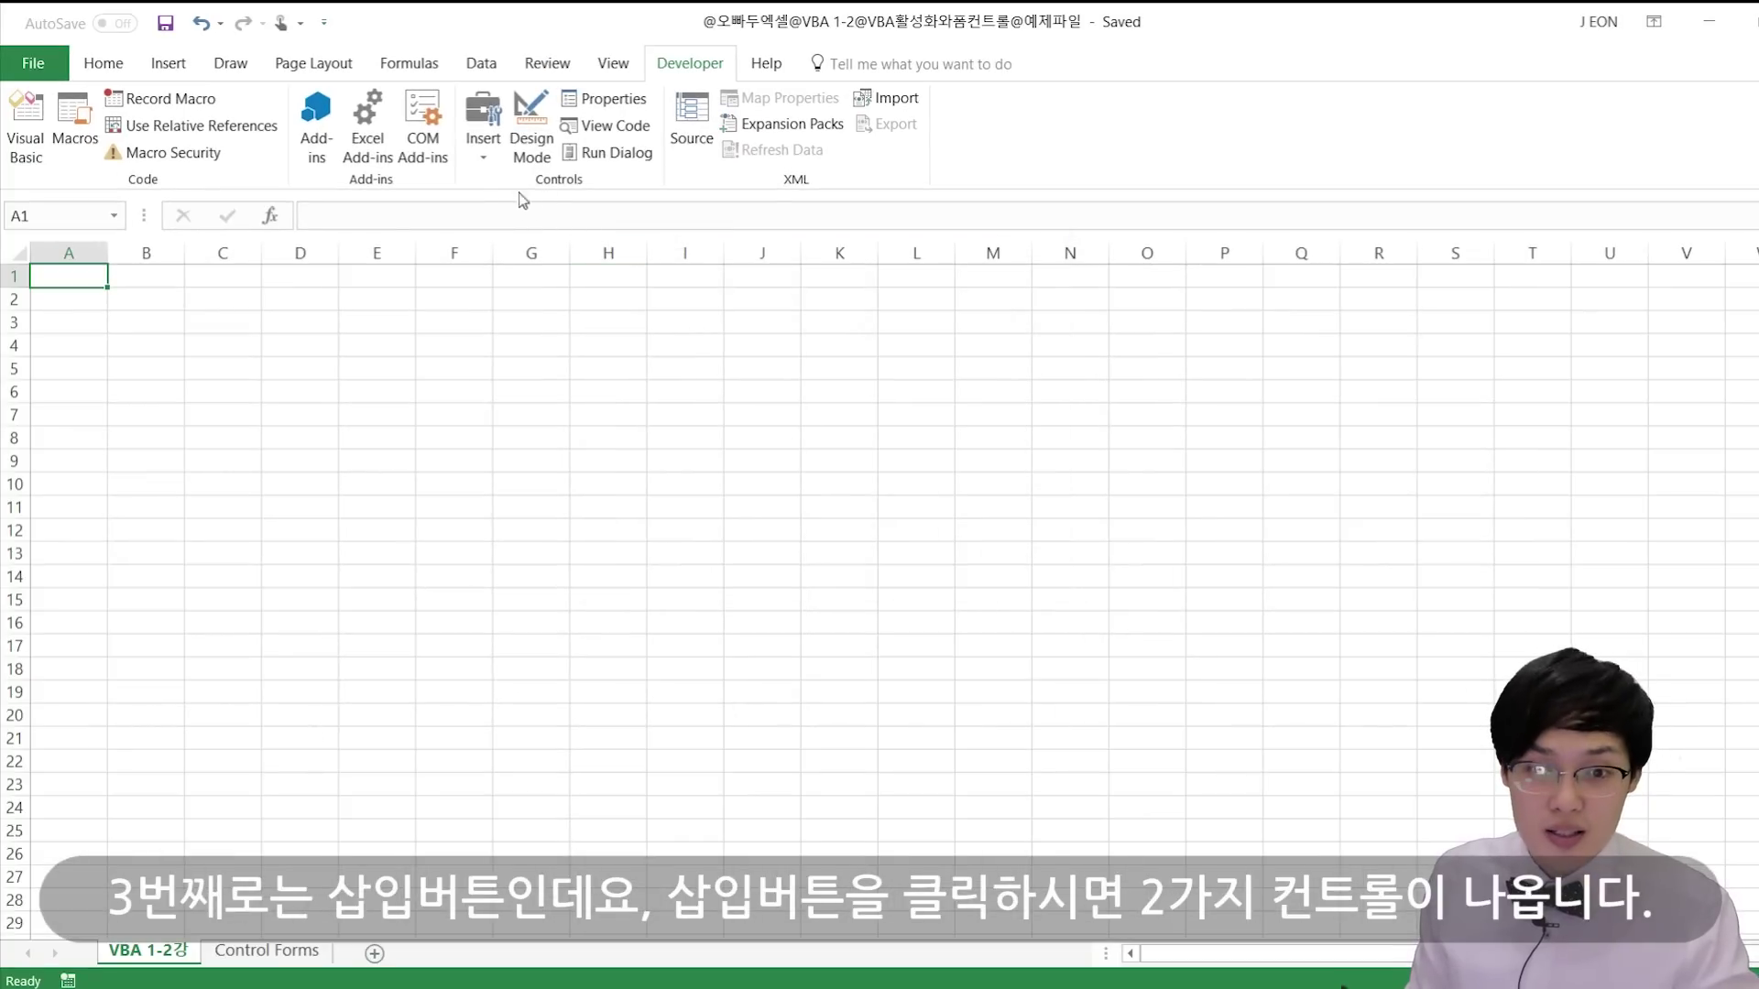
Step: Switch to the Control Forms sheet and test the command button, closing its message box
click(491, 155)
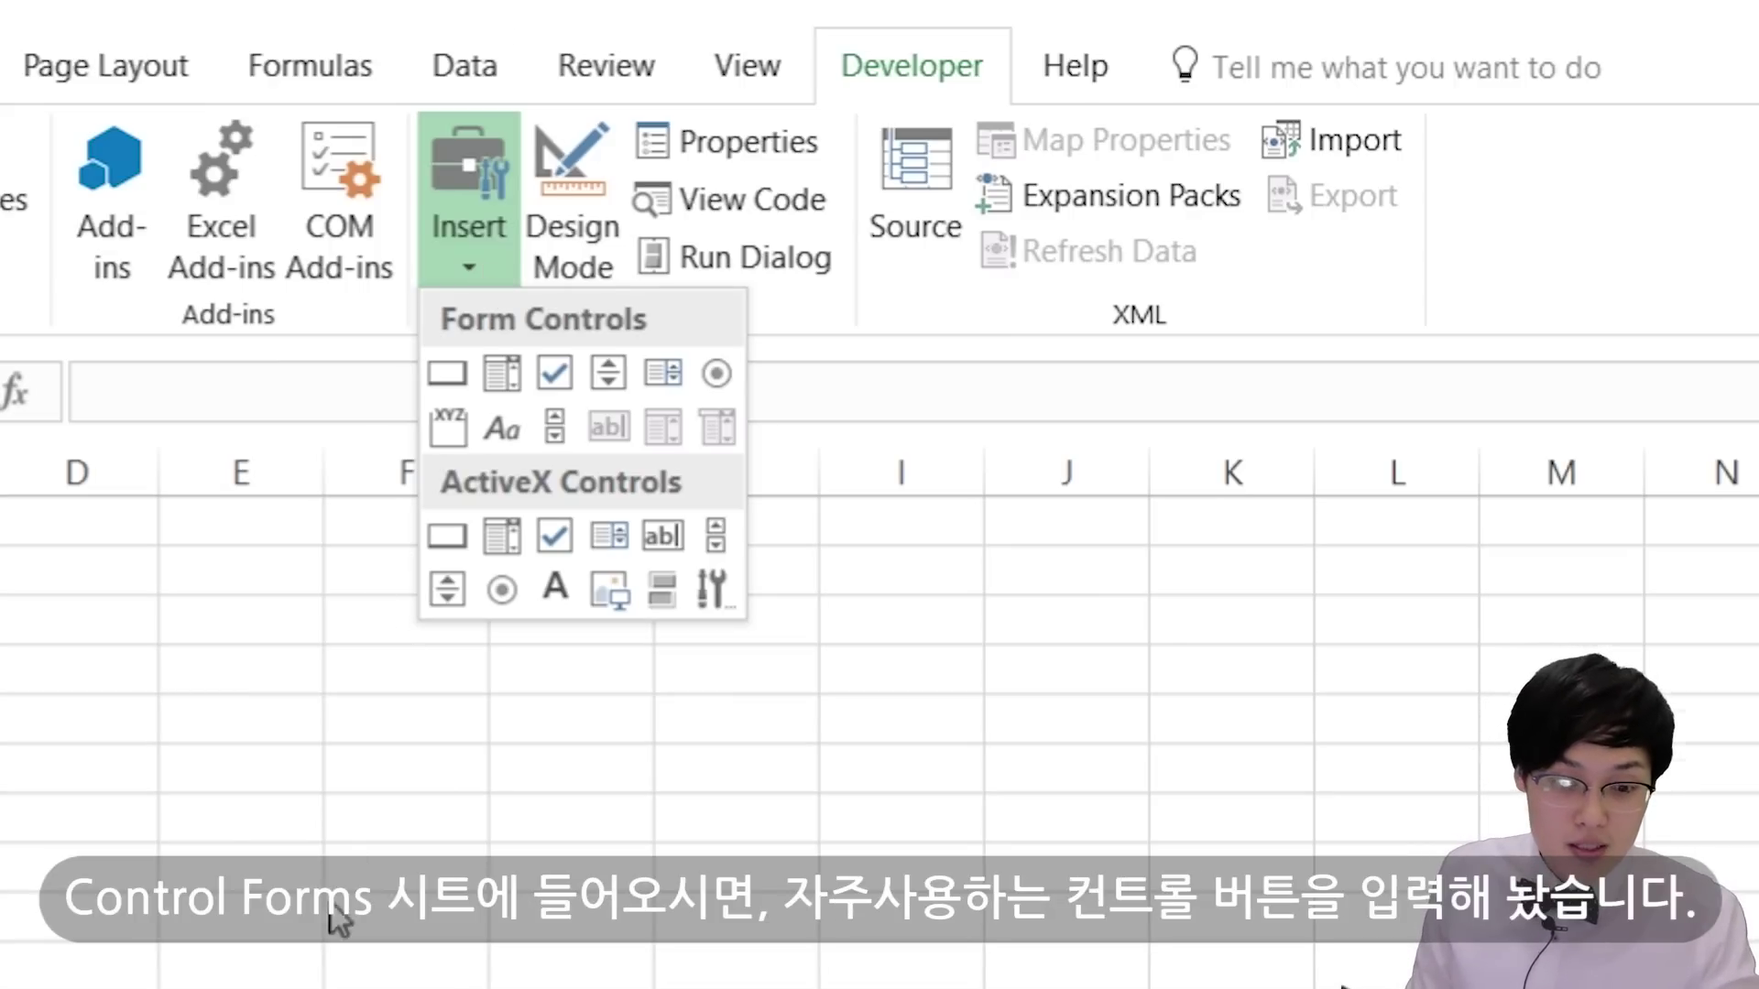
click(317, 937)
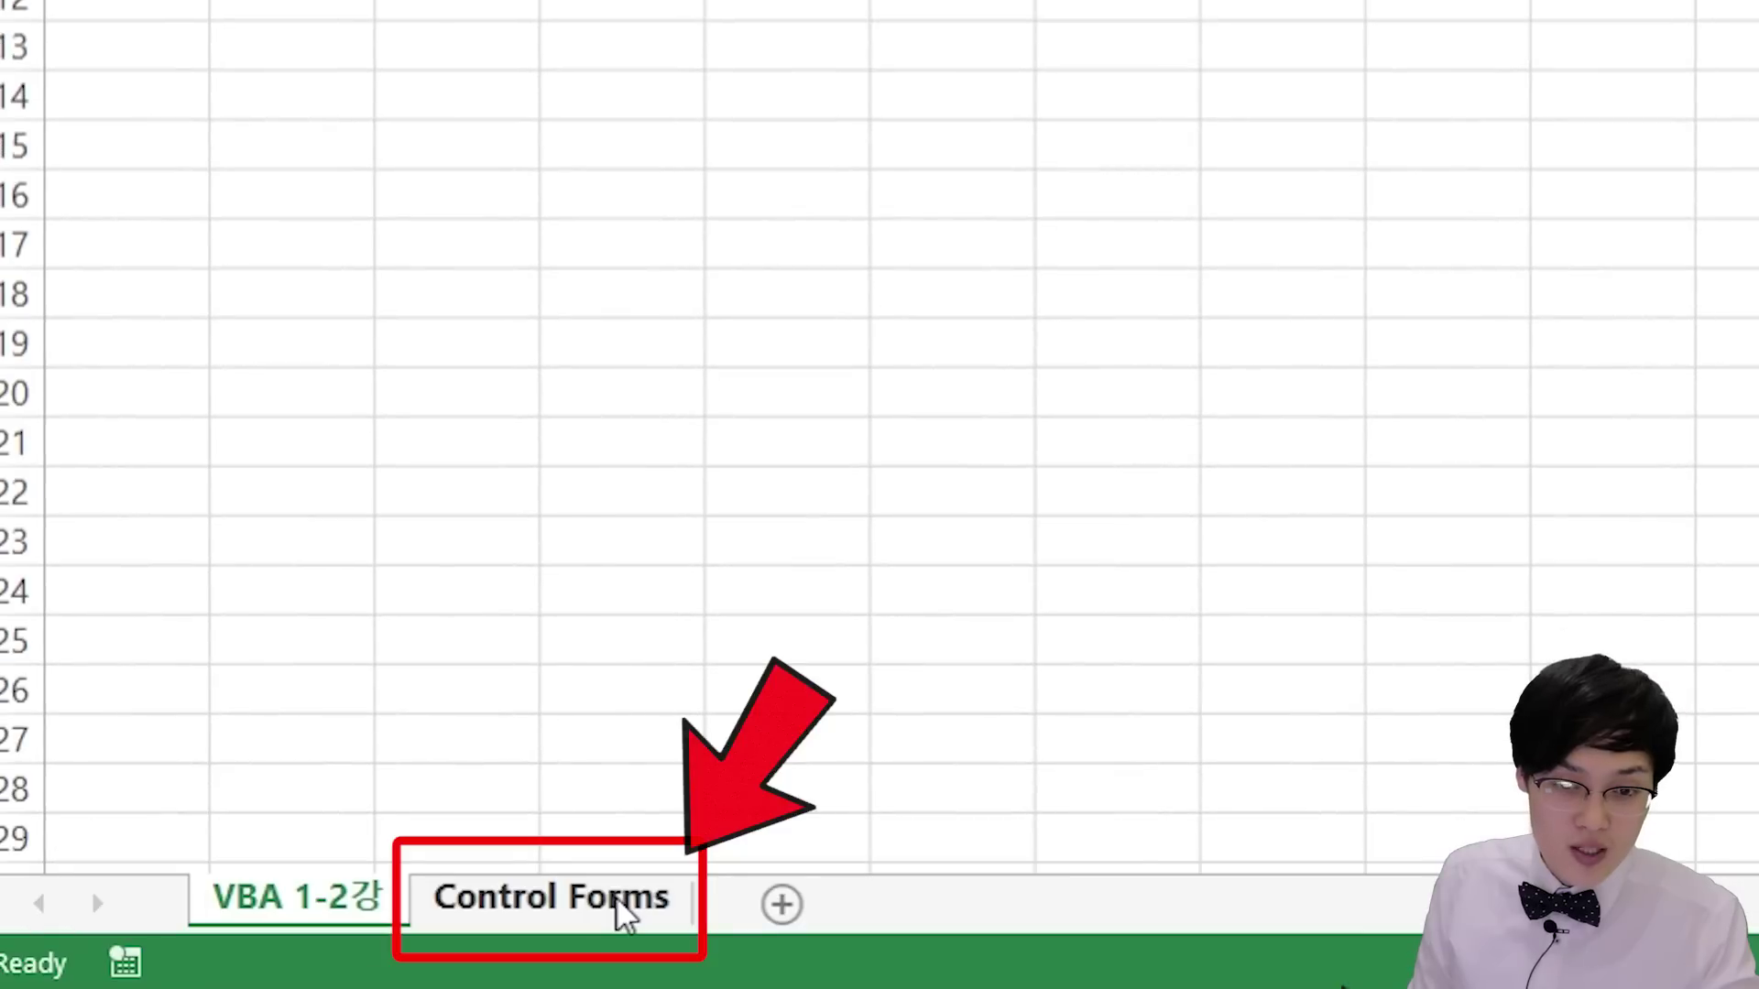
click(616, 902)
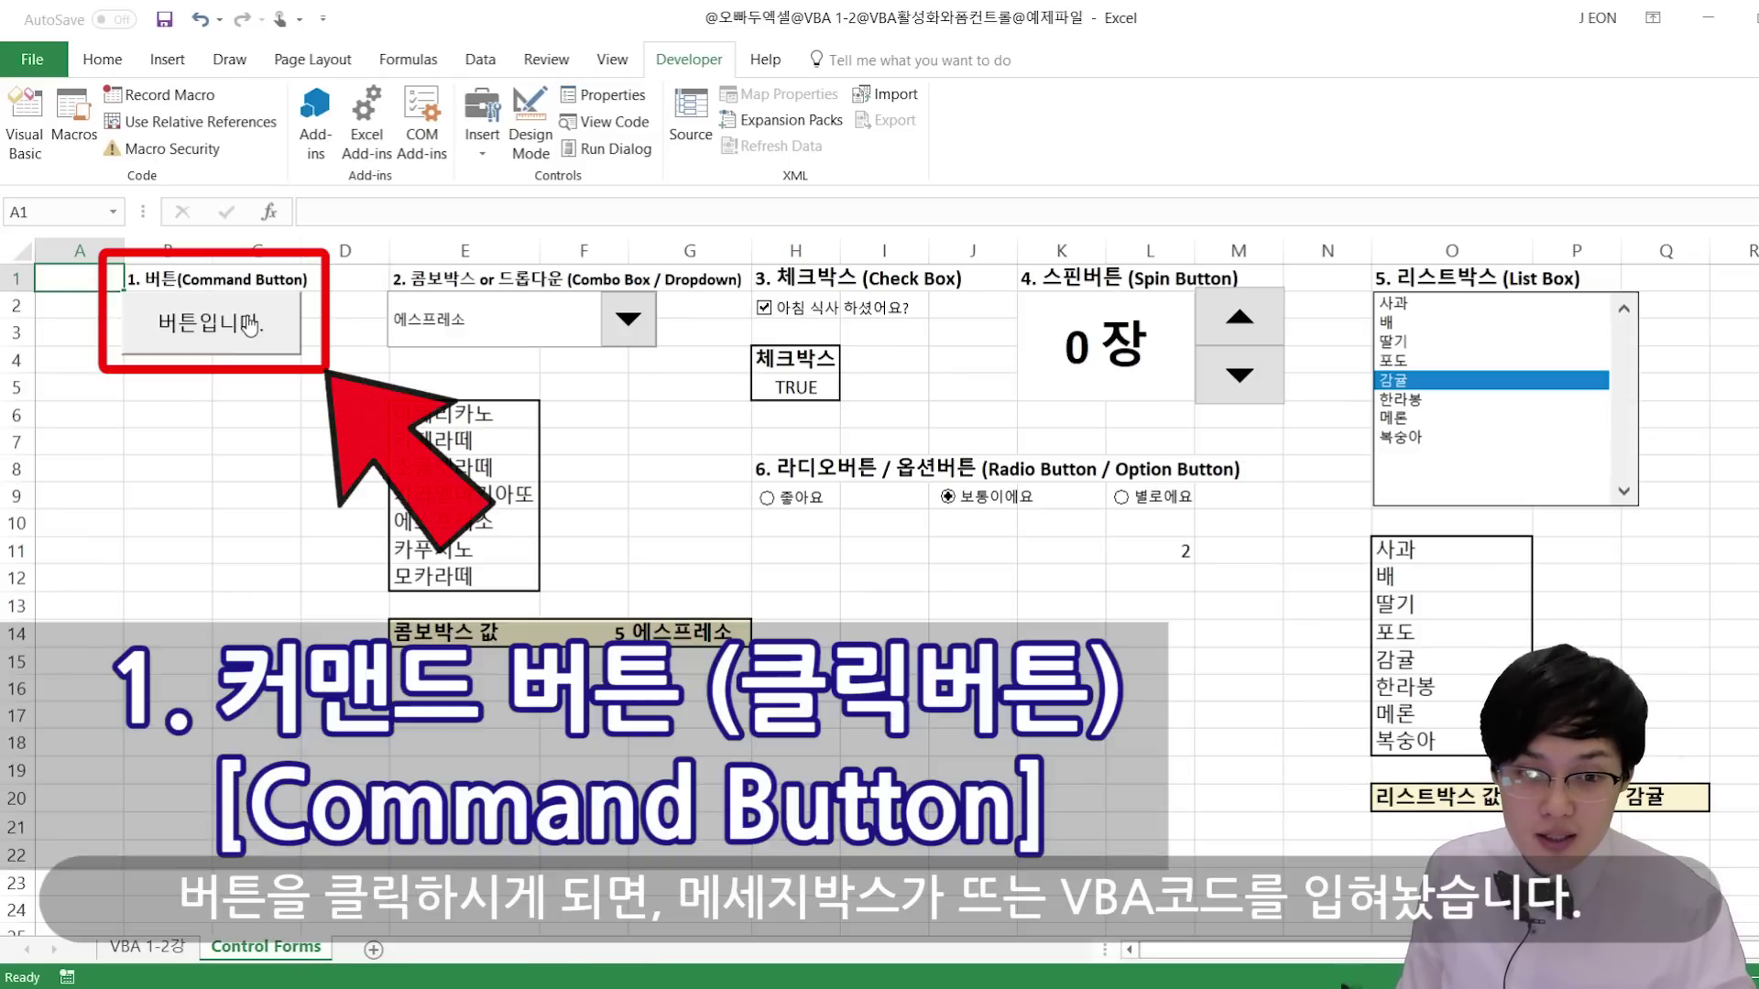
click(249, 325)
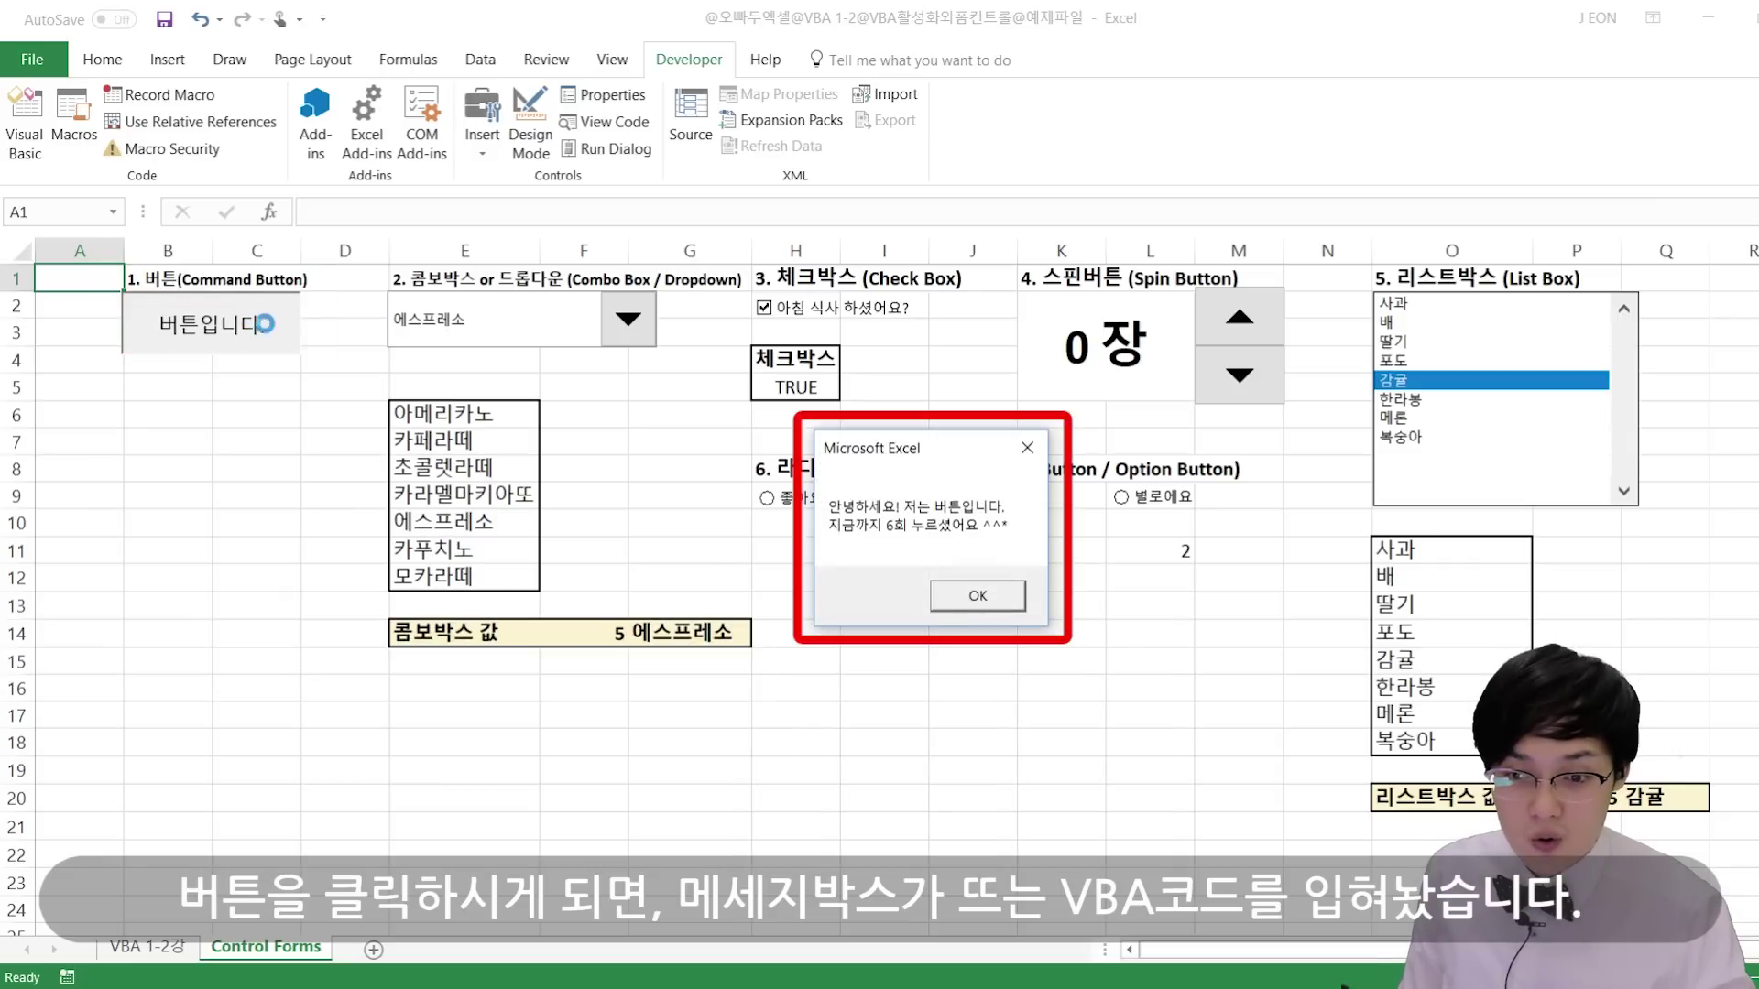
click(966, 607)
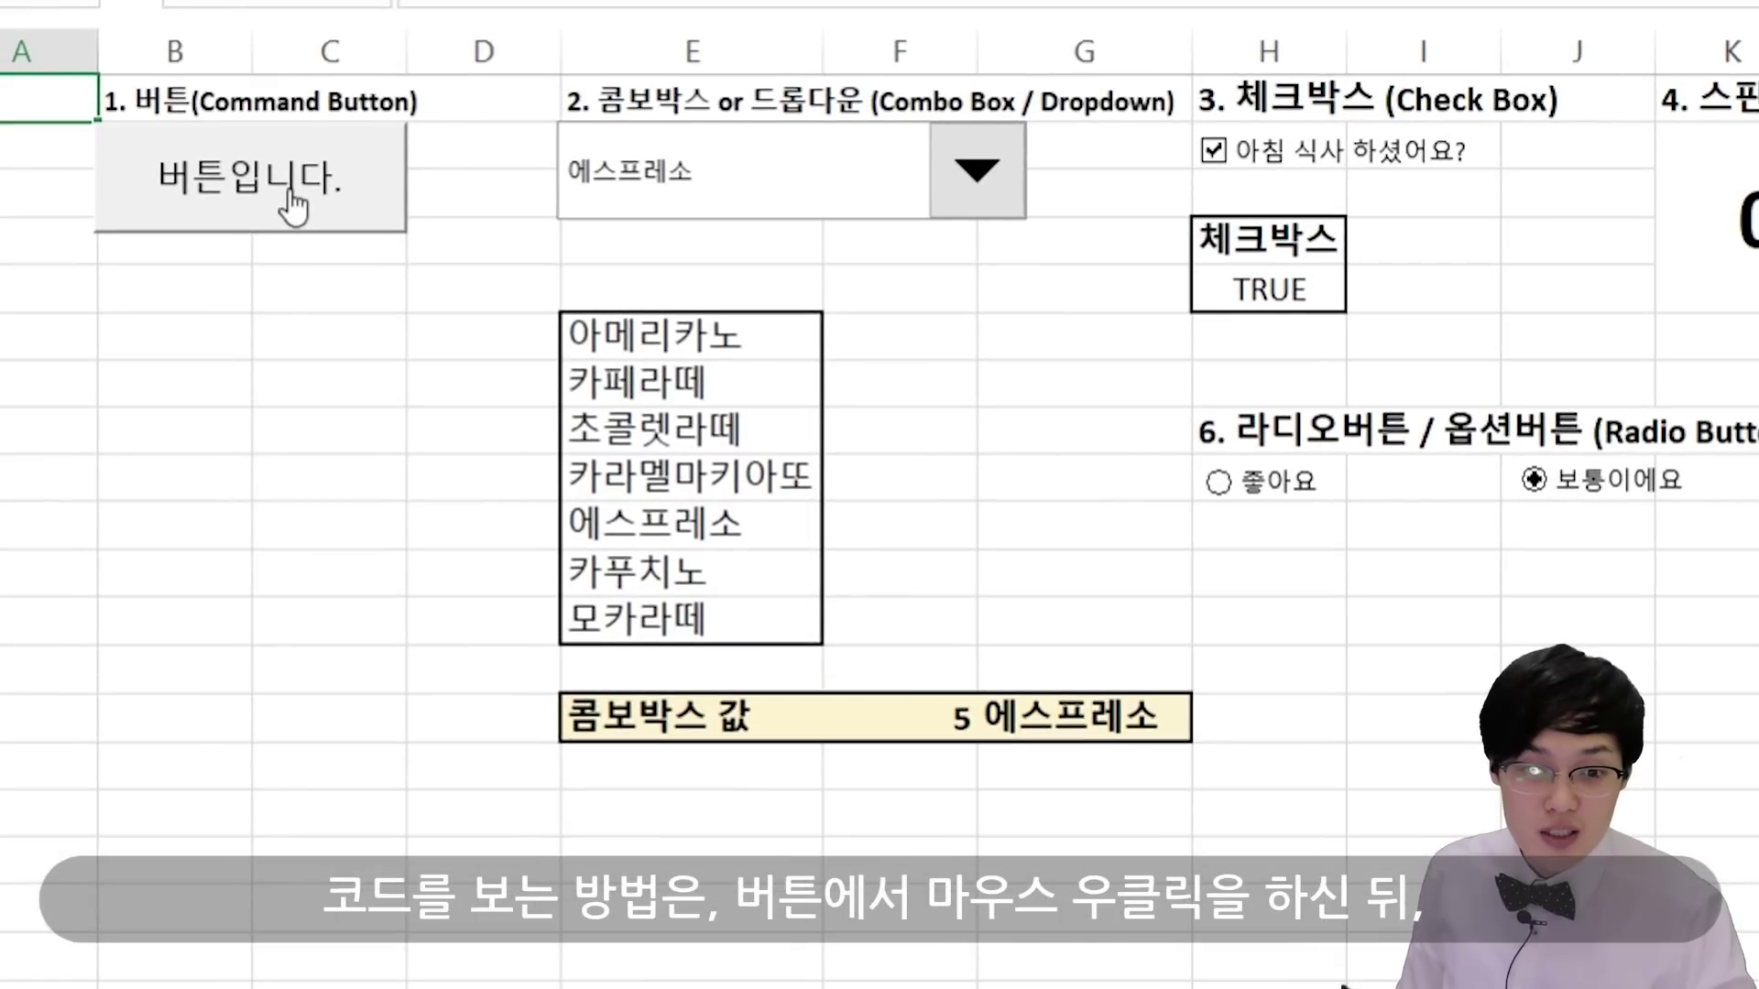
Step: Open the code of the msgbox_test macro assigned to the command button through its macro assignment settings
right_click(293, 206)
right_click(319, 176)
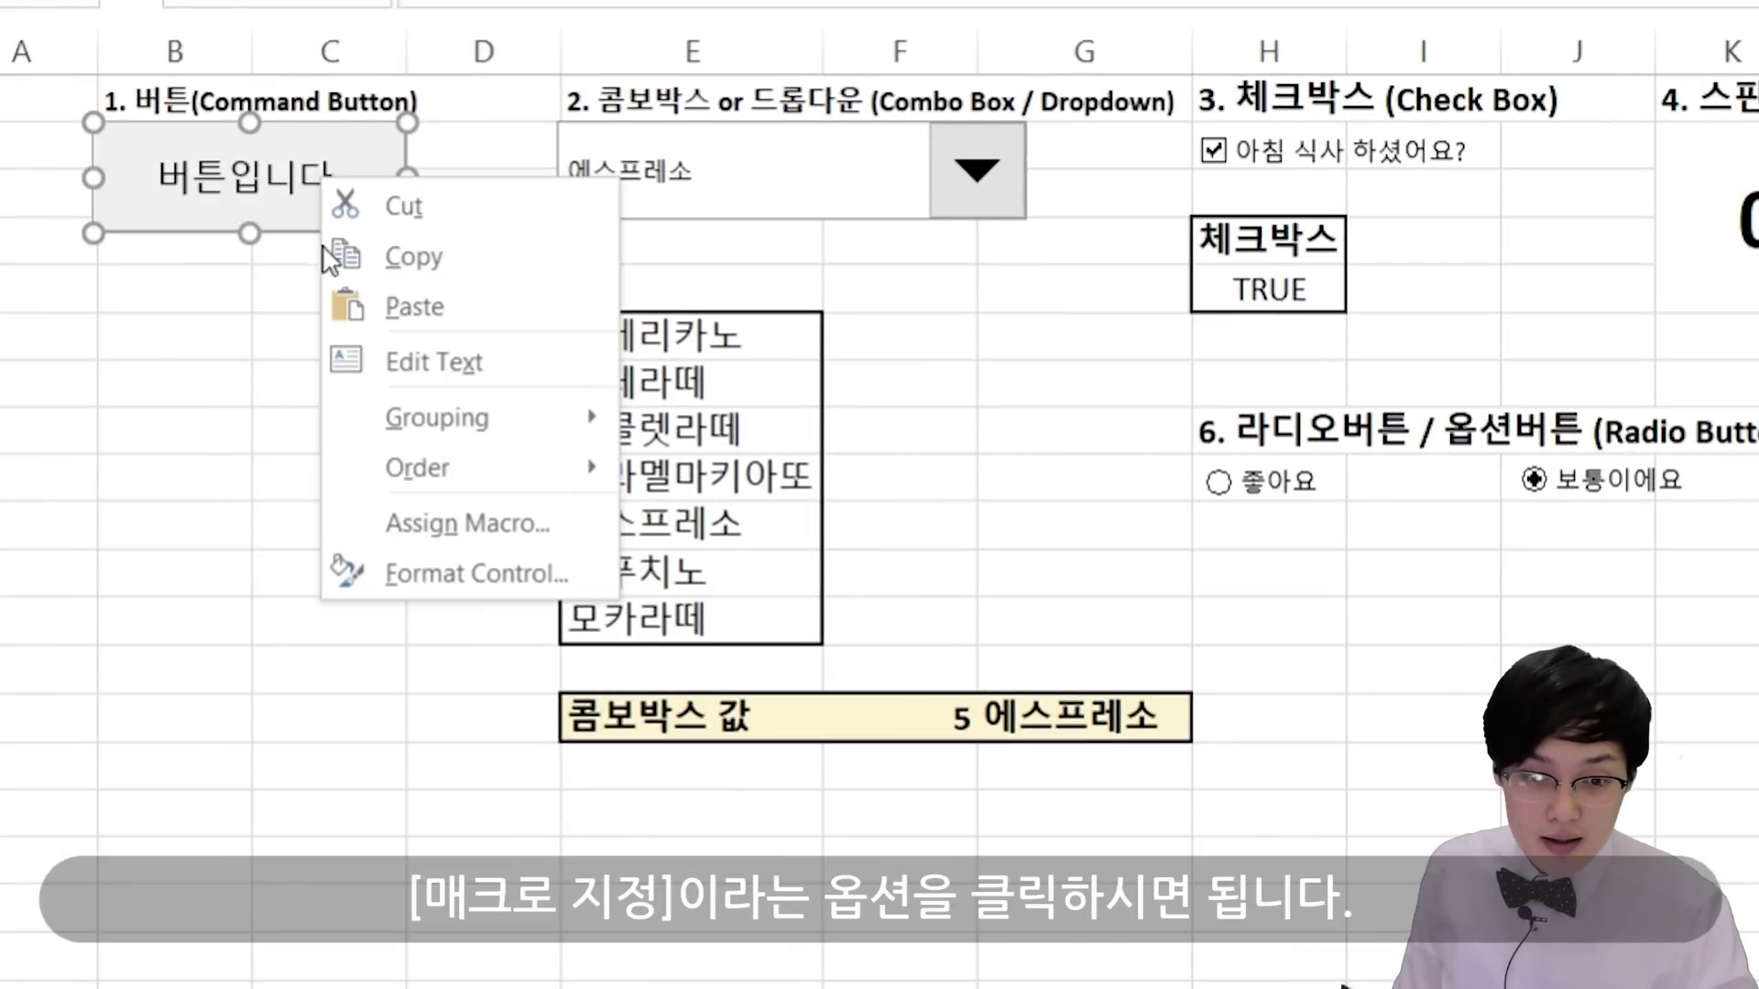
click(376, 524)
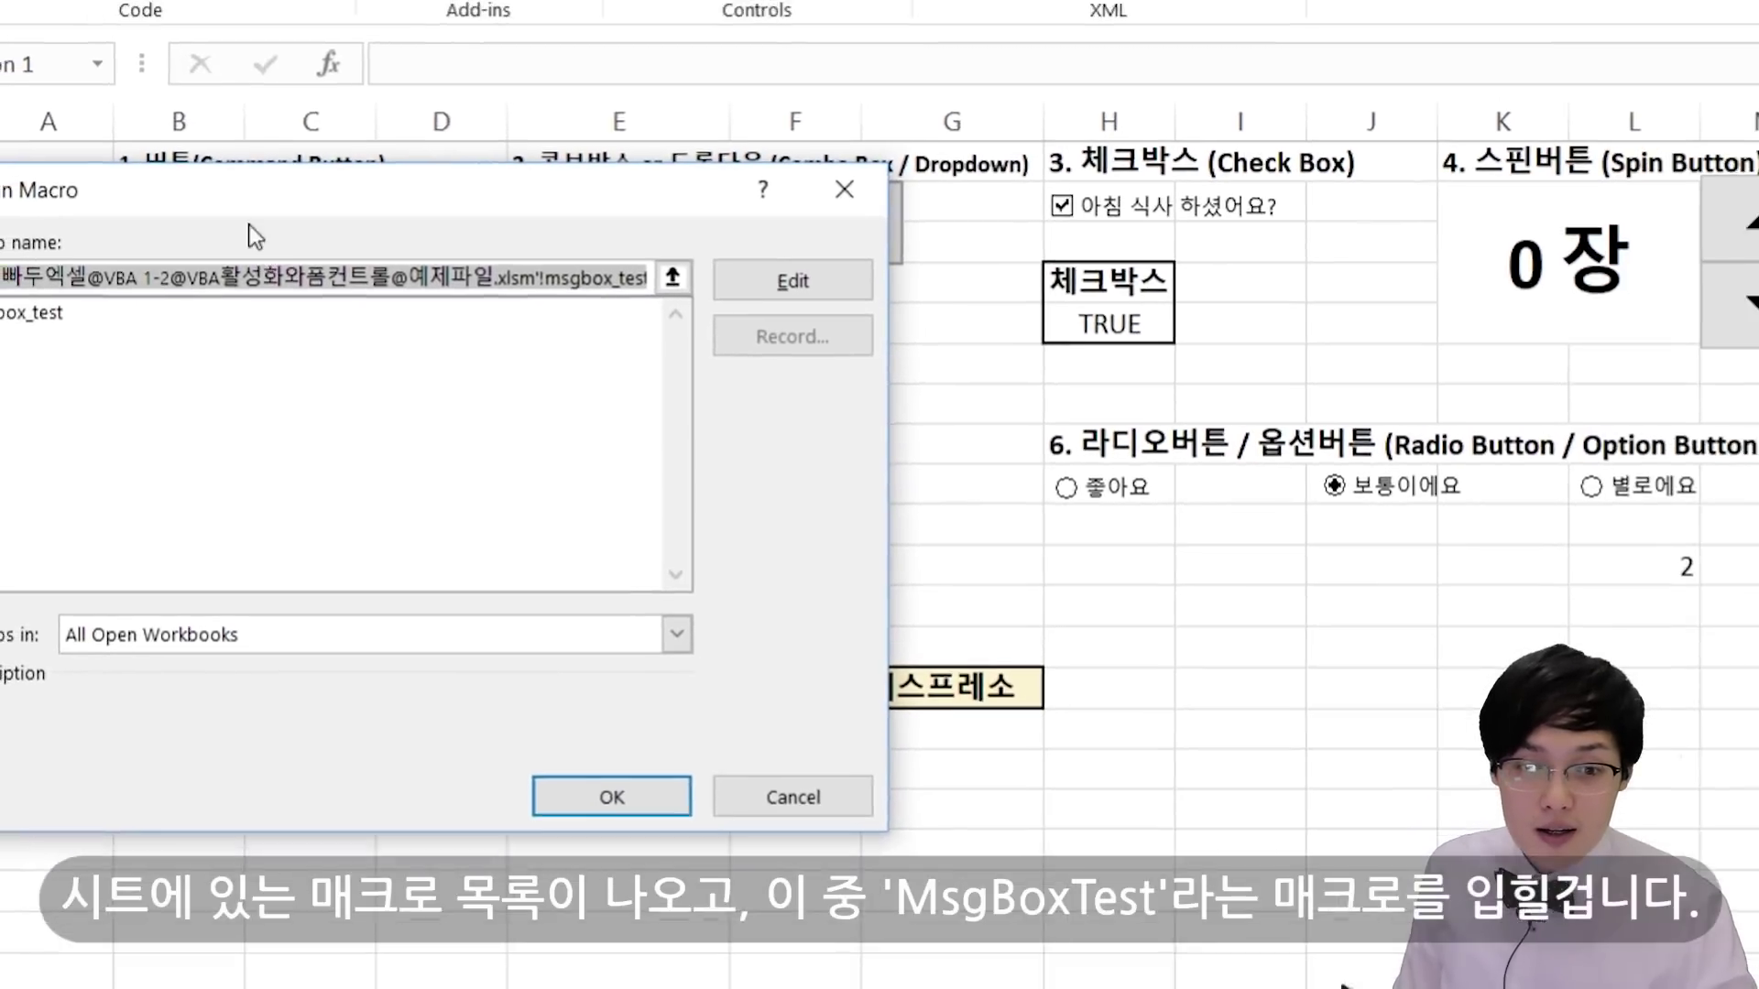
drag(279, 240, 1019, 187)
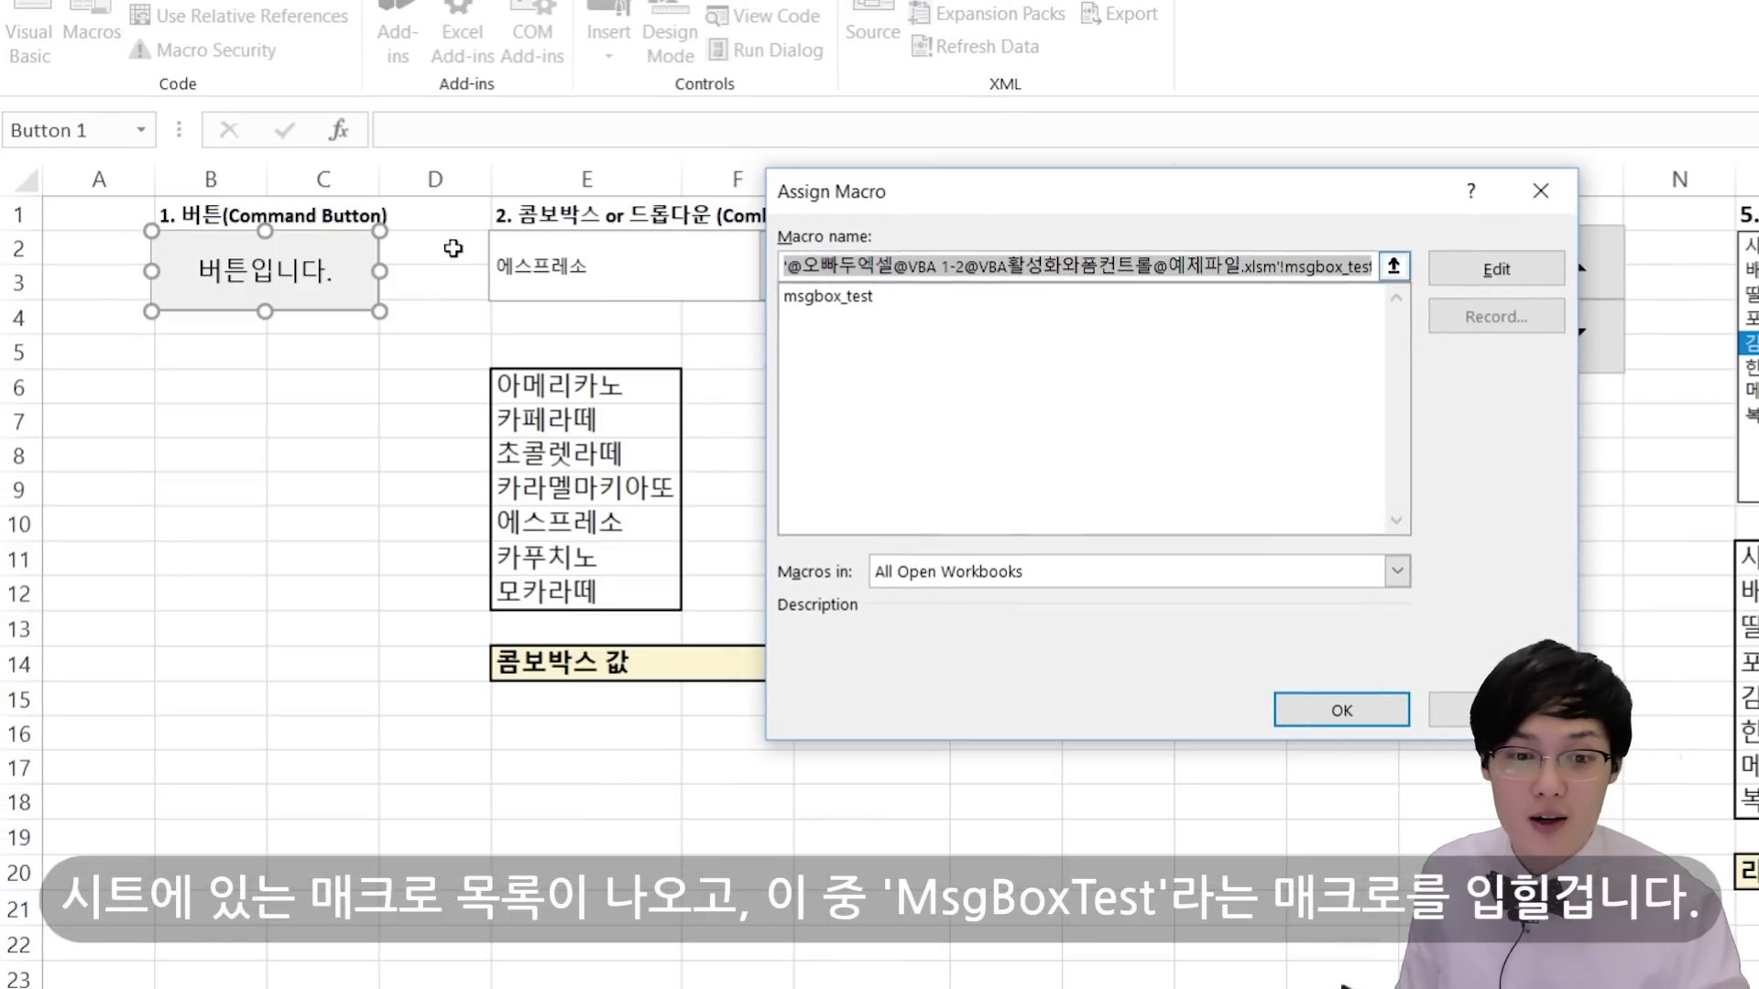
click(828, 298)
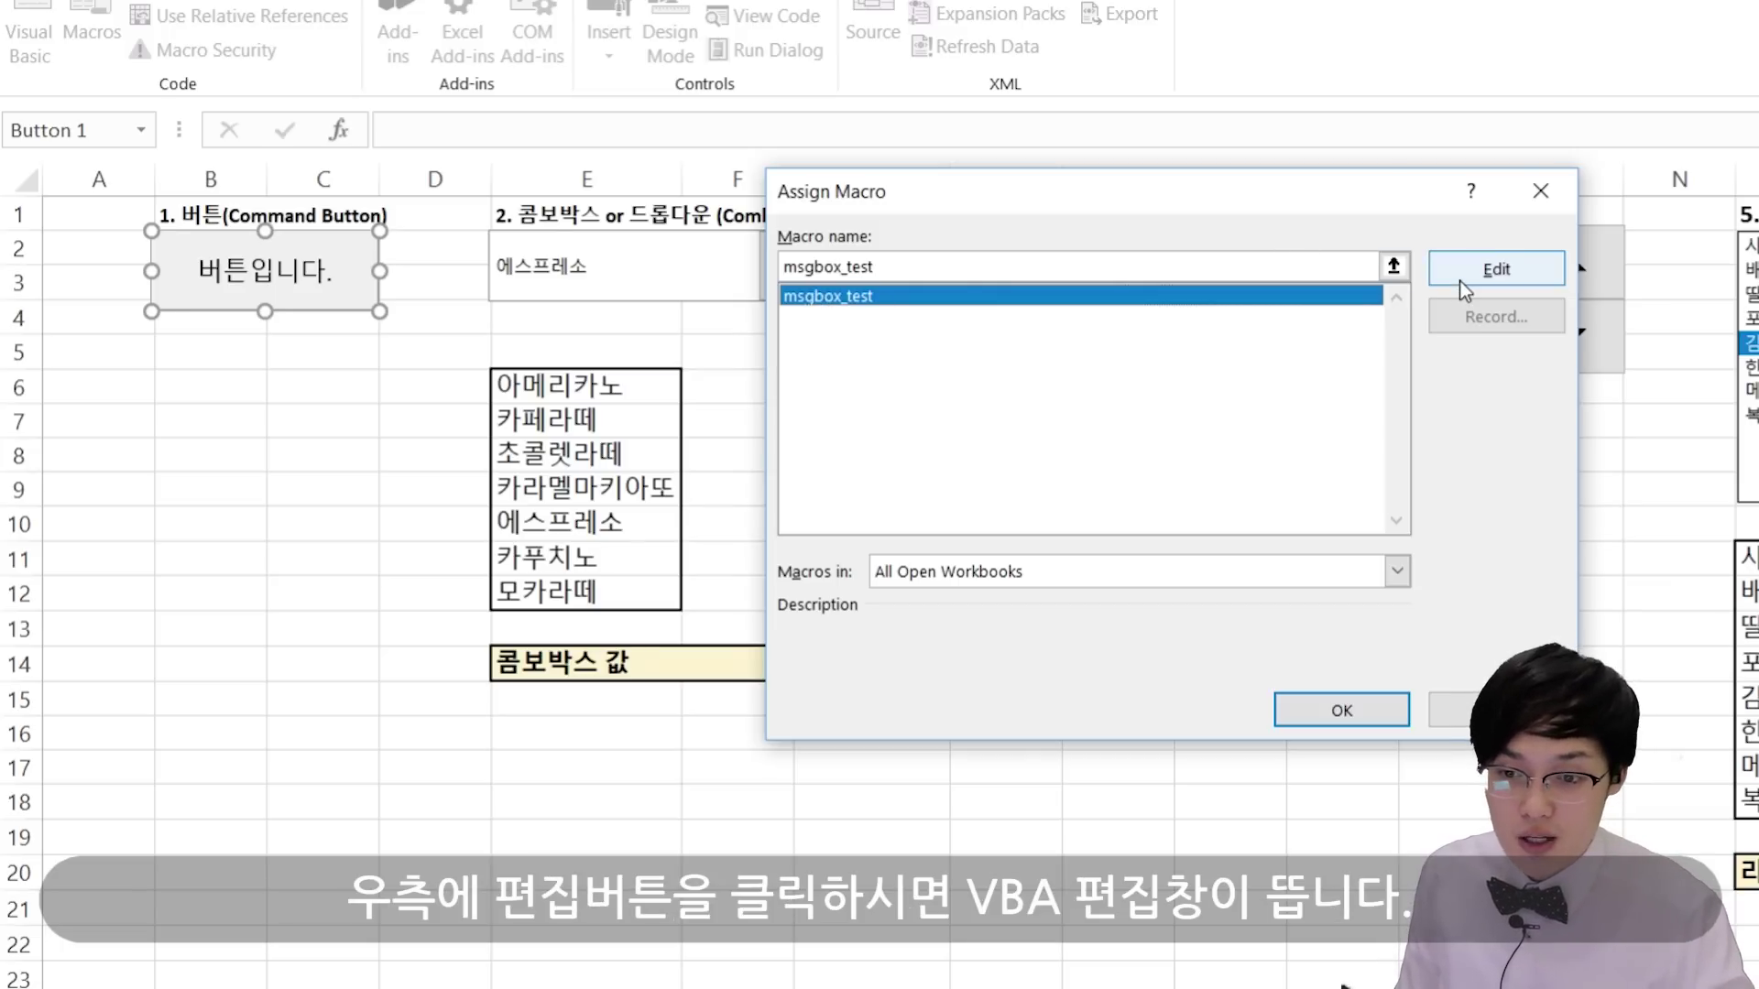
click(1459, 280)
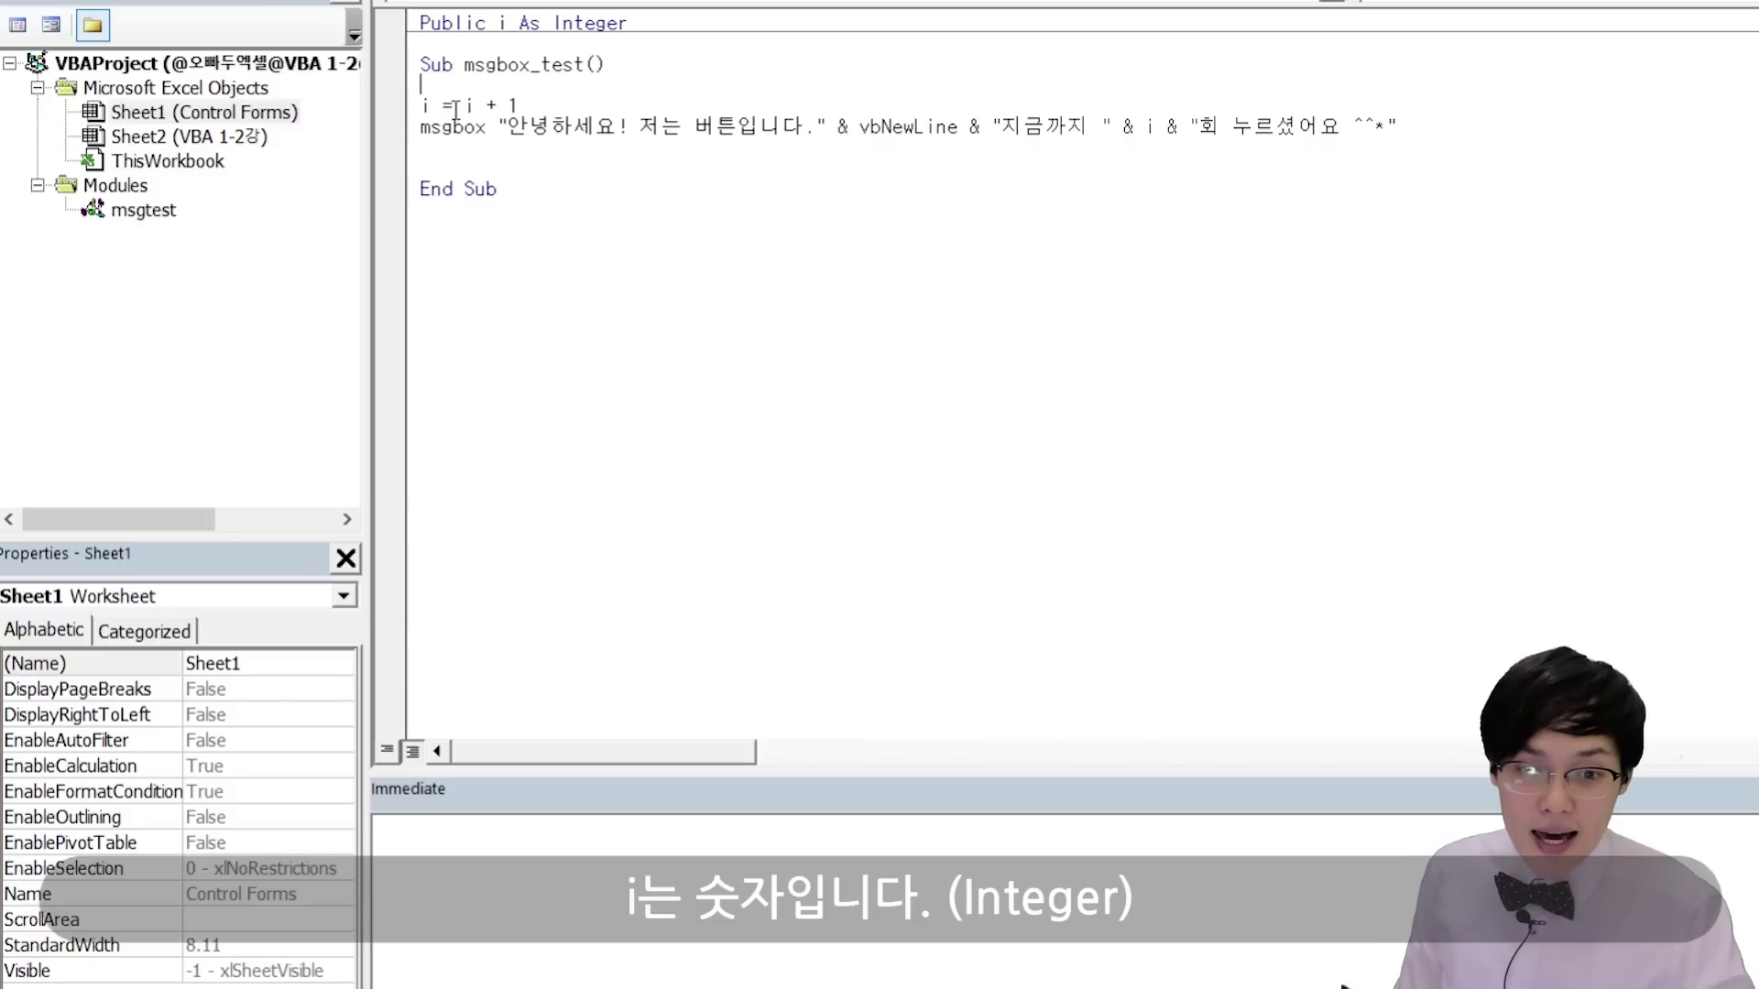
Step: Examine the counter increment and the message line in the msgbox_test code
click(426, 108)
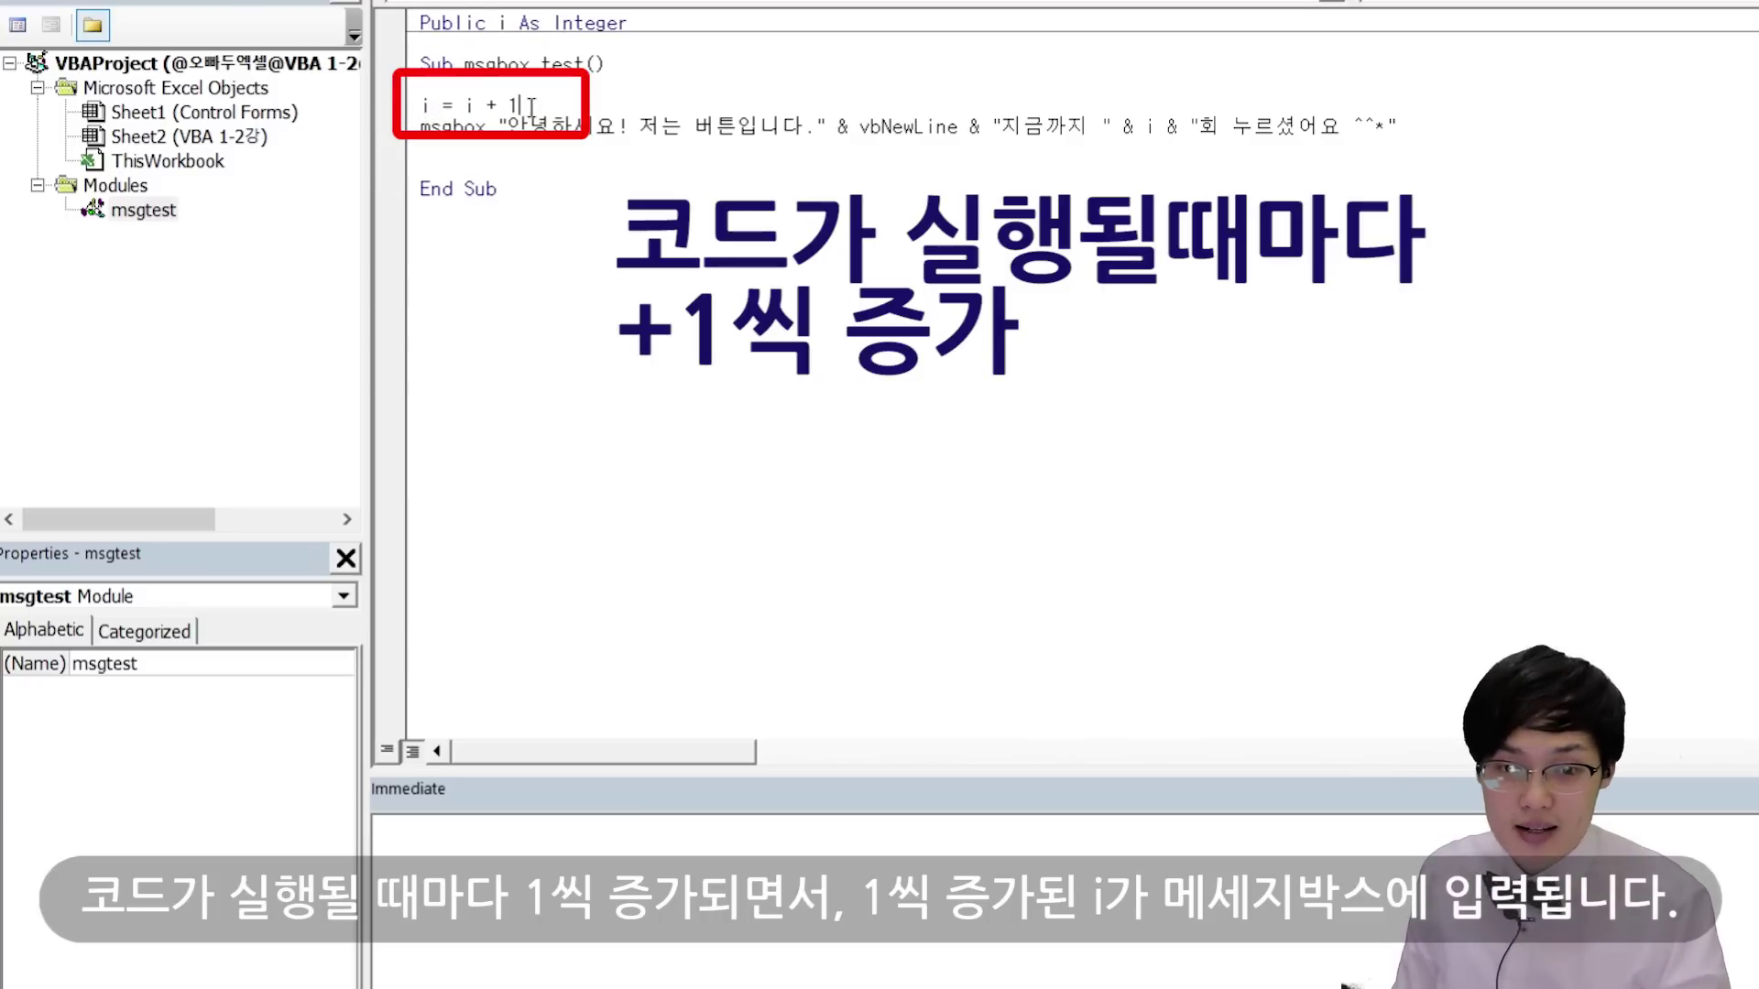
drag(519, 104, 461, 104)
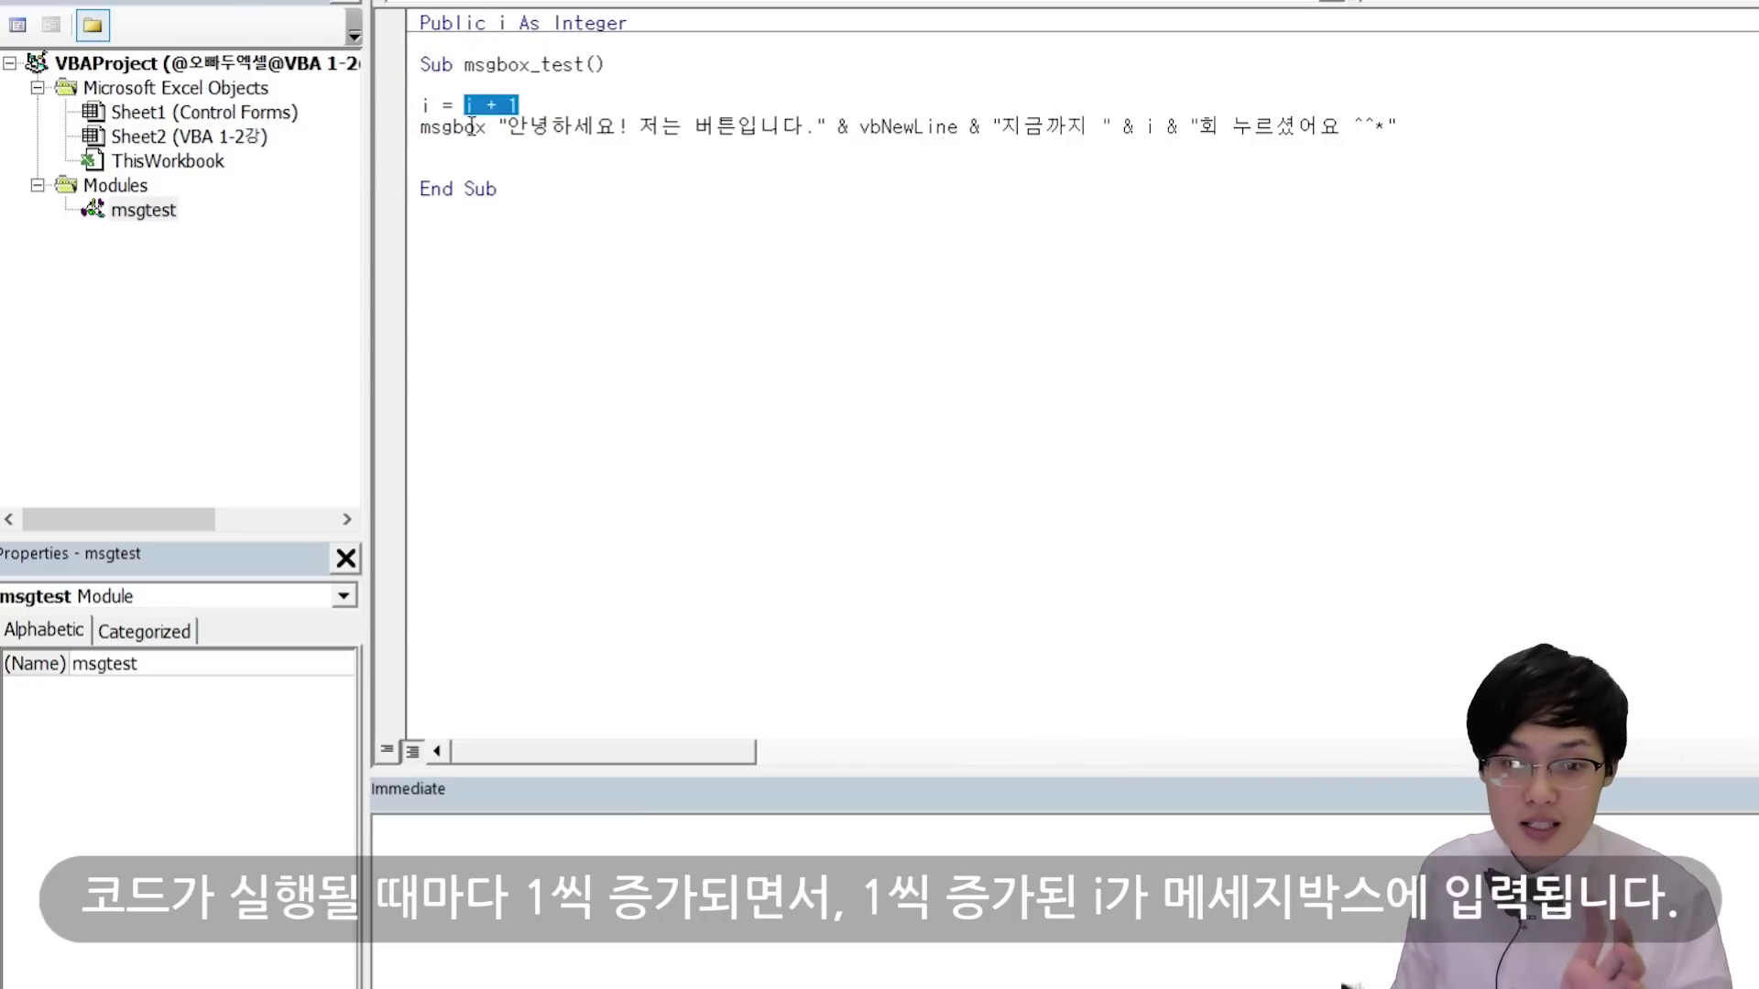
click(483, 128)
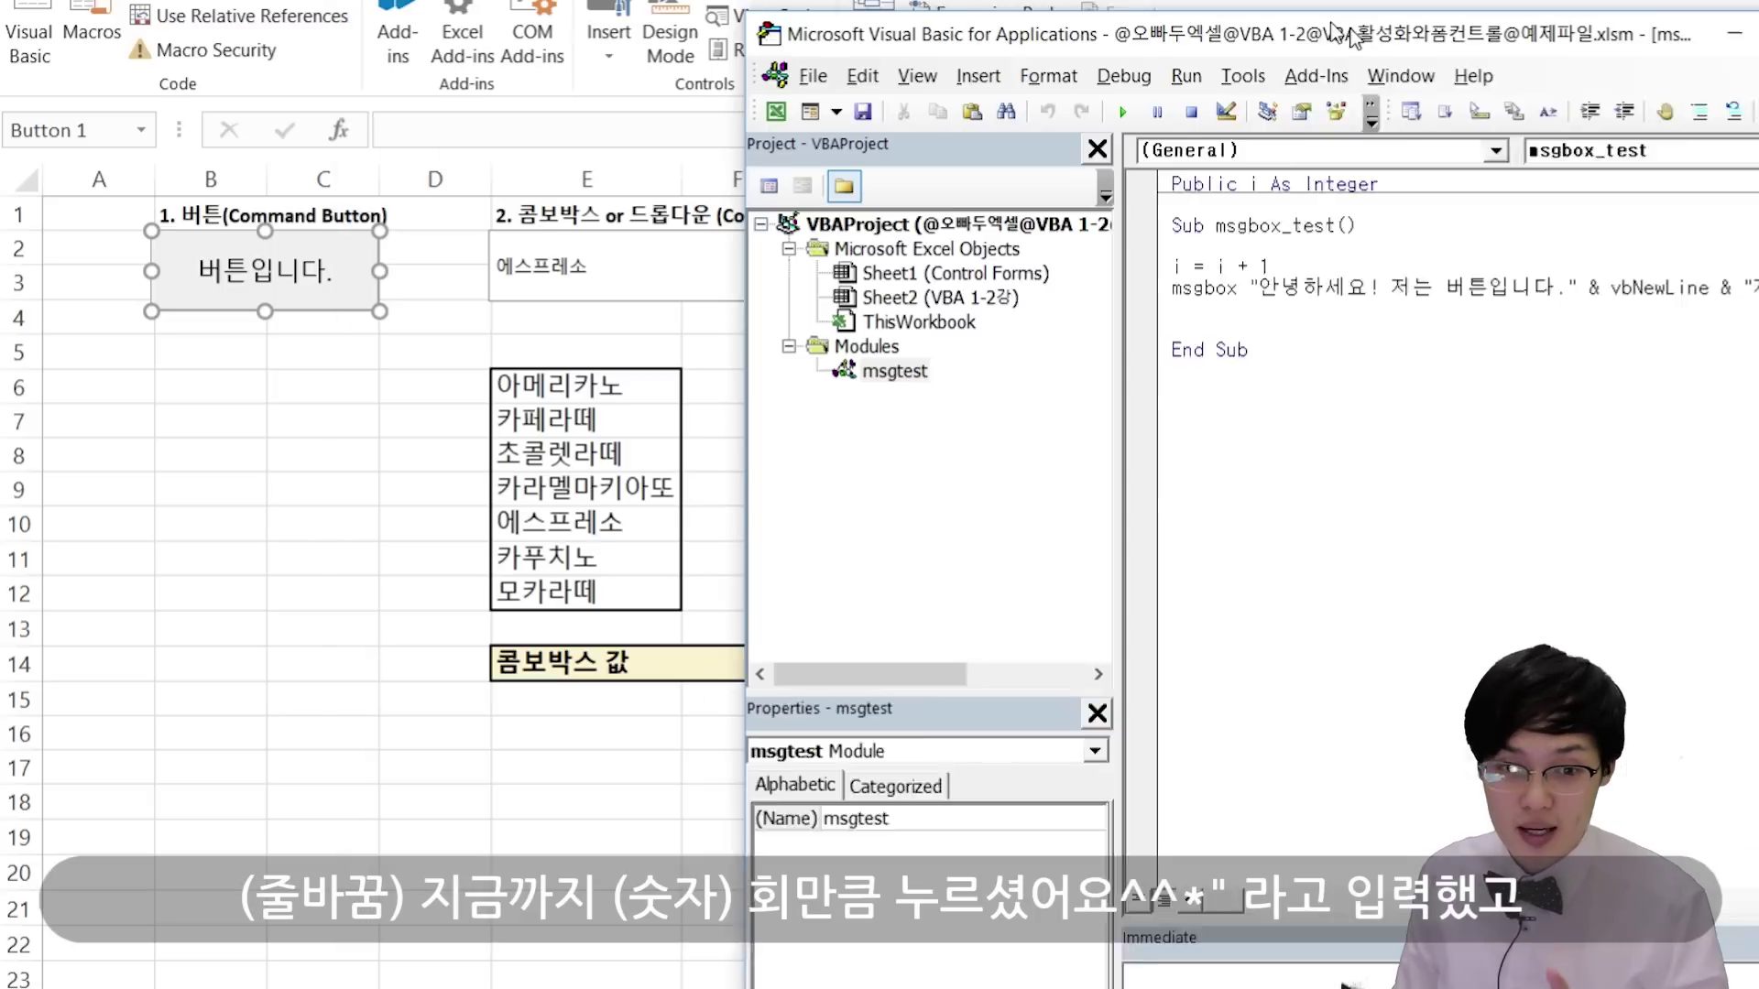
Step: Return to the Control Forms sheet and run the command button's macro twice, dismissing each message box
click(450, 484)
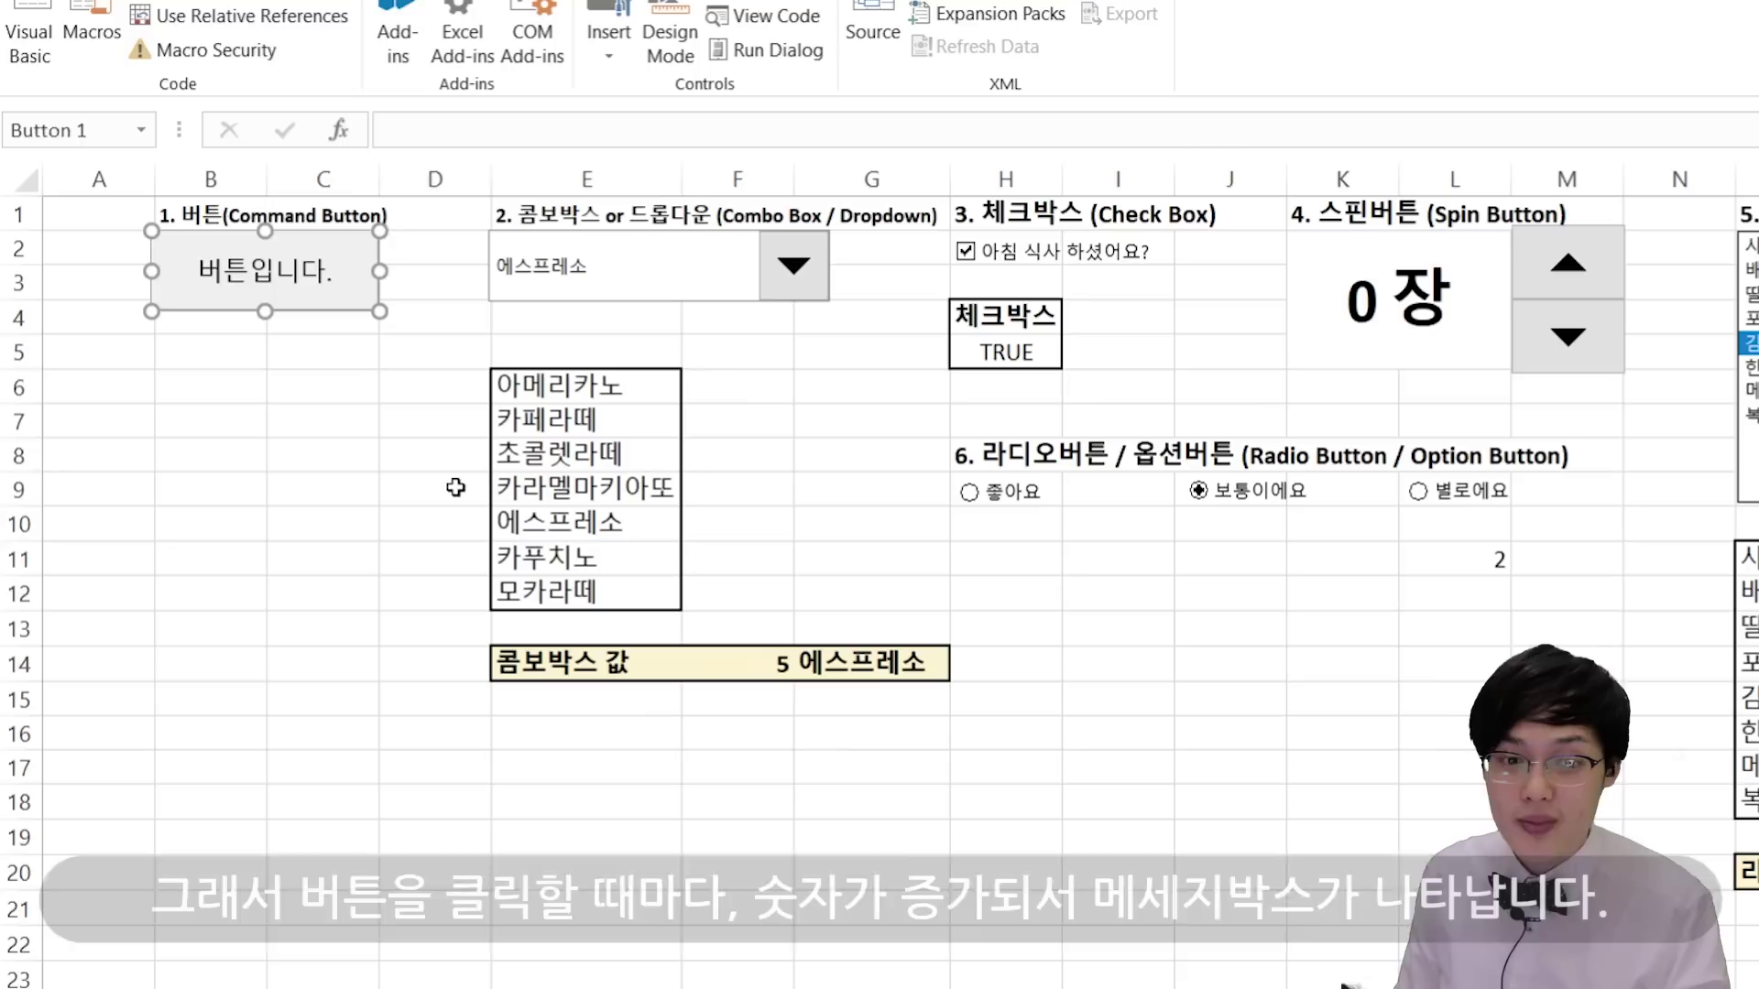
click(335, 295)
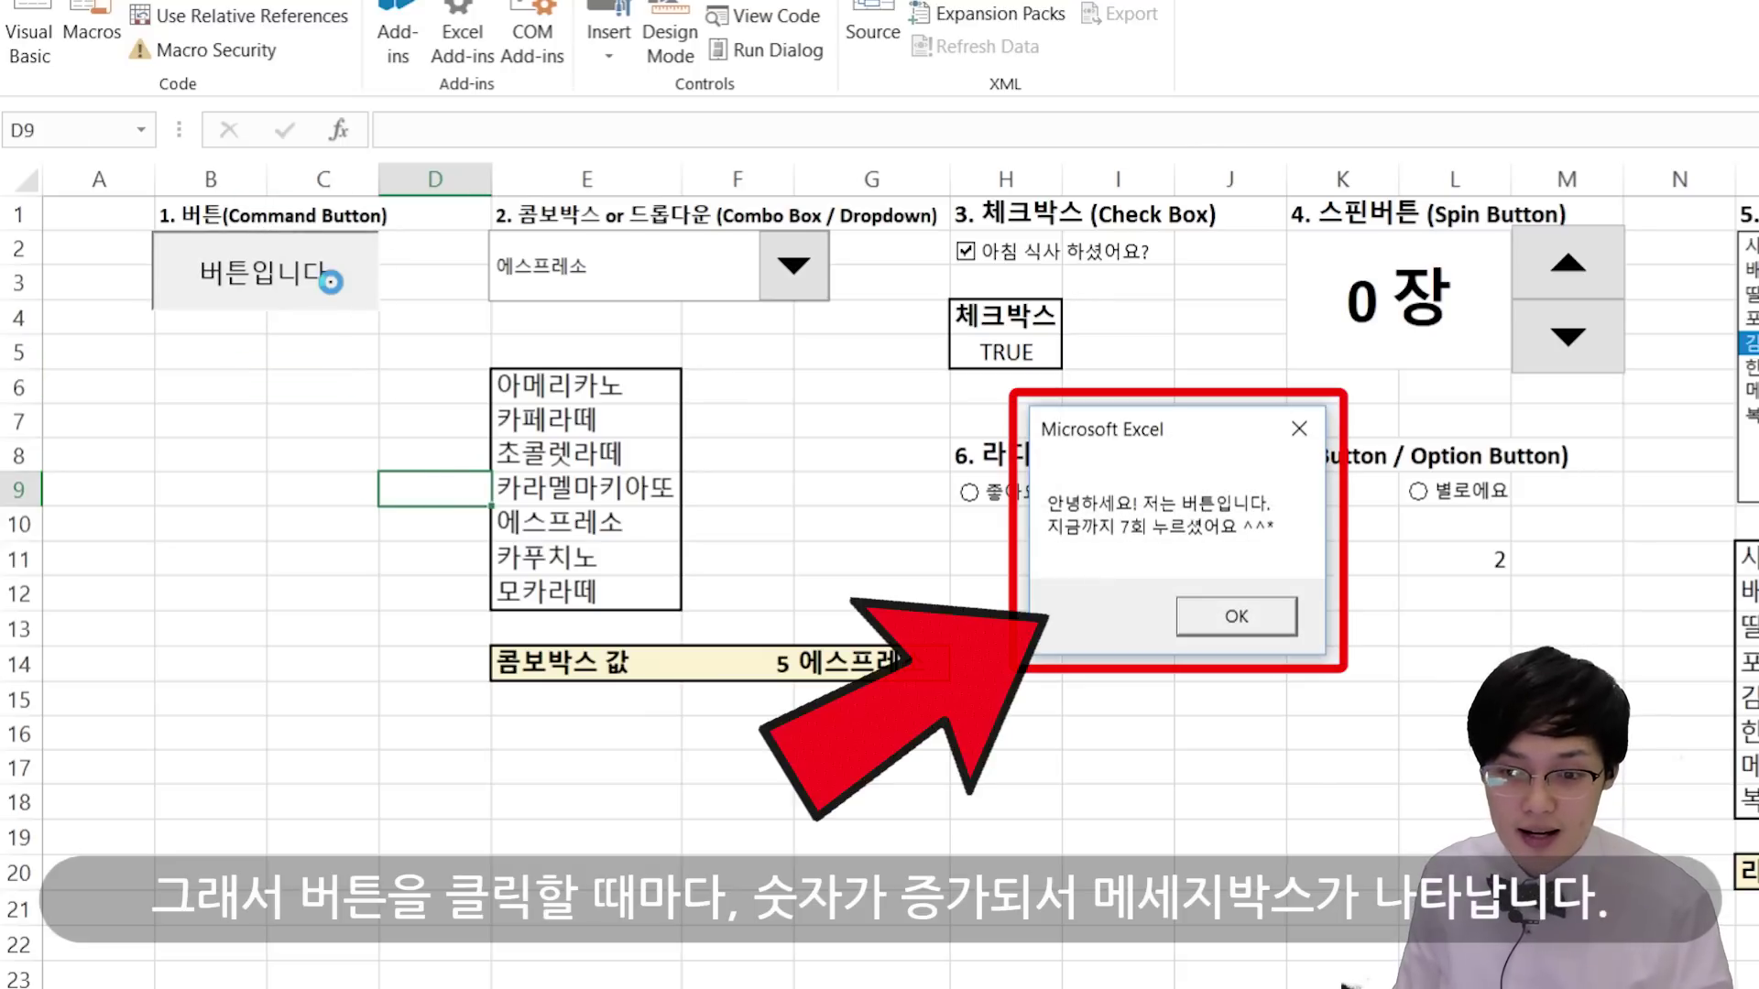
click(1257, 641)
click(284, 319)
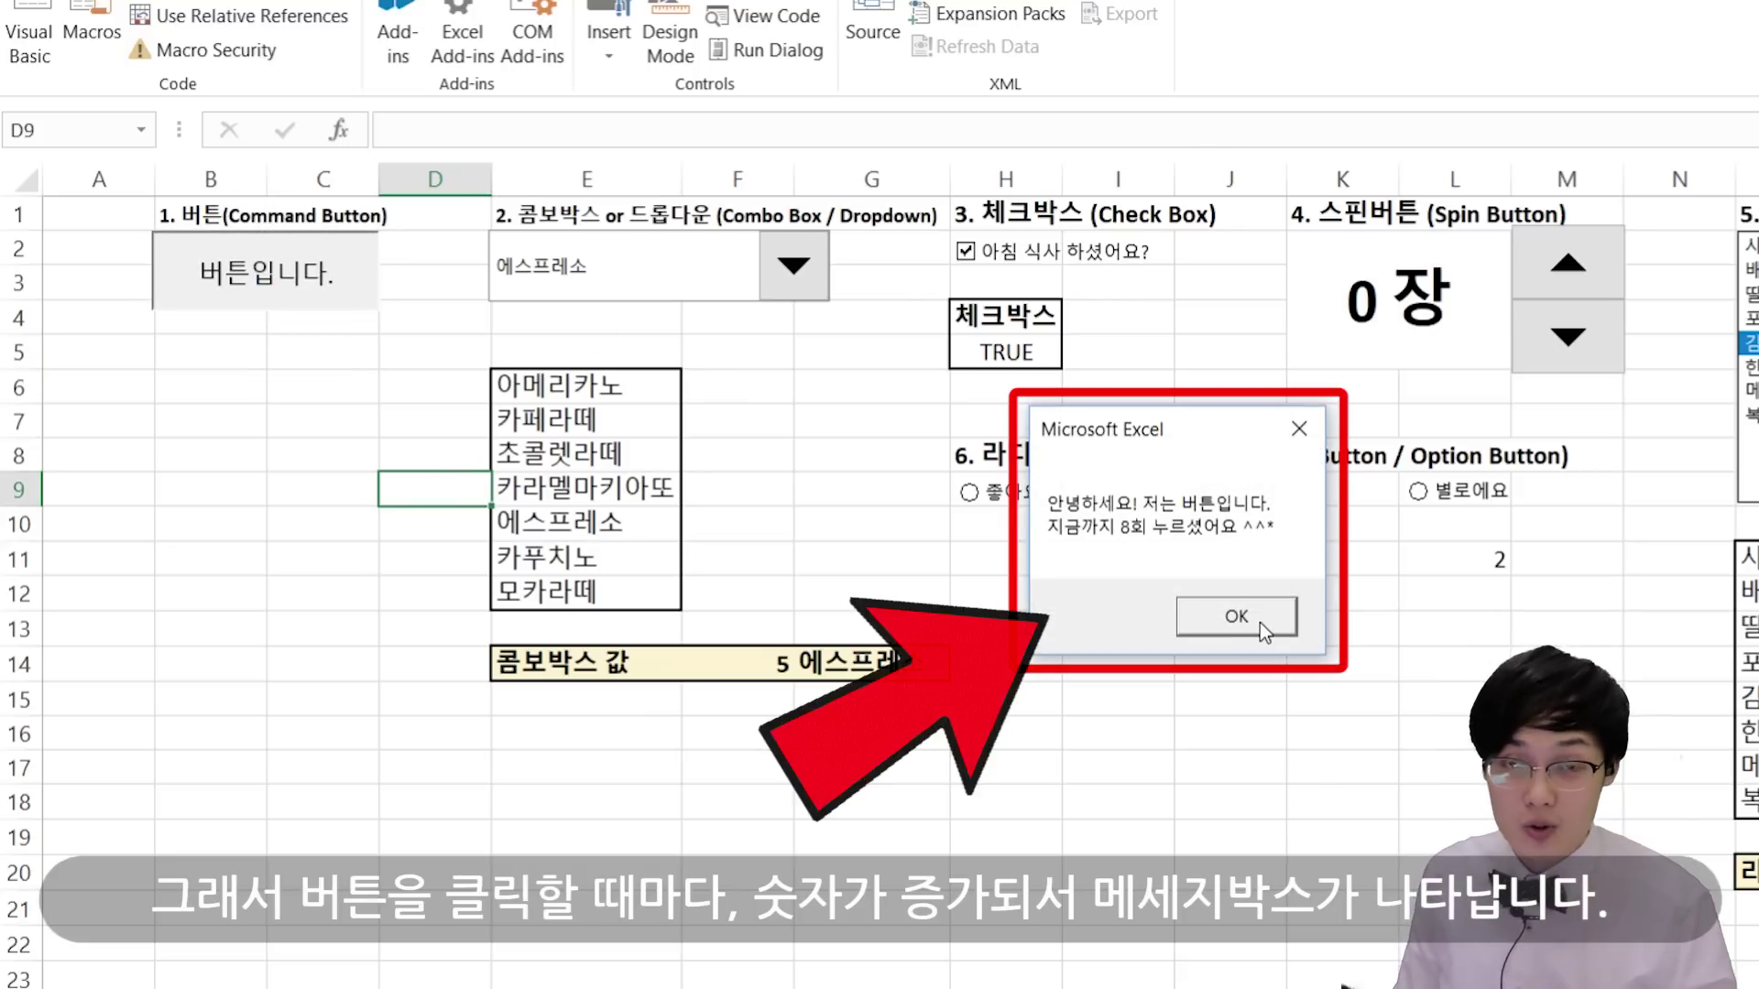
click(1261, 623)
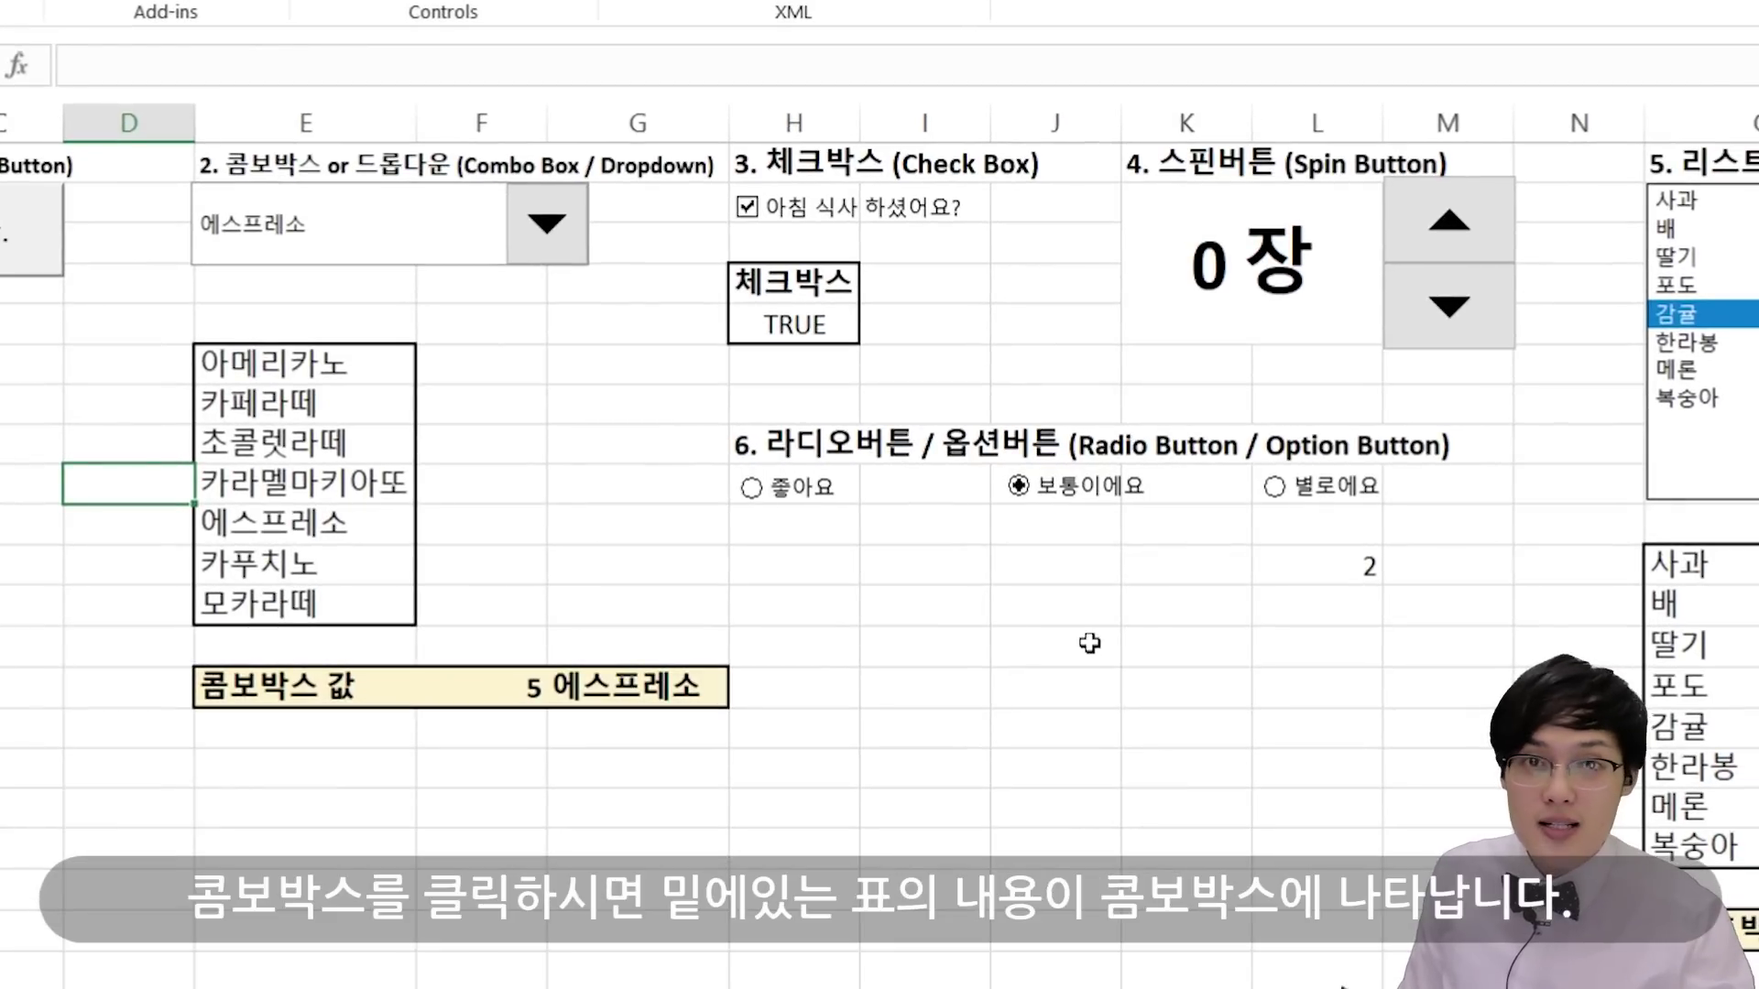
Step: Select the coffee list in column E and choose 초콜렛라떼 in the combo box
drag(335, 371, 298, 599)
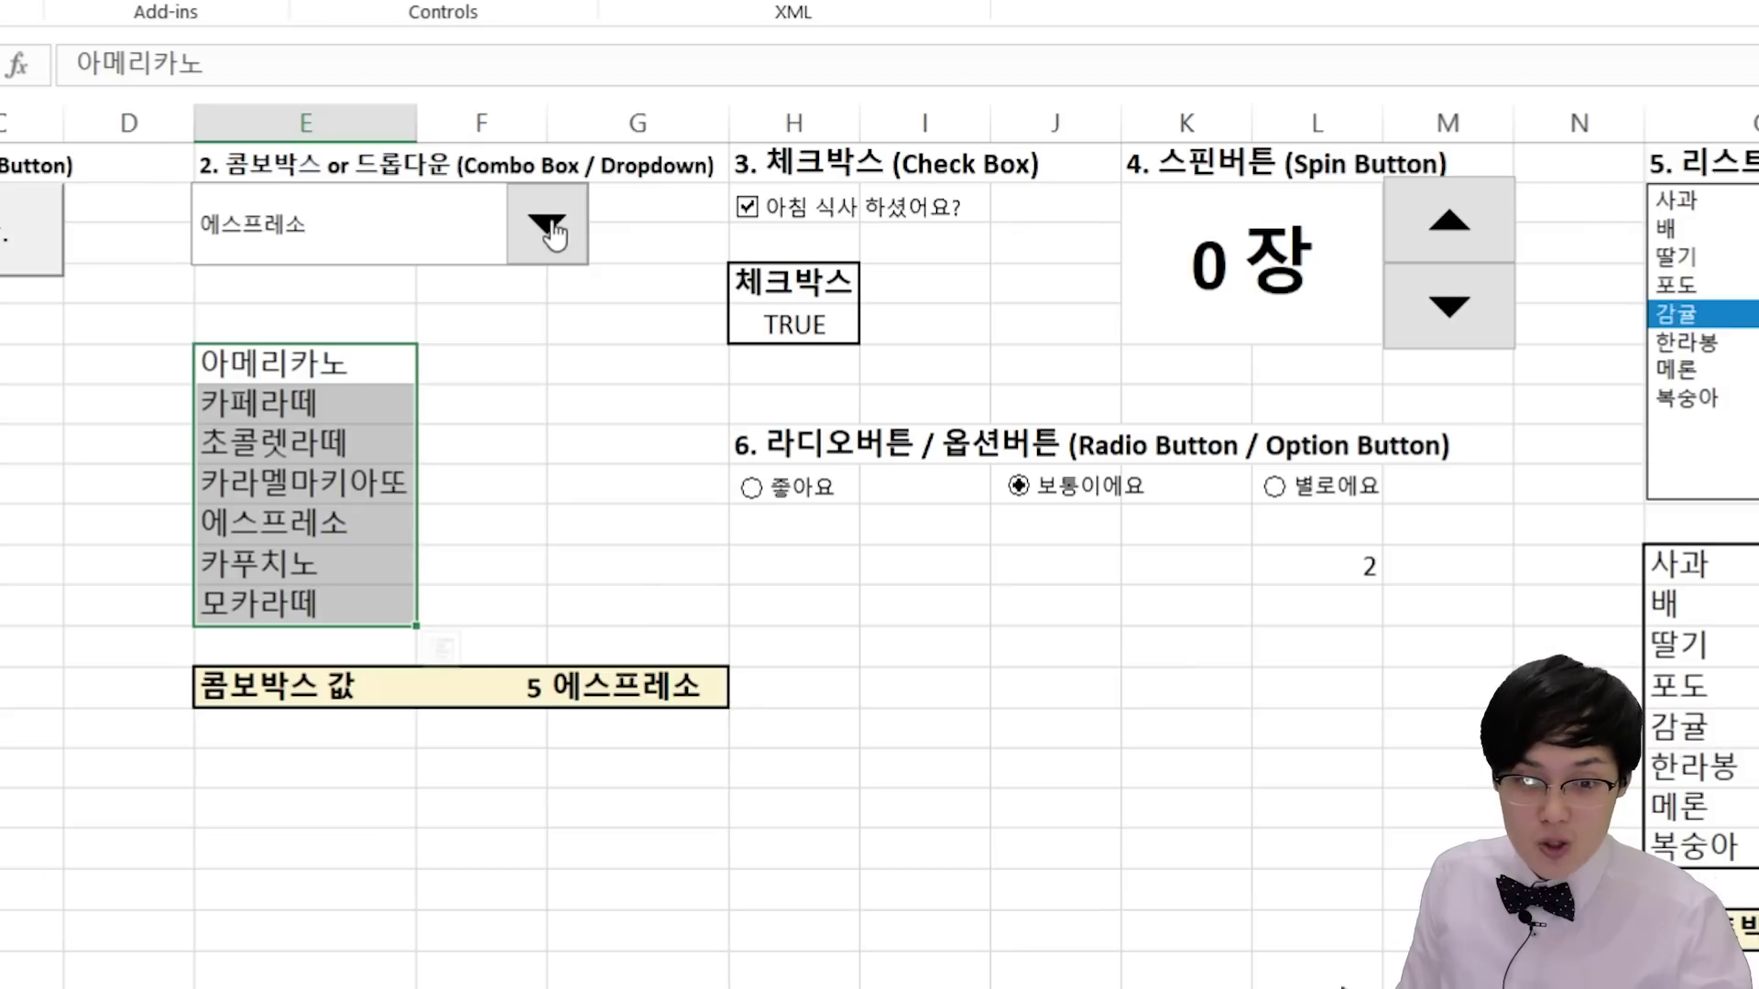
click(550, 226)
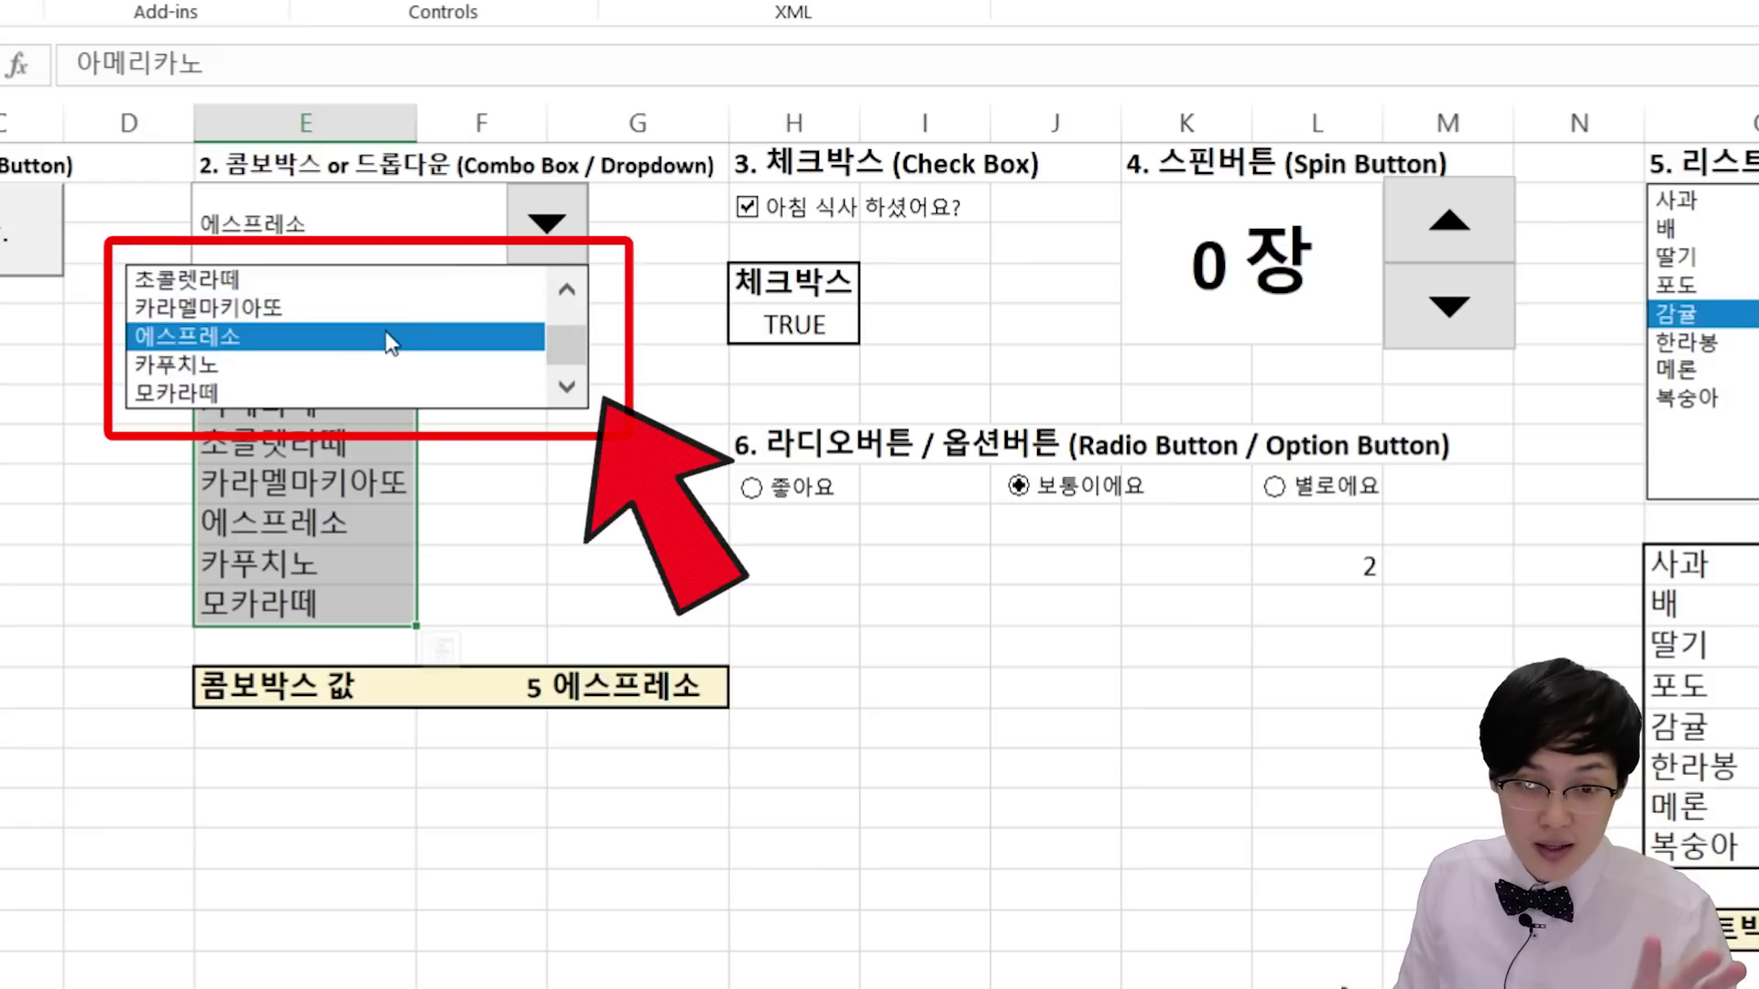
scroll(569, 328, up, 1)
scroll(366, 321, down, 1)
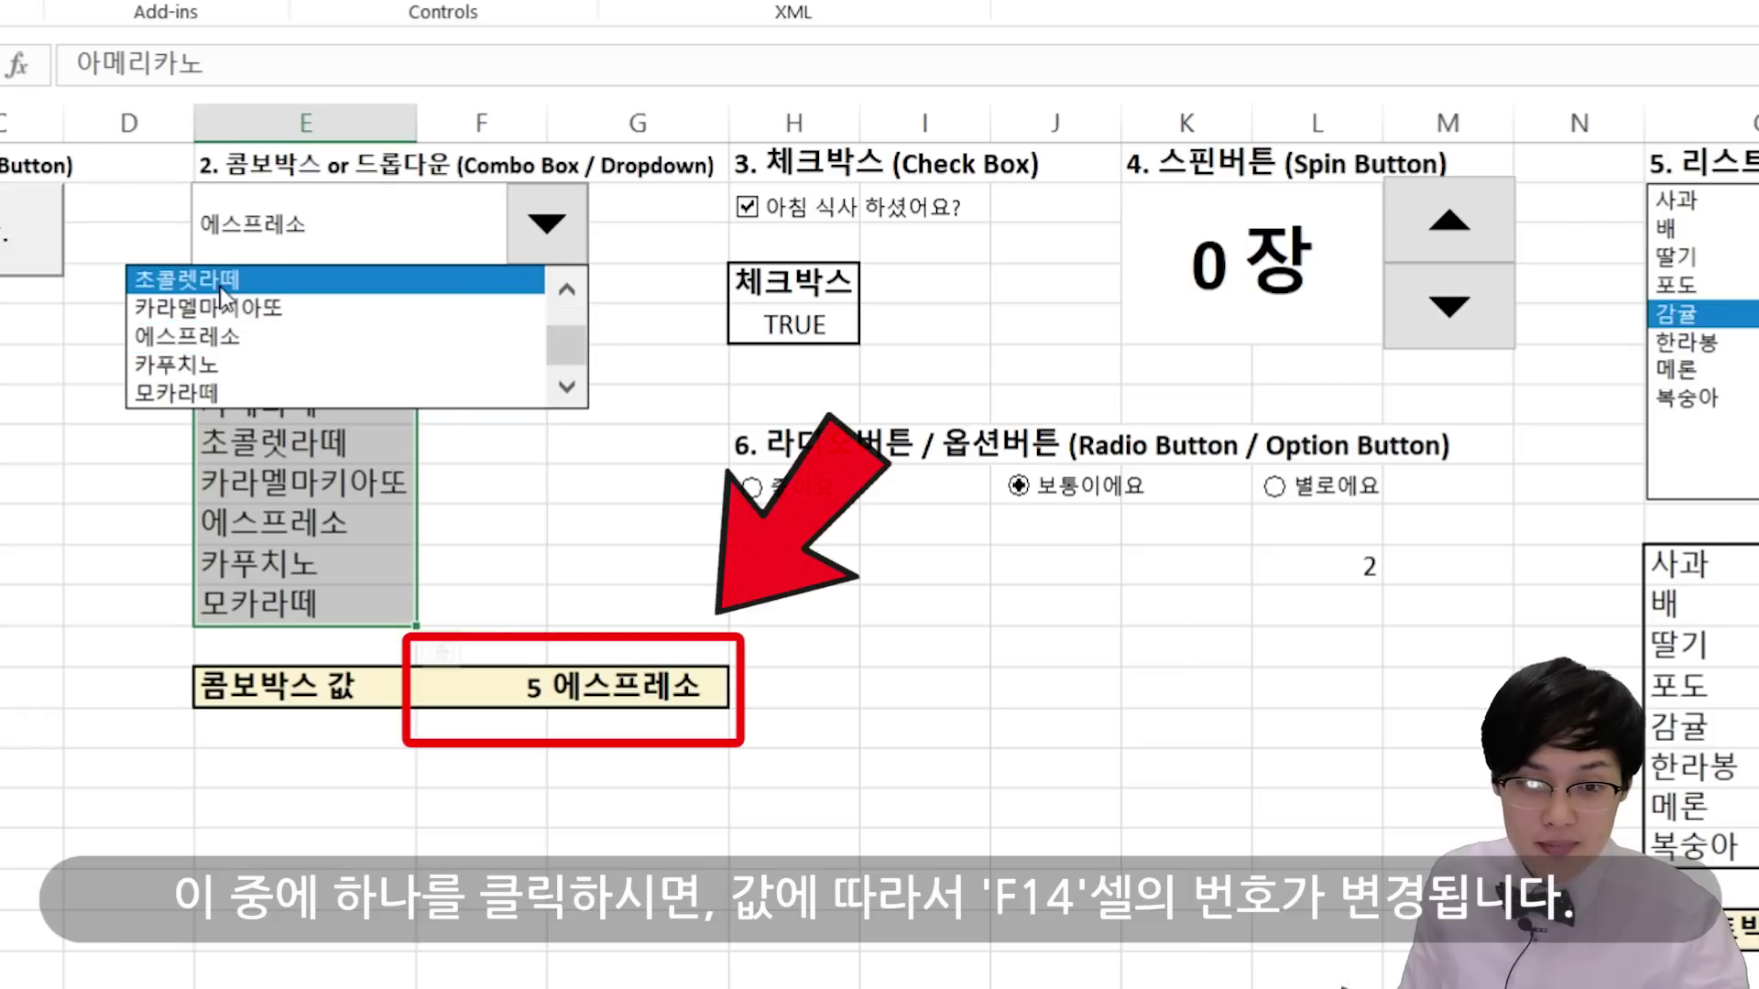
click(223, 284)
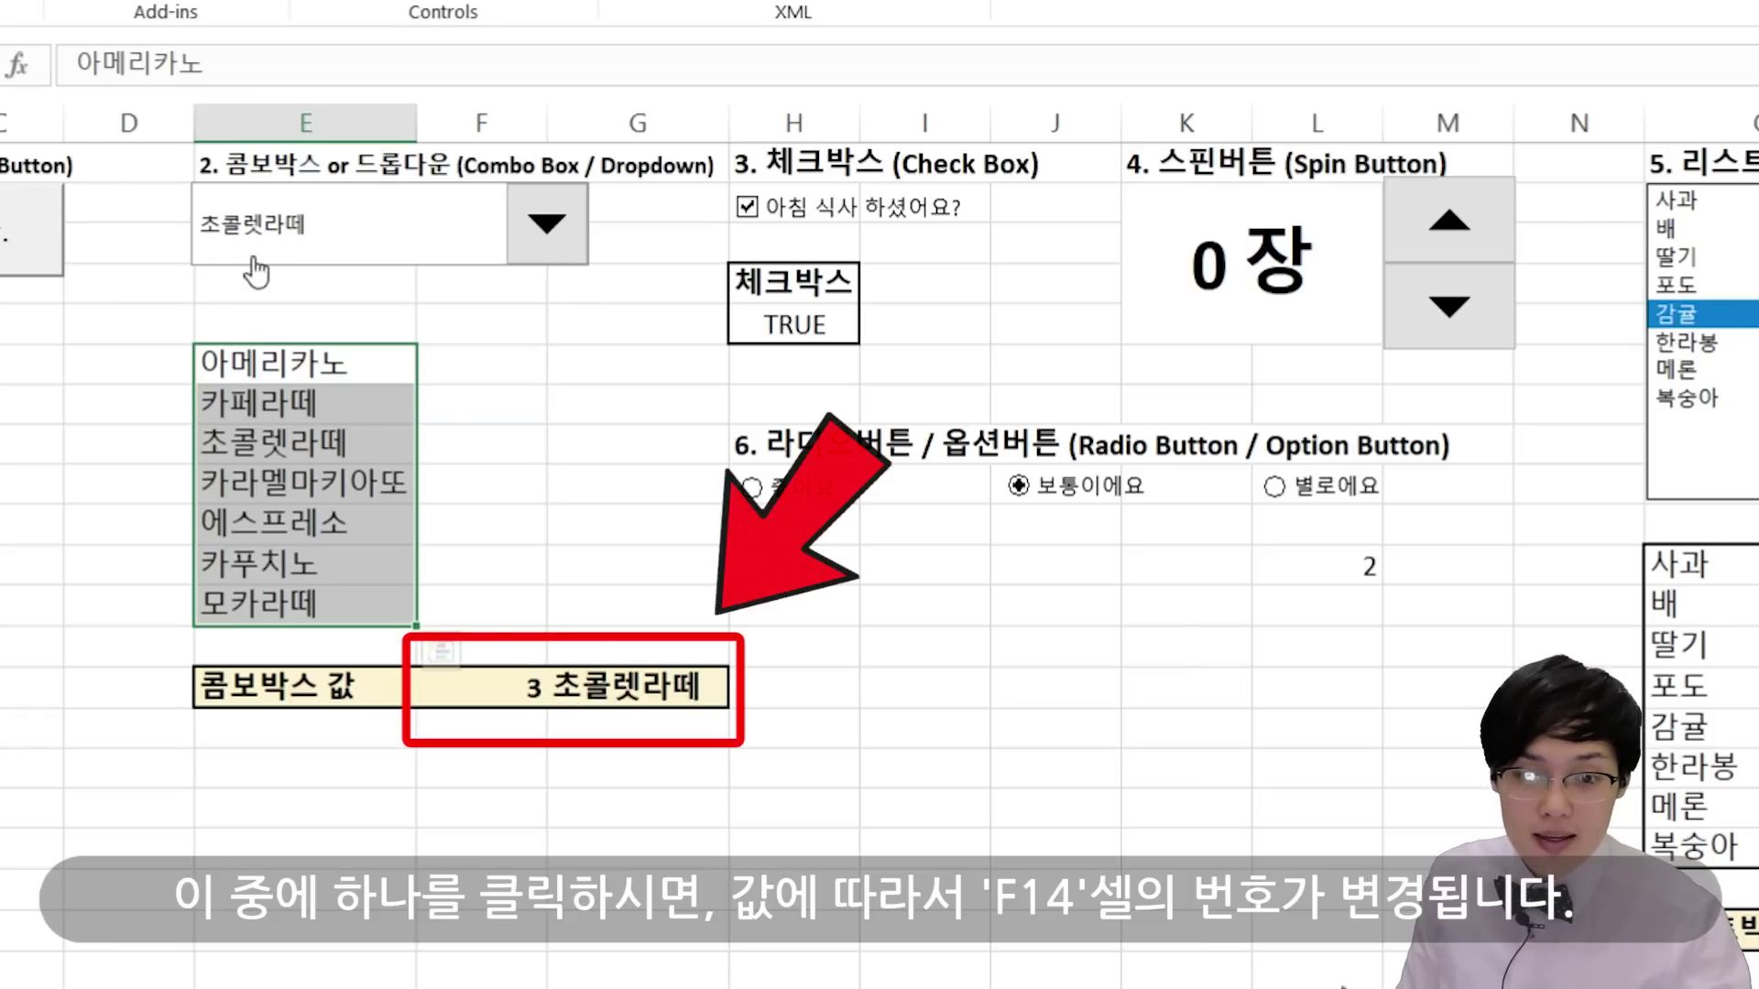
Step: Inspect the combo box's linked cell F14 and the INDEX formula in G14
click(504, 697)
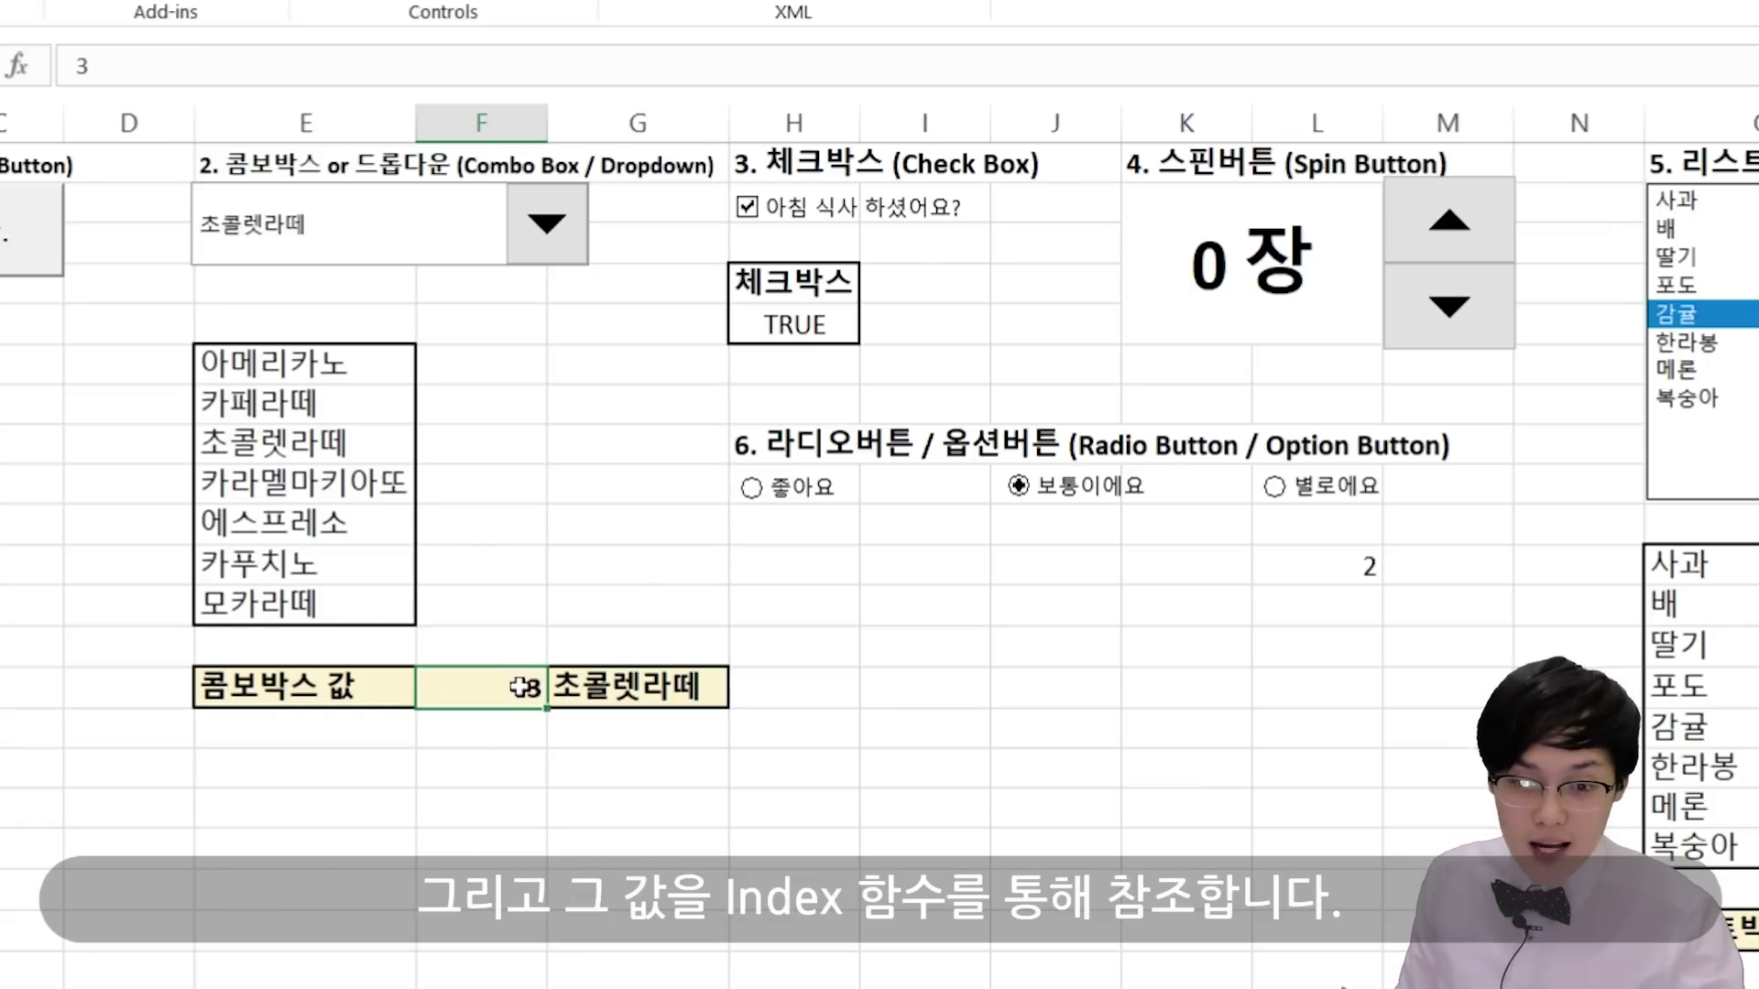
click(605, 687)
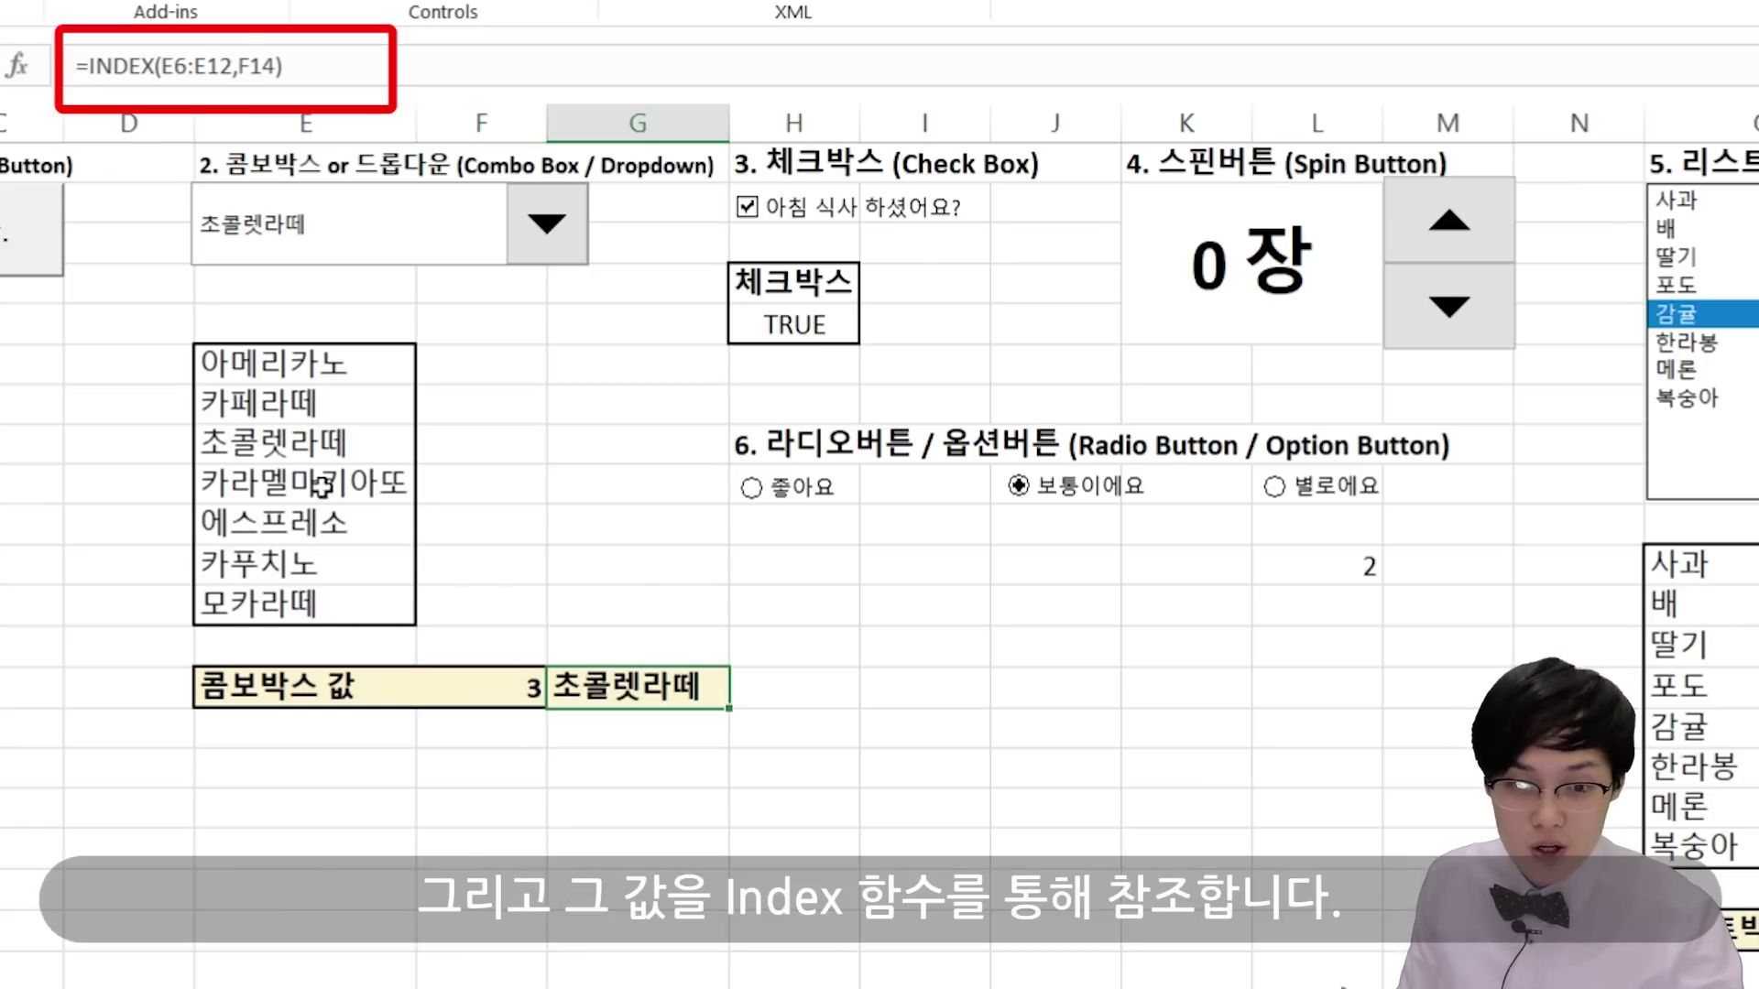
Step: Select the coffee list E6:E12 and choose 에스프레소 in the combo box
drag(308, 364, 342, 599)
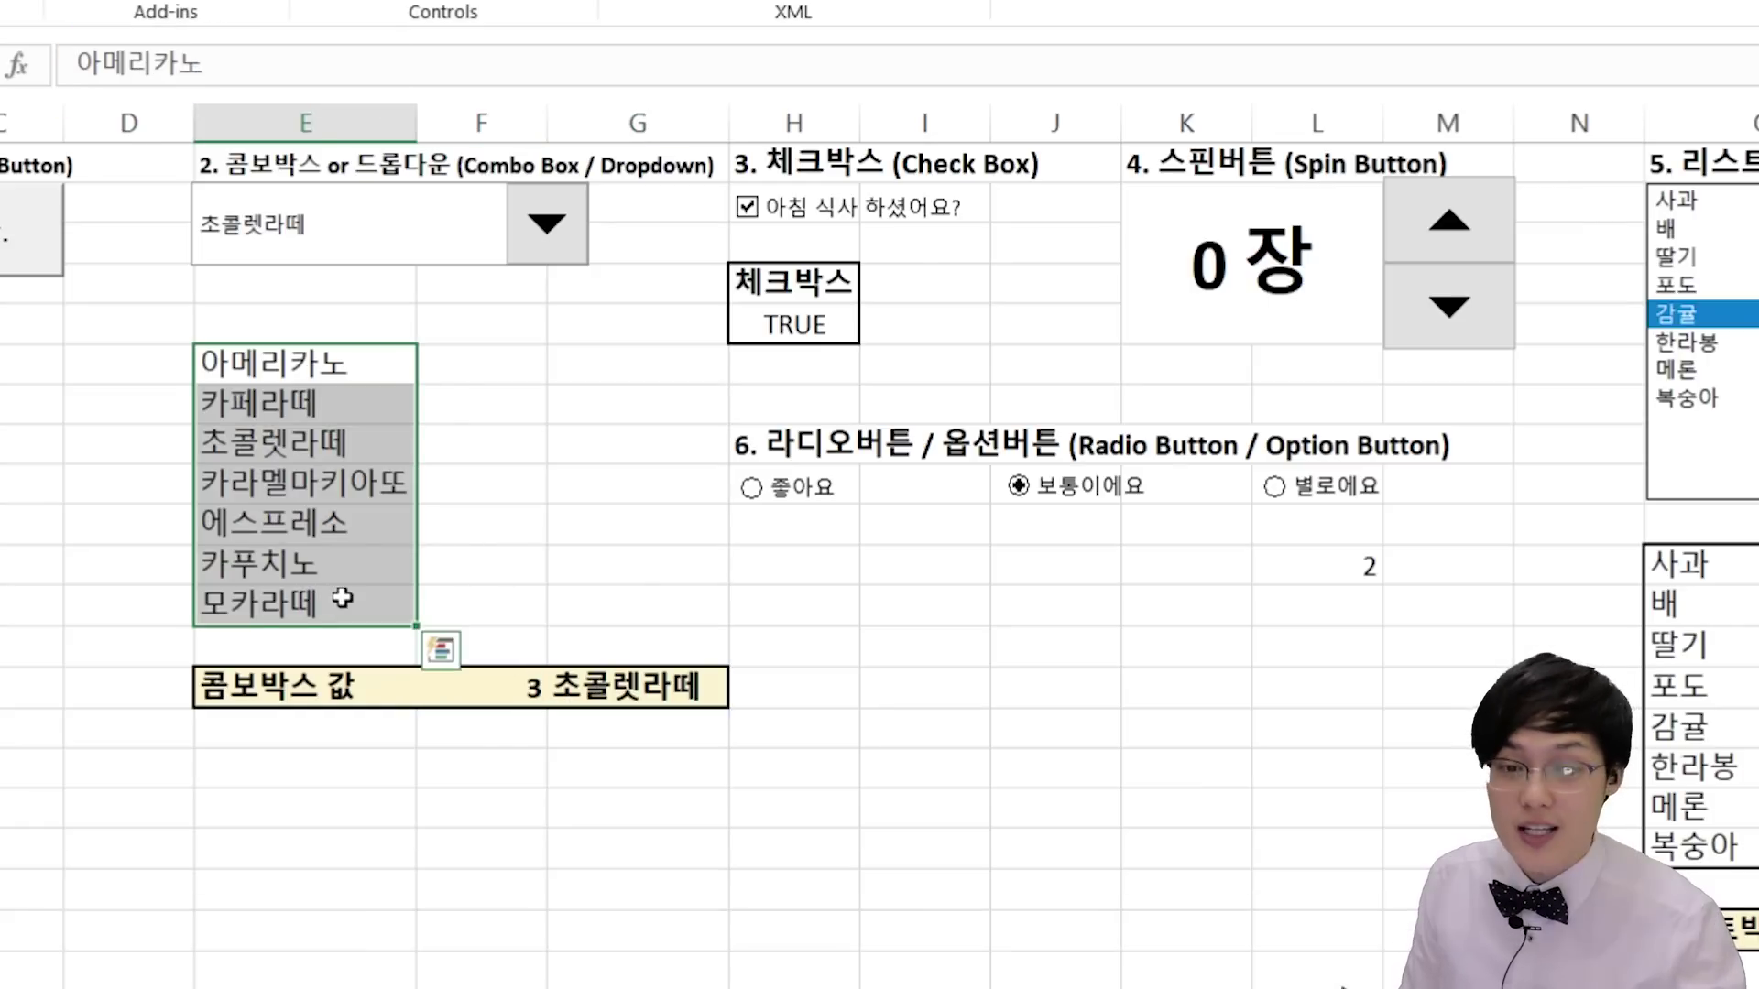
click(538, 236)
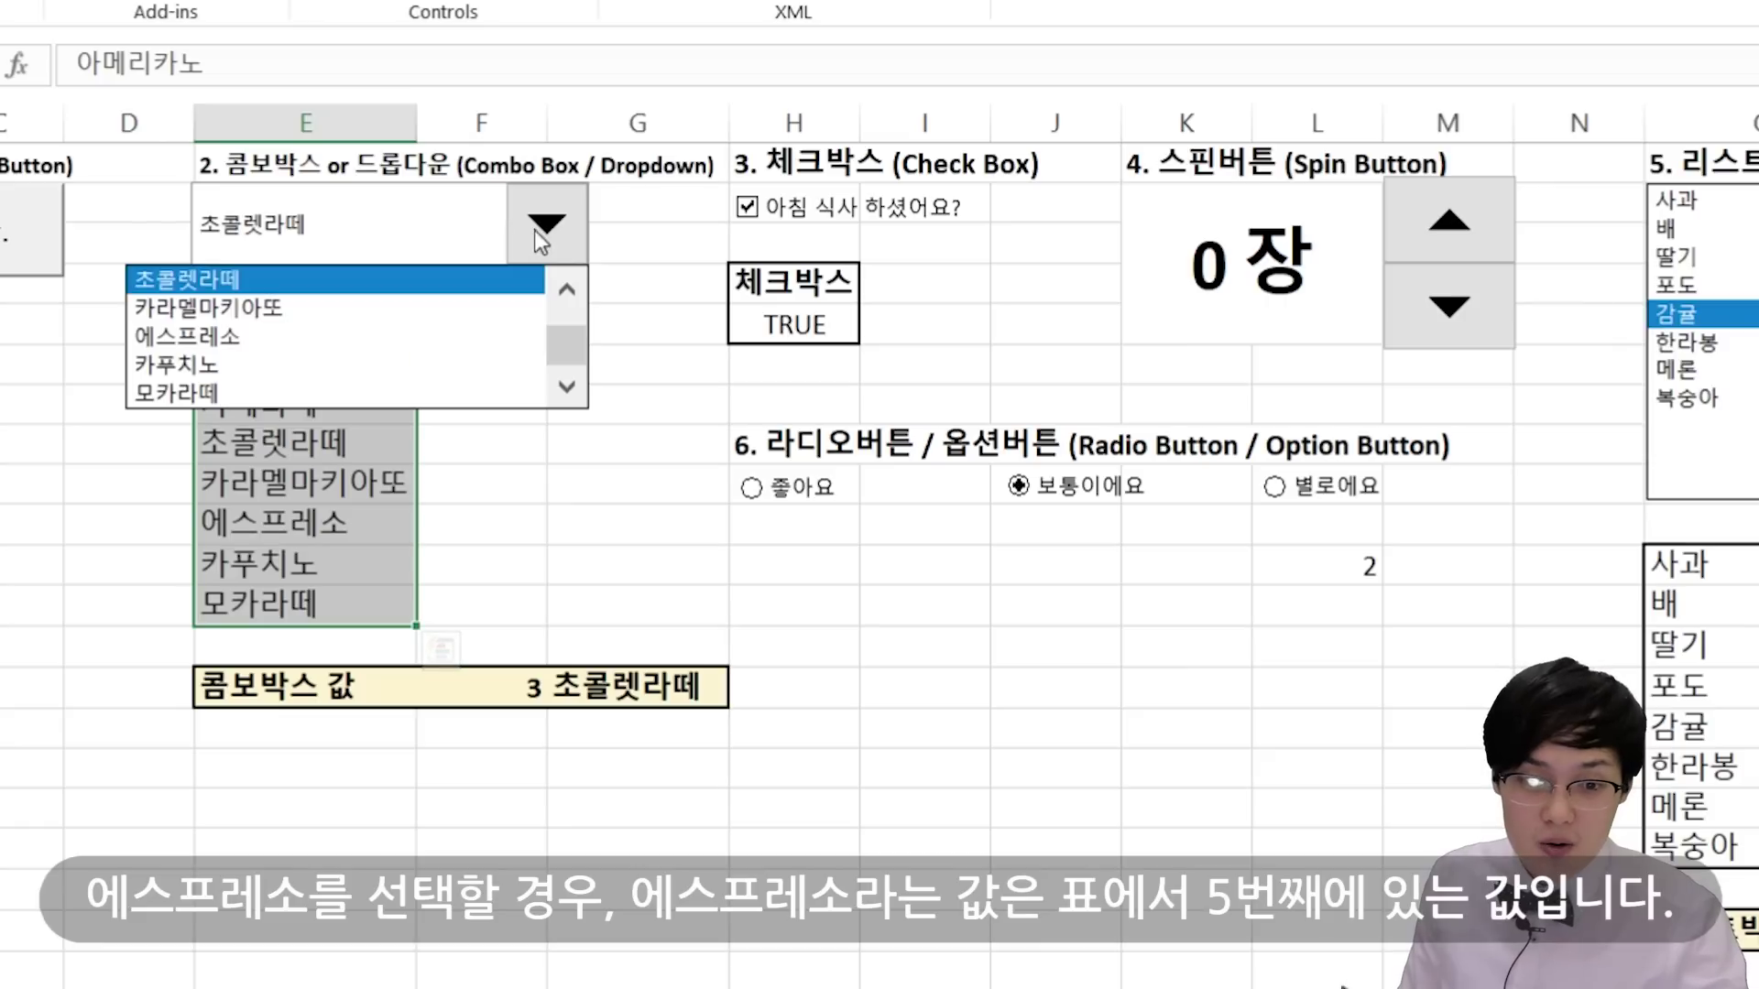
click(278, 339)
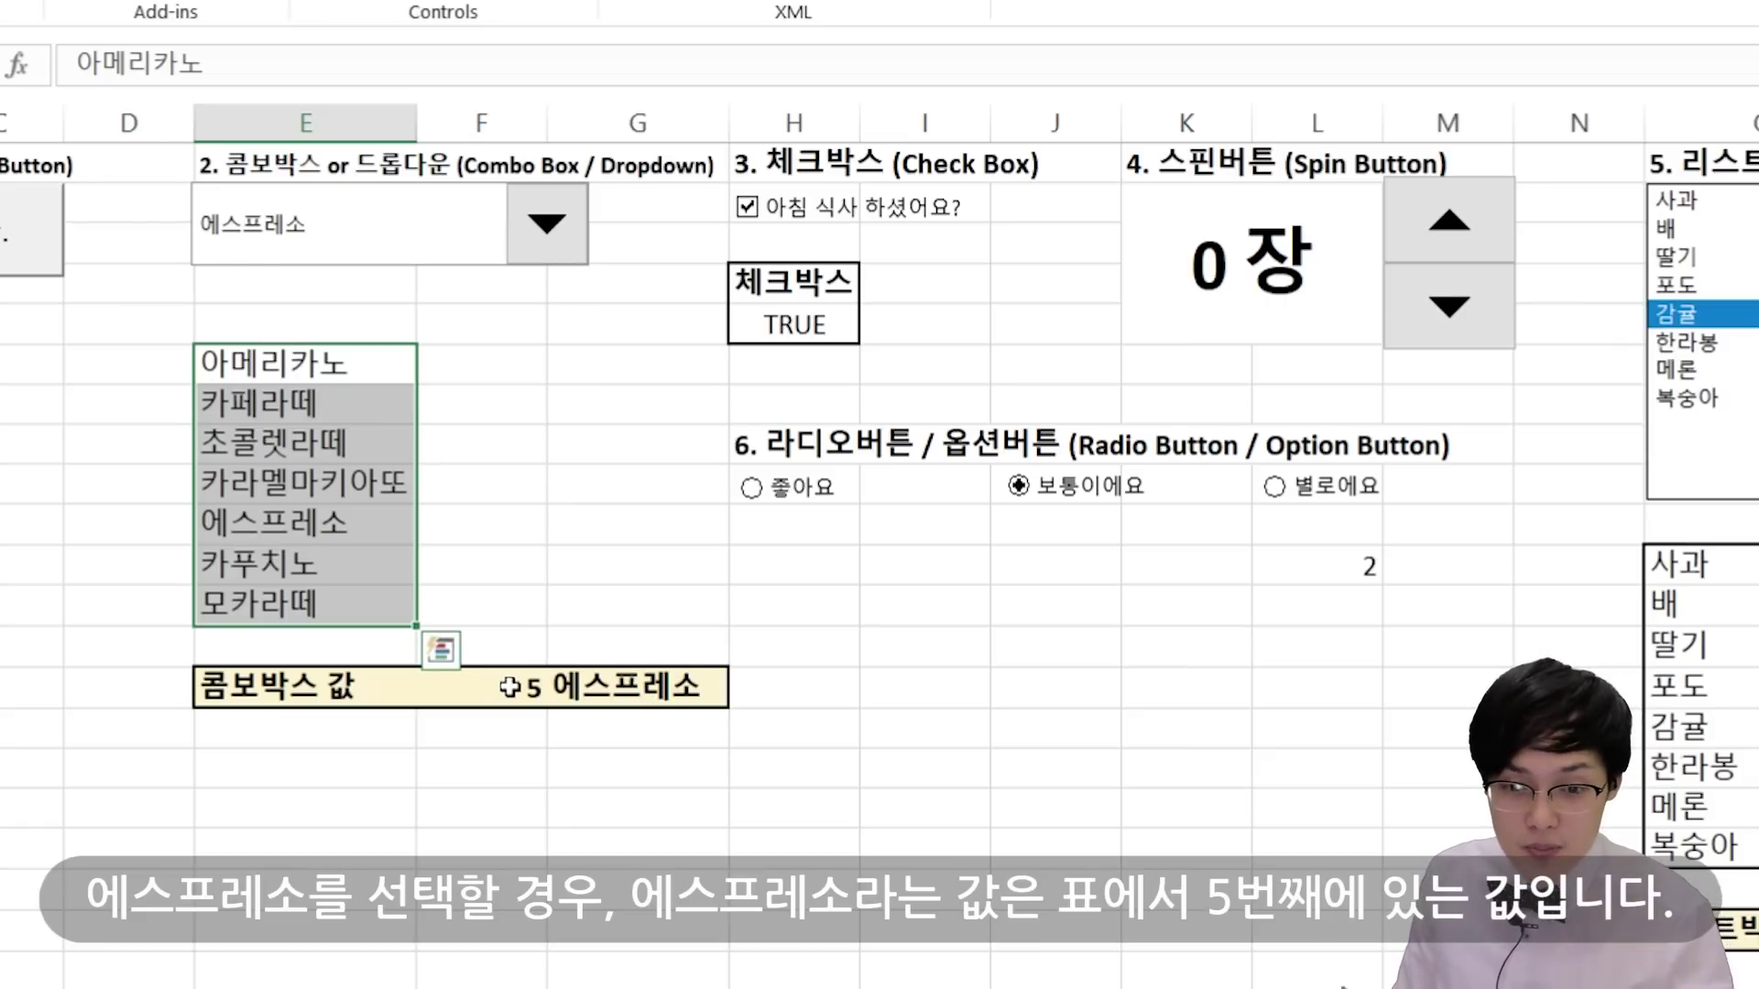
Step: Count through the coffee list cell by cell from 아메리카노 to 에스프레소
click(335, 366)
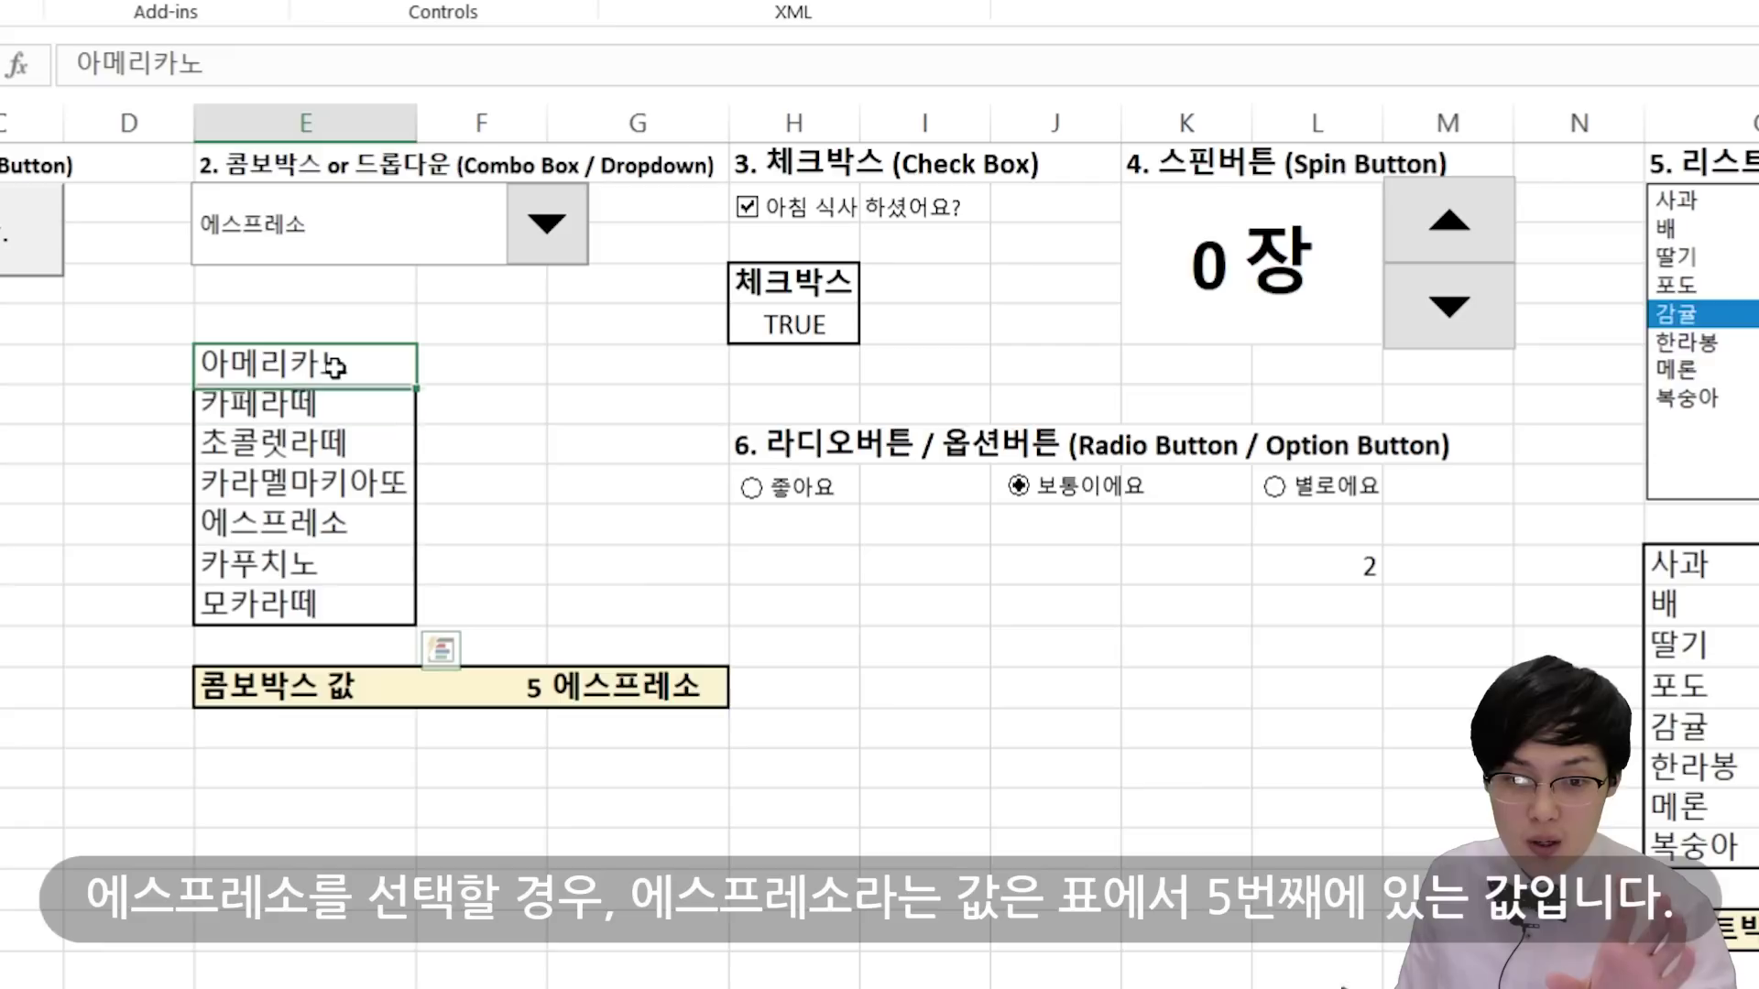
click(332, 402)
click(334, 444)
click(335, 482)
click(332, 522)
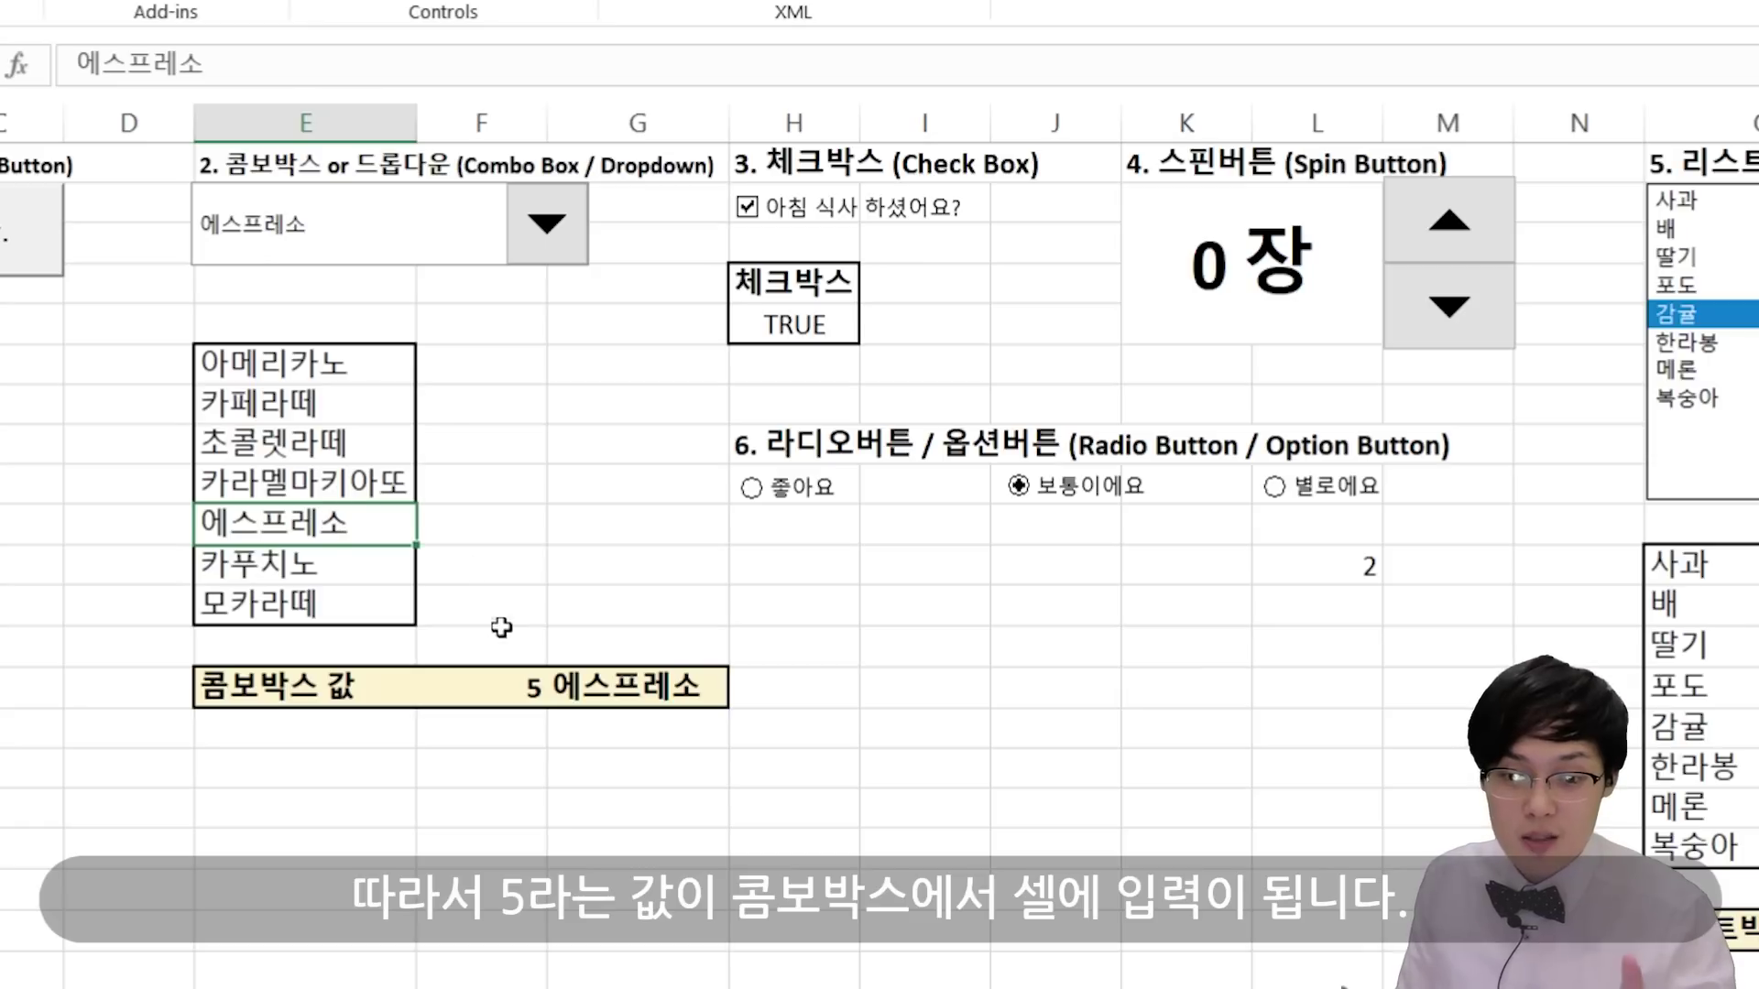
Step: Check linked cell F14 and examine the E6:E12 range in G14's INDEX formula, leaving the formula as it is
click(509, 688)
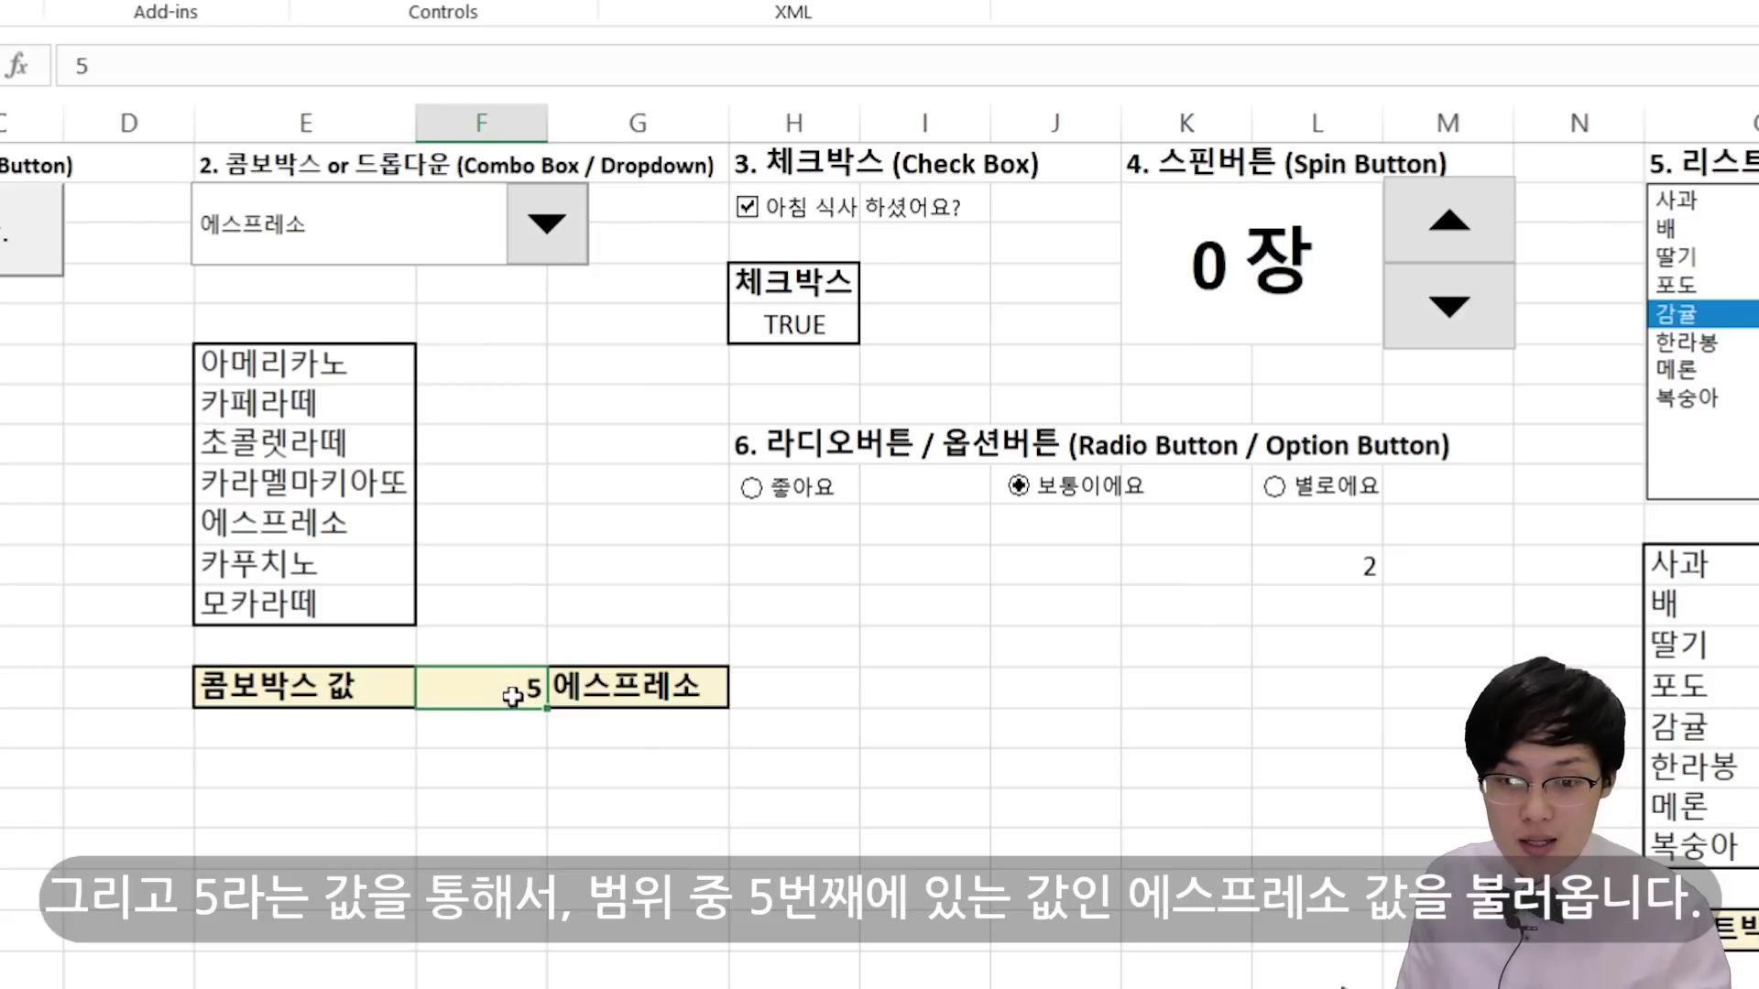
click(600, 694)
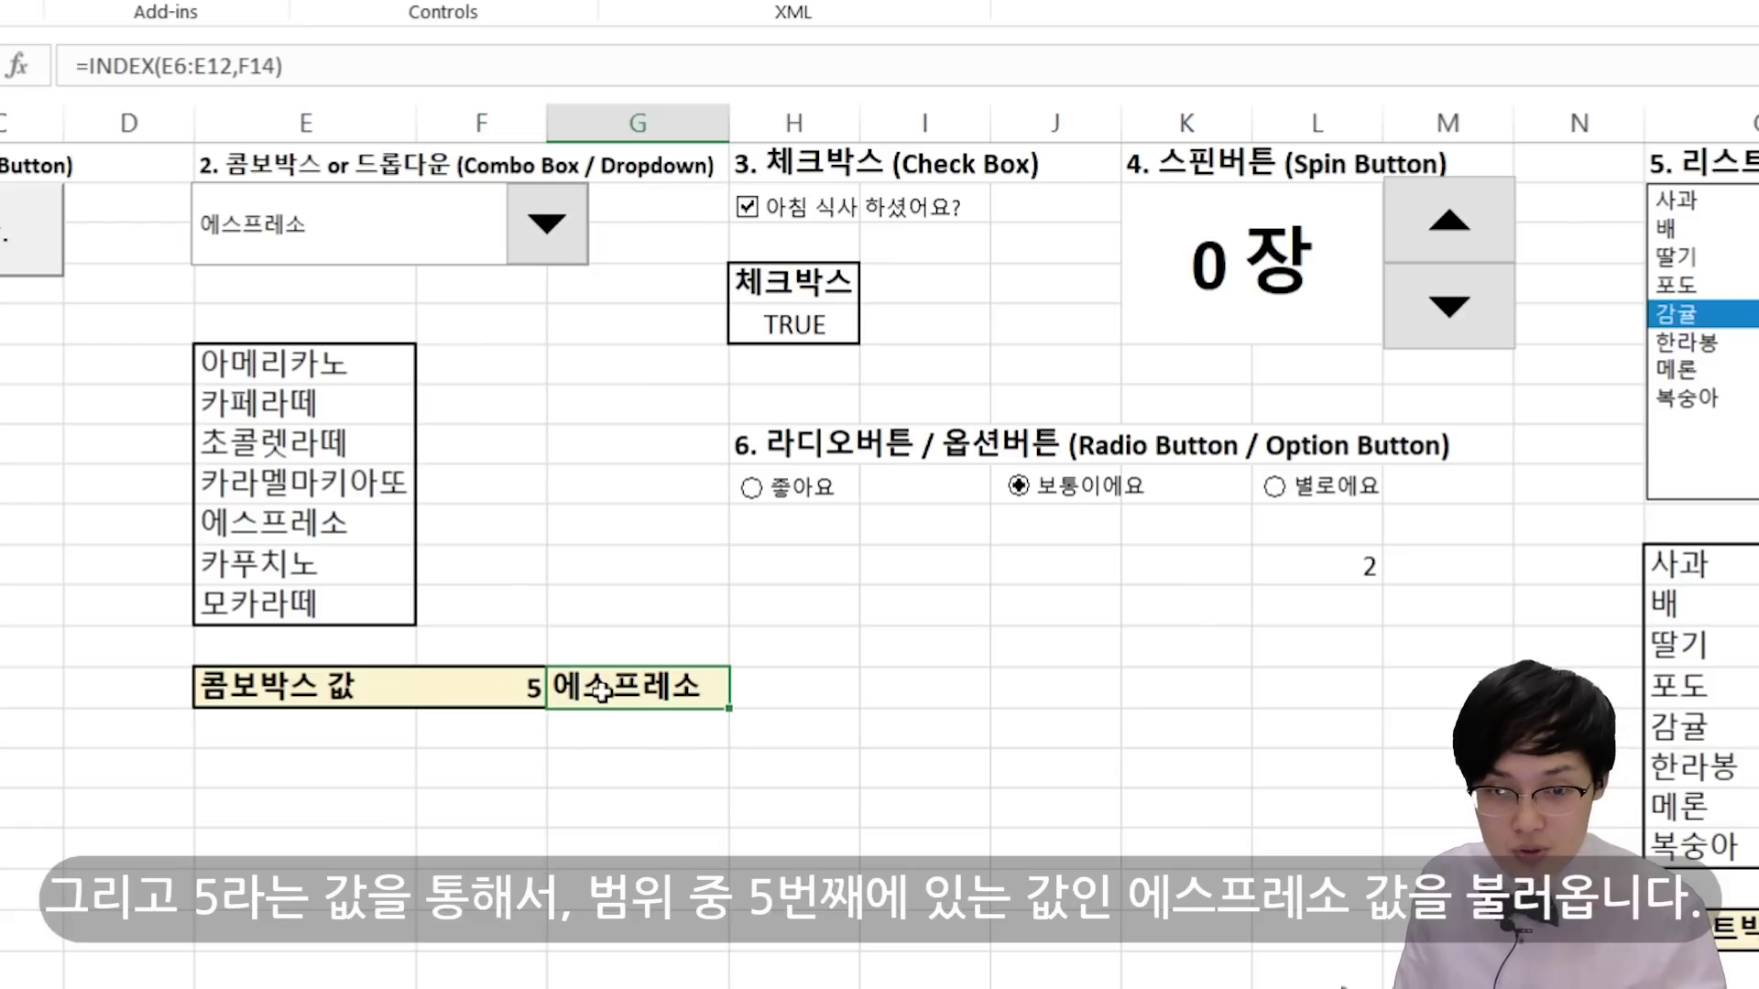
click(227, 66)
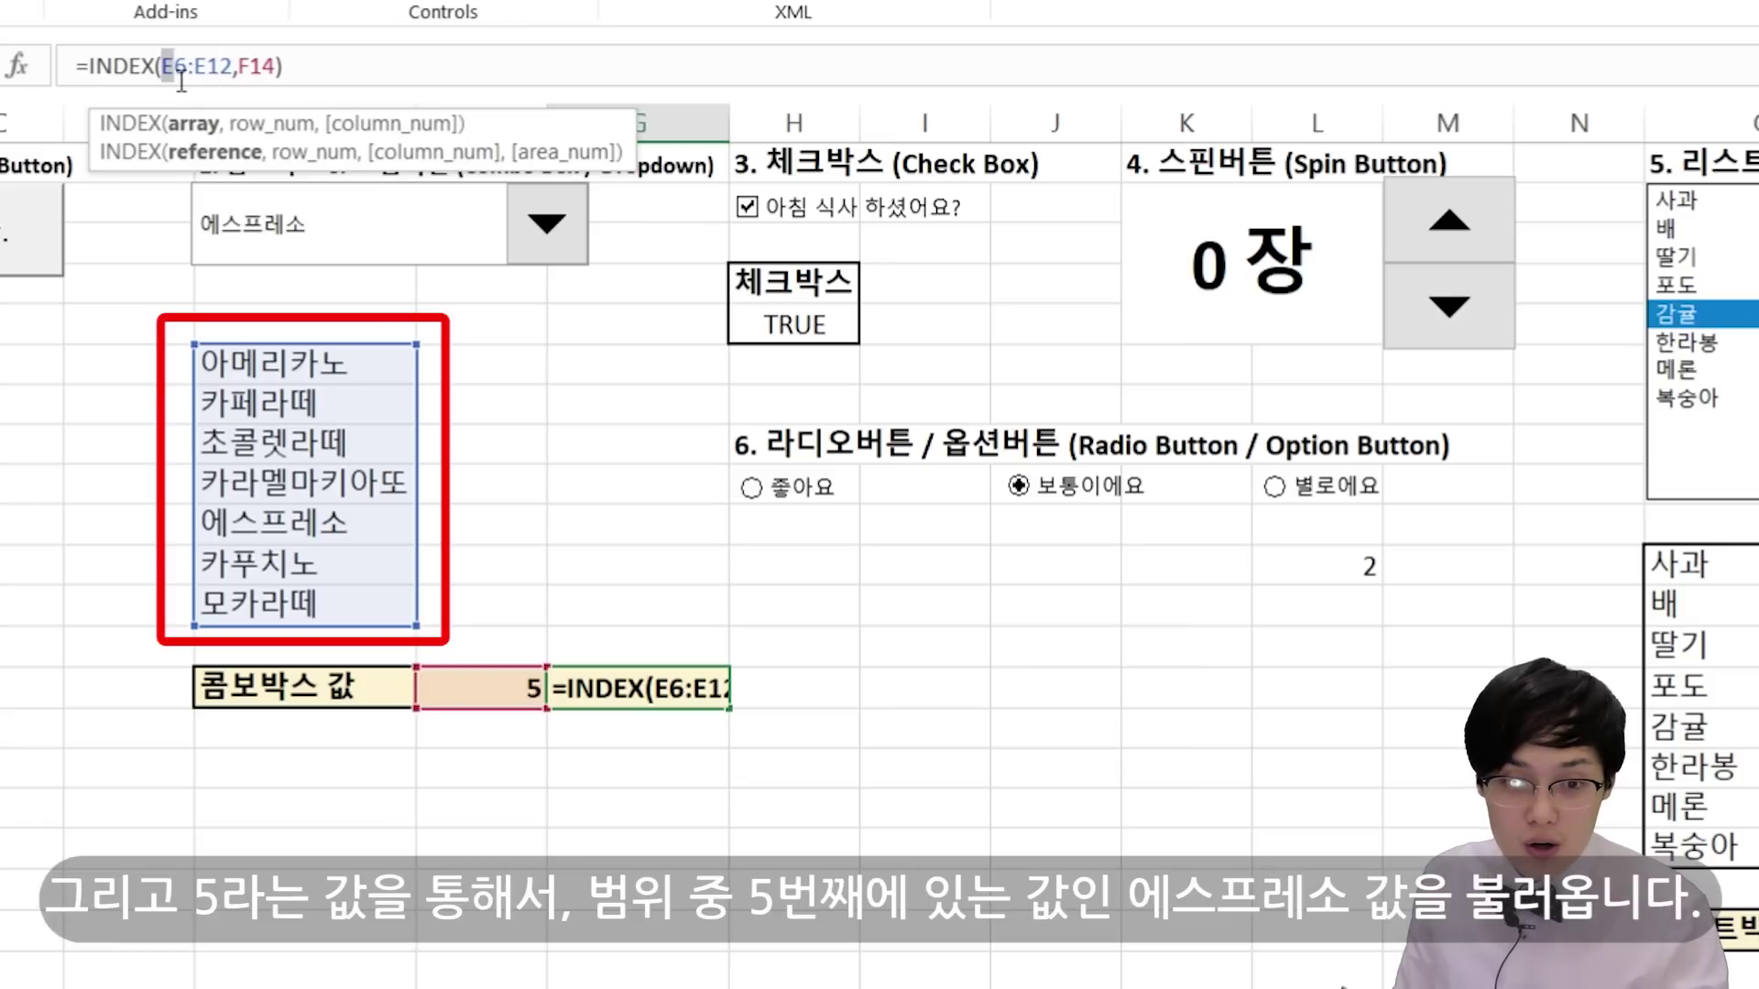
drag(176, 73, 234, 73)
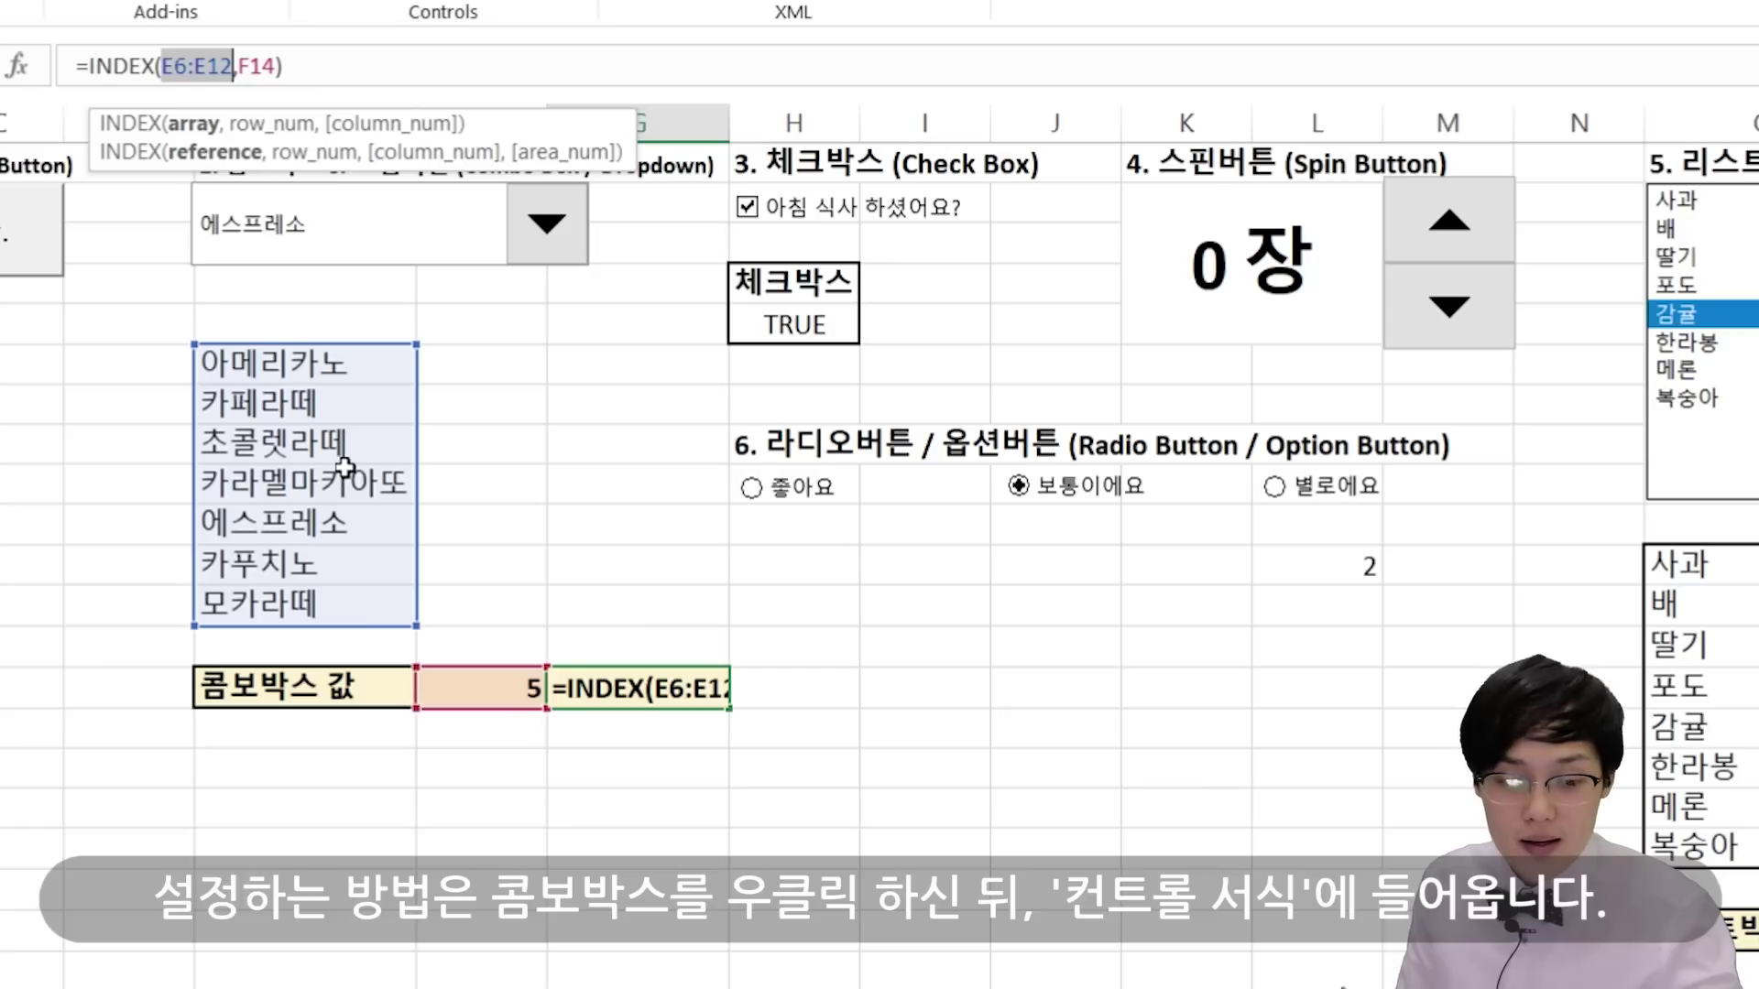
key(ctrl+Return)
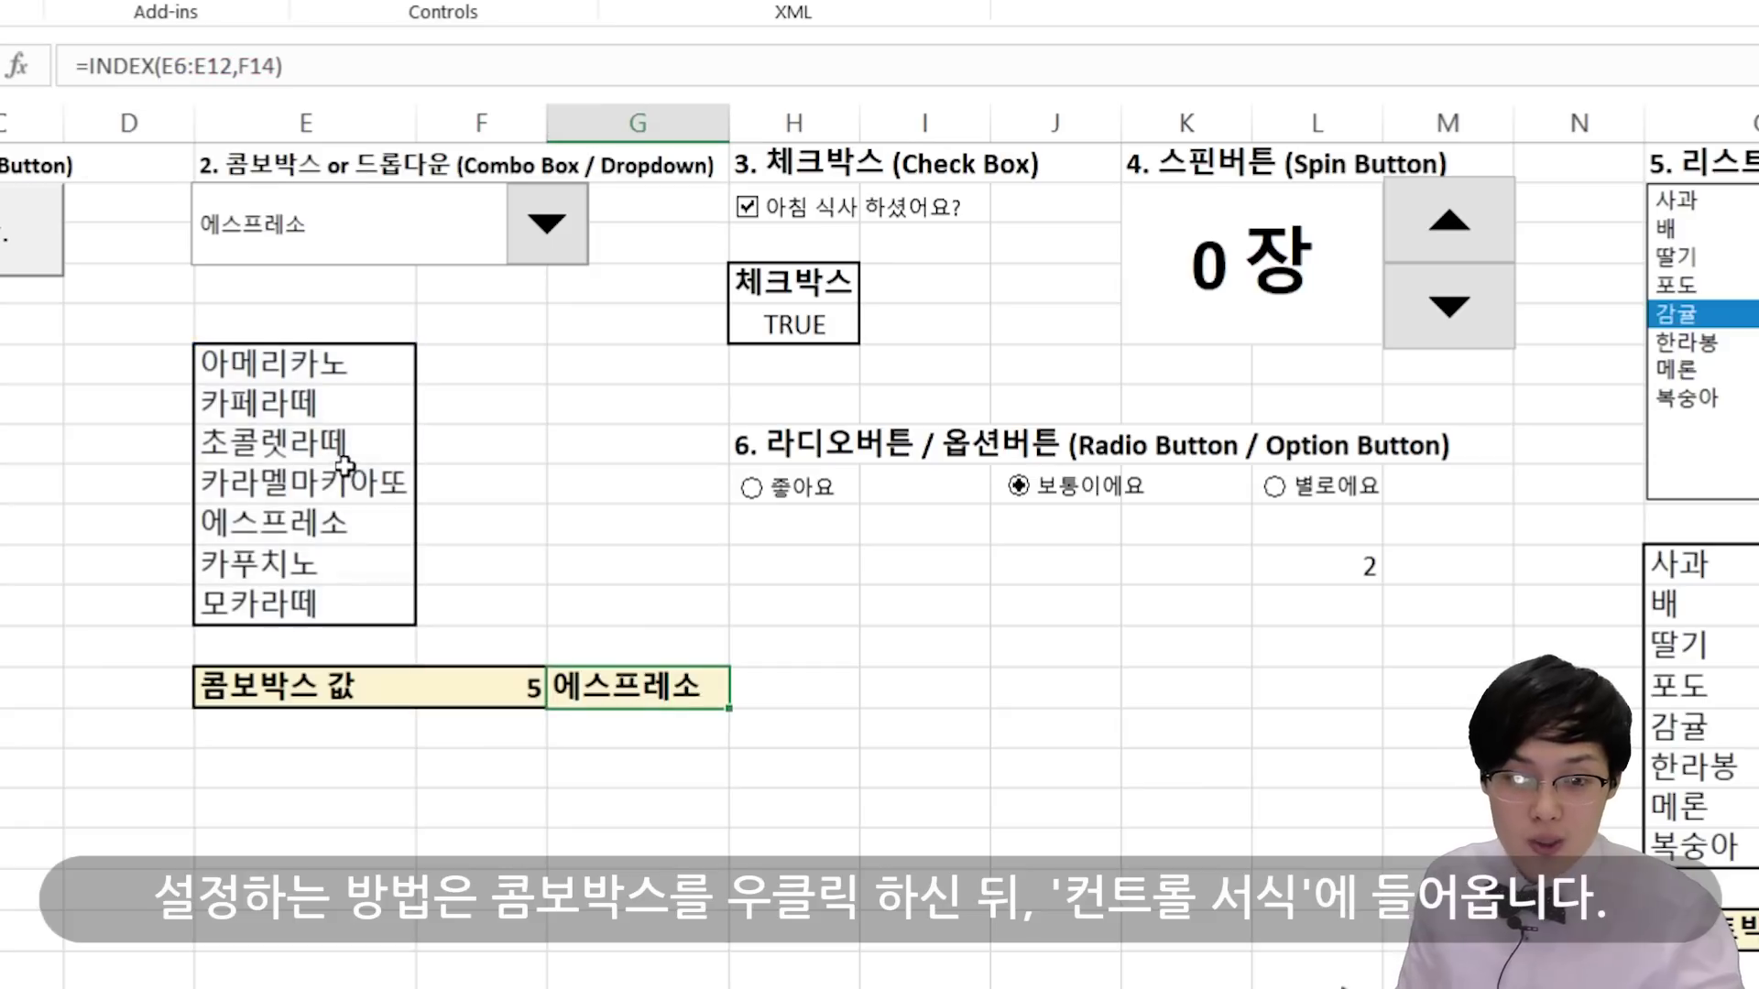
Step: Open the combo box's Format Control settings and review the Size, Protection, Properties, Alt Text and Control options
right_click(392, 243)
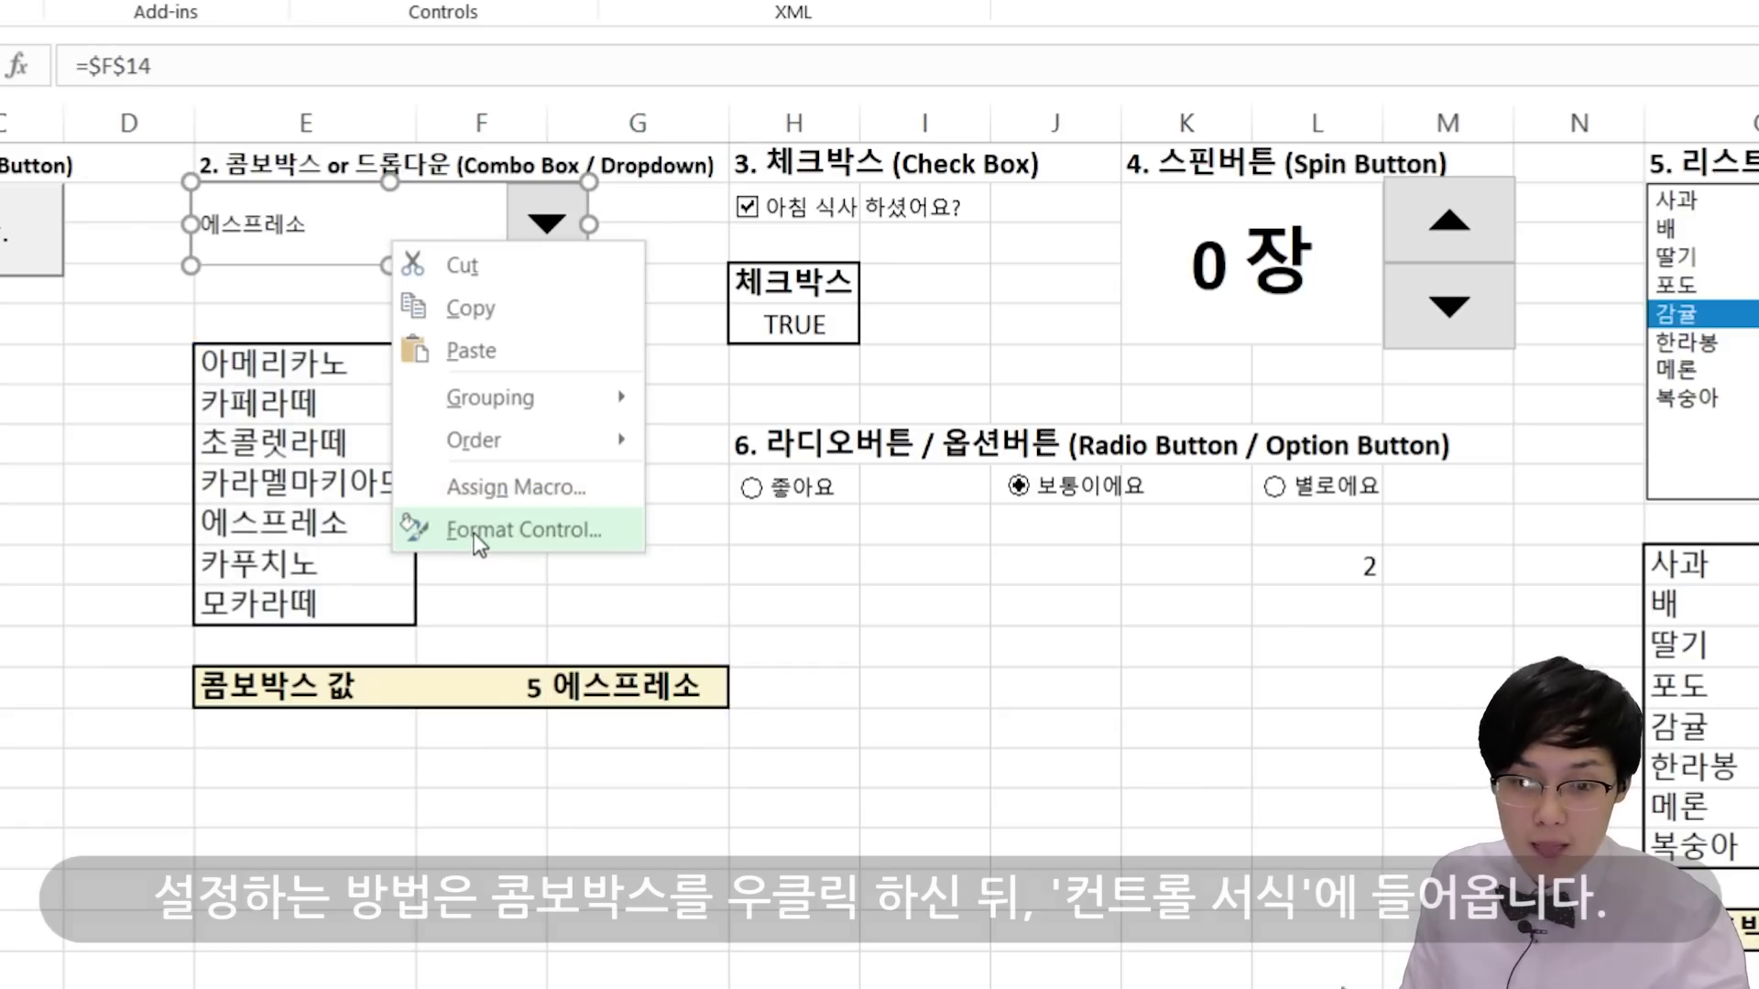
click(474, 533)
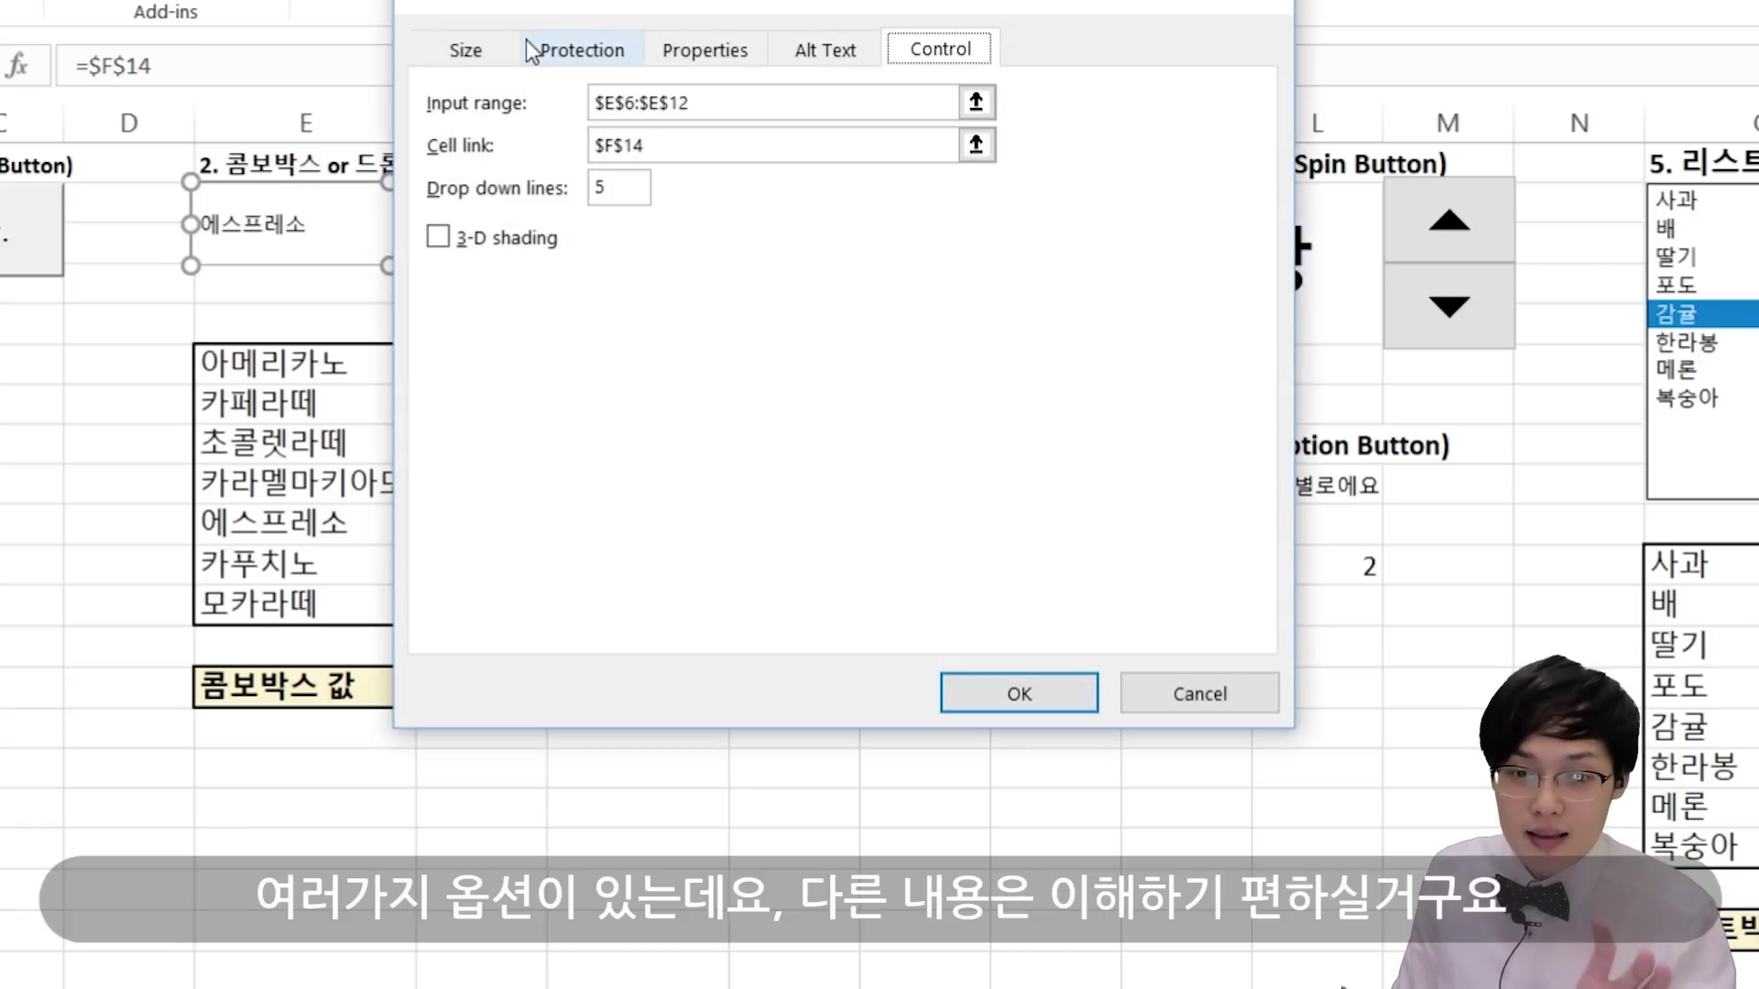
click(485, 41)
click(619, 44)
click(705, 50)
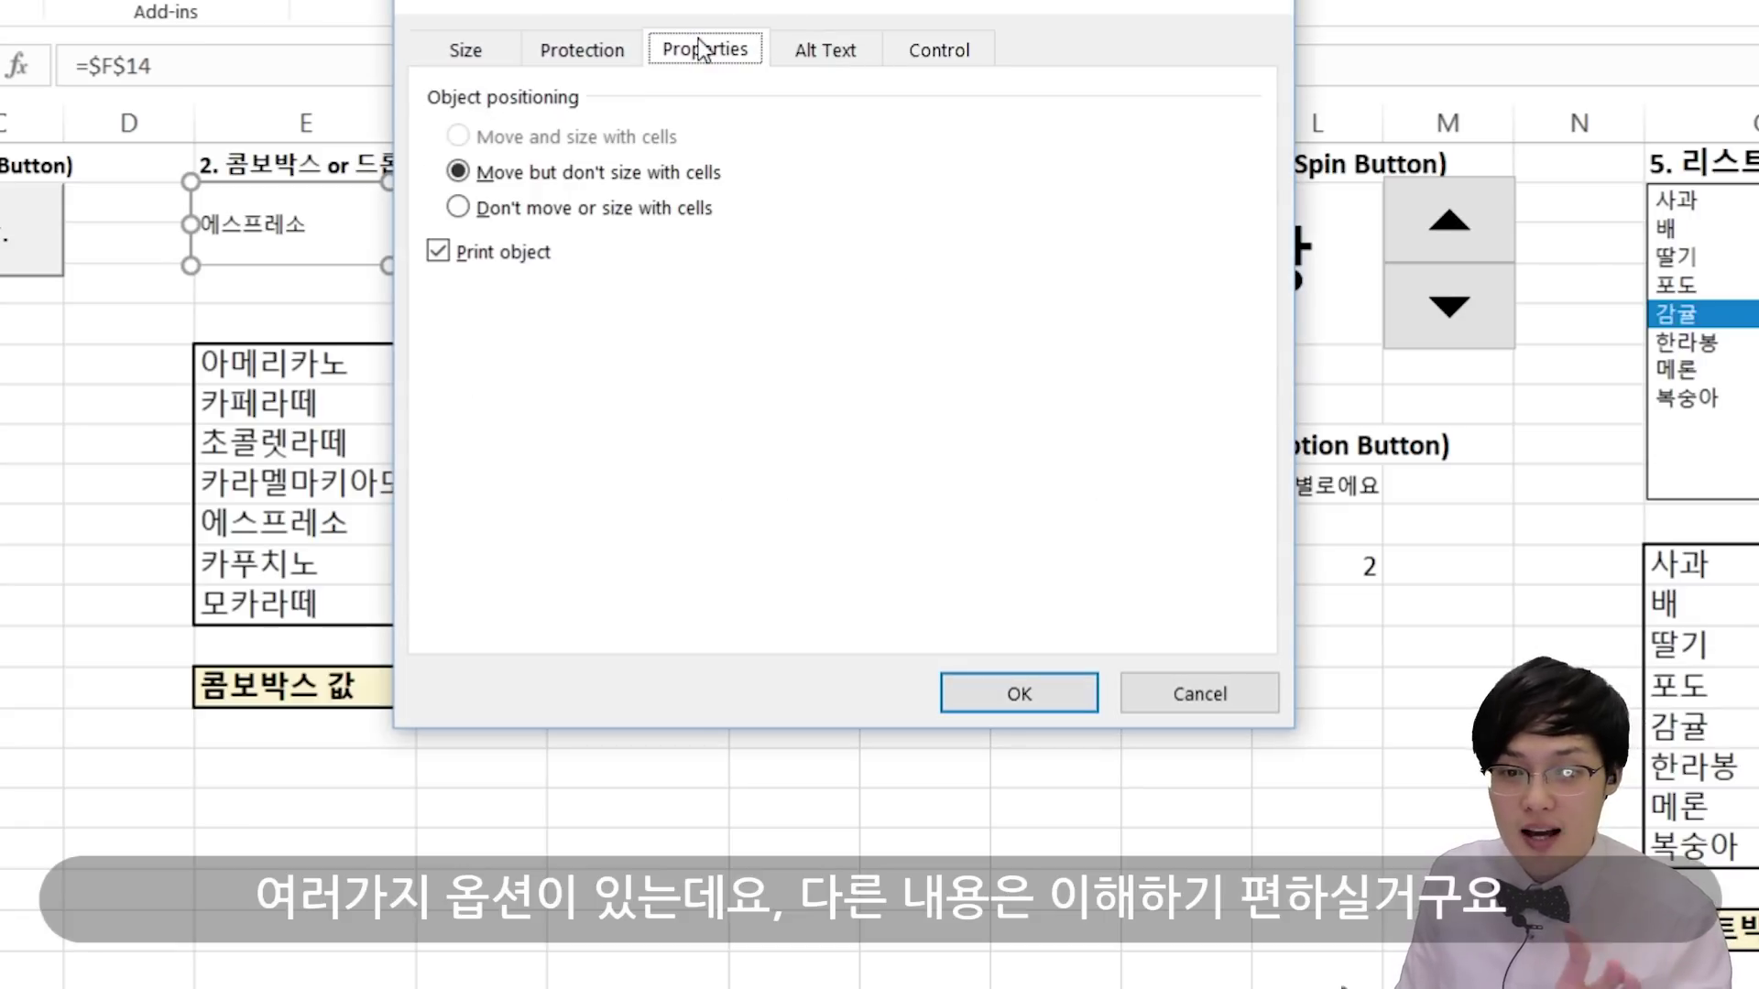
click(783, 52)
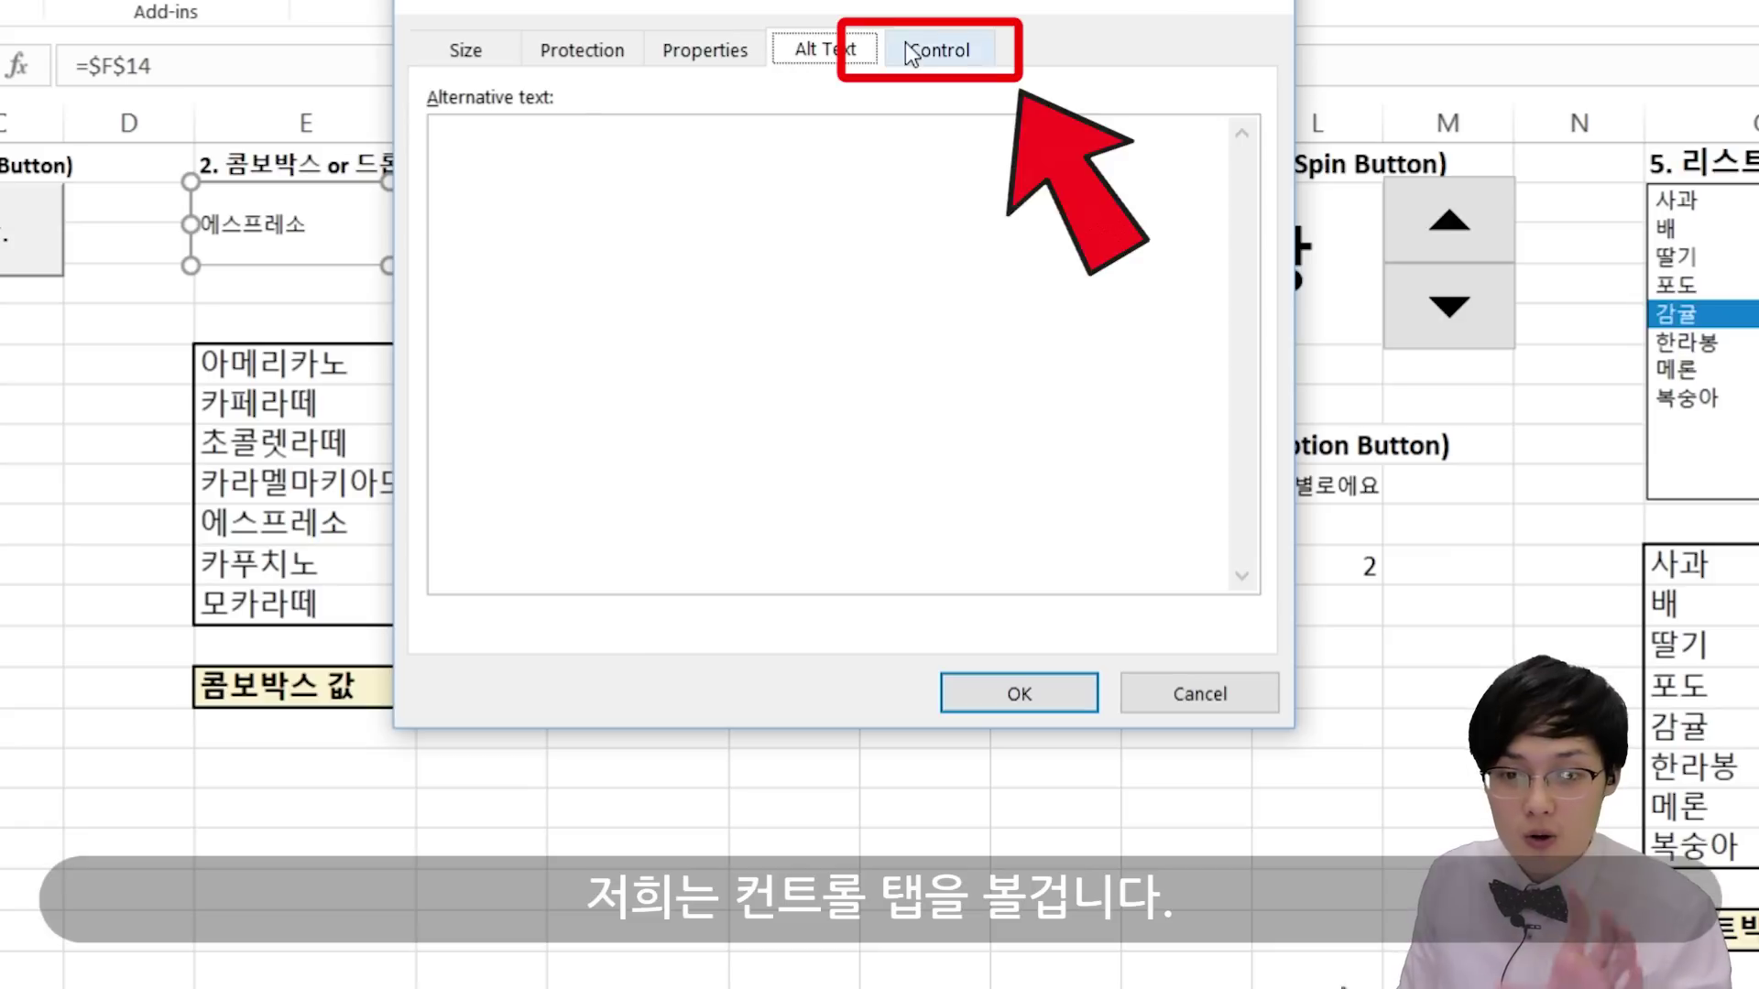
click(919, 49)
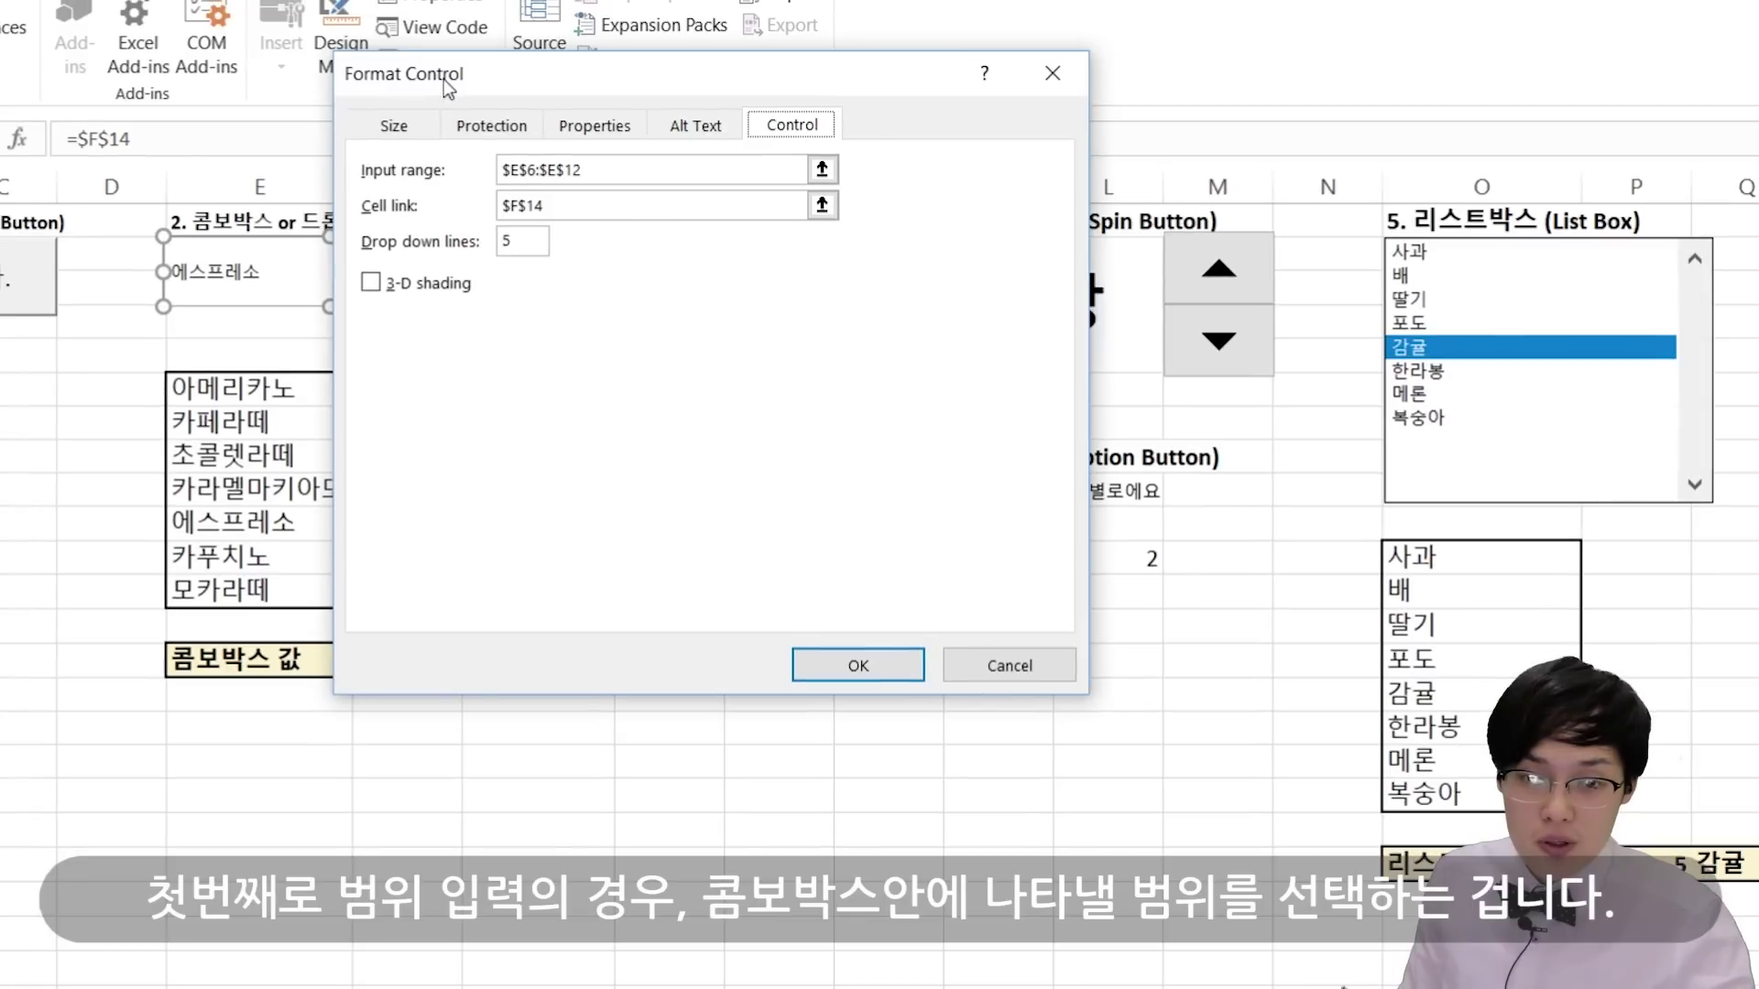
Step: Limit the combo box's input range to $E$6:$E$9 and check the shortened list, choosing 카라멜마키아또
drag(443, 71, 1108, 64)
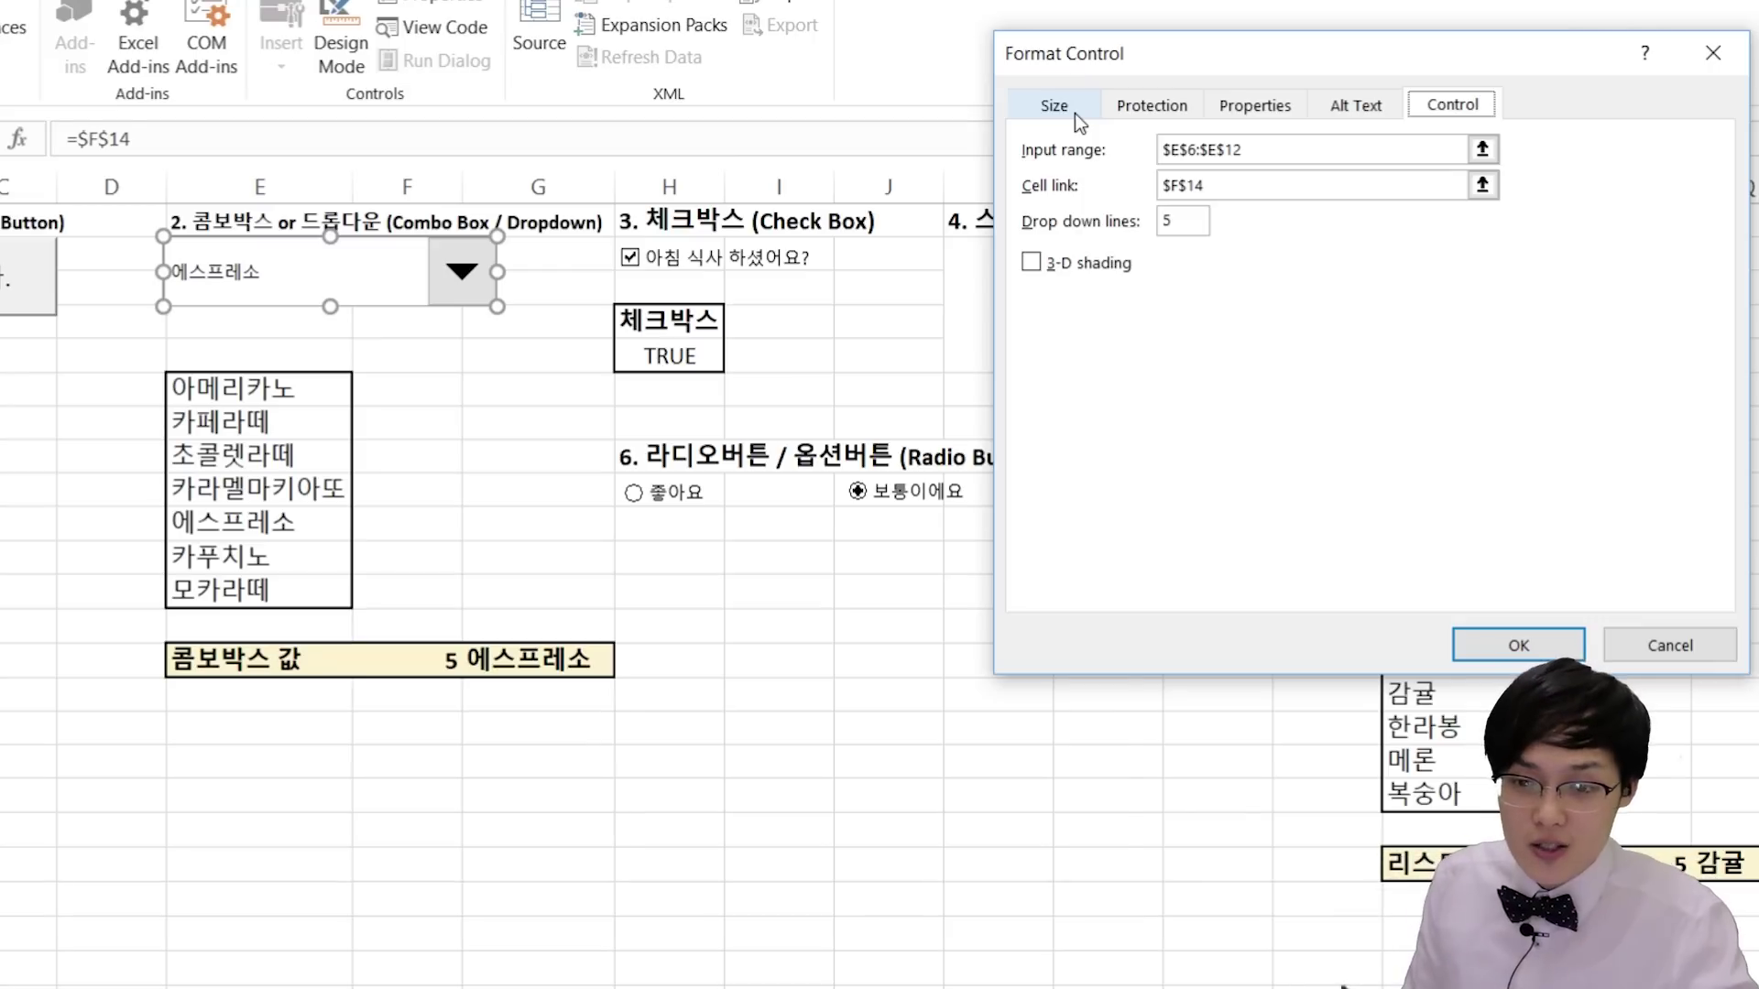
click(1286, 147)
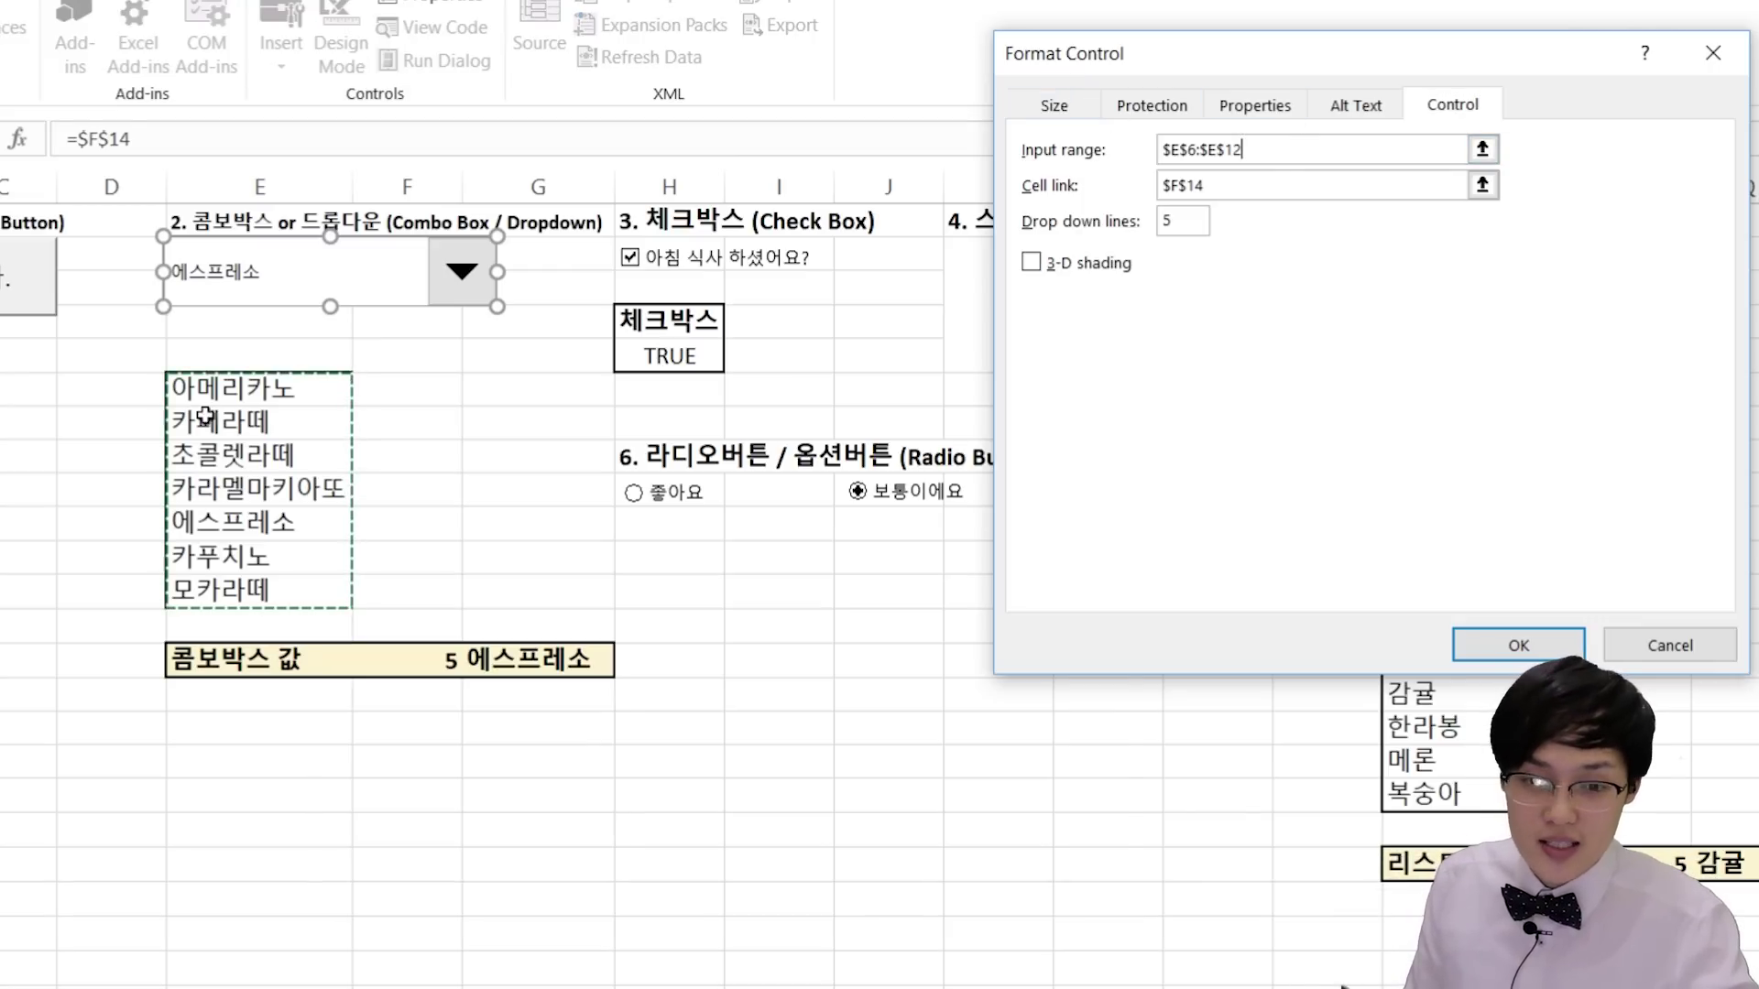
drag(209, 390, 220, 605)
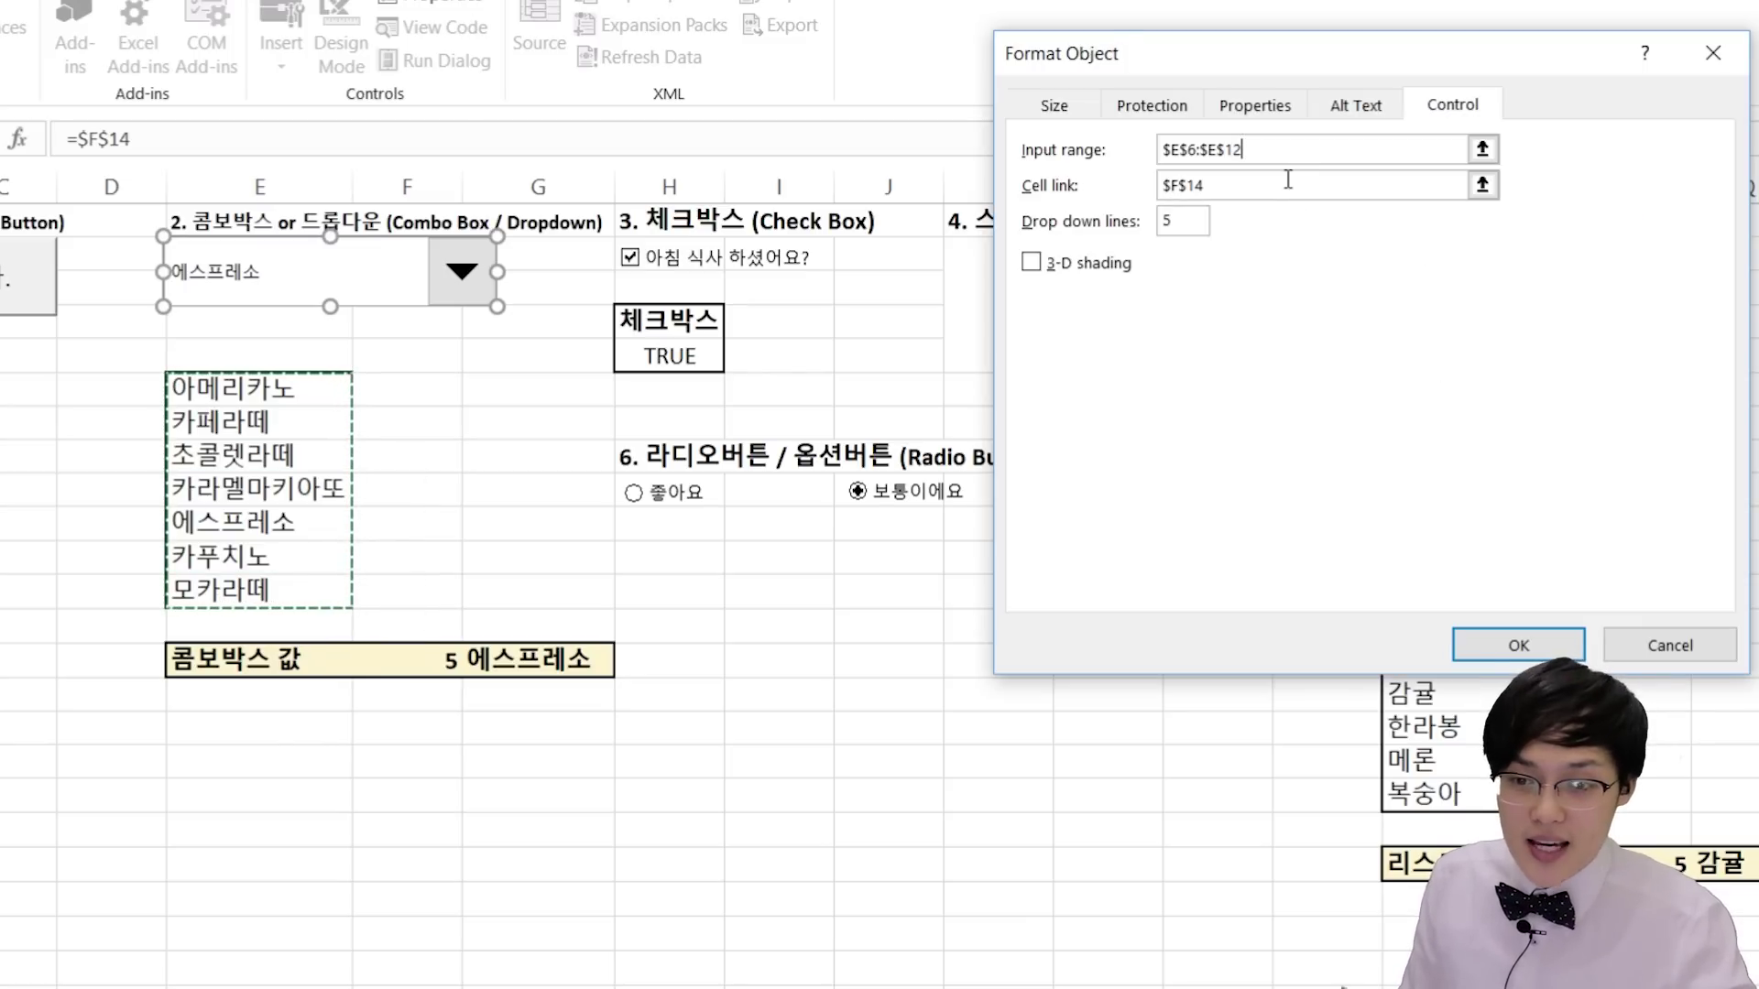
drag(237, 385, 261, 495)
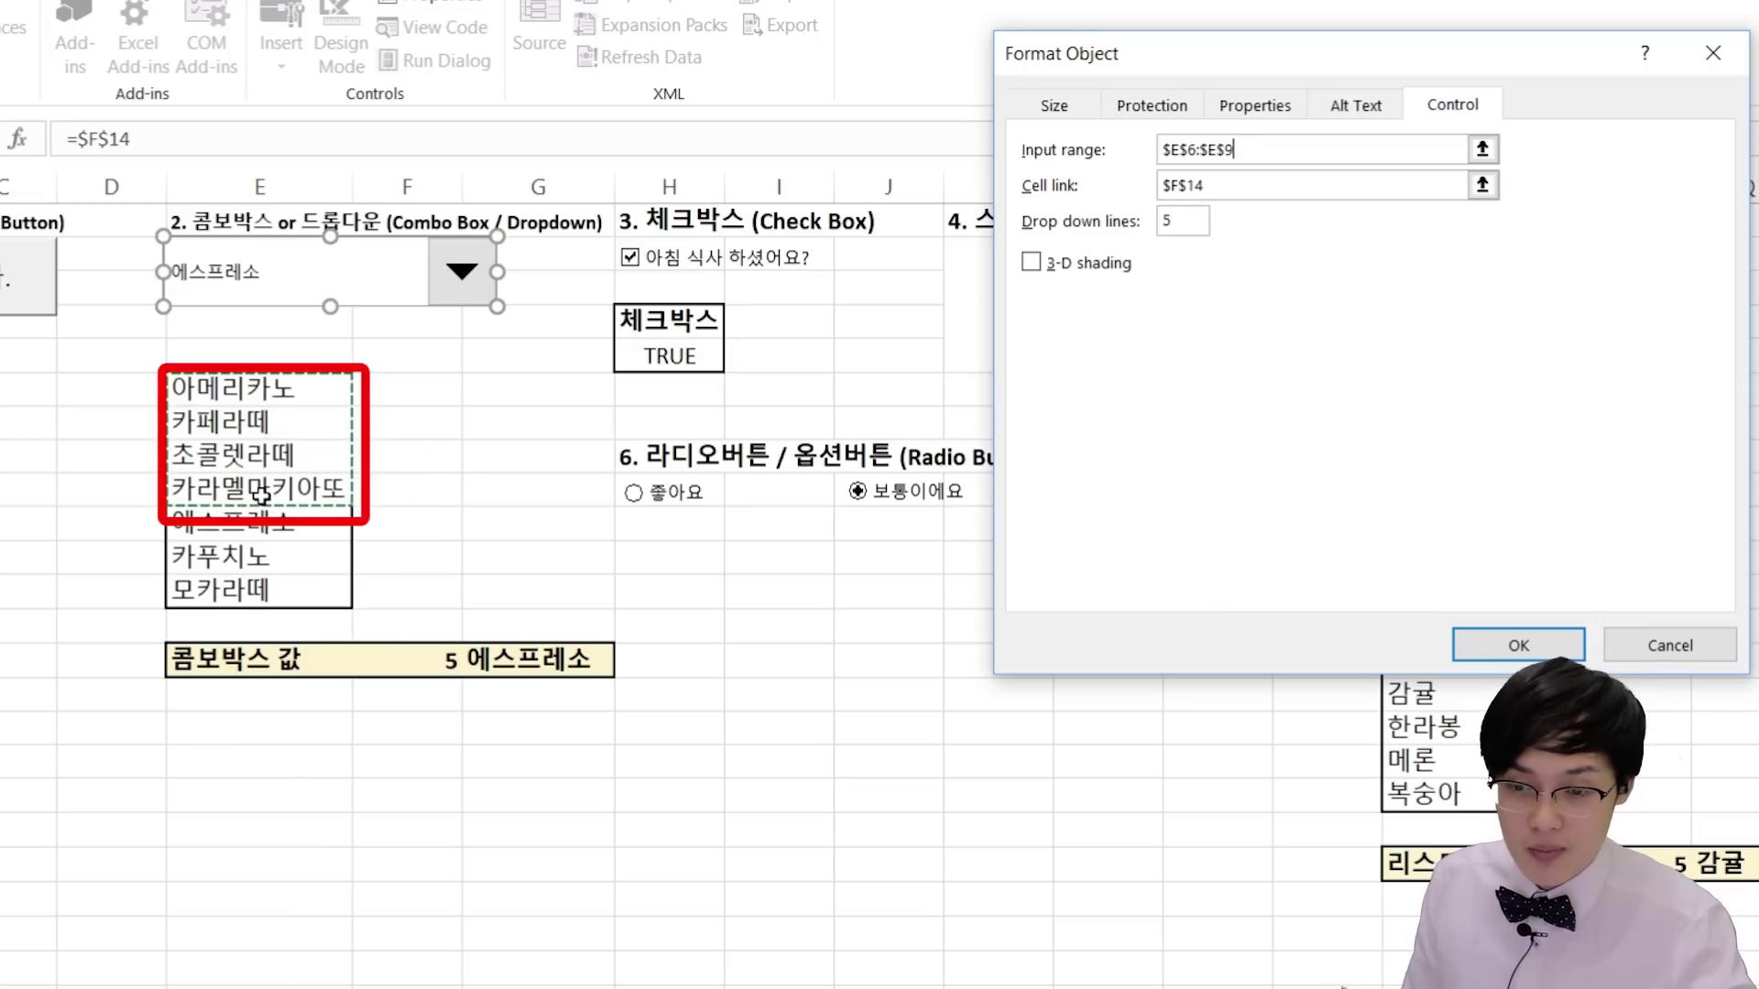
click(1488, 656)
click(509, 357)
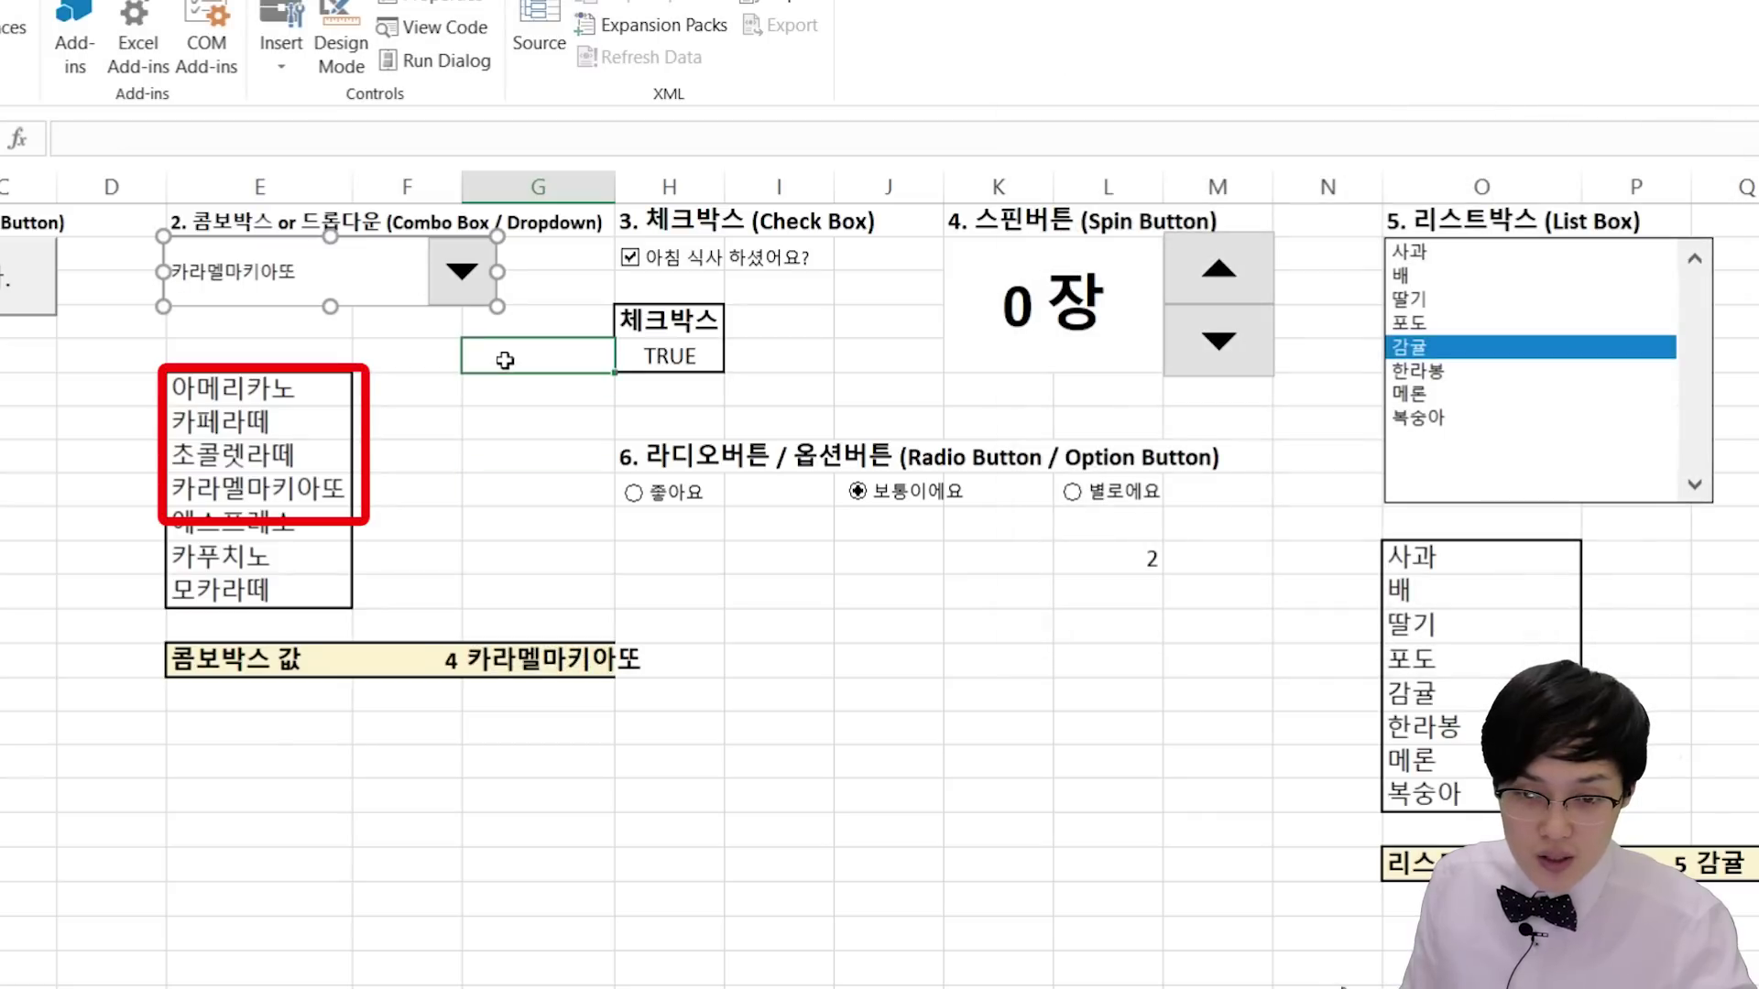
click(461, 274)
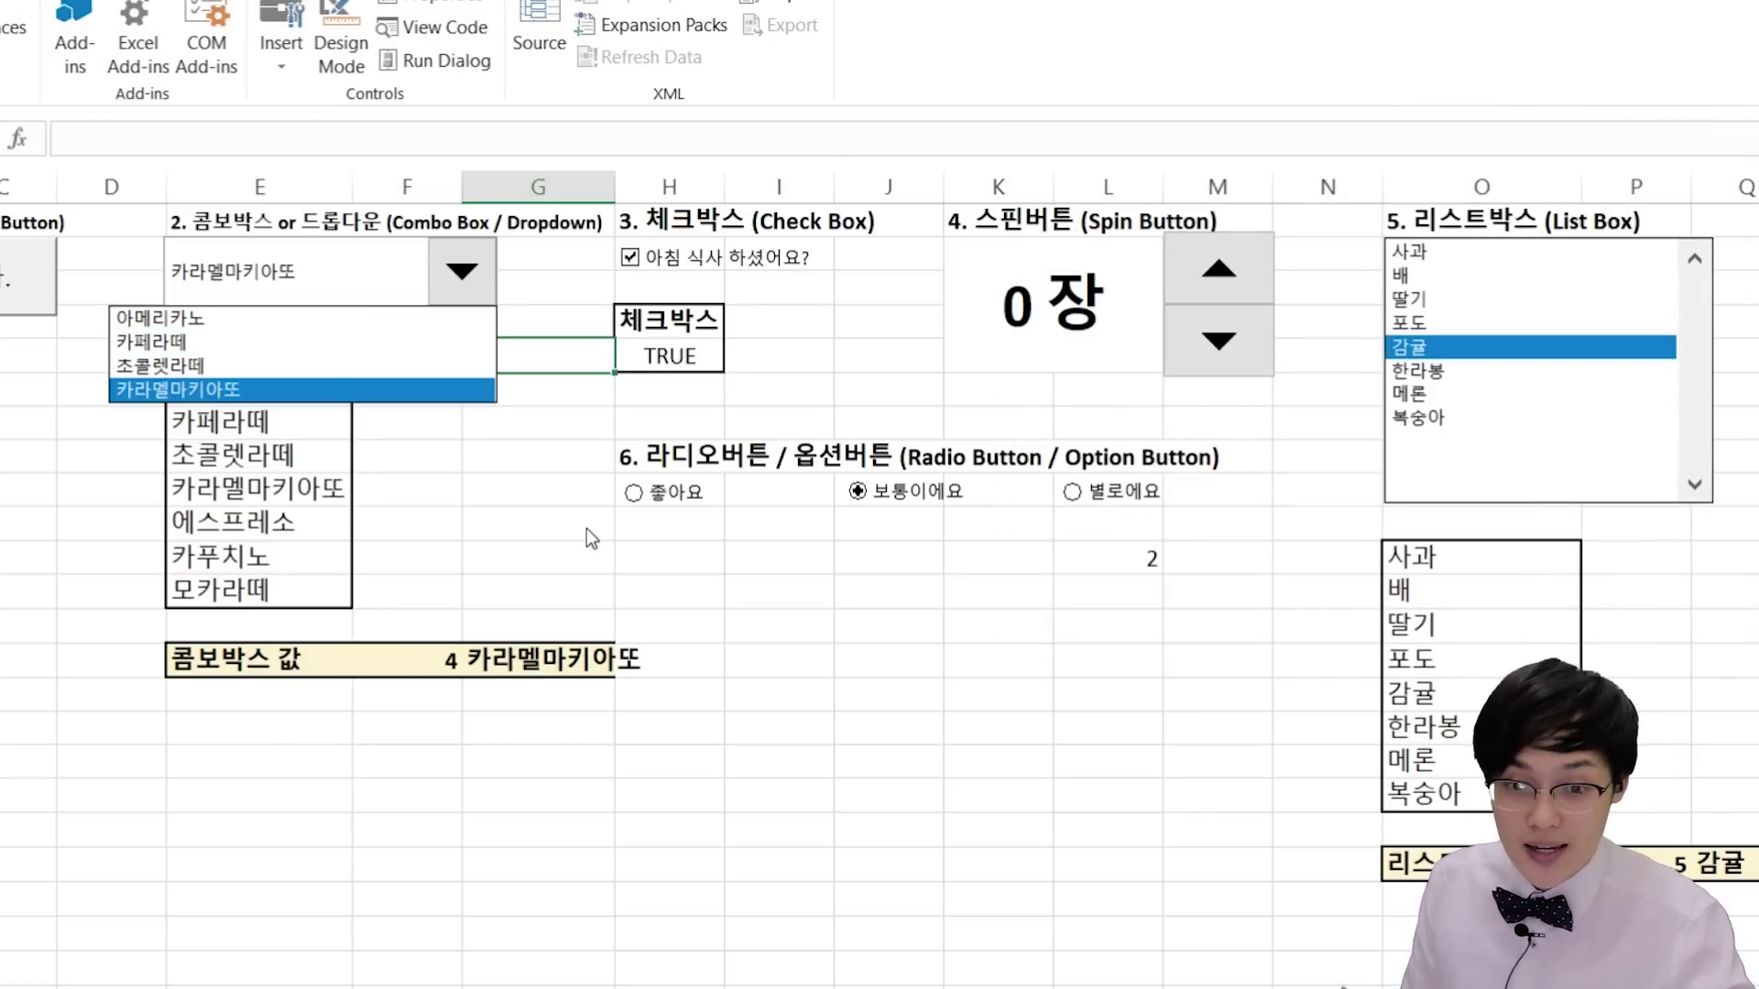
click(220, 393)
Step: Set the combo box's input range back to the full coffee list $E$6:$E$12 and deselect the control
right_click(352, 266)
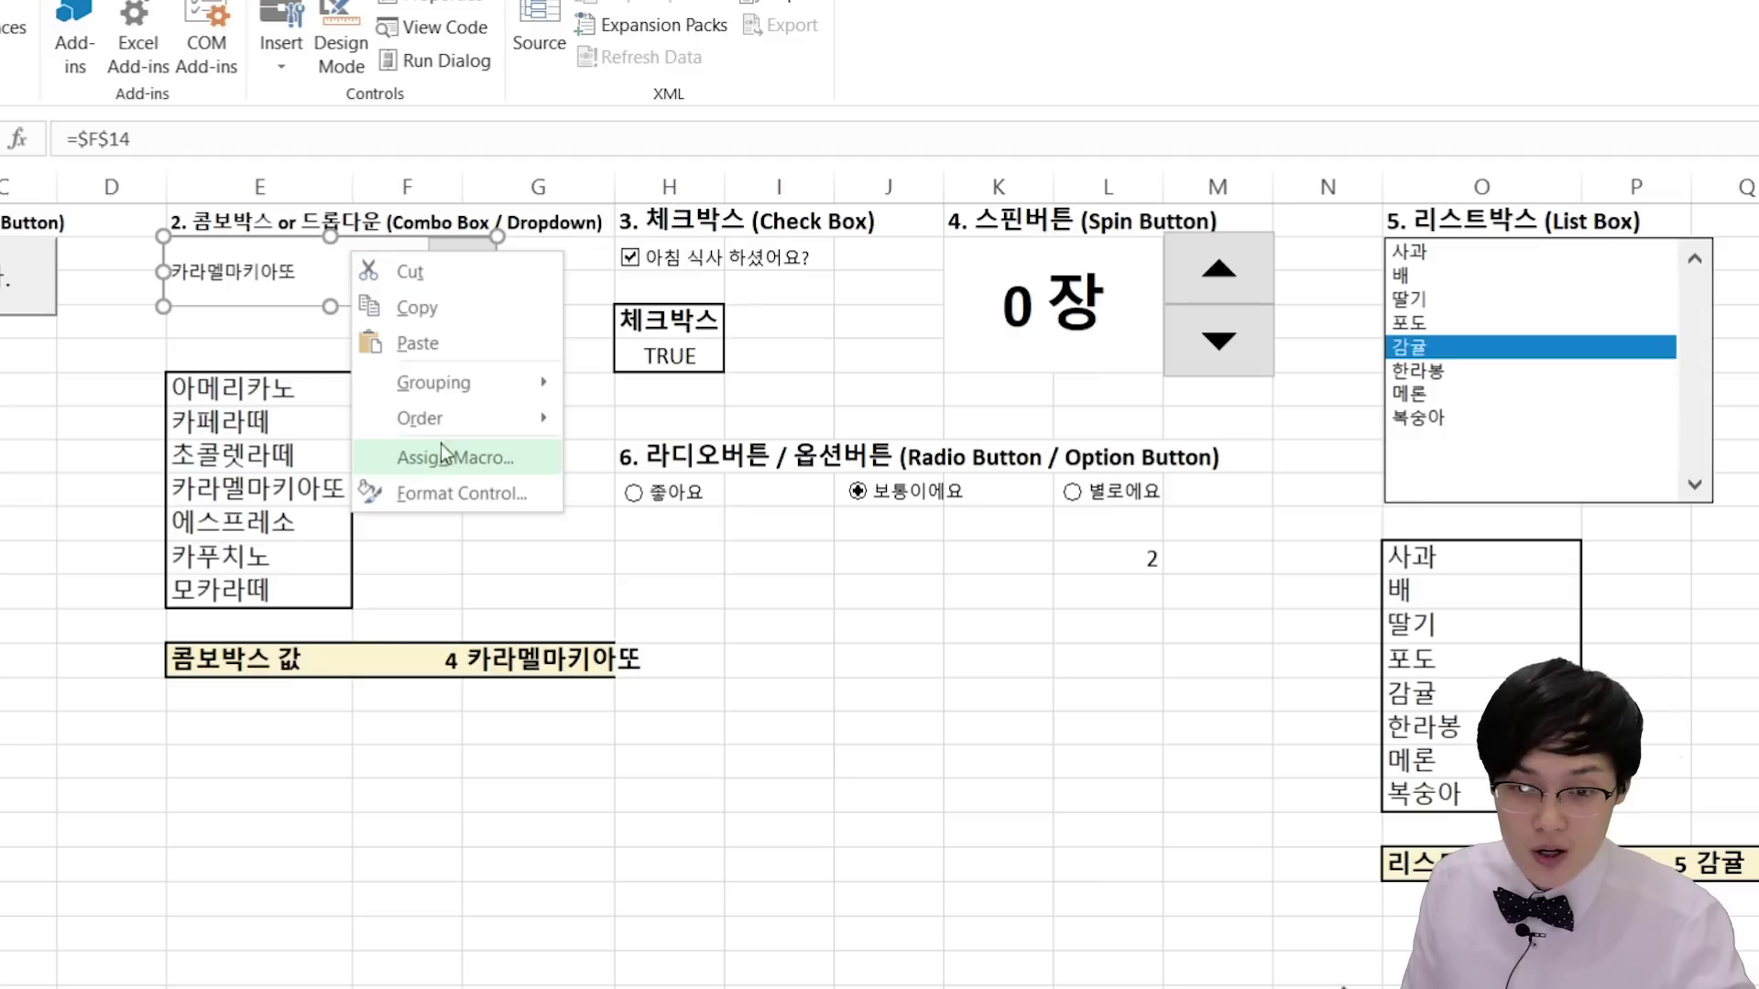
click(463, 491)
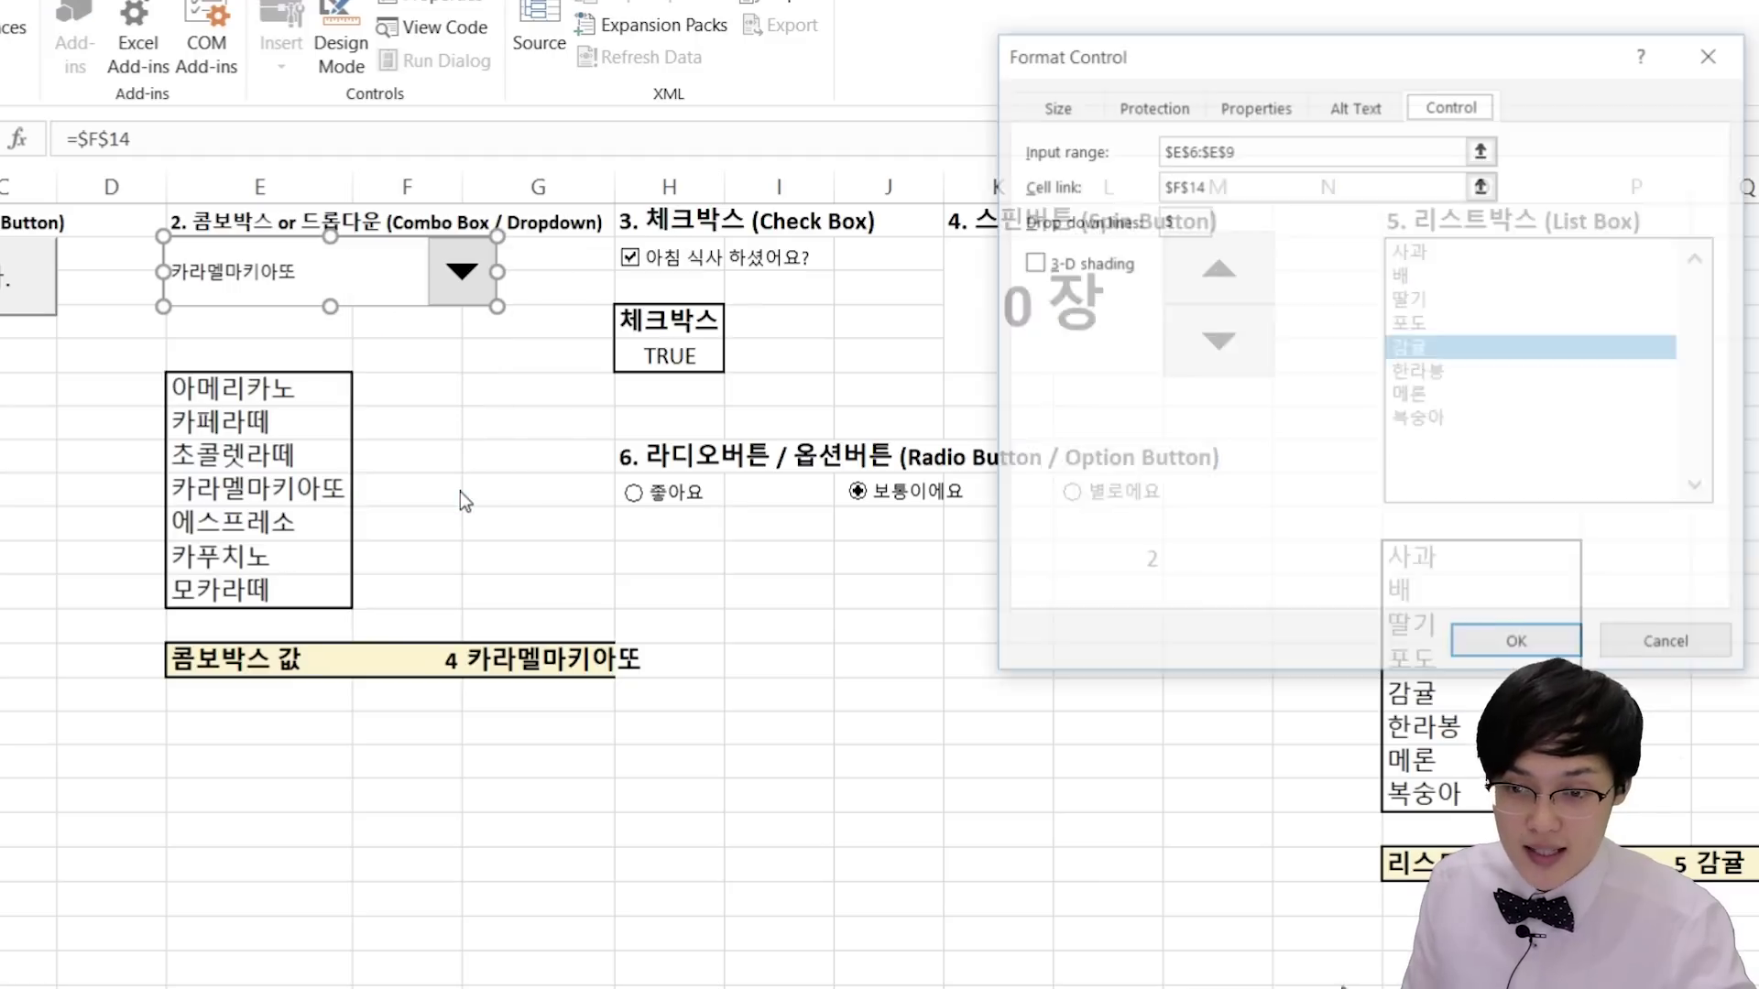
click(1482, 149)
drag(295, 394, 267, 600)
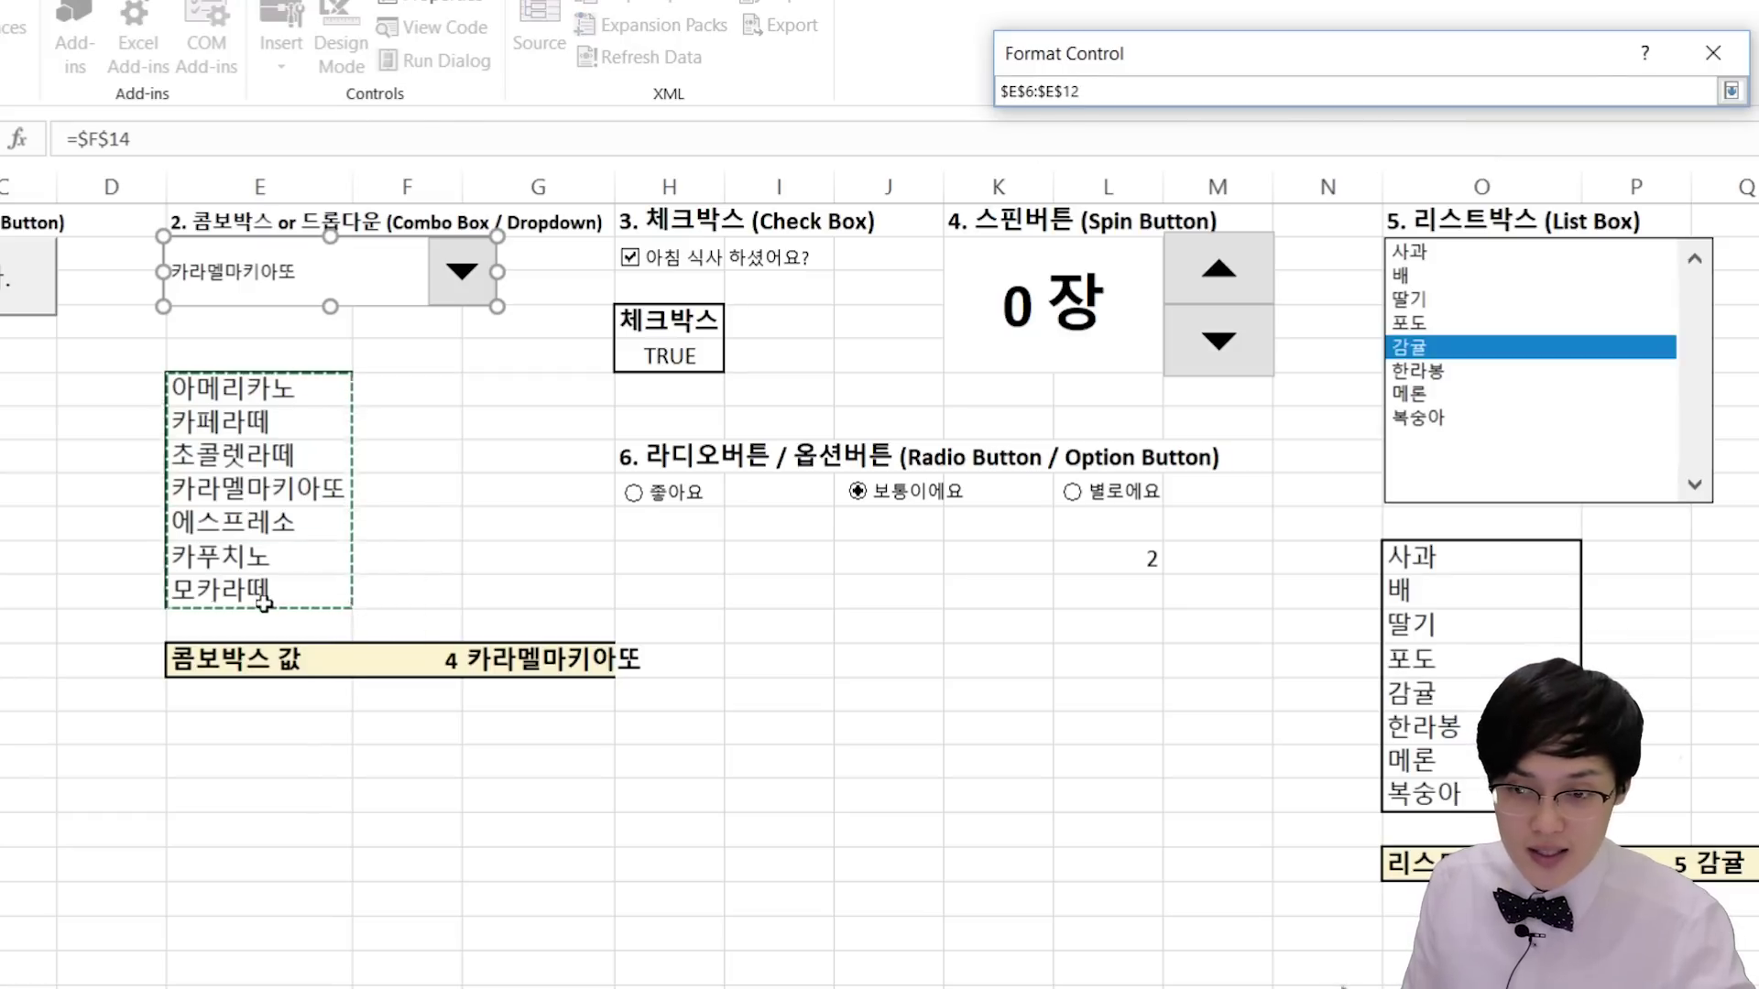
click(1731, 91)
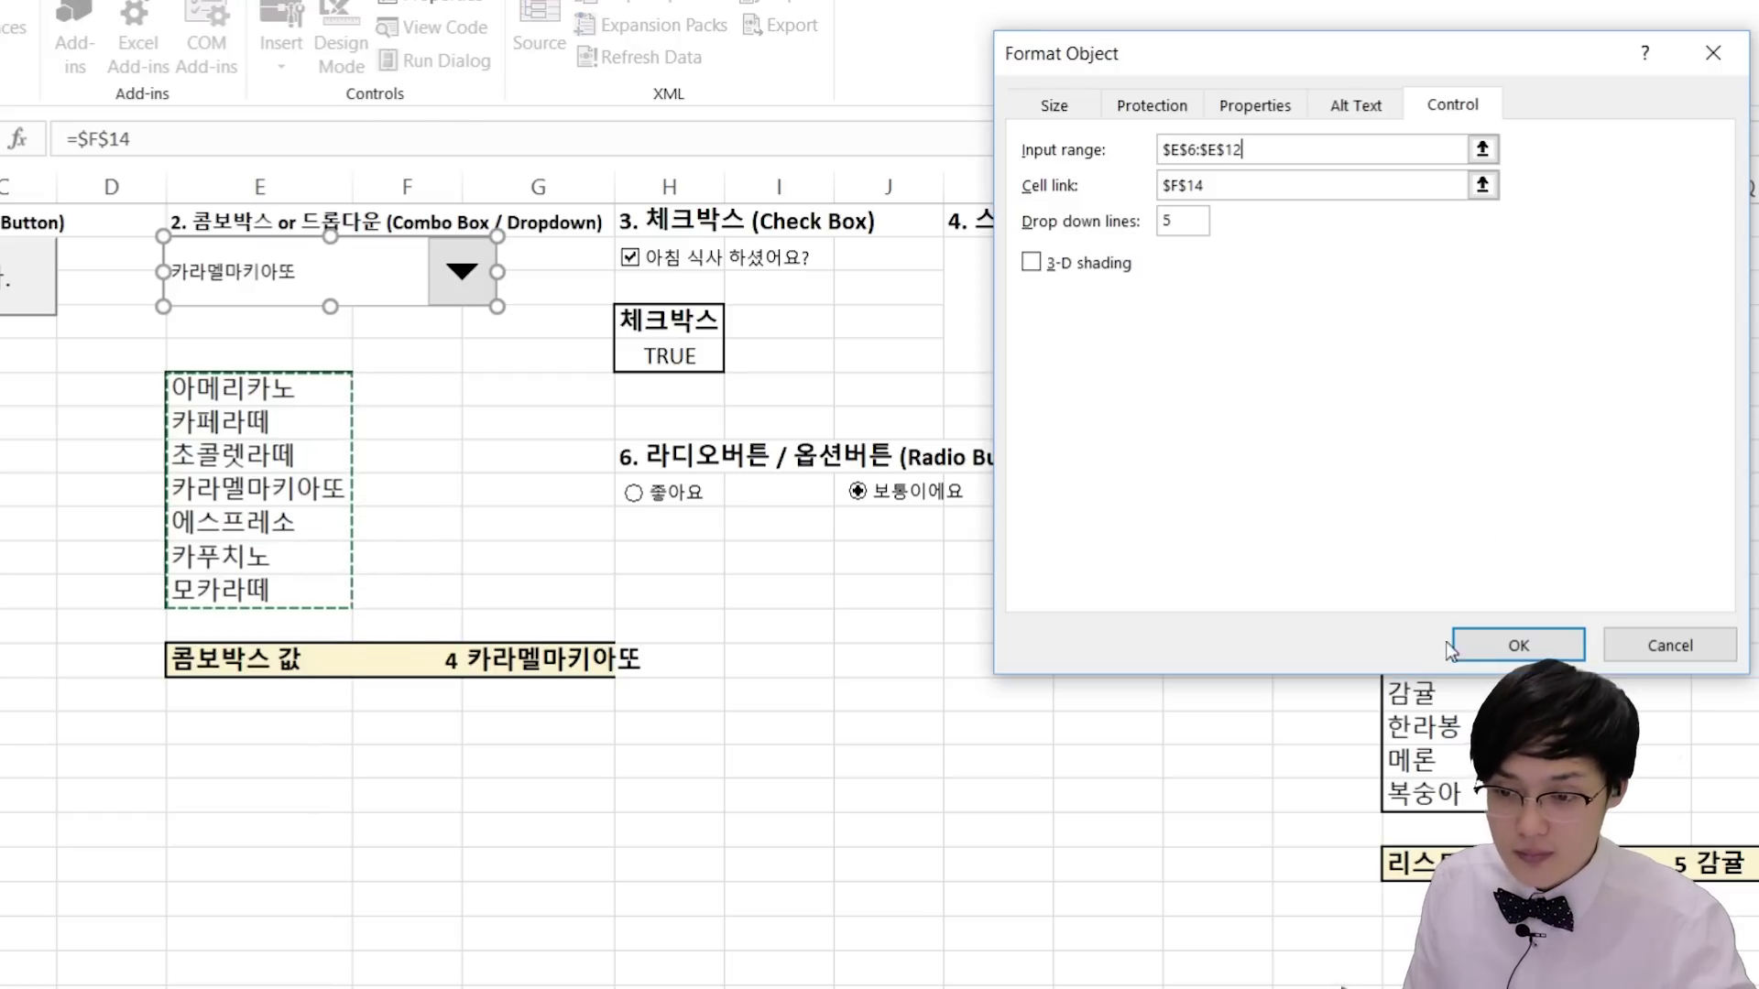
click(1512, 640)
click(288, 394)
Step: Open the combo box's list and look through its entries
click(451, 295)
click(478, 327)
click(480, 410)
click(301, 526)
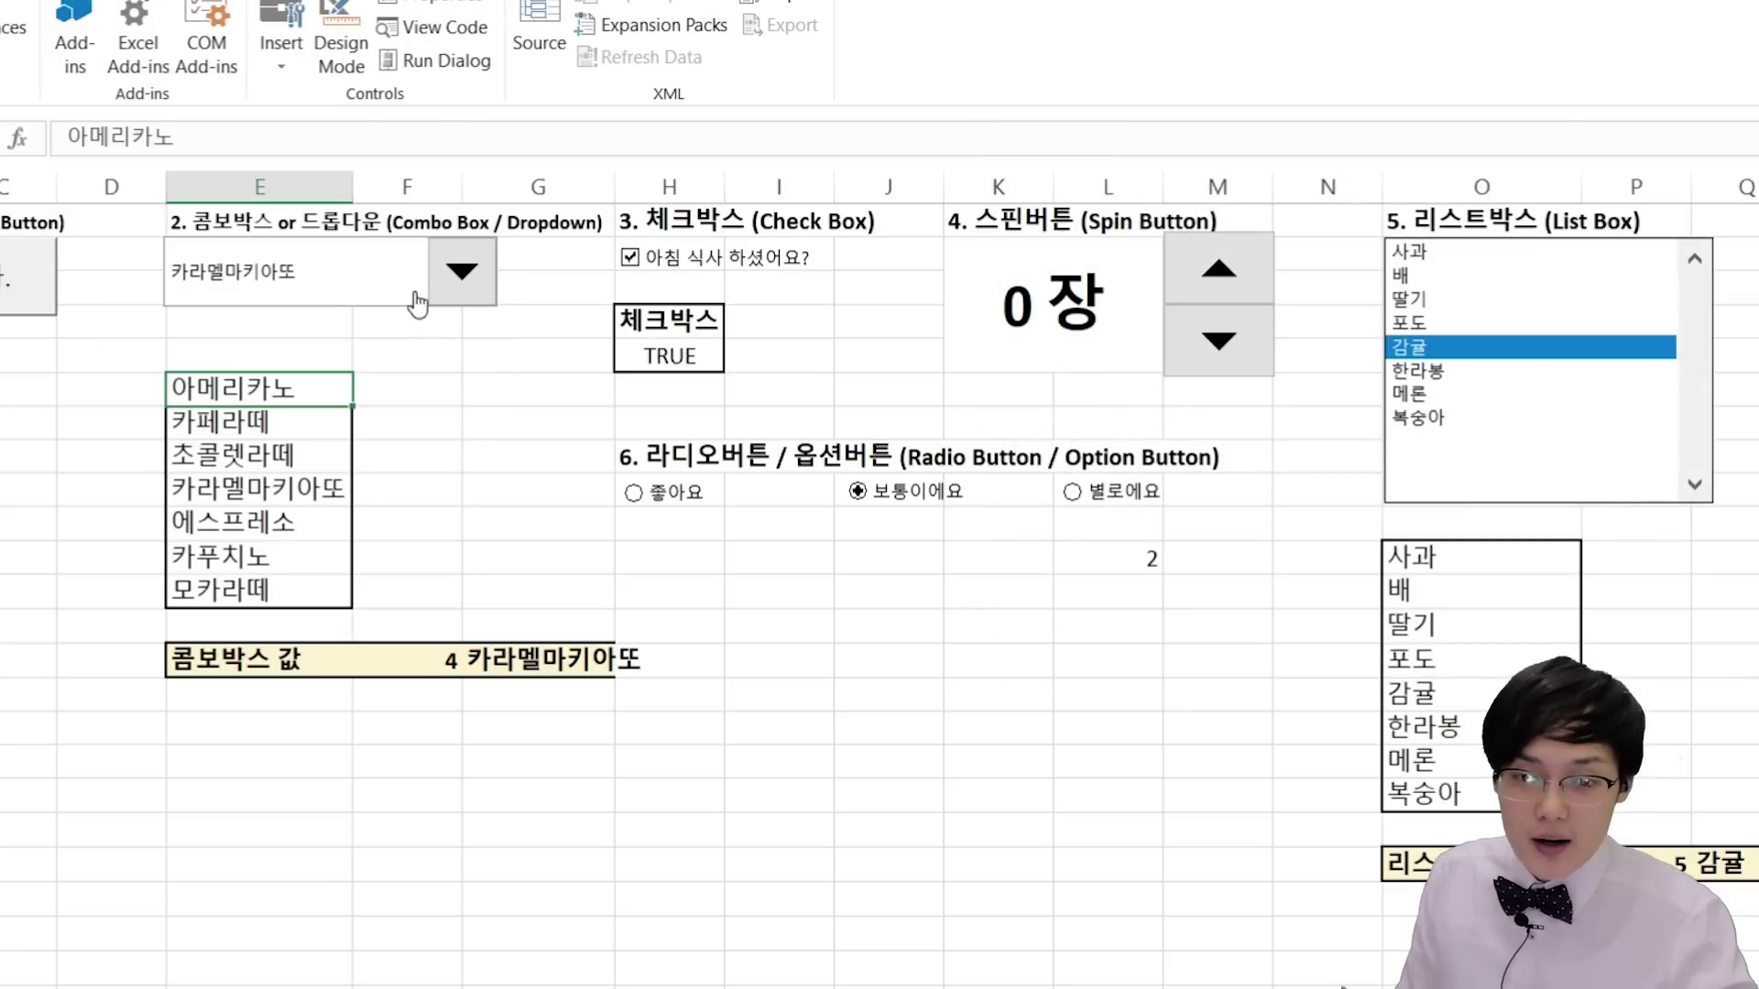
Step: Reopen the combo box's Format Control settings and inspect the absolute reference in its input range
right_click(417, 289)
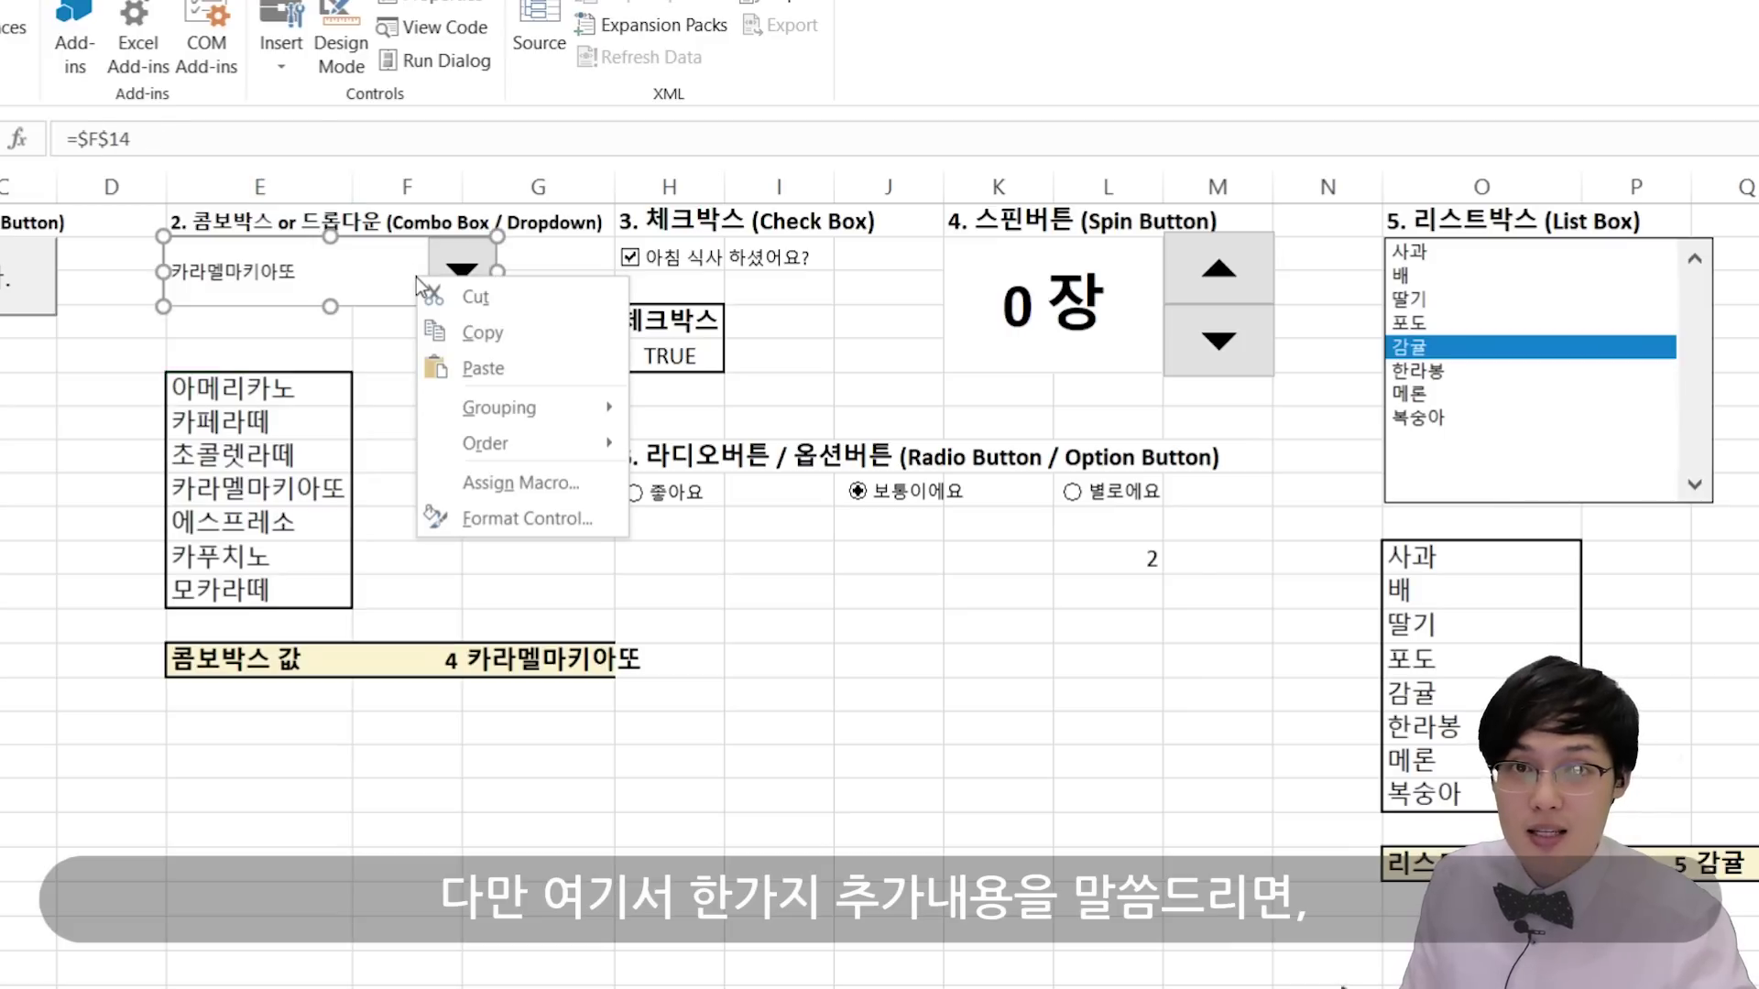
click(504, 518)
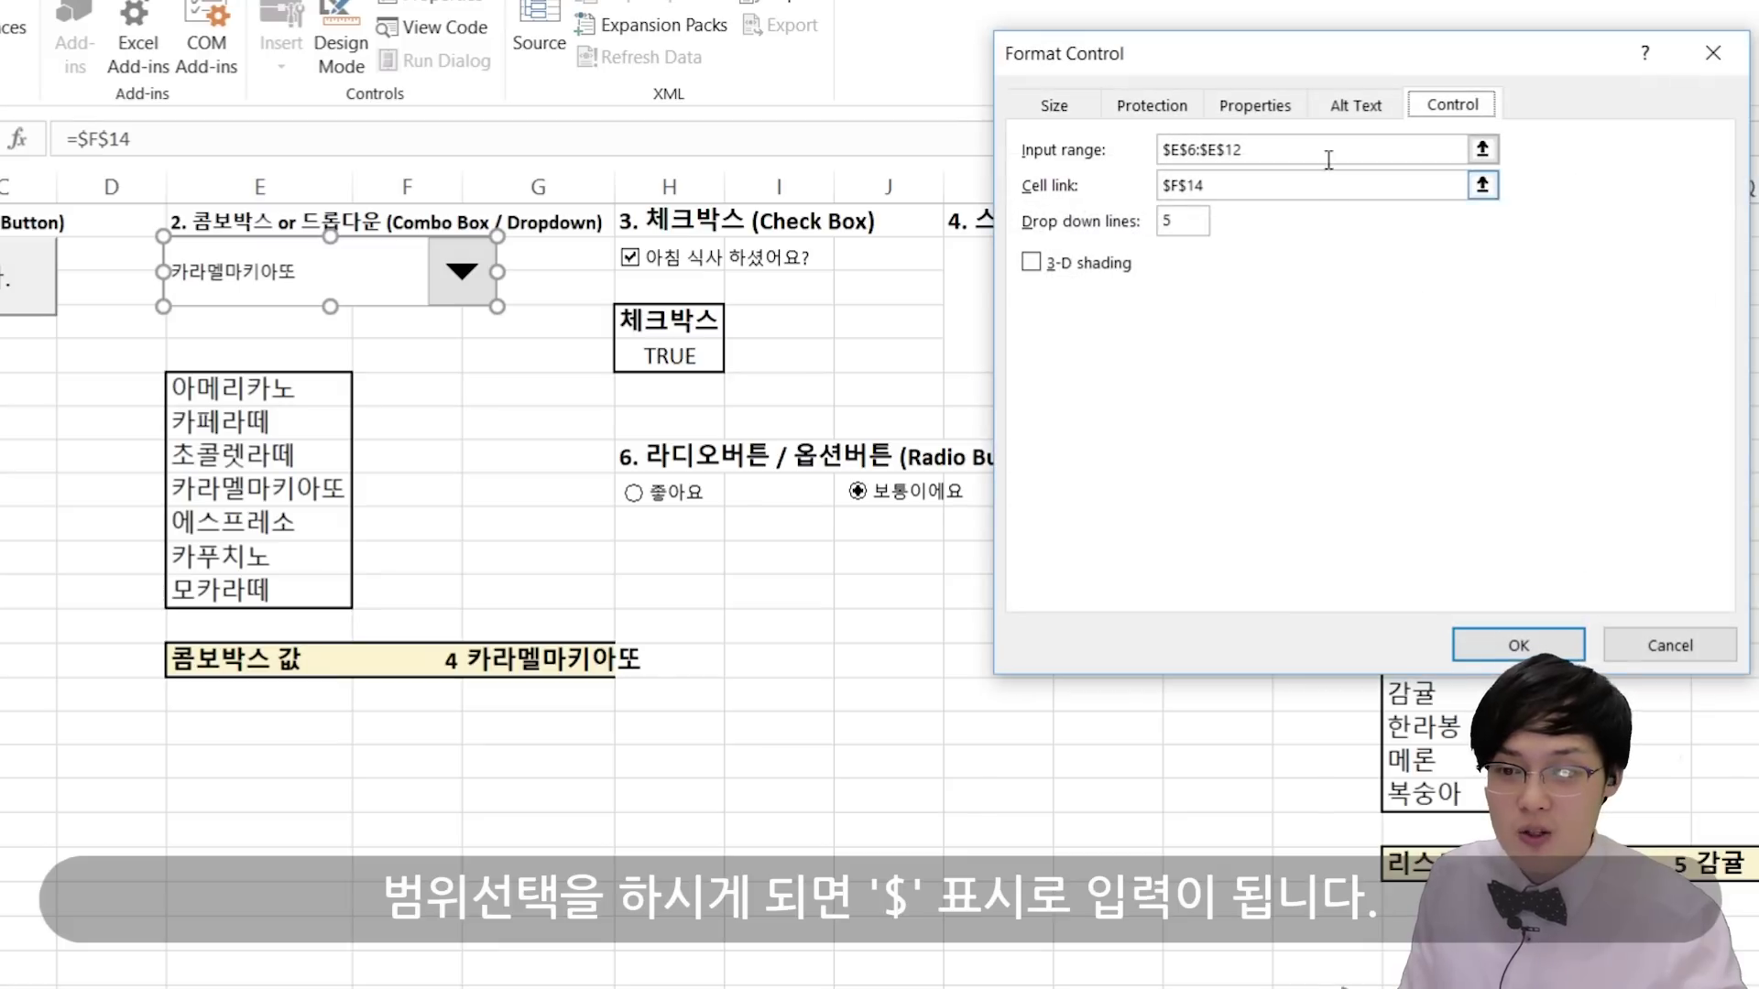
click(1479, 144)
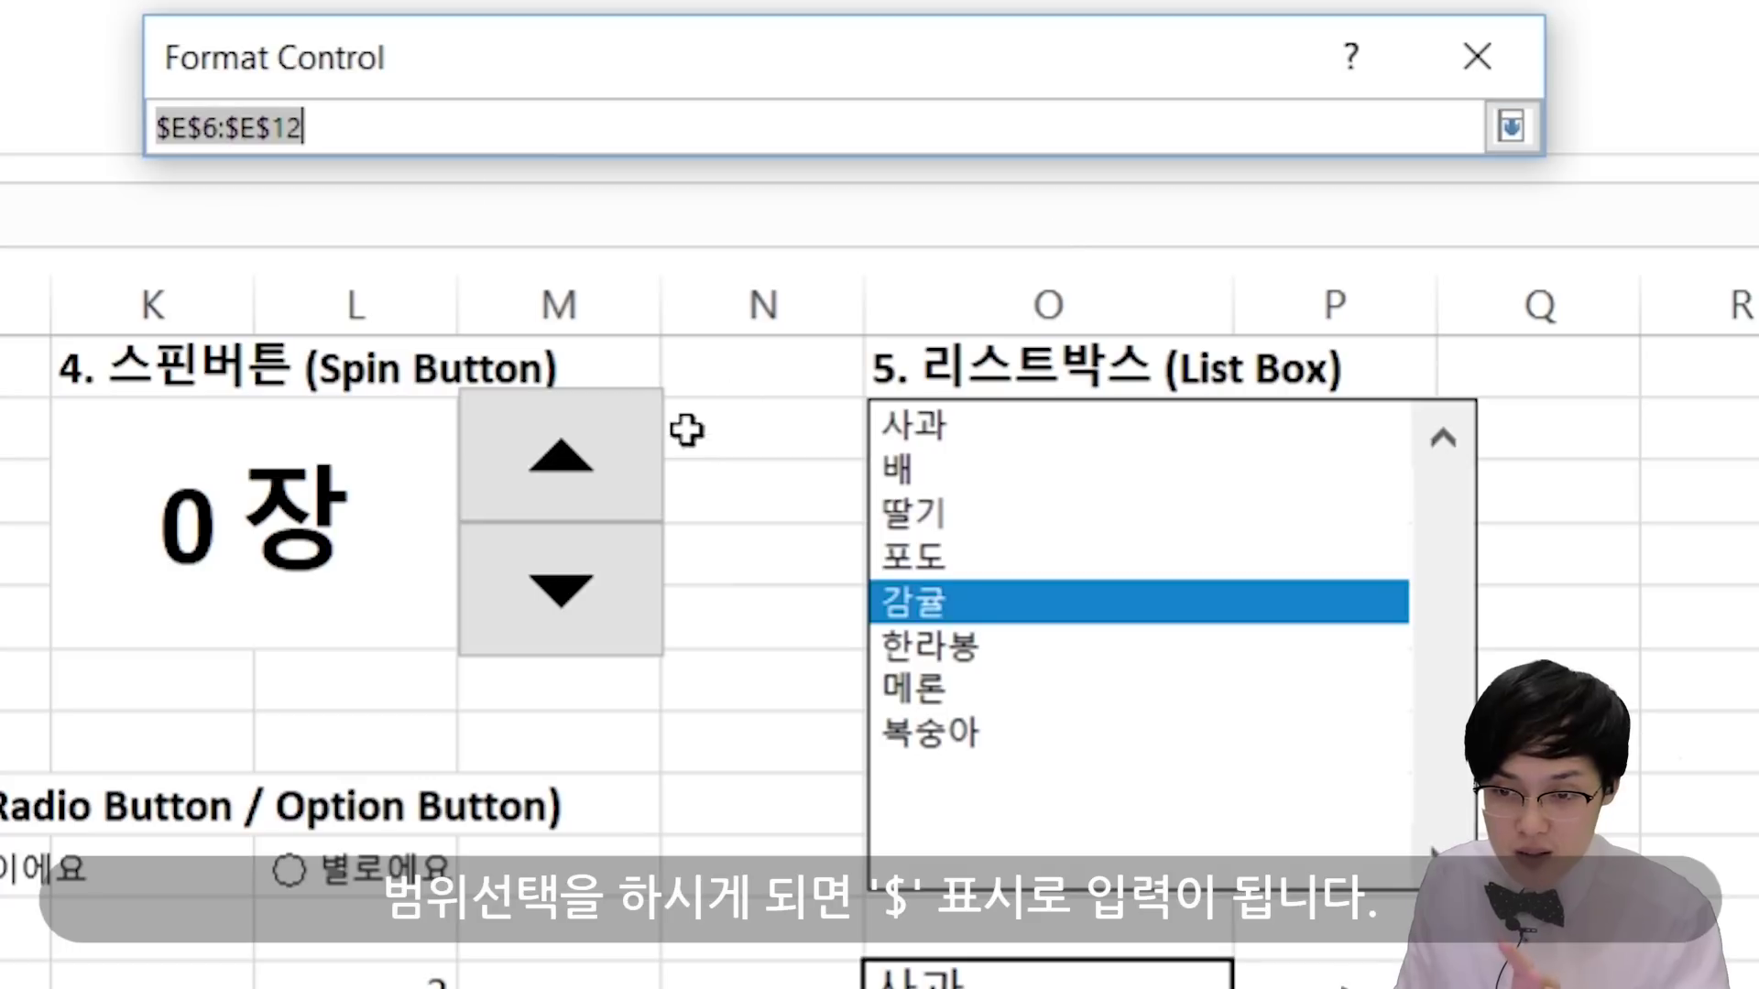
click(163, 127)
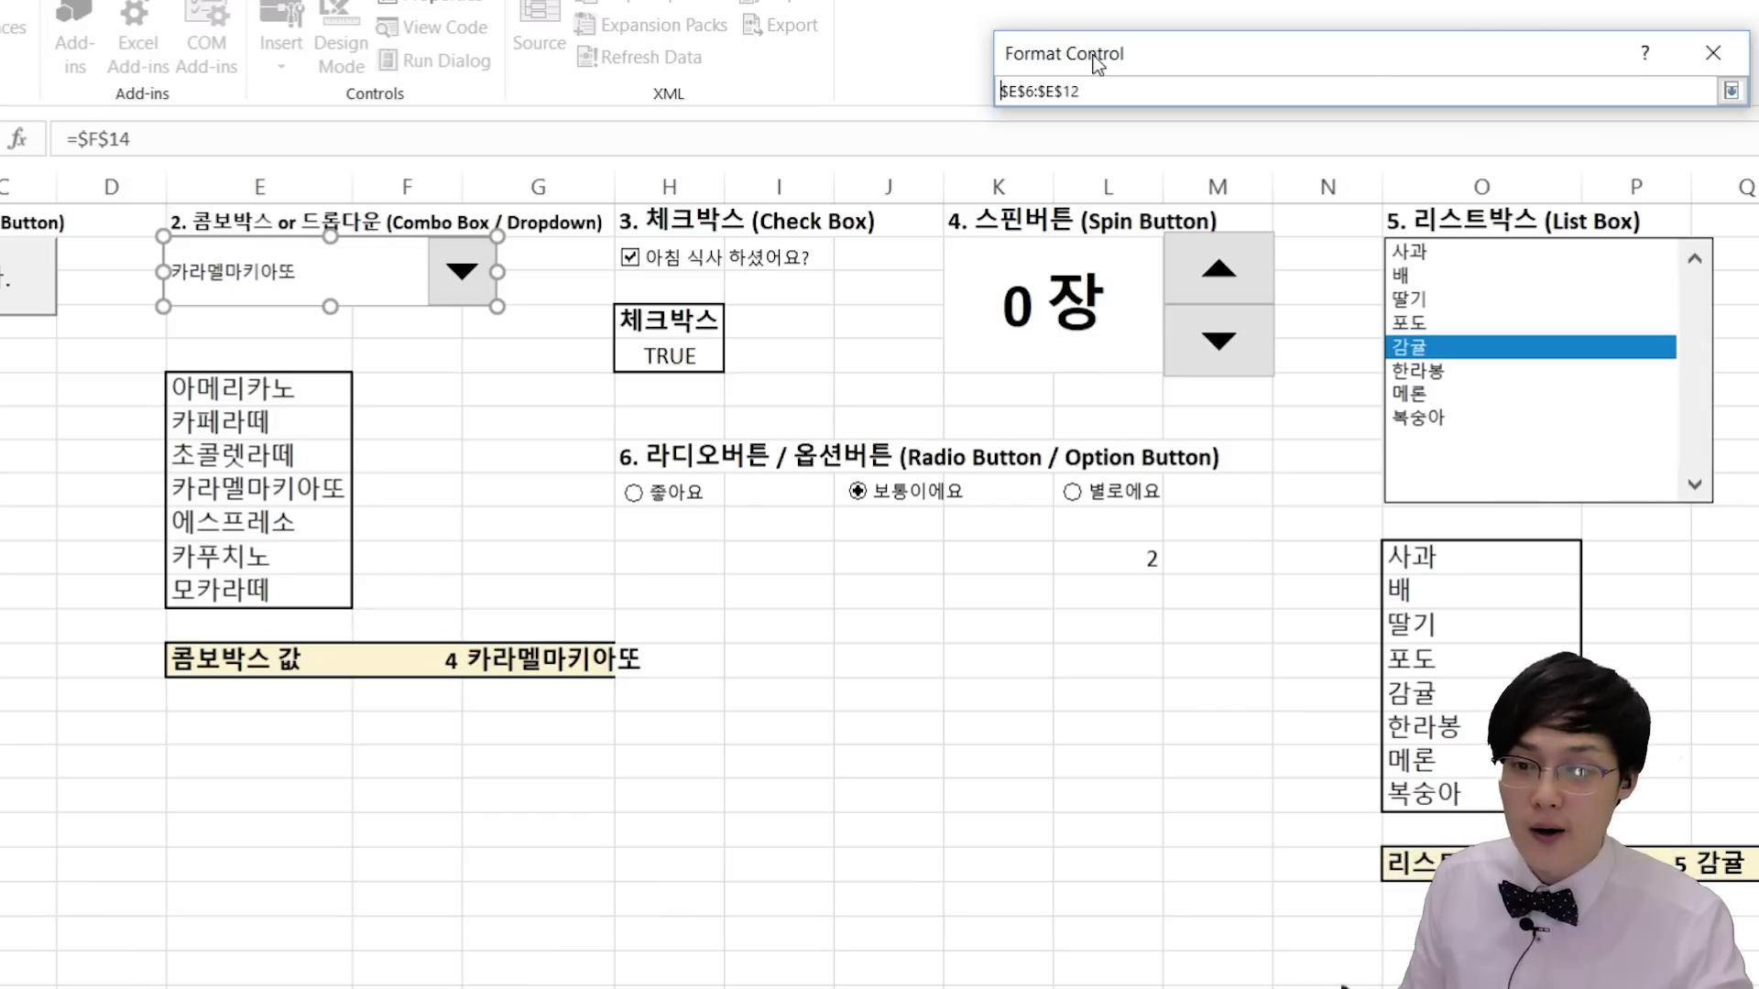
click(1731, 92)
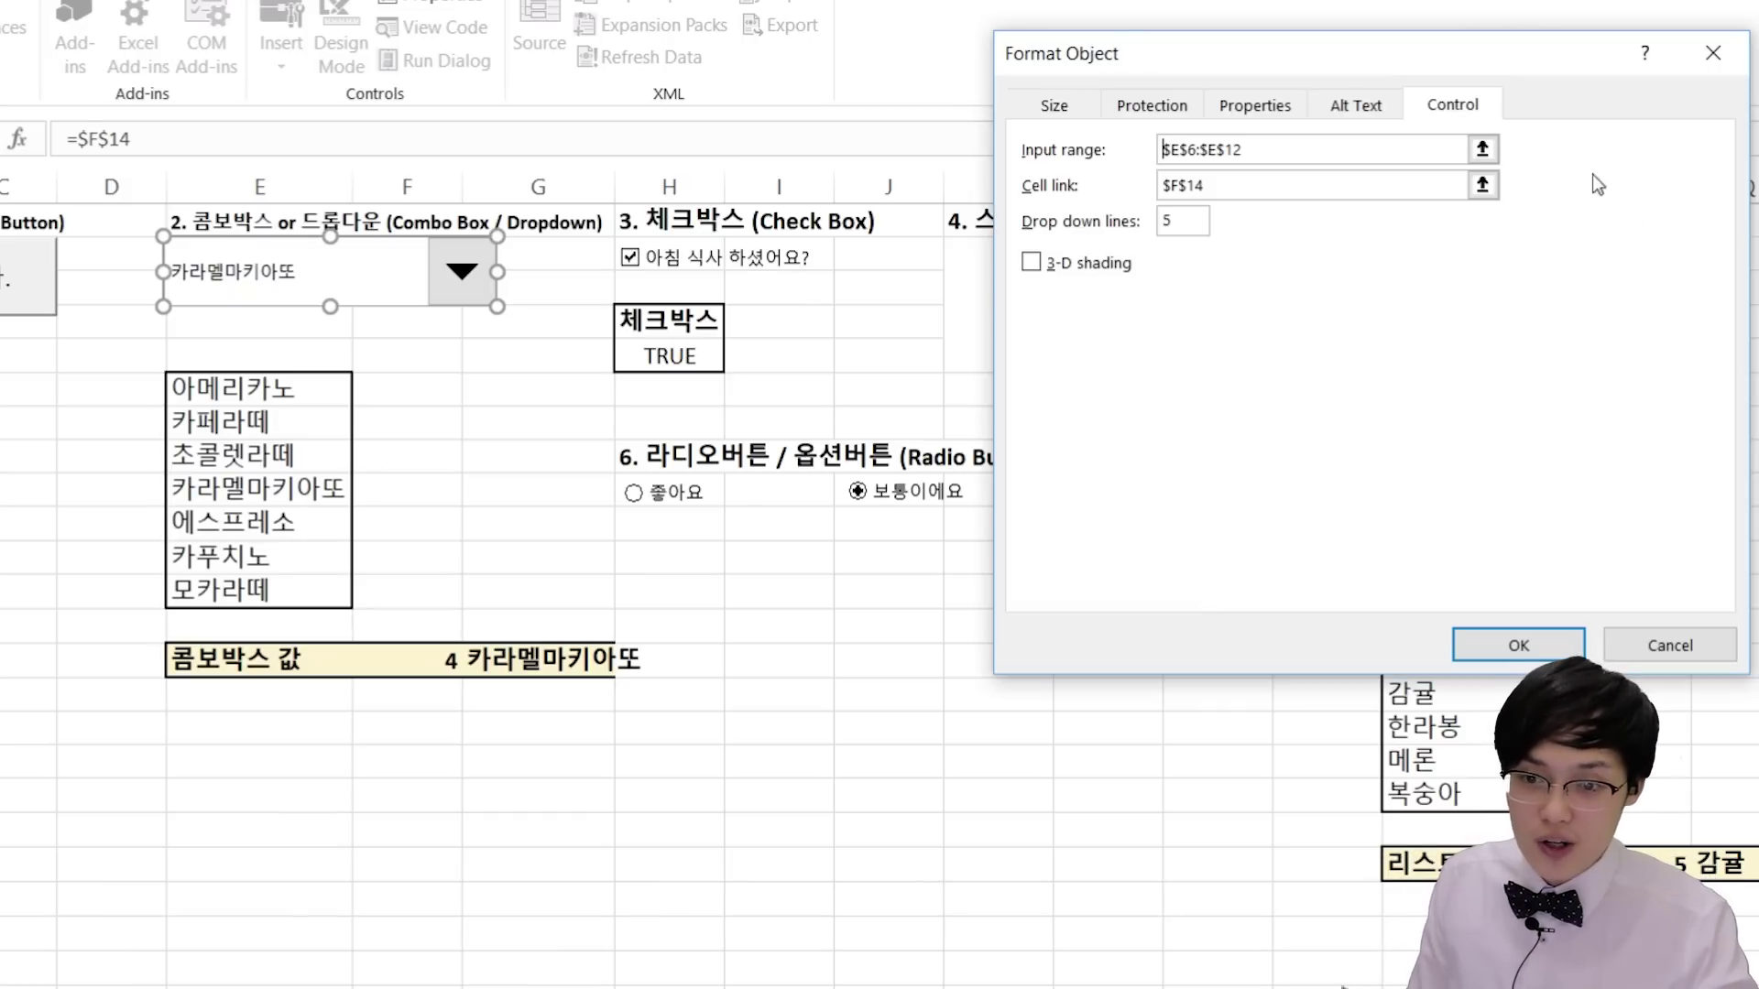
Step: Inspect the combo box's cell link by picking cell F14 on the sheet again, keeping a single $F$14 reference
click(1236, 189)
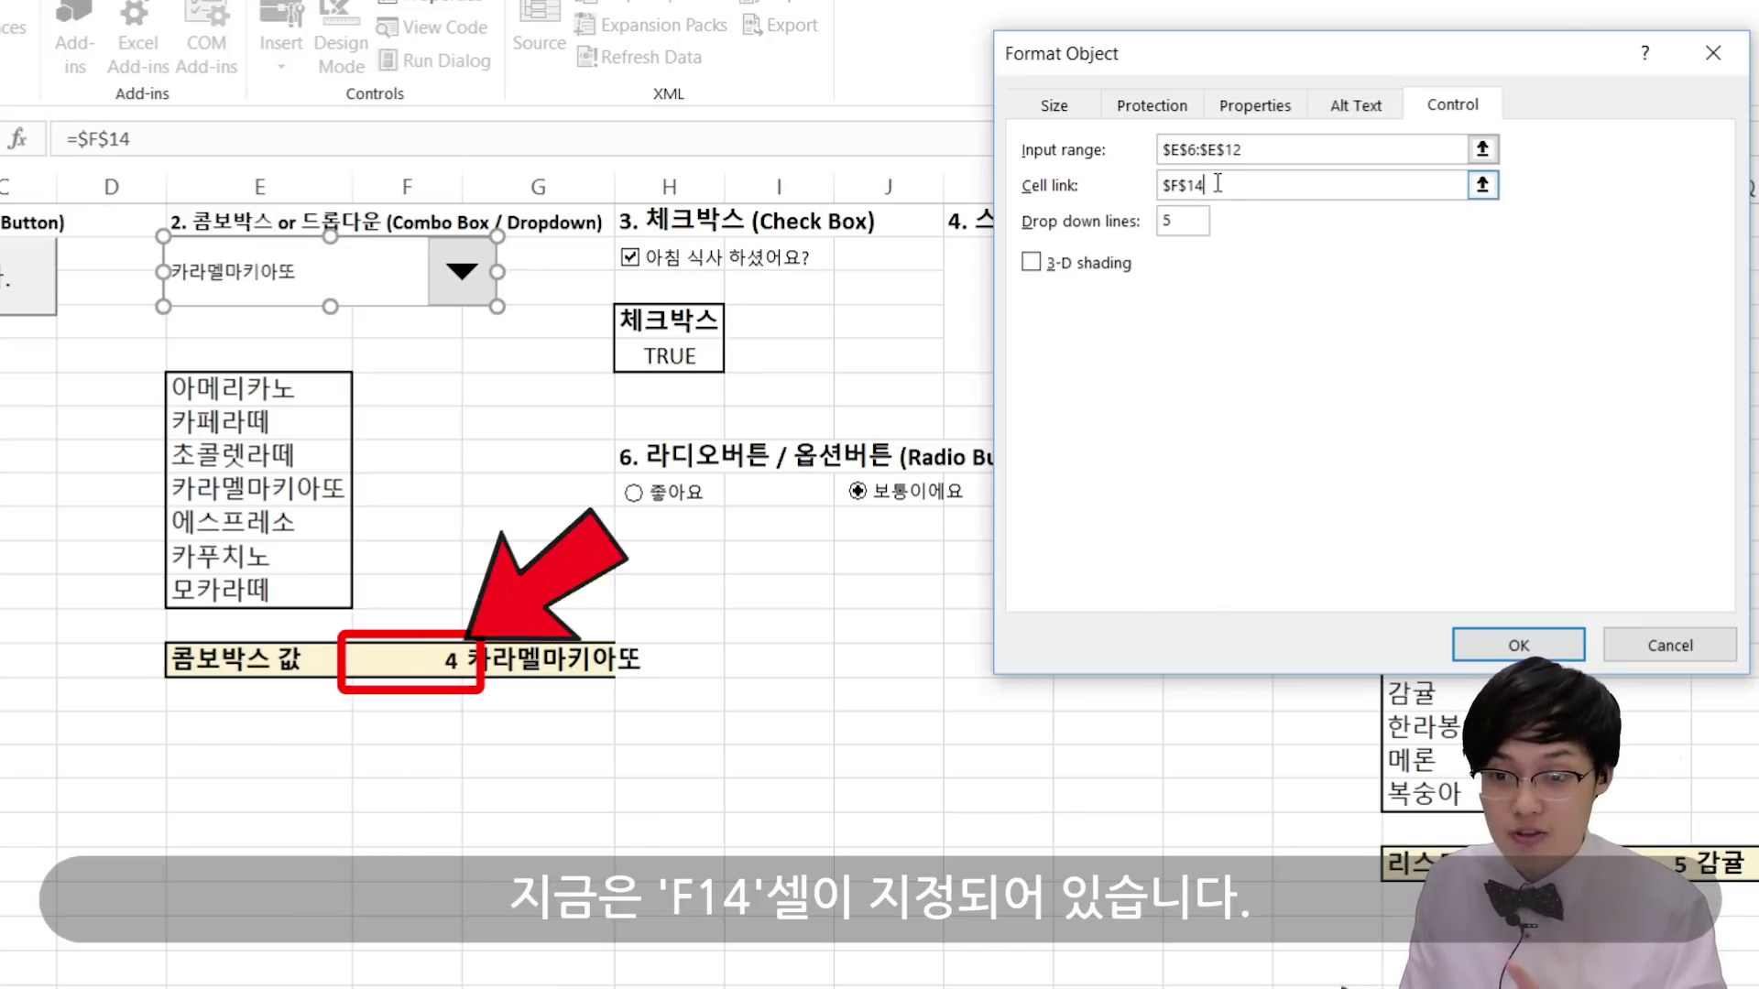
click(1482, 184)
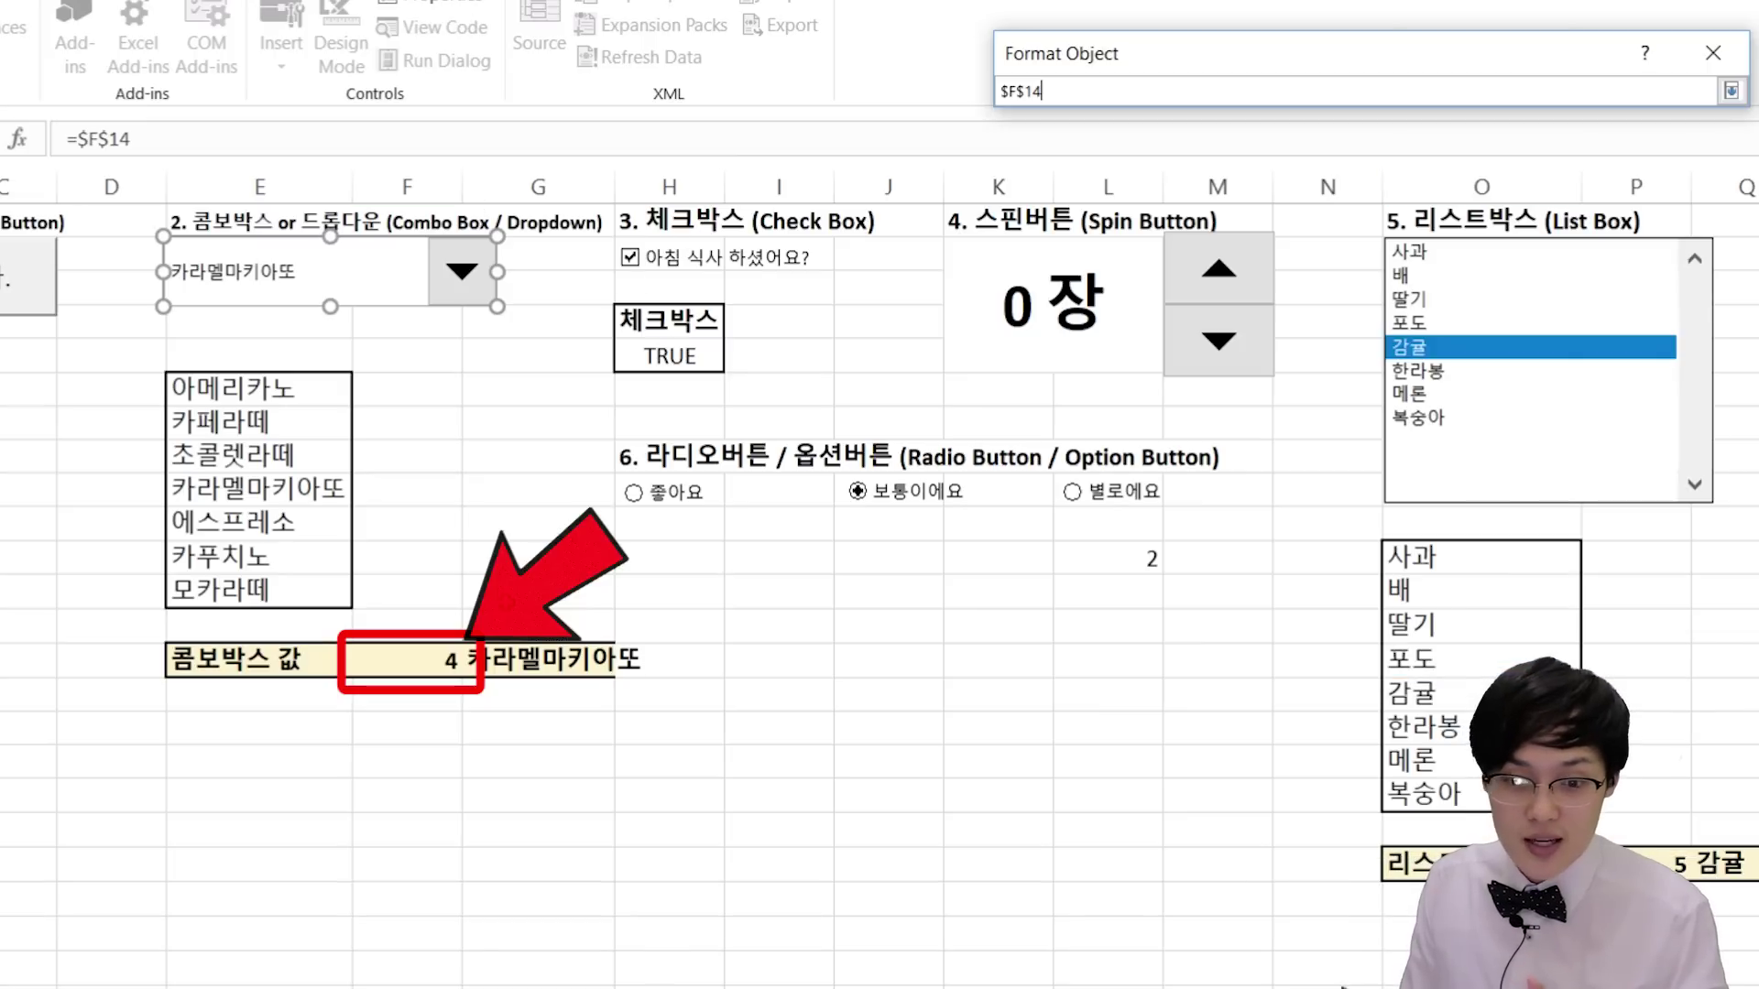
click(408, 661)
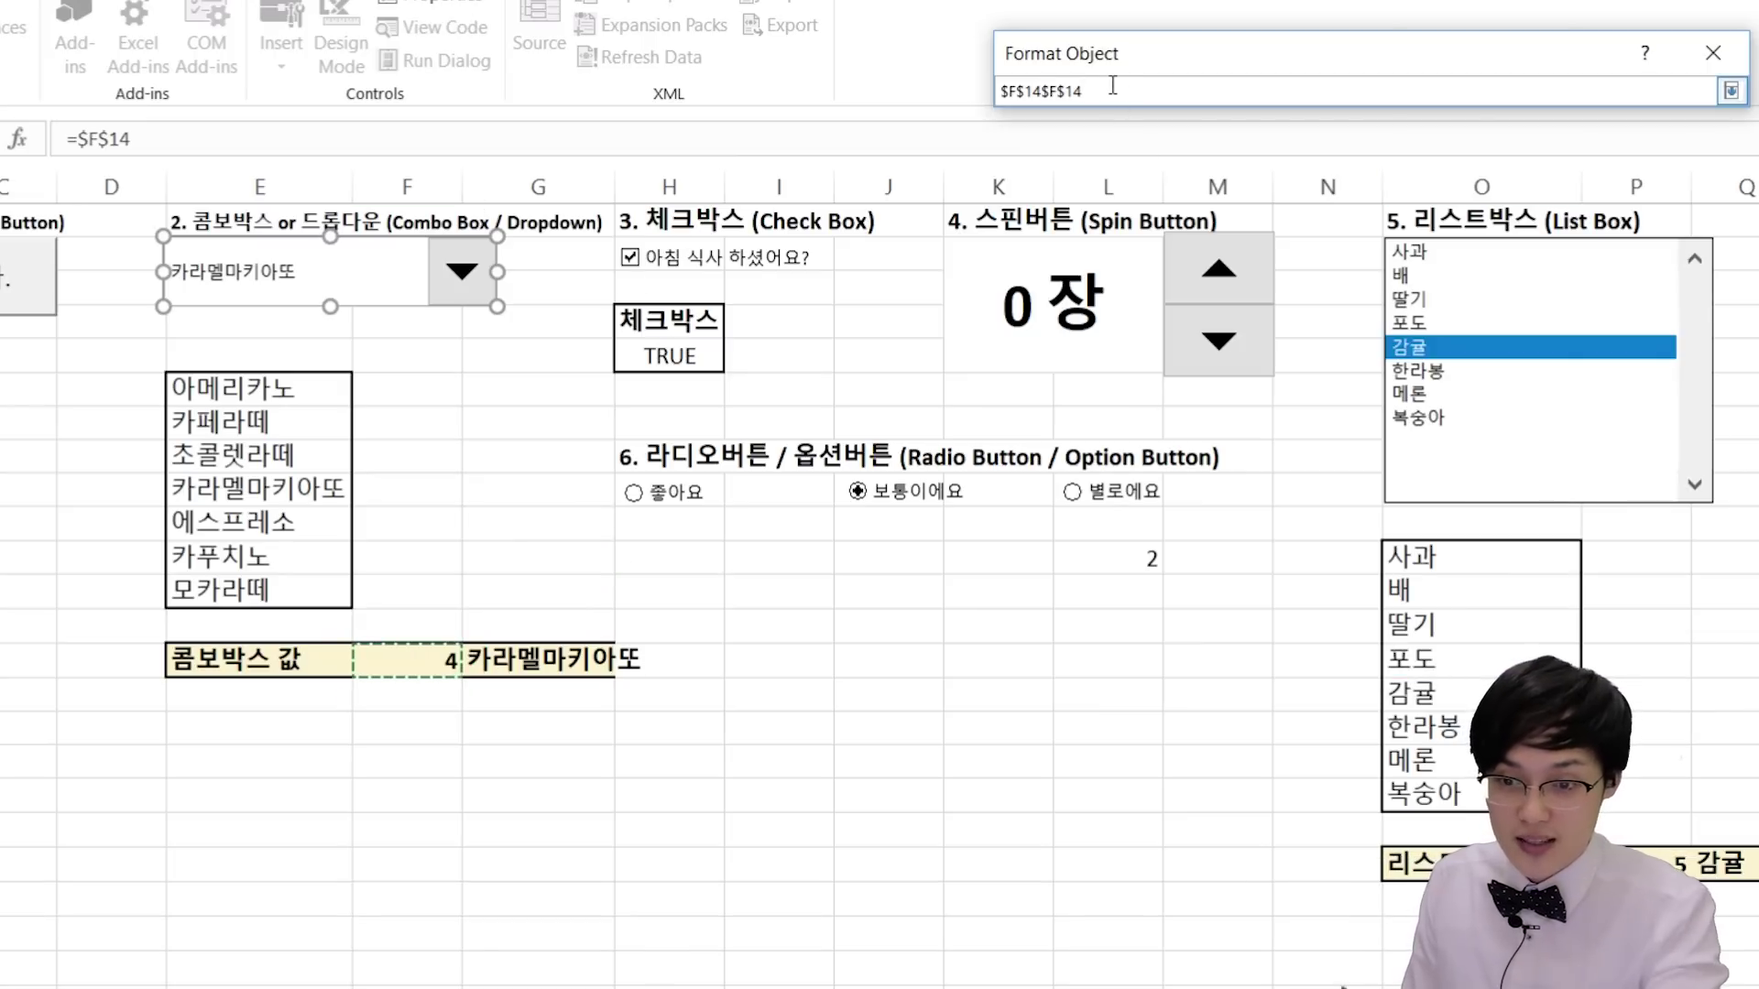
key(BackSpace)
key(BackSpace)
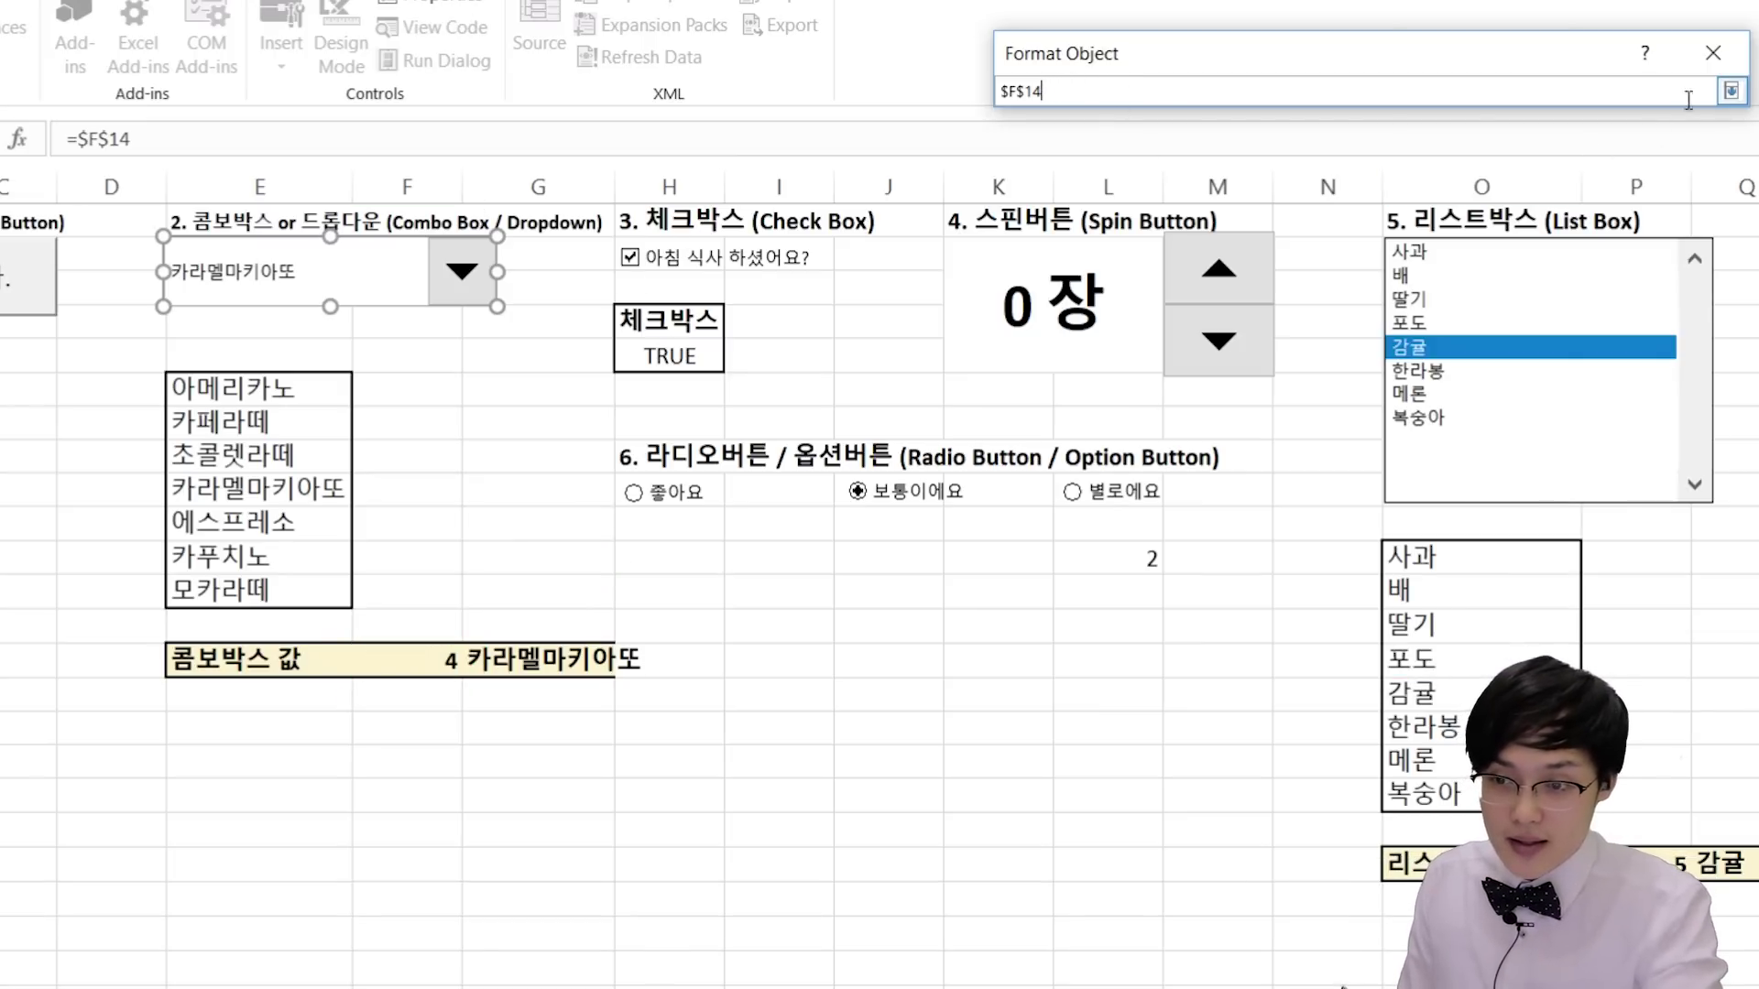
click(1730, 90)
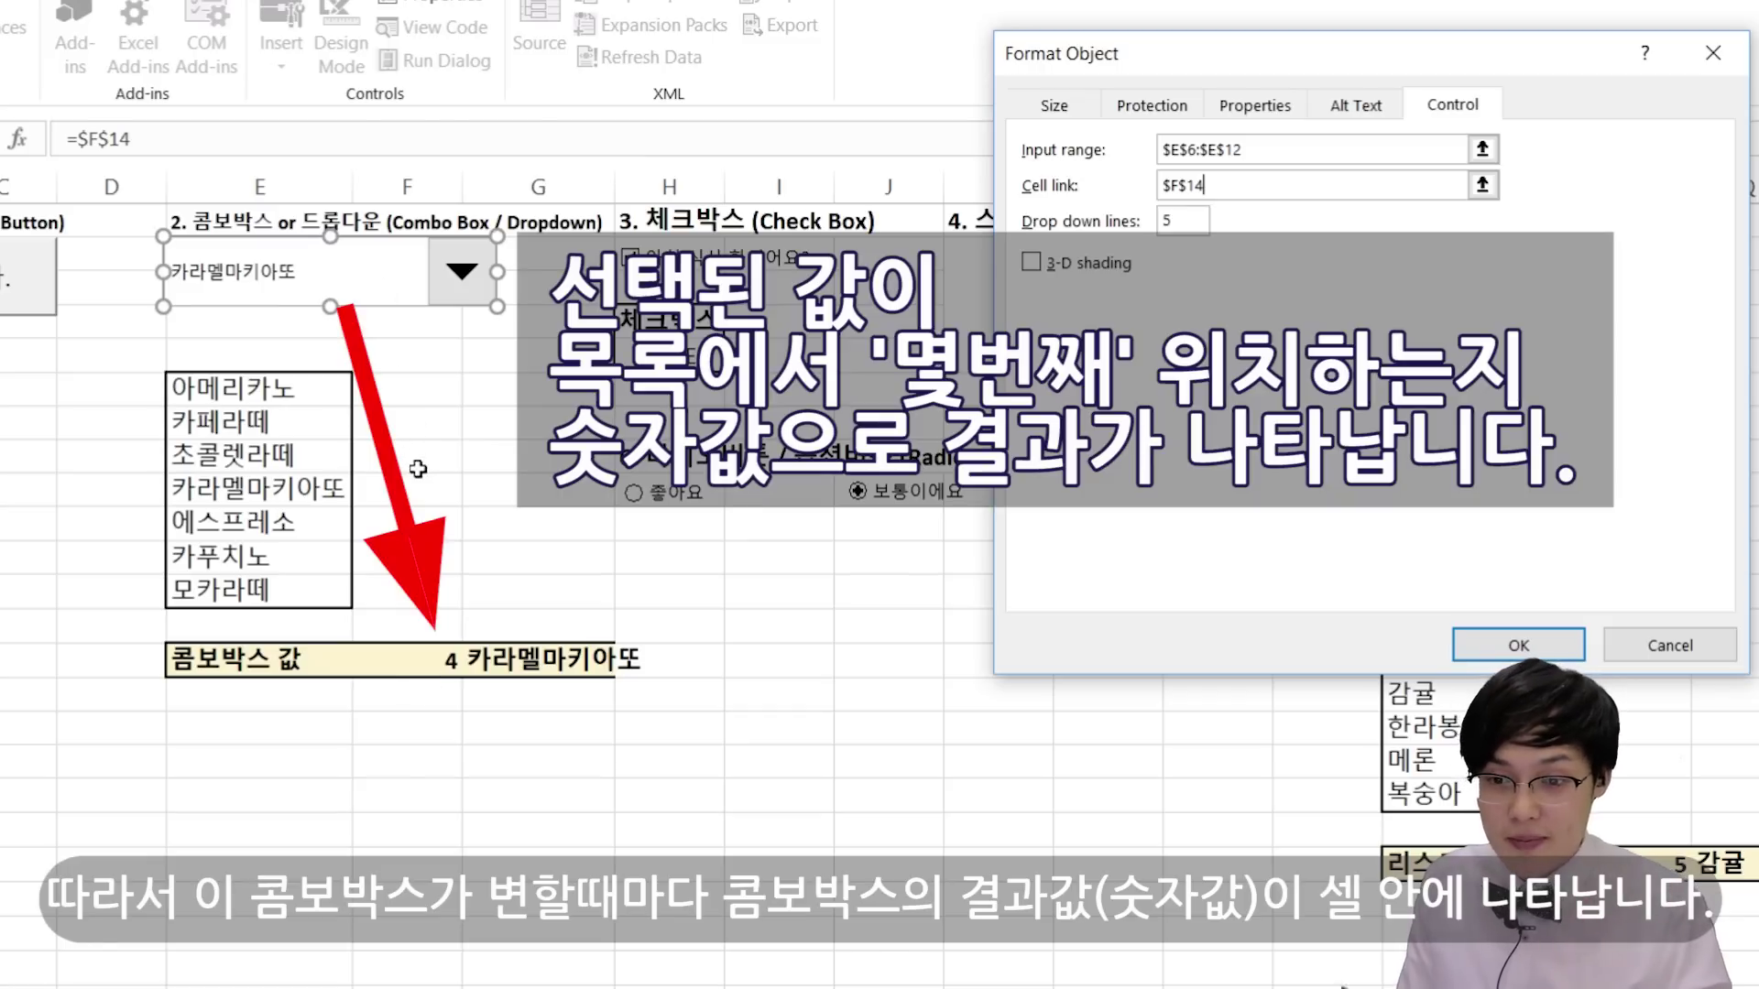
Step: Increase the combo box's number of drop down lines to fit all the coffee entries and check its opened list
double_click(1166, 220)
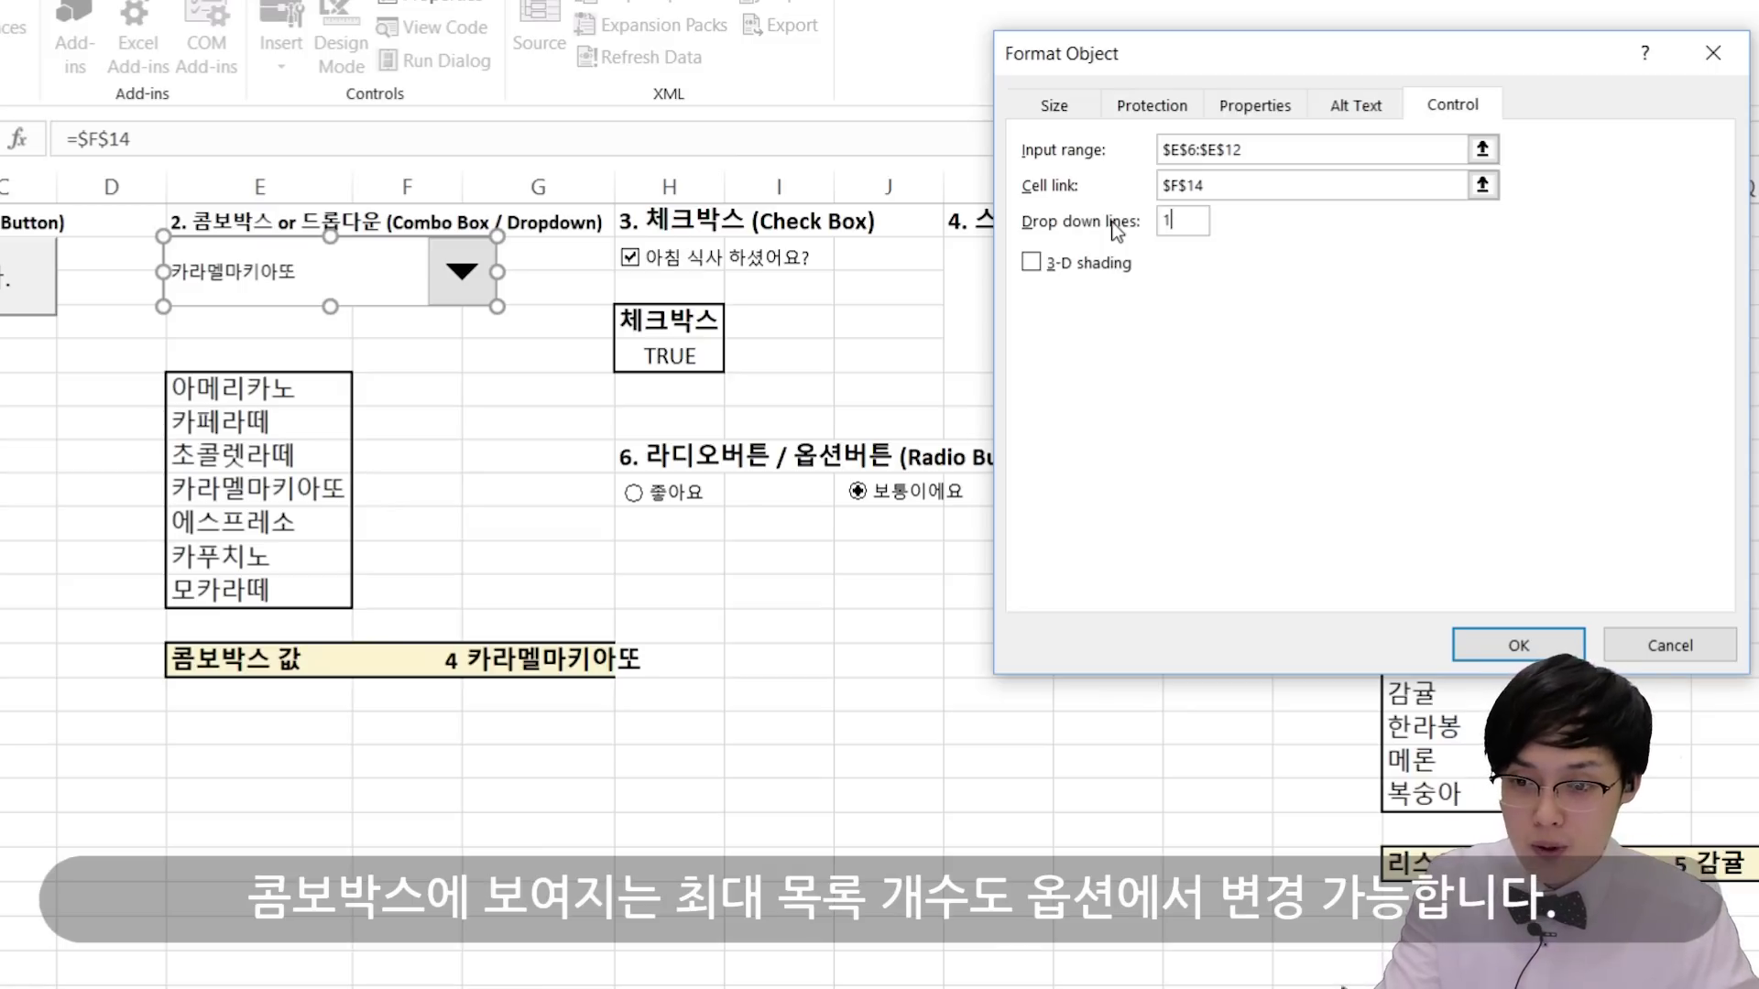
click(1516, 643)
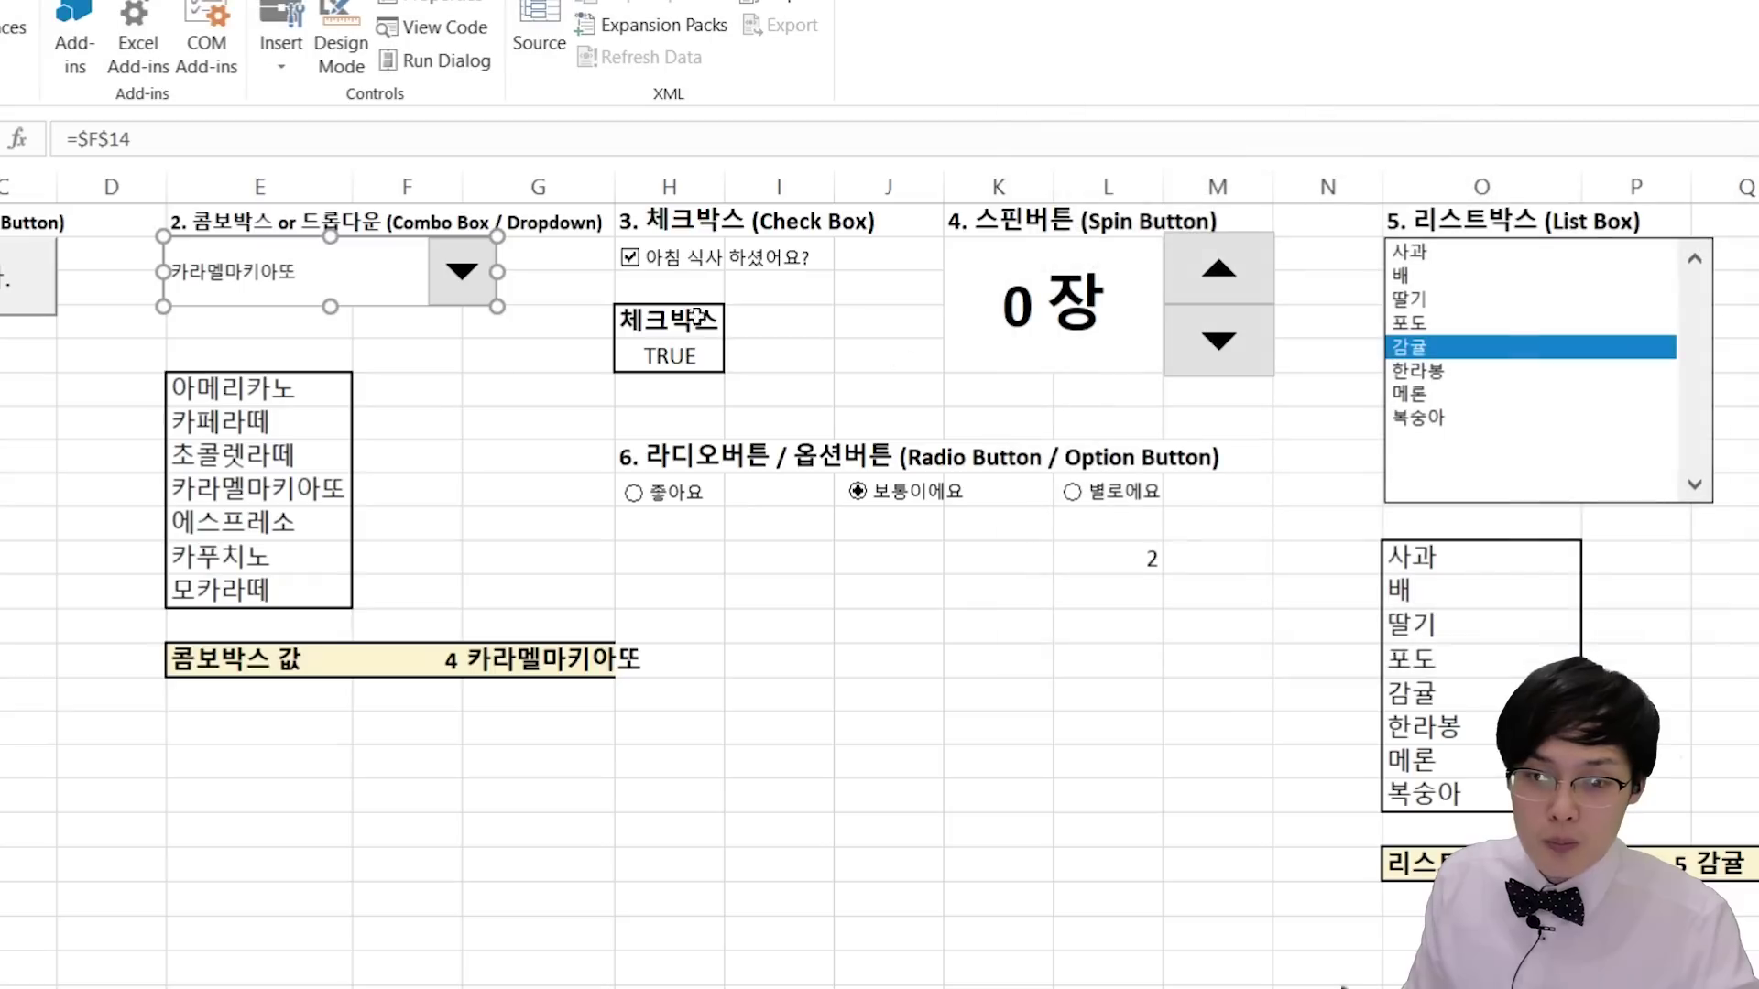
click(429, 402)
click(449, 279)
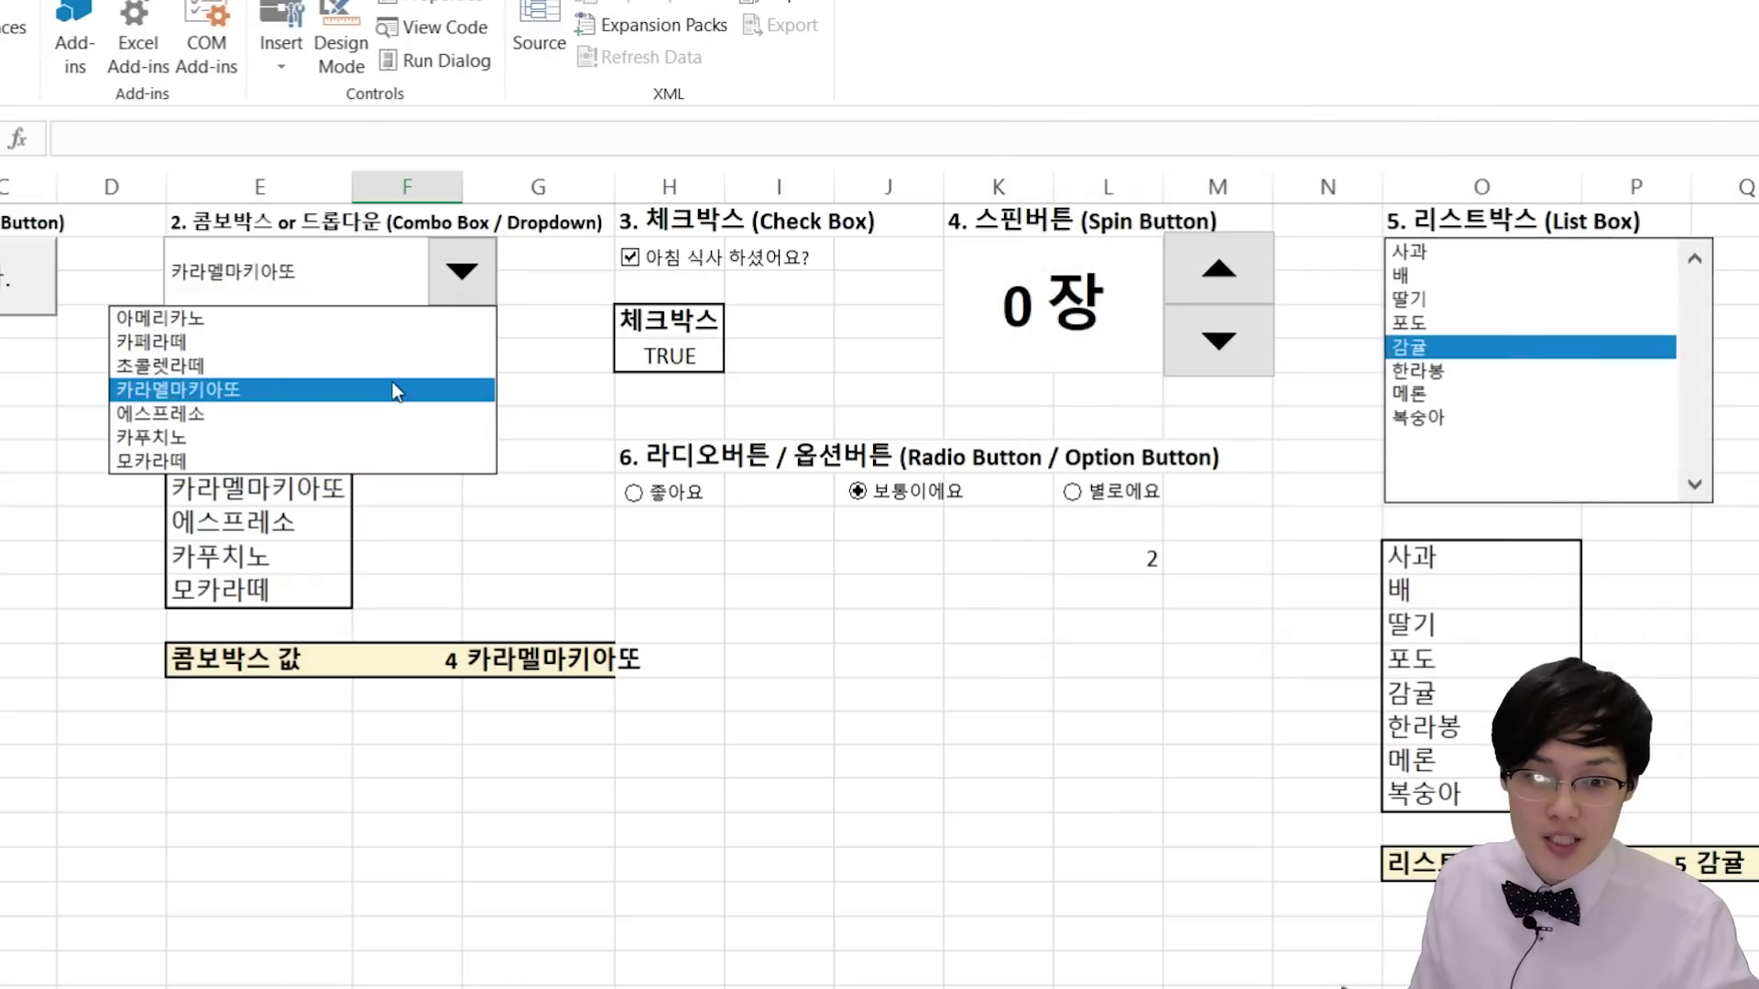
click(445, 587)
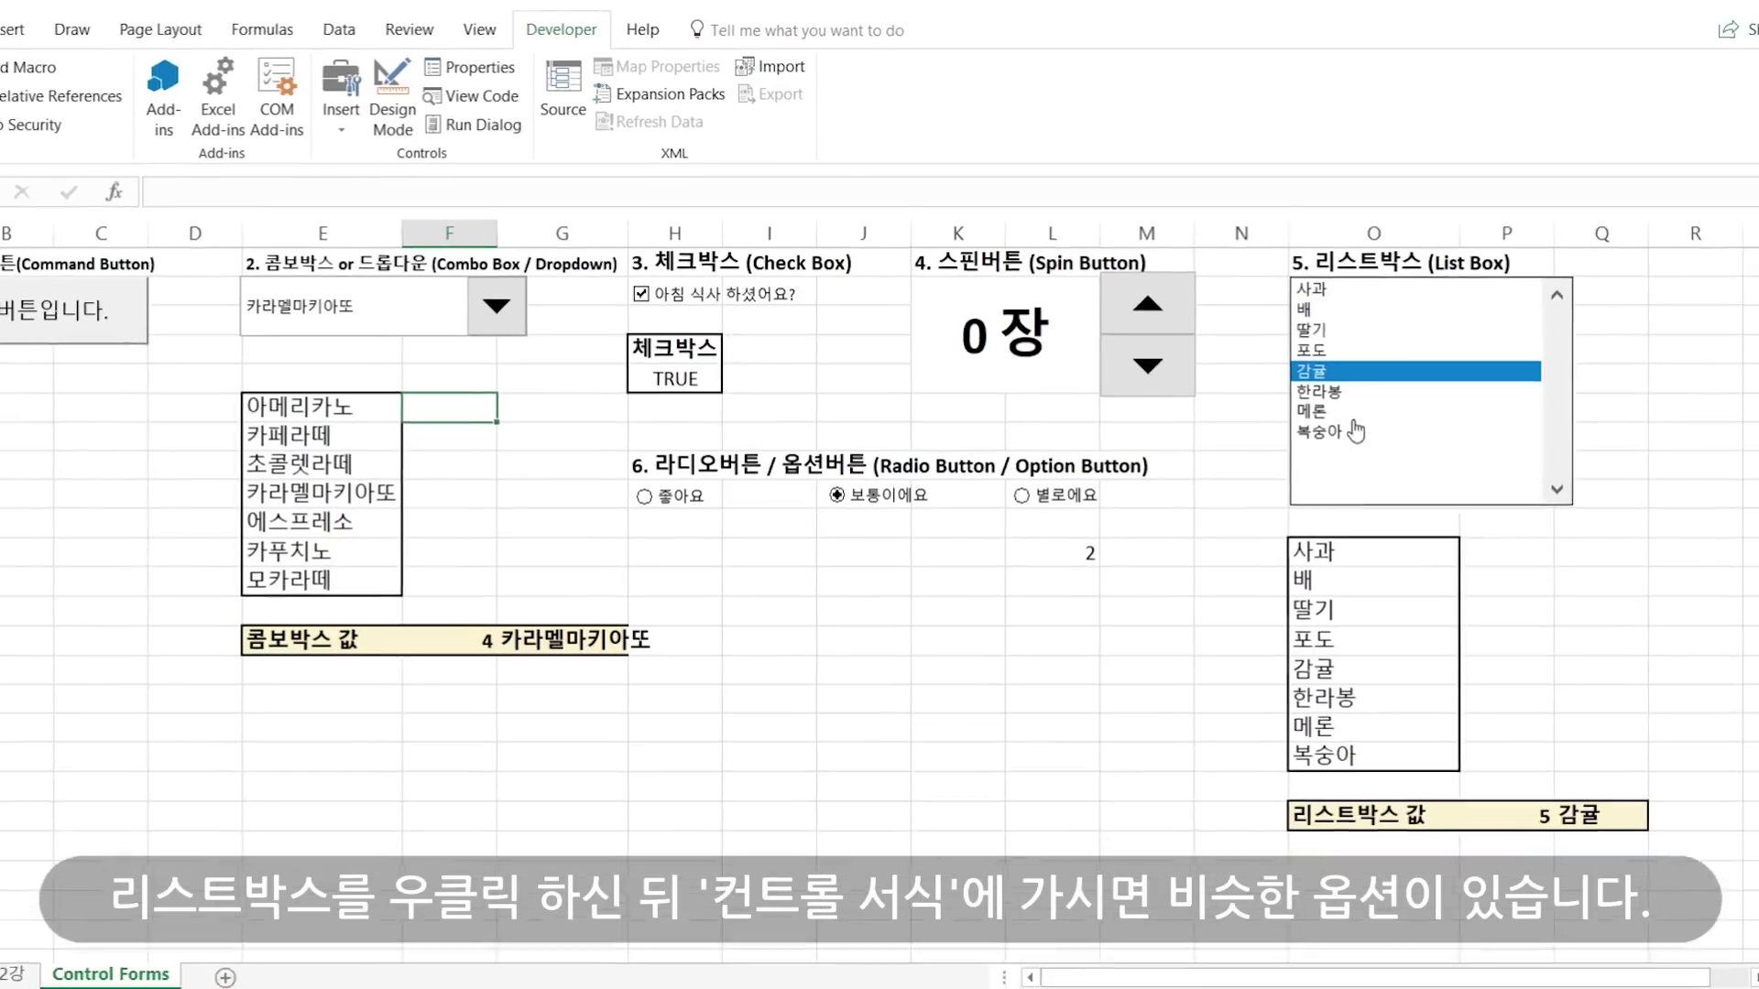
Step: Examine the list box's input range, cell link and selection type in Format Control, and highlight its source cells O11:O18
right_click(1422, 422)
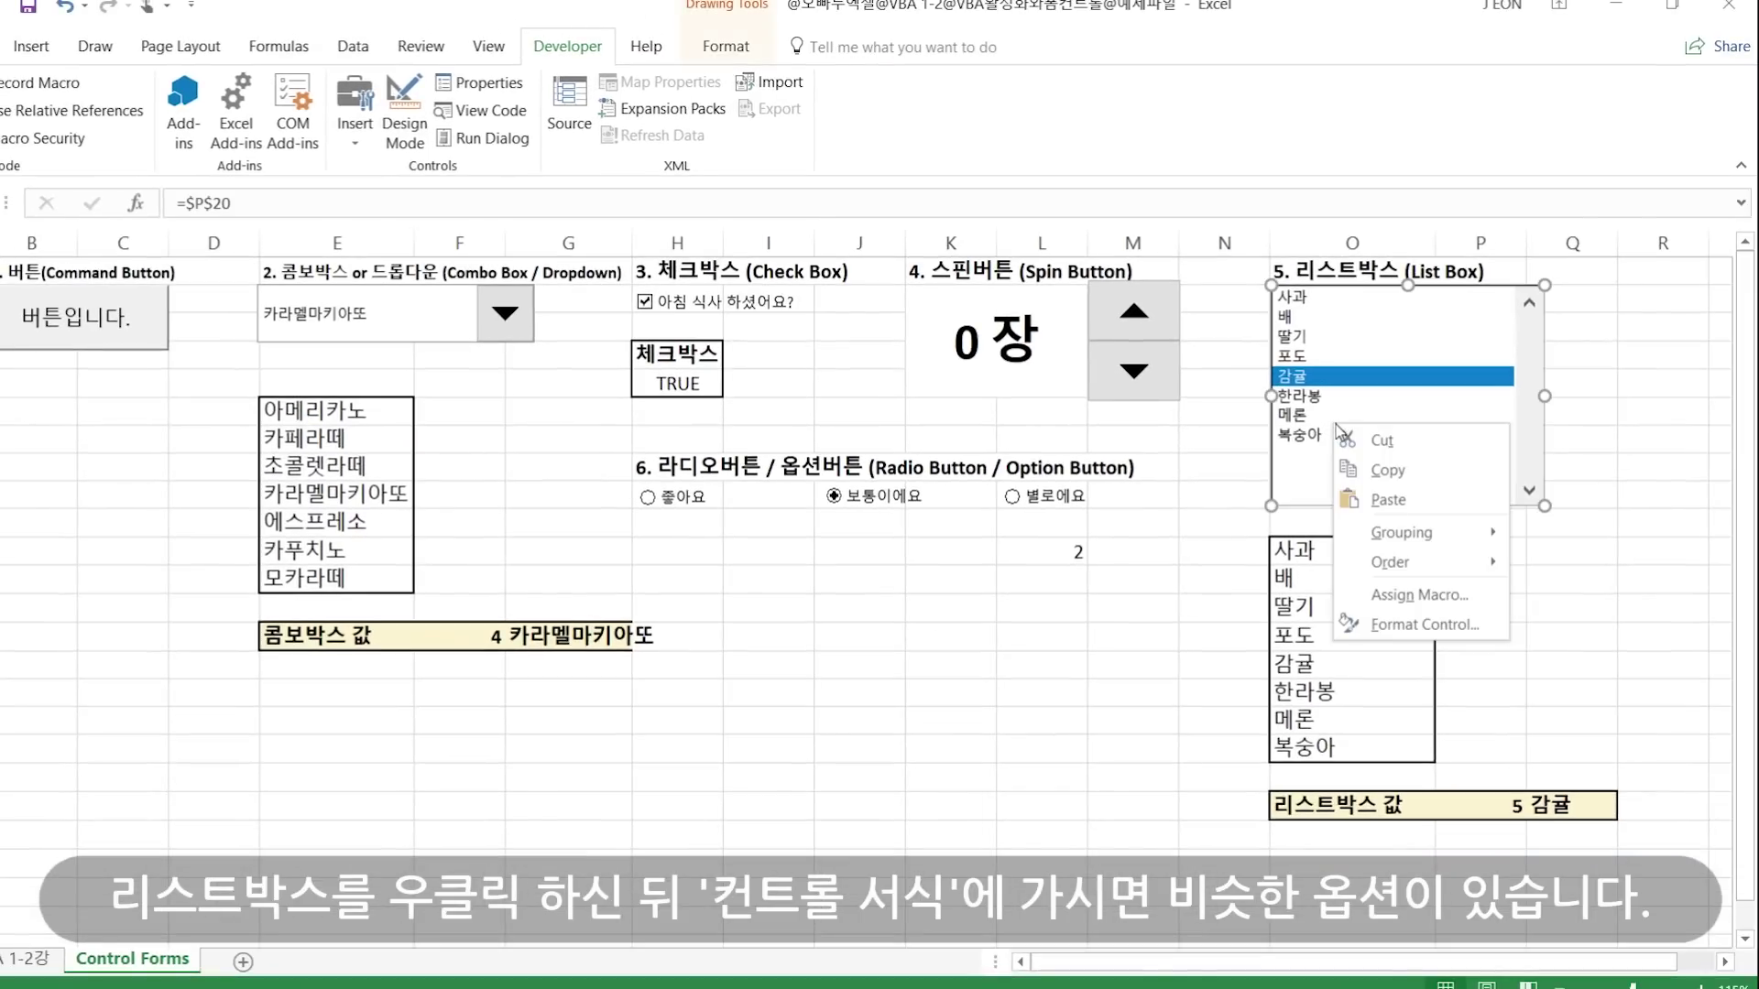
click(1425, 624)
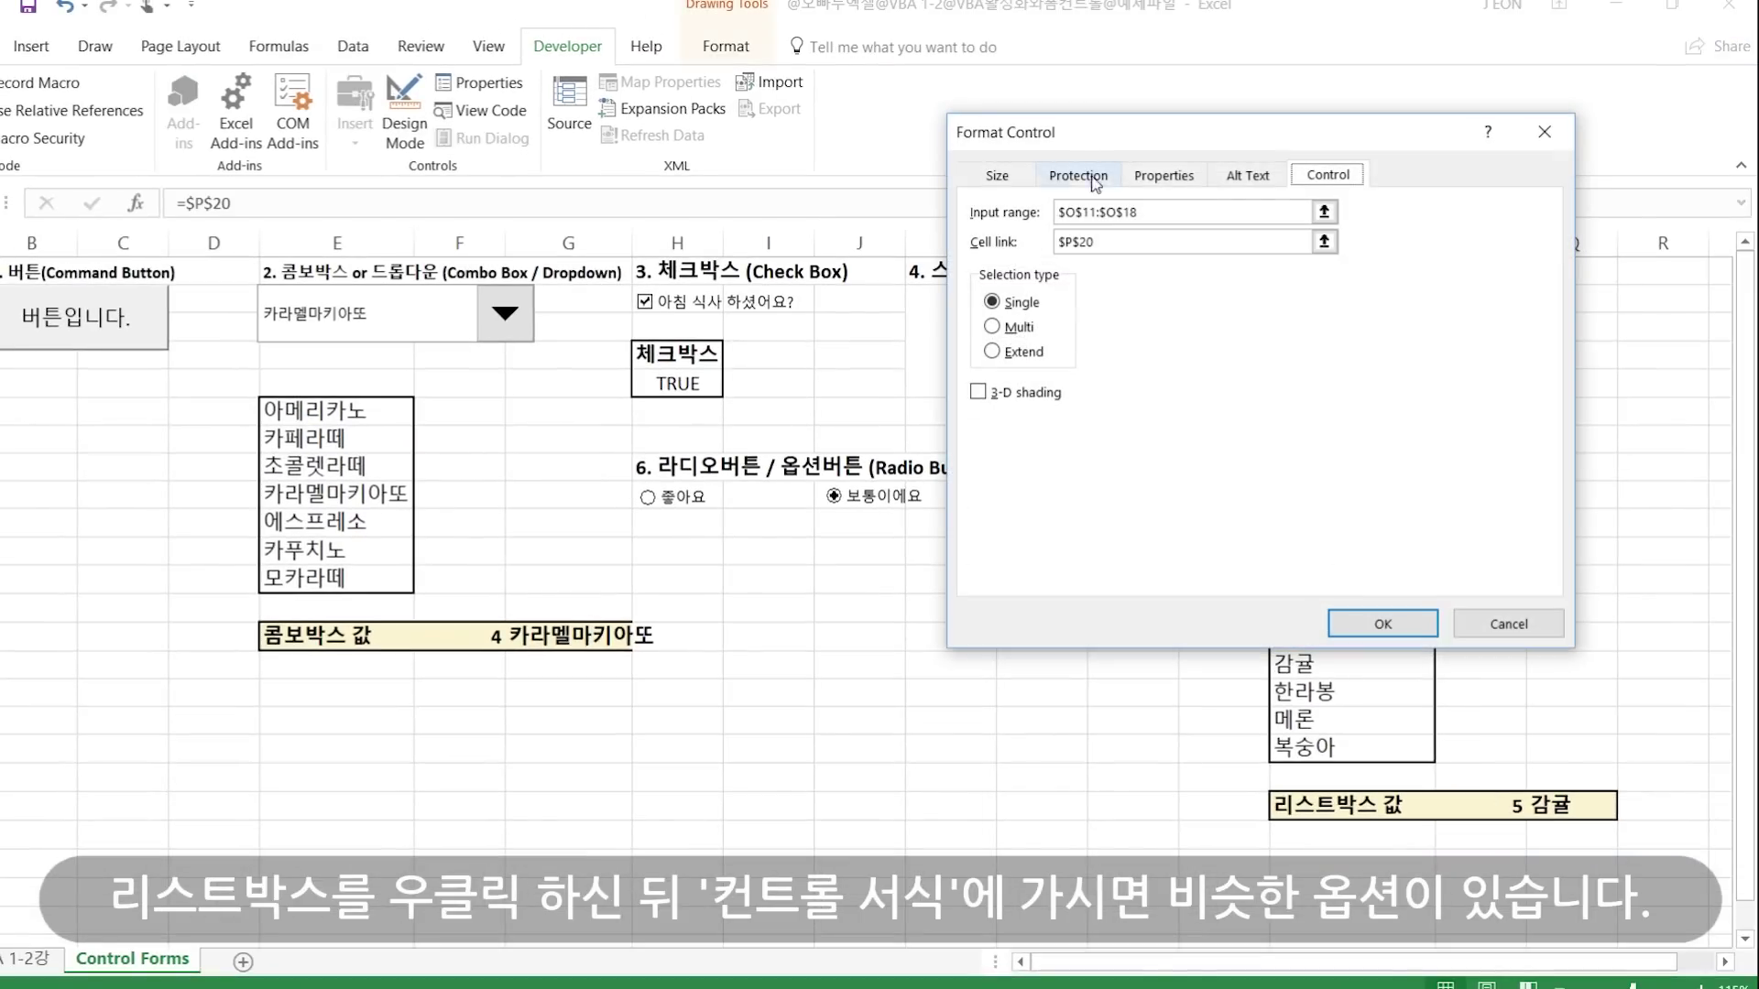
drag(1095, 140, 646, 93)
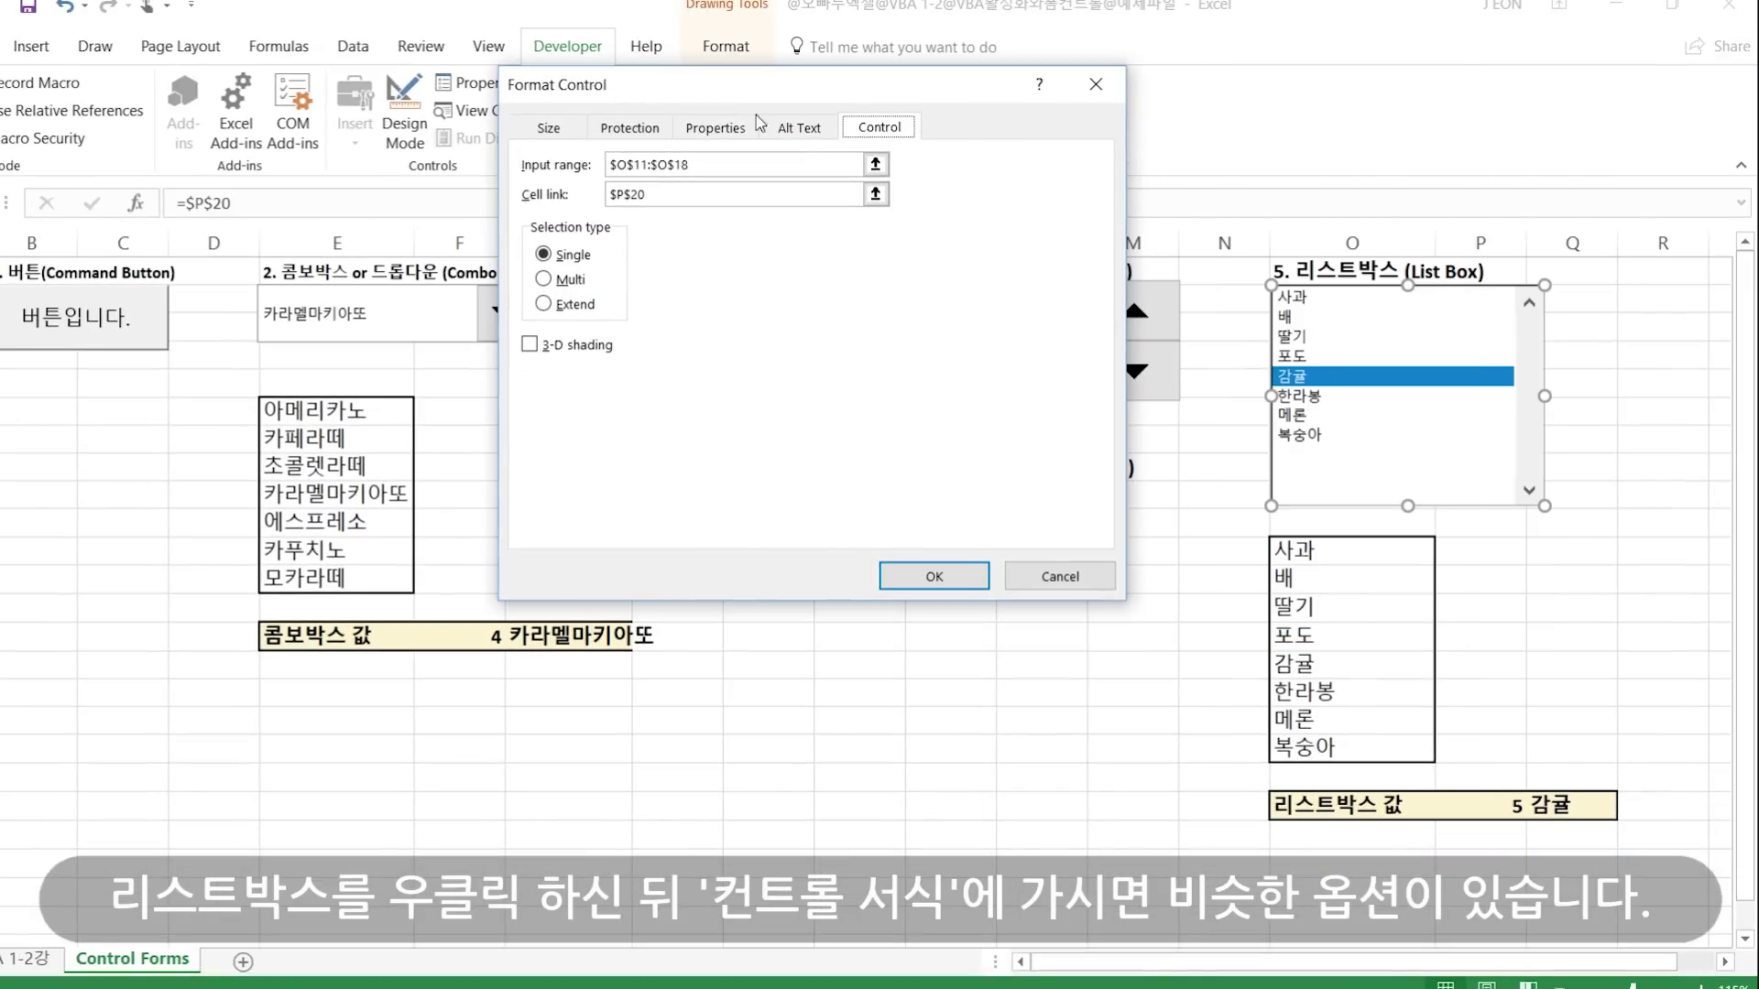
click(719, 163)
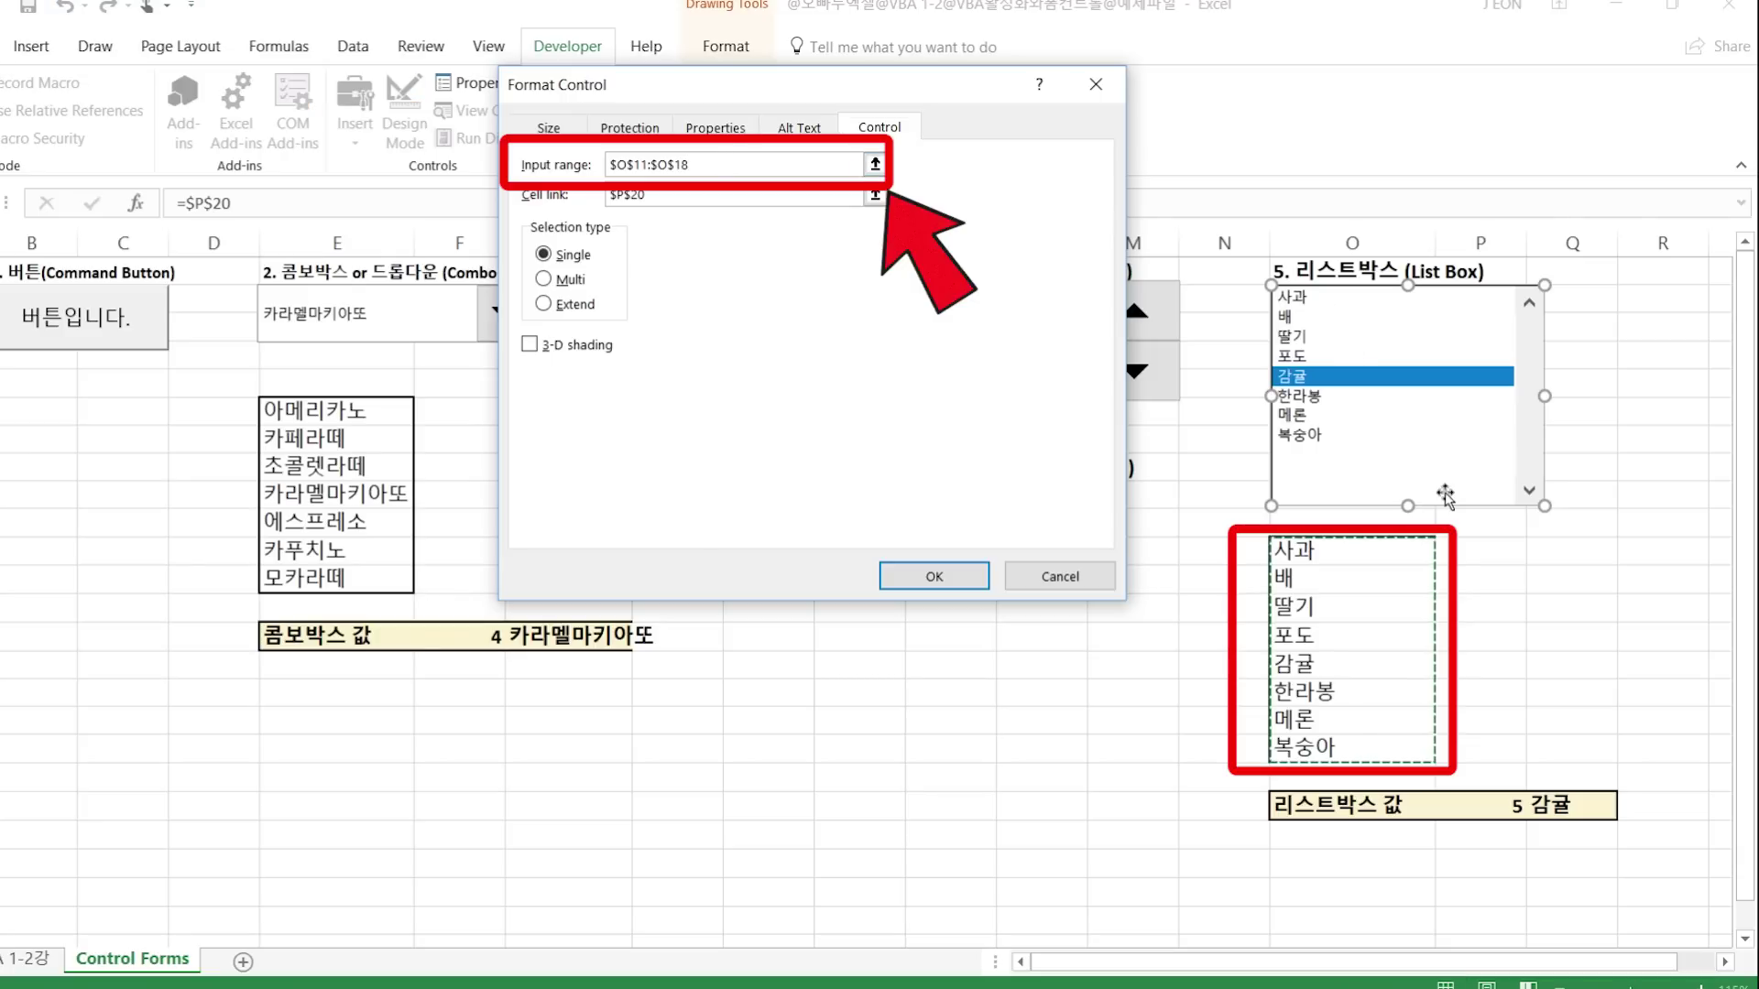
click(698, 193)
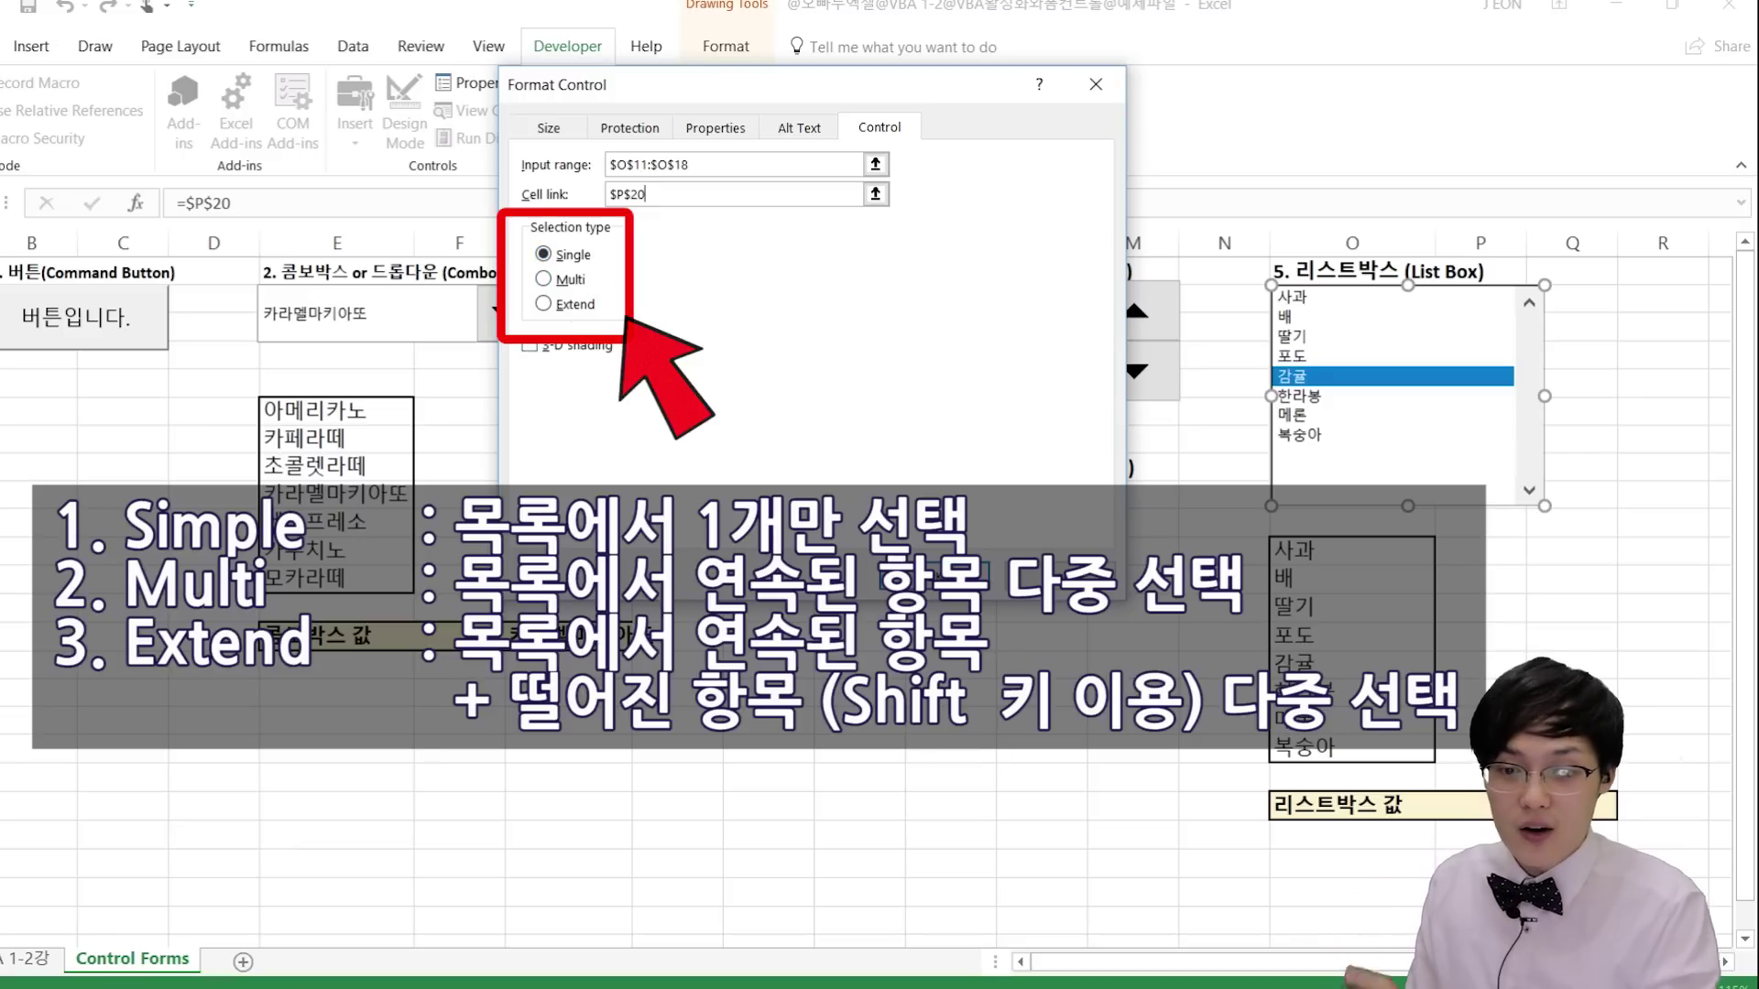
click(934, 579)
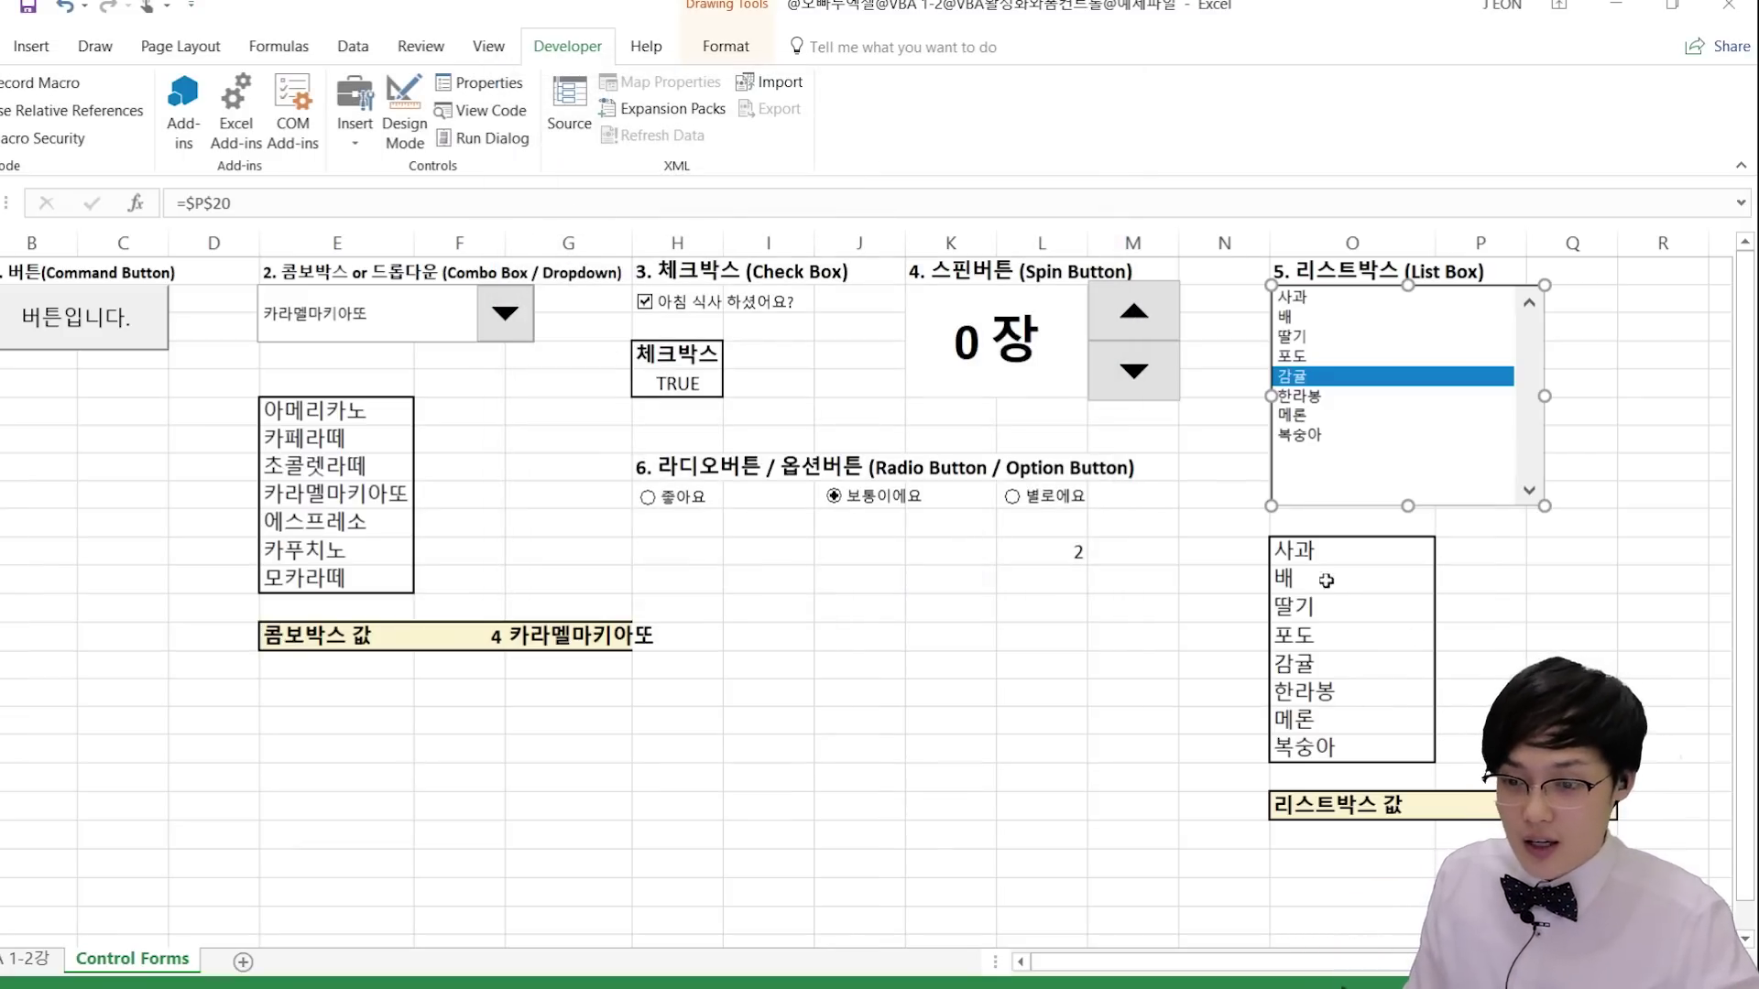
click(1310, 553)
drag(1322, 640, 1319, 747)
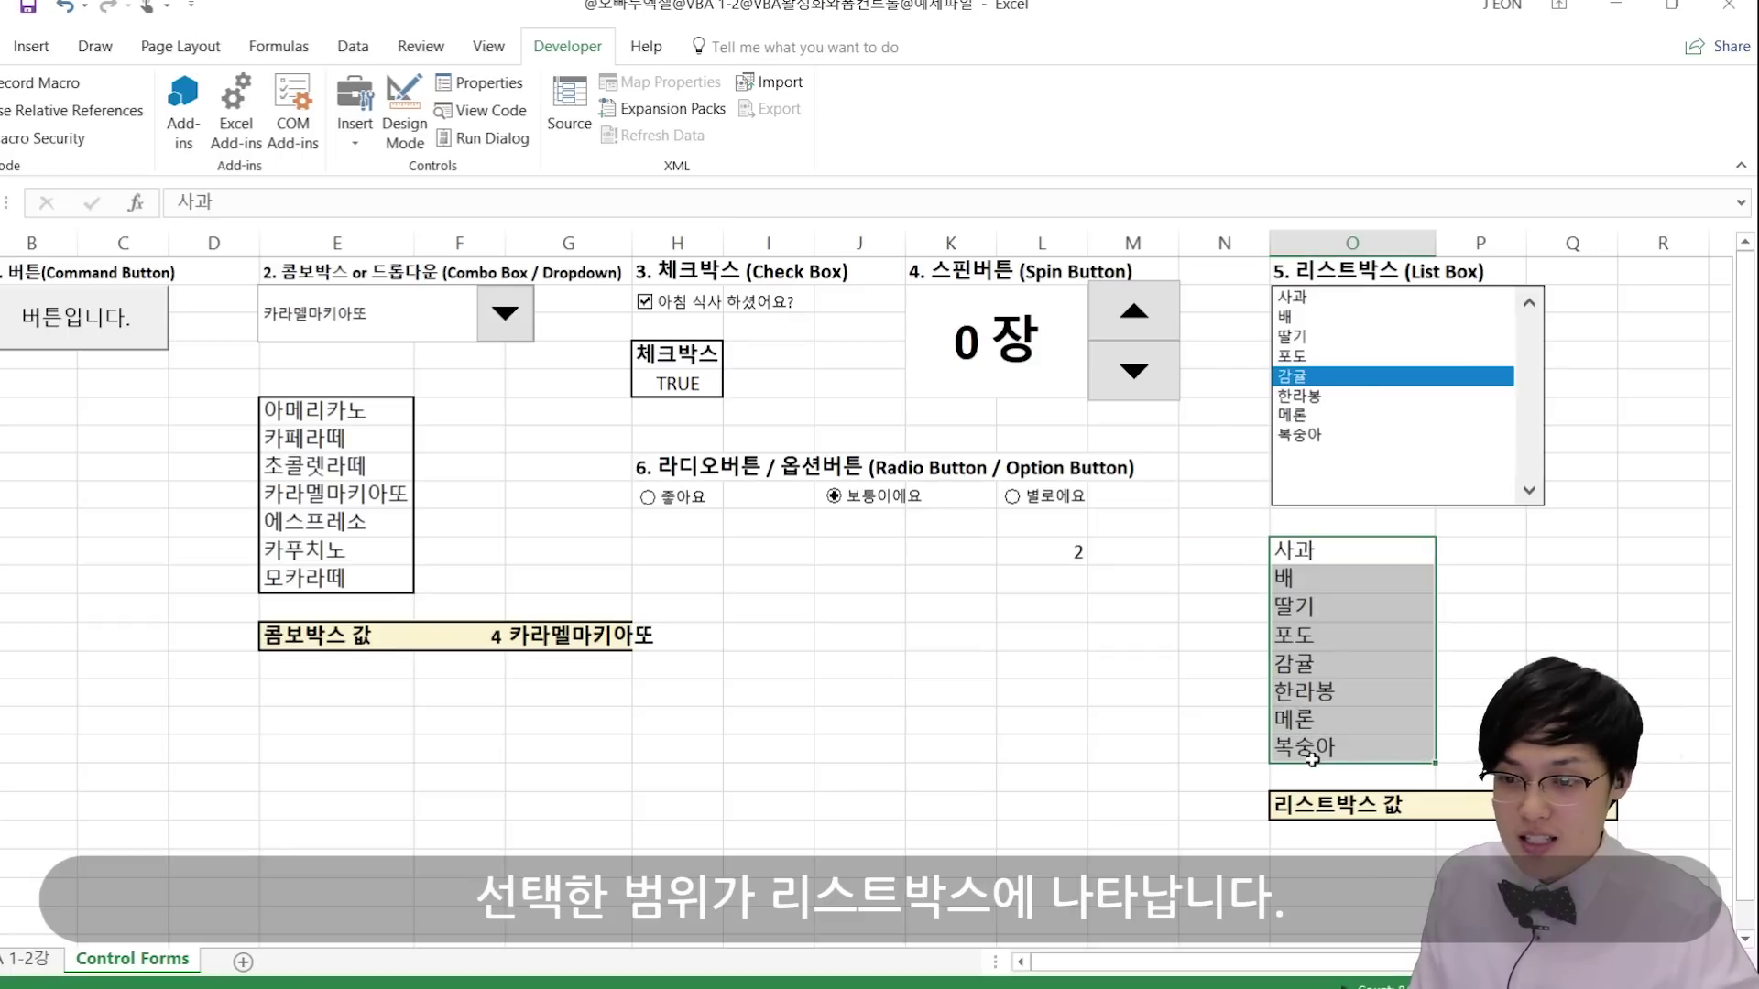
Step: Choose 배, 포도, 메론 and finally 딸기 in the list box, and inspect linked cell P20 and the INDEX formula in Q20
click(1339, 318)
click(1340, 359)
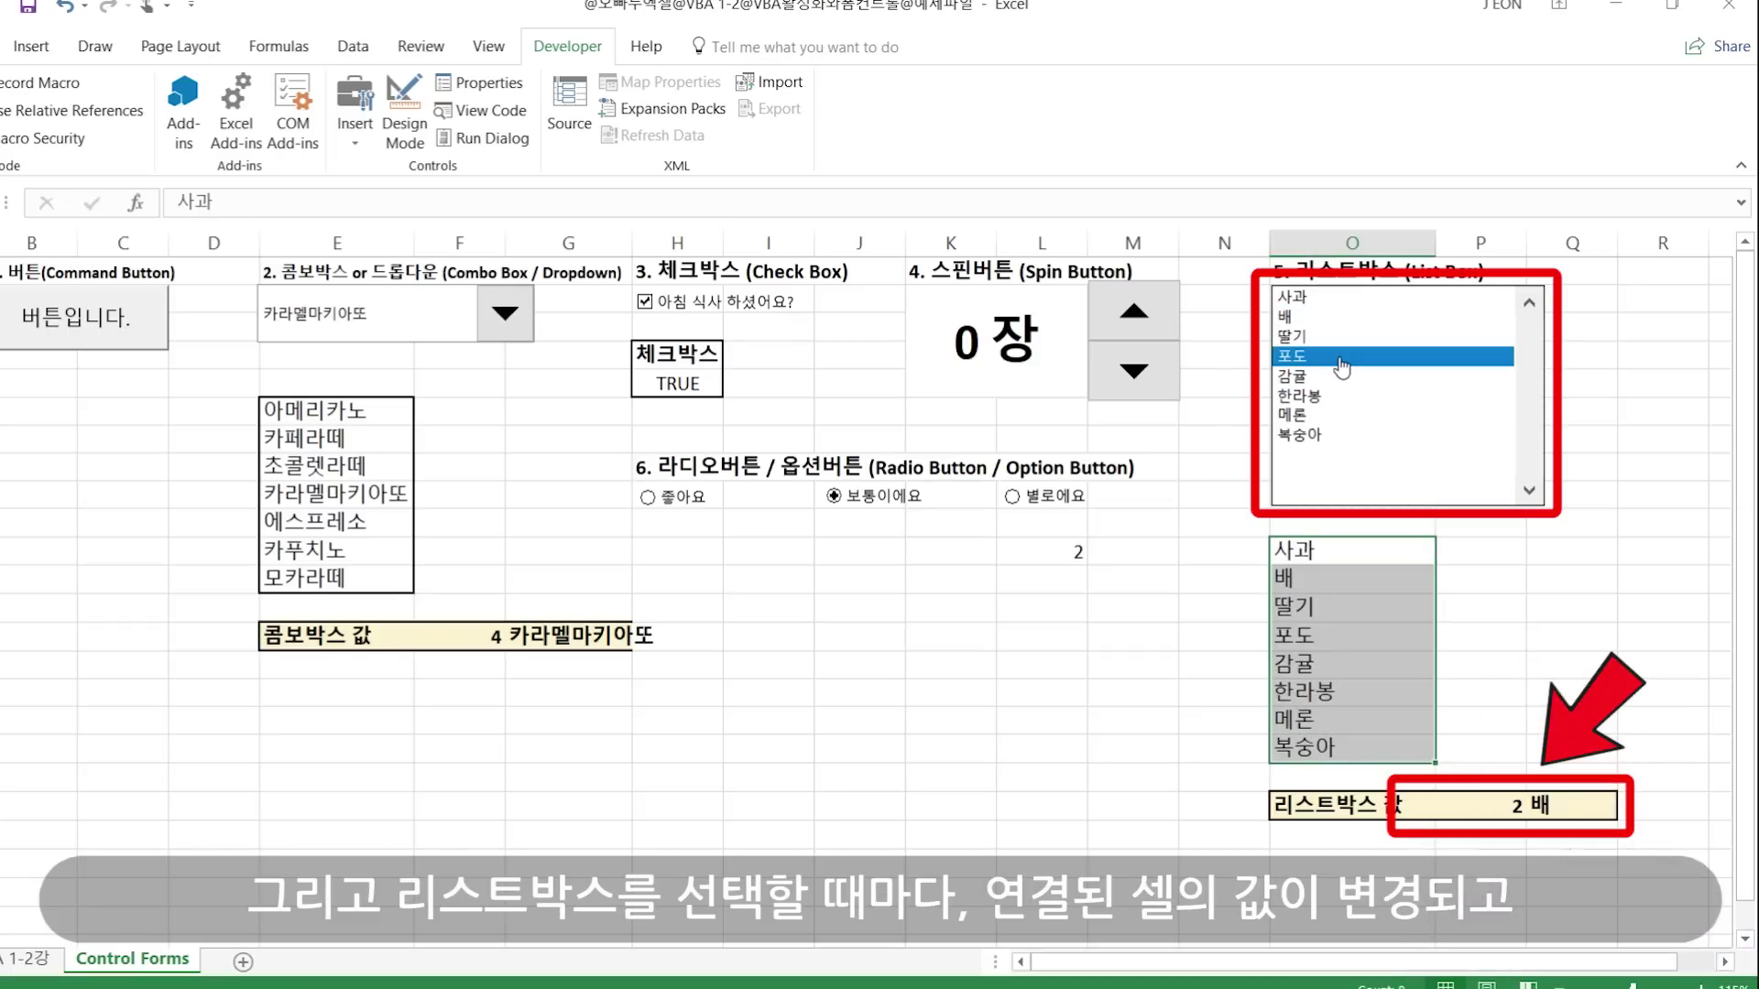
click(1339, 414)
click(1319, 339)
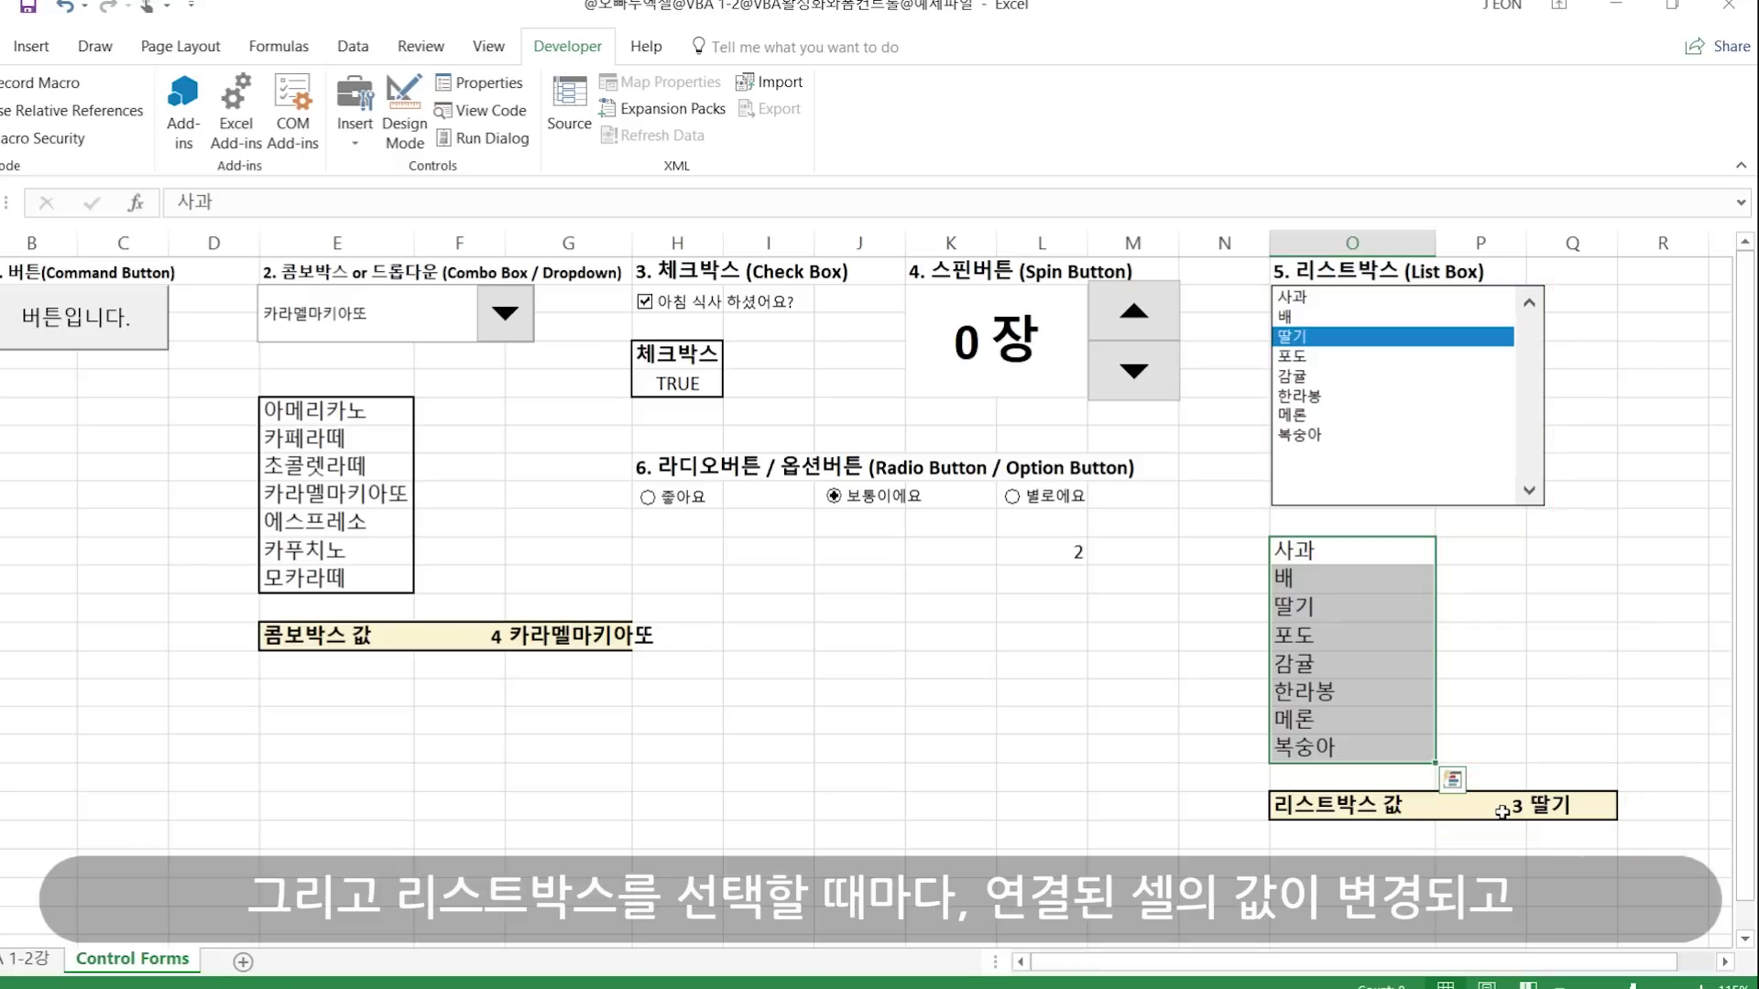
click(1504, 812)
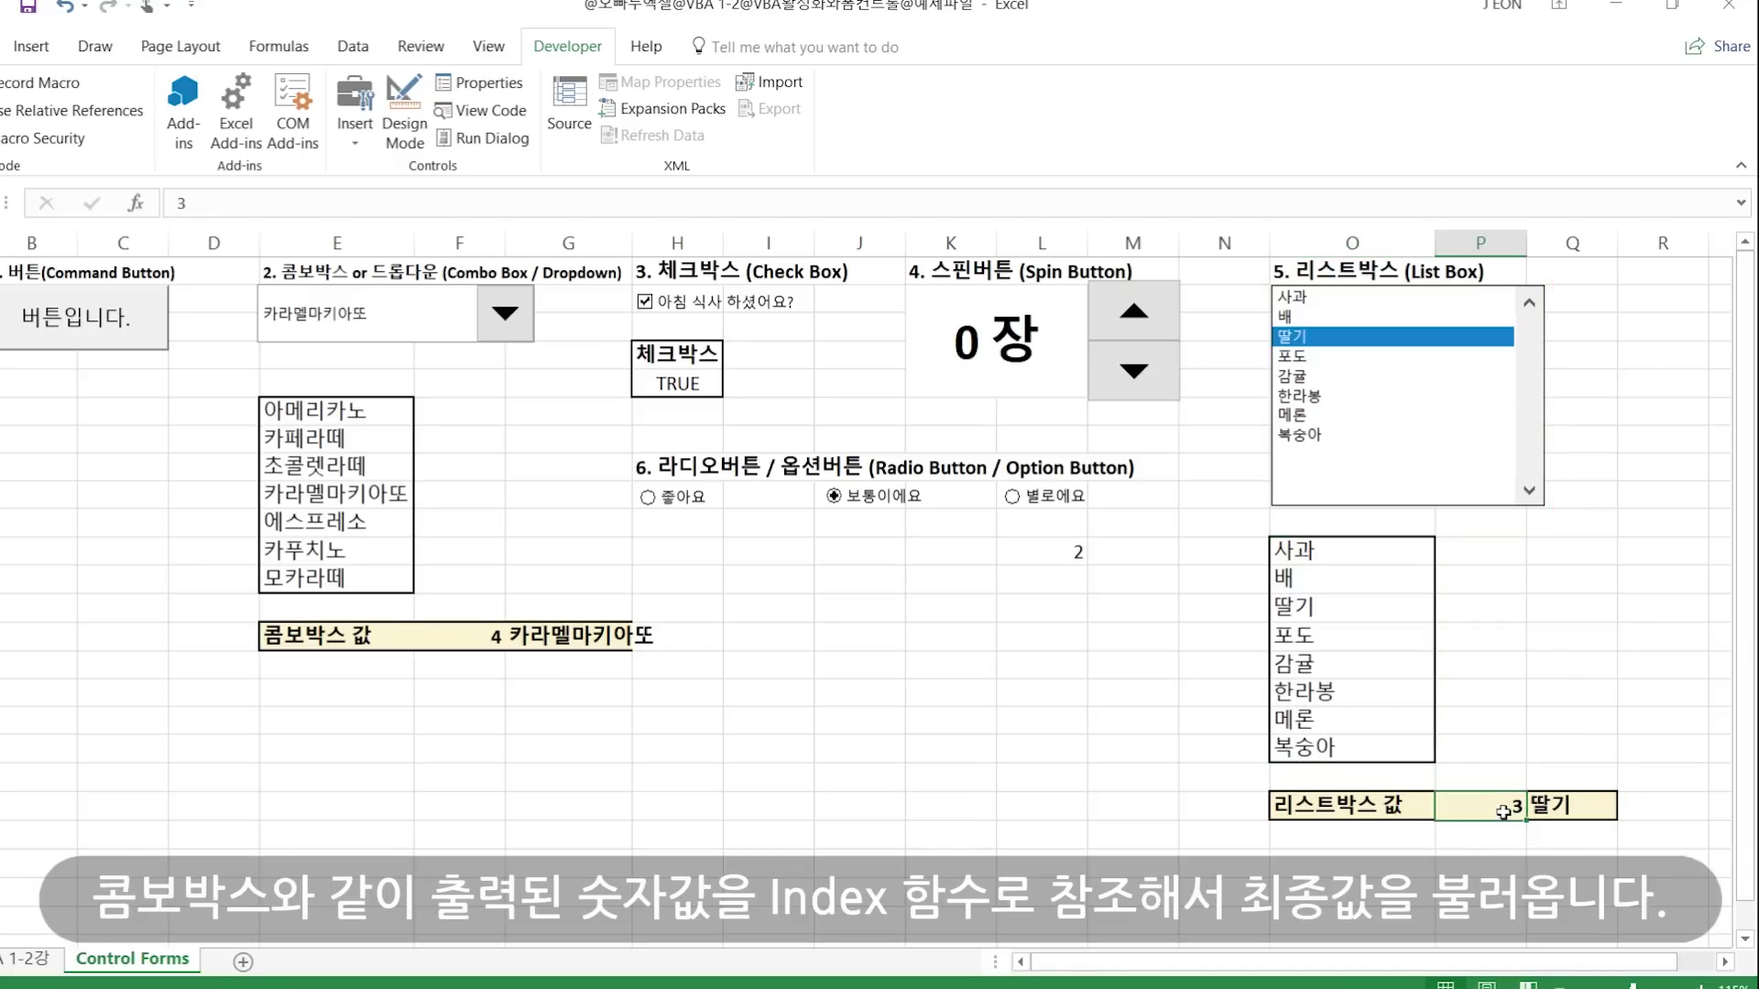
click(1560, 806)
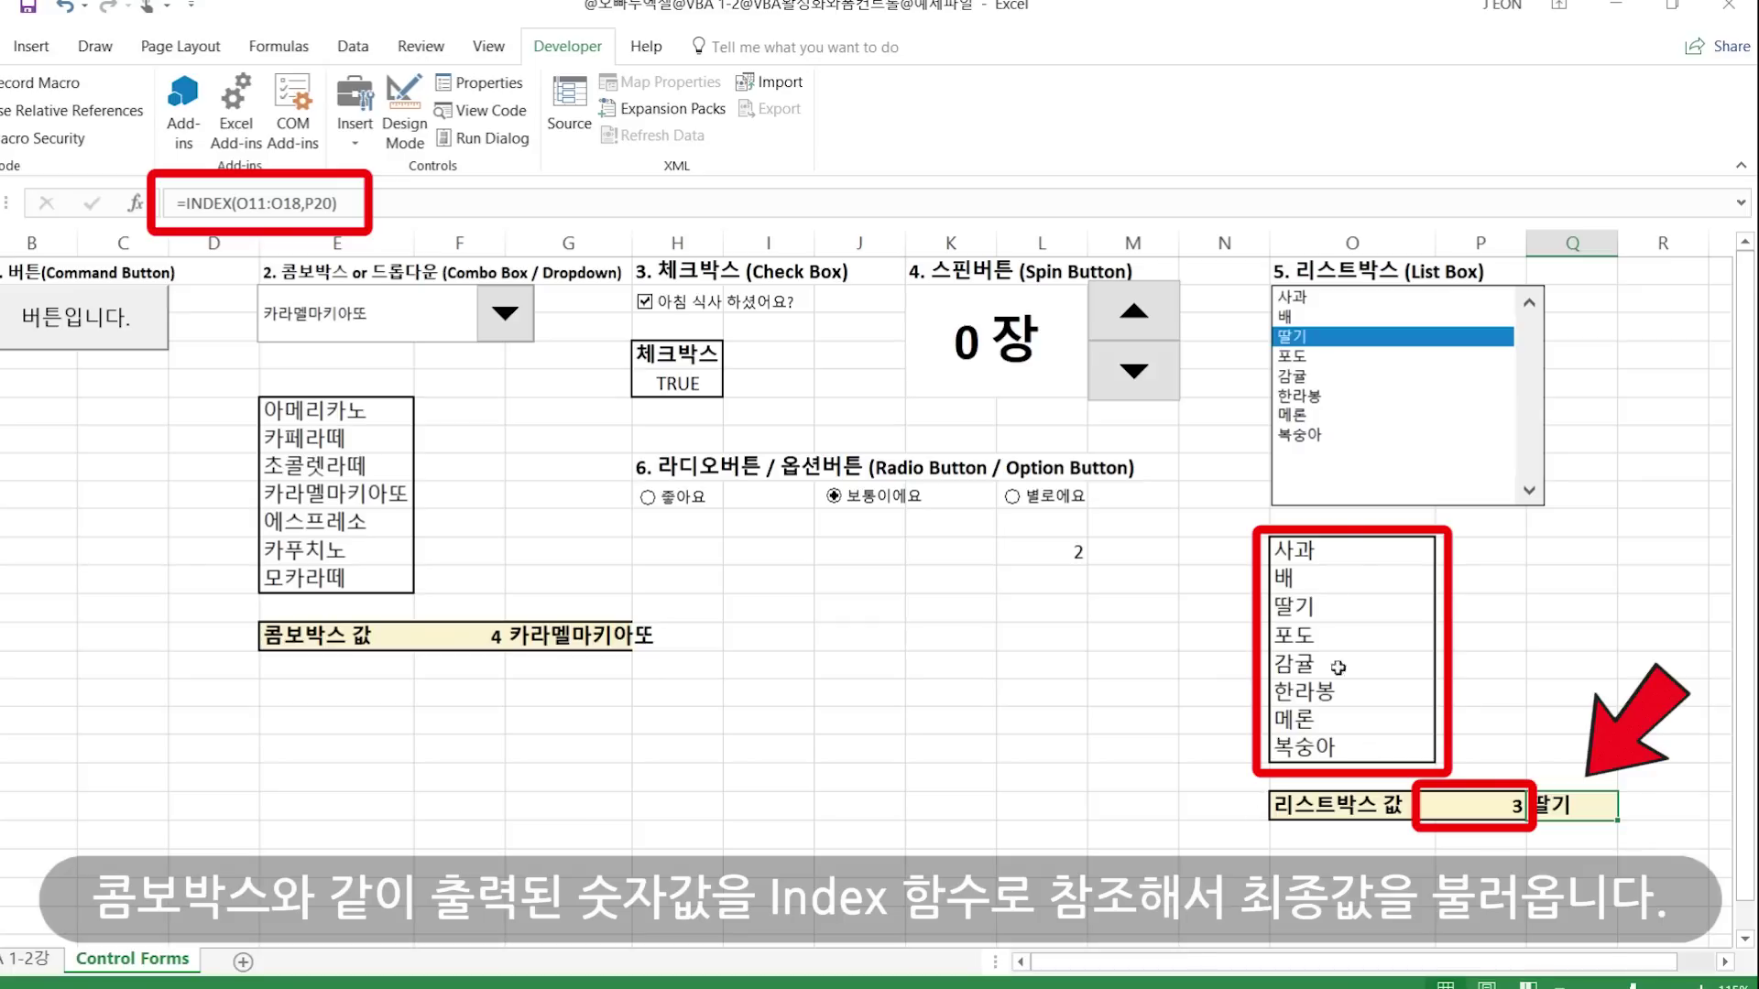
Step: Replace 딸기 in cell O13 of the fruit source list with 스트로베리, using the Korean input language
click(1338, 605)
key(super+space)
key(super+space)
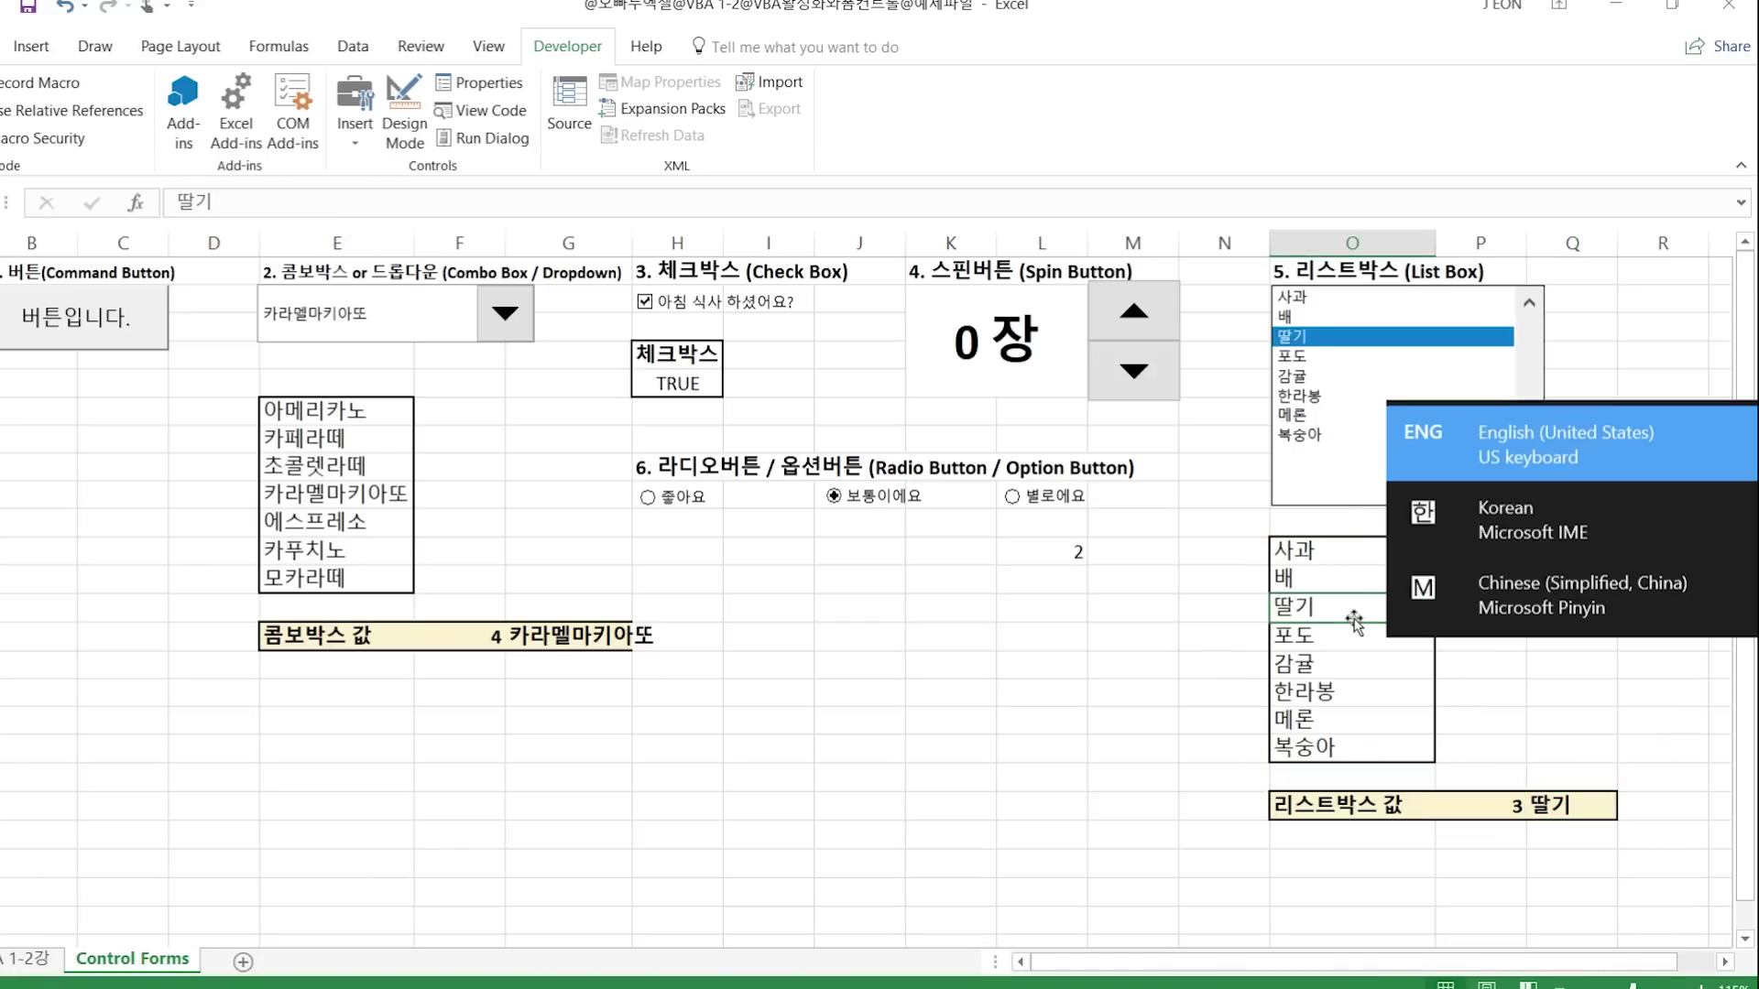
text(스트로)
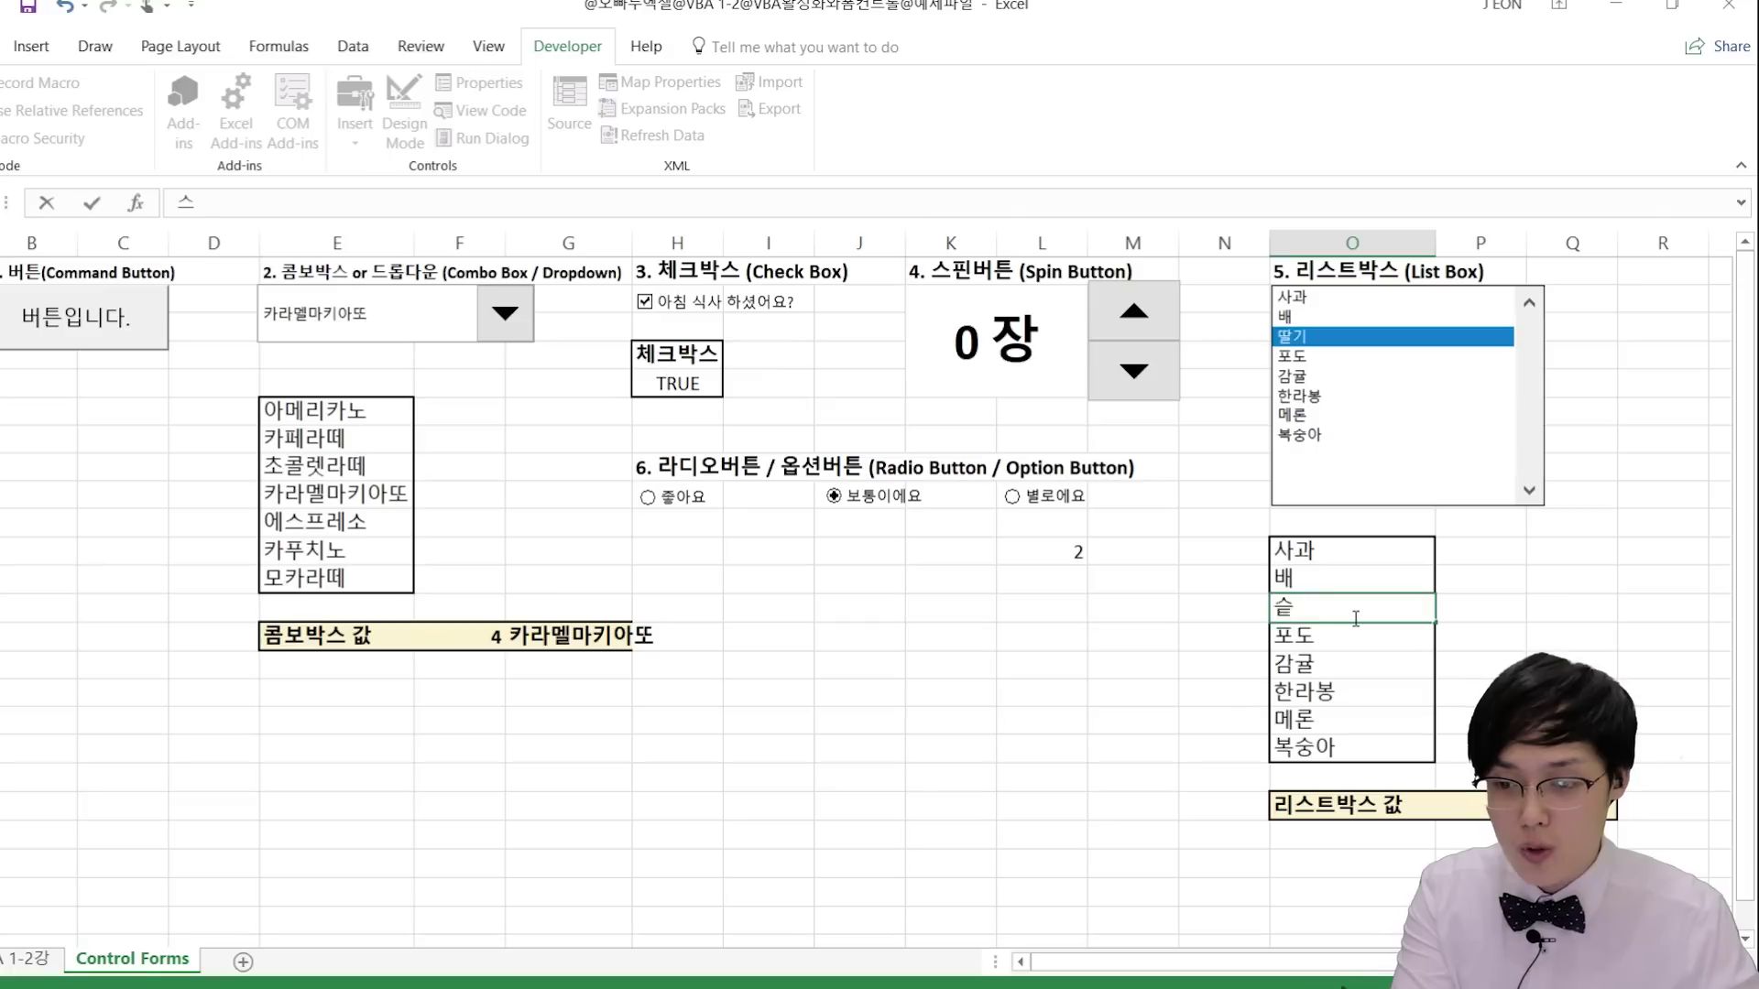
text(베리)
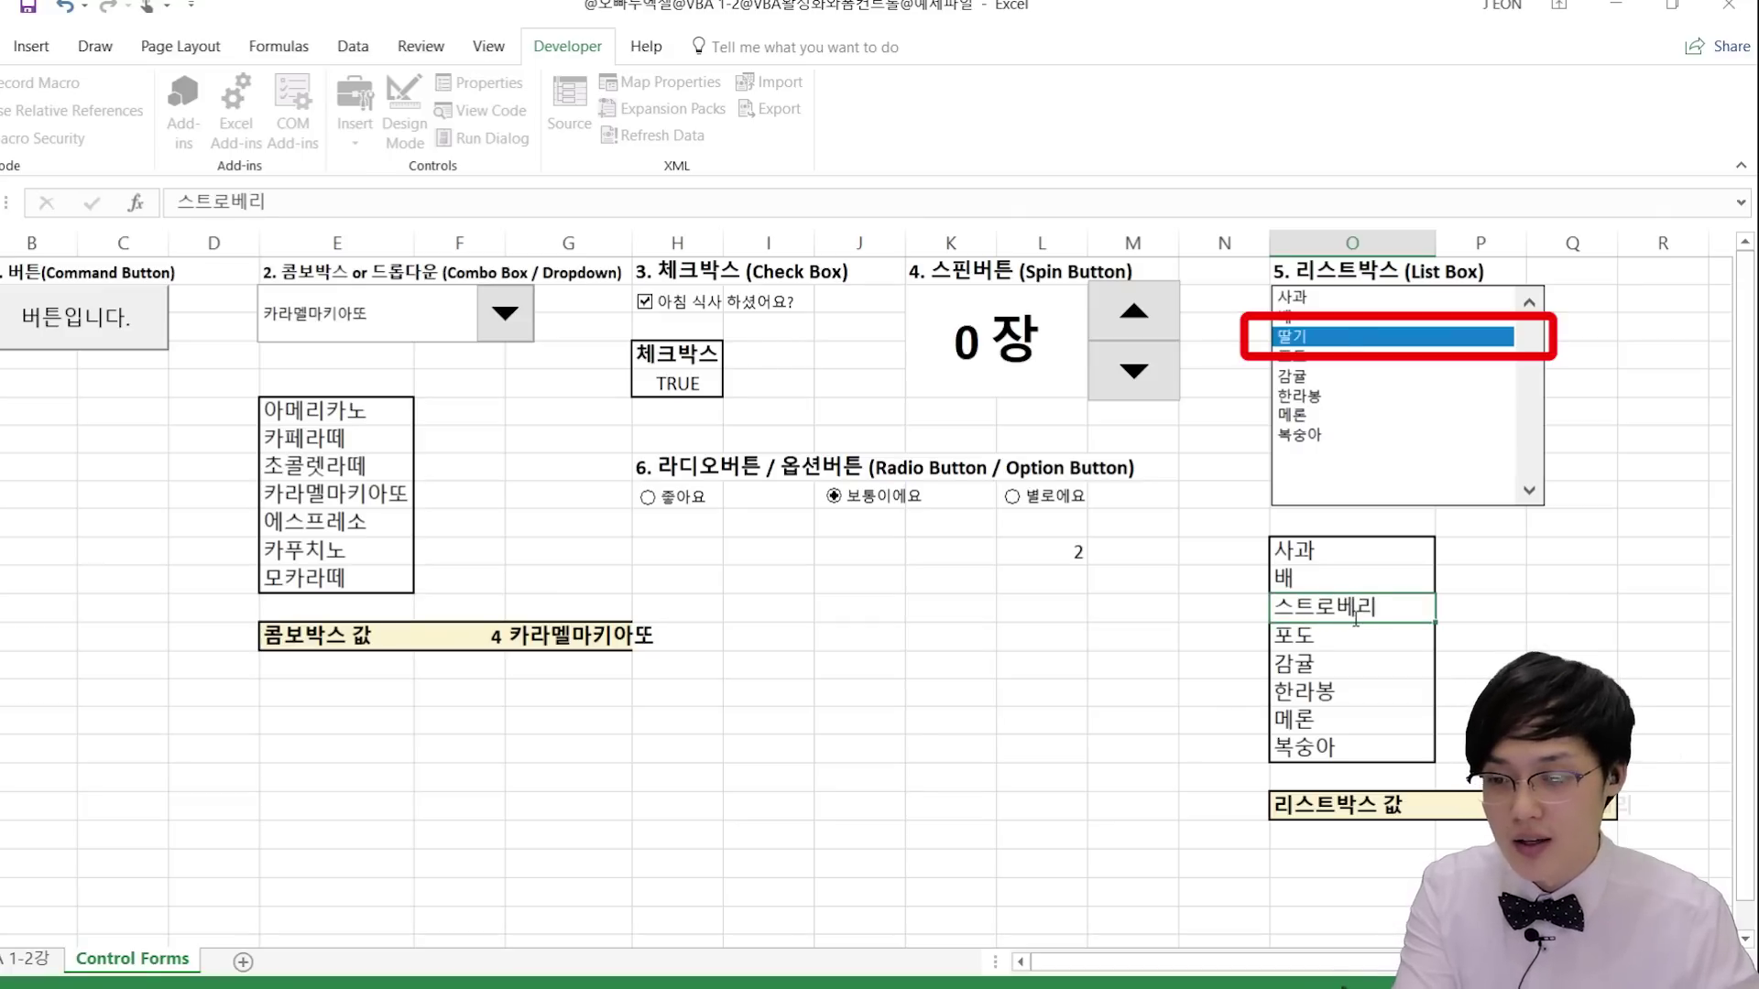
key(Return)
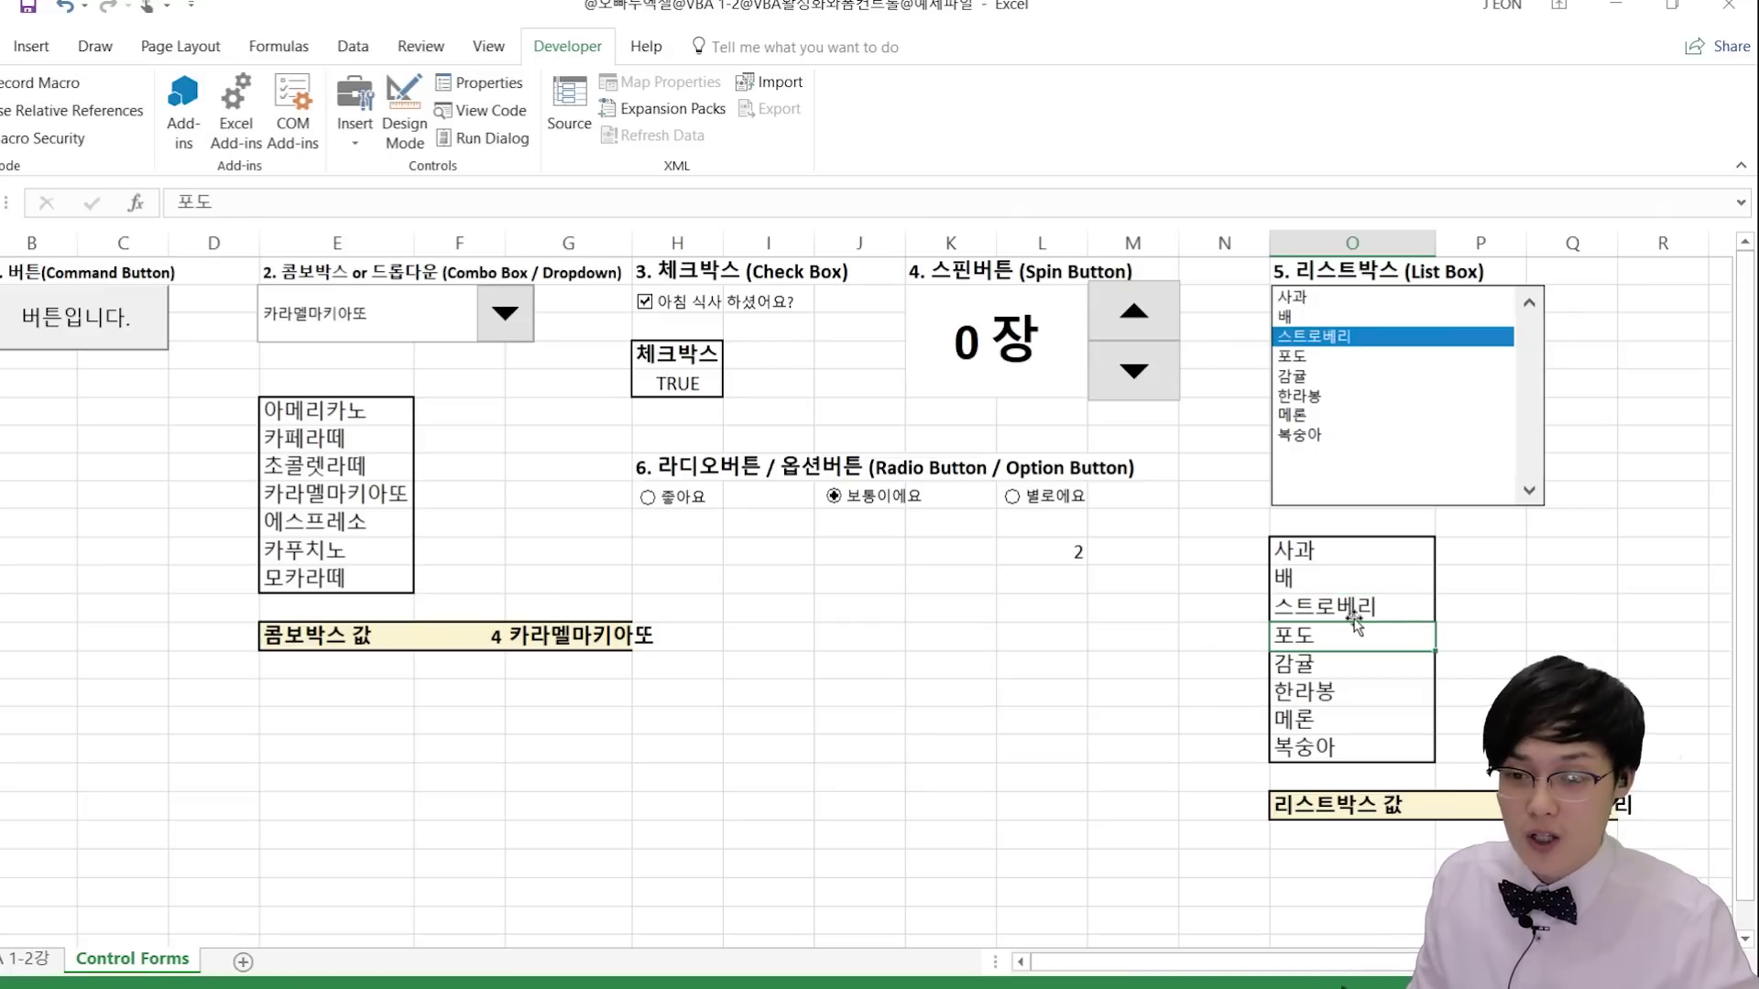
Step: Restore the third entry of the fruit source list, cell O13, to 딸기
click(1363, 605)
text(딸기)
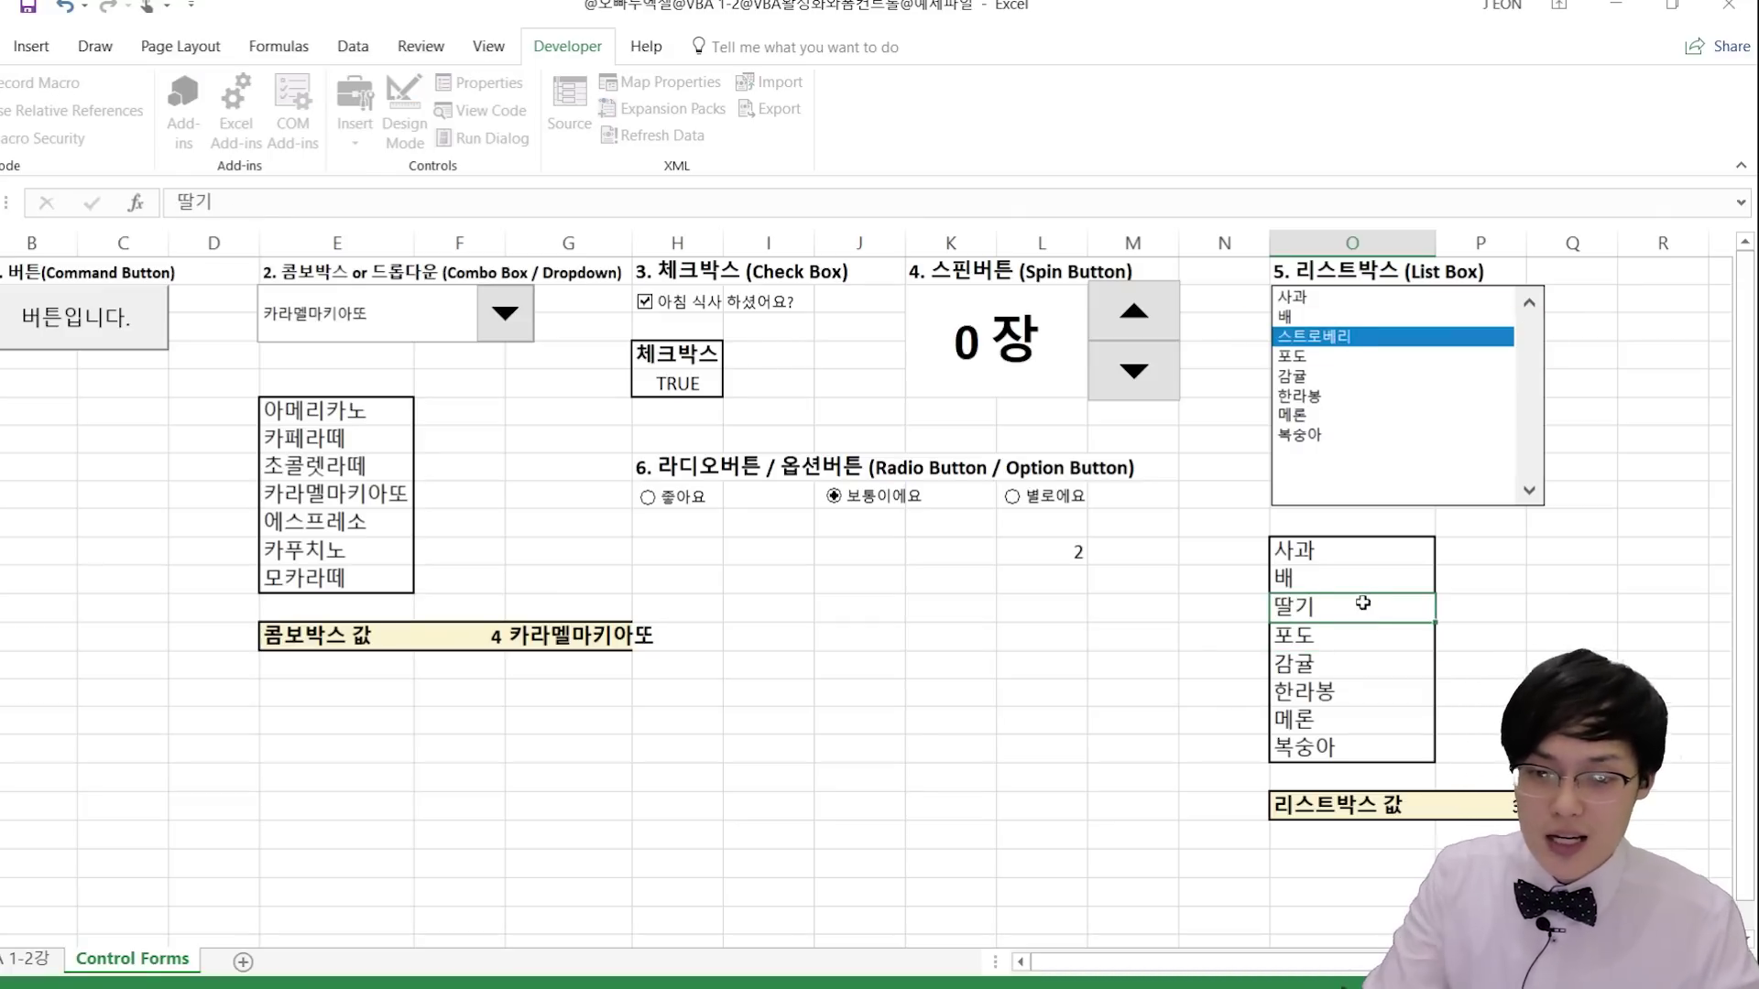
key(Return)
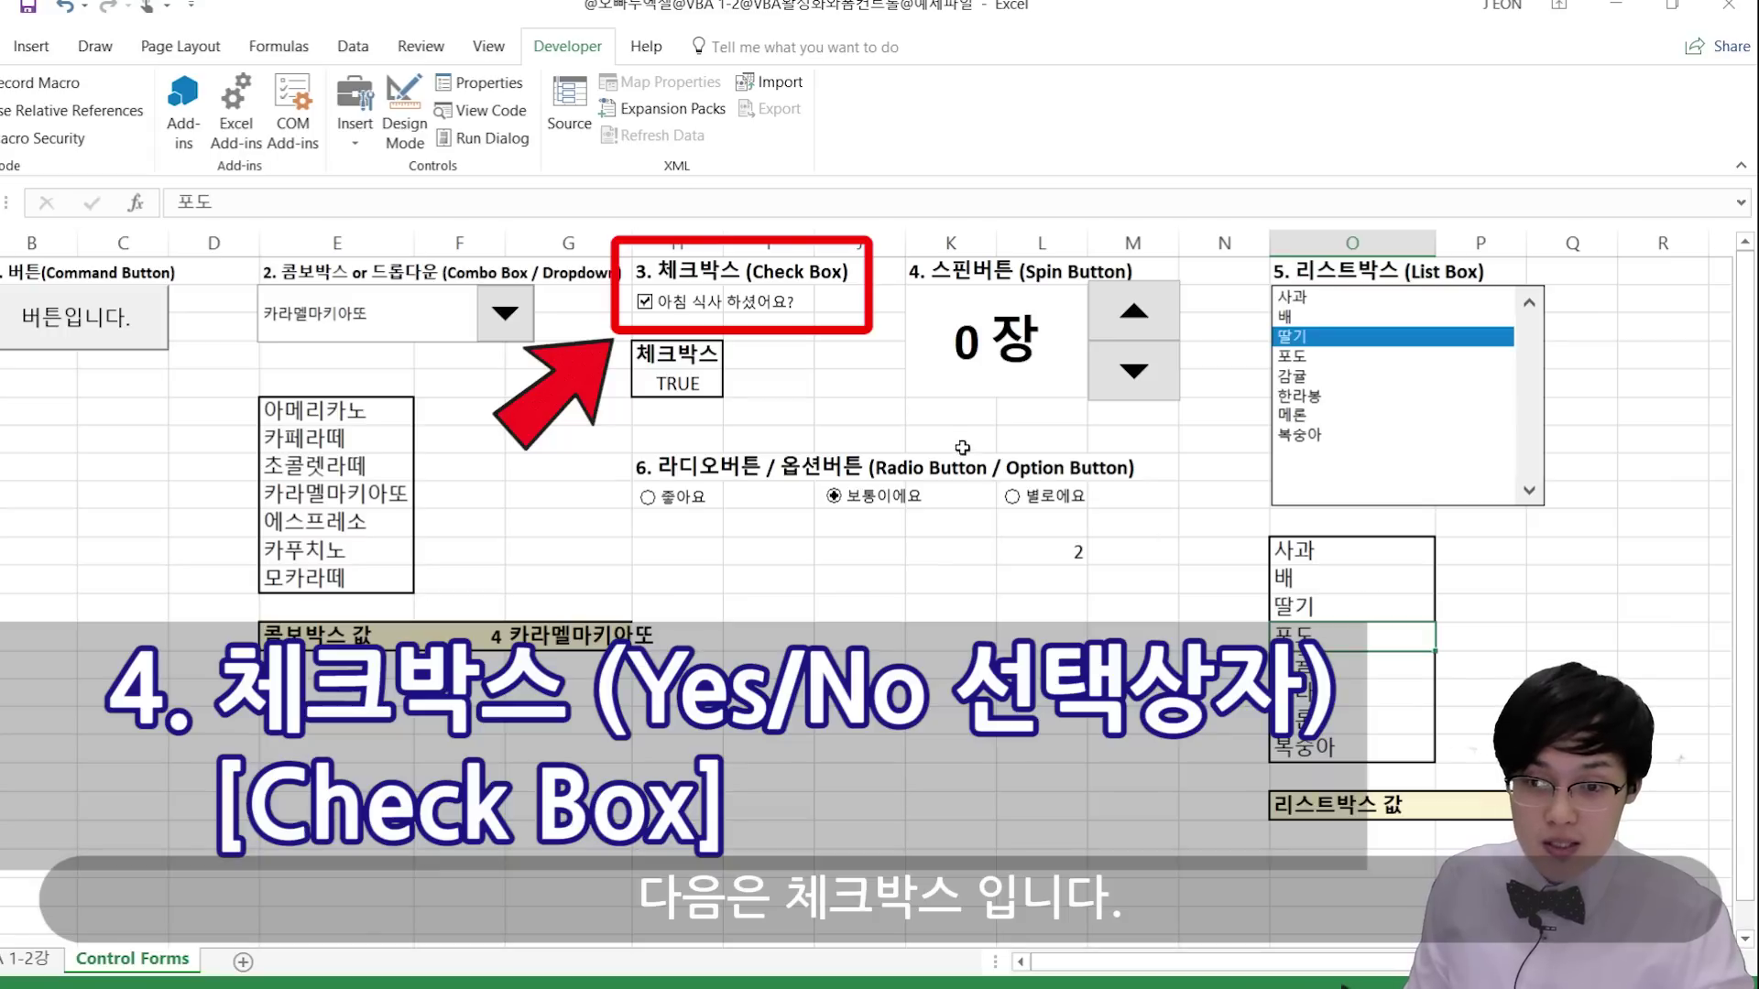
Step: Review the check box's value and cell link in its Format Control settings, and deselect the control
right_click(689, 303)
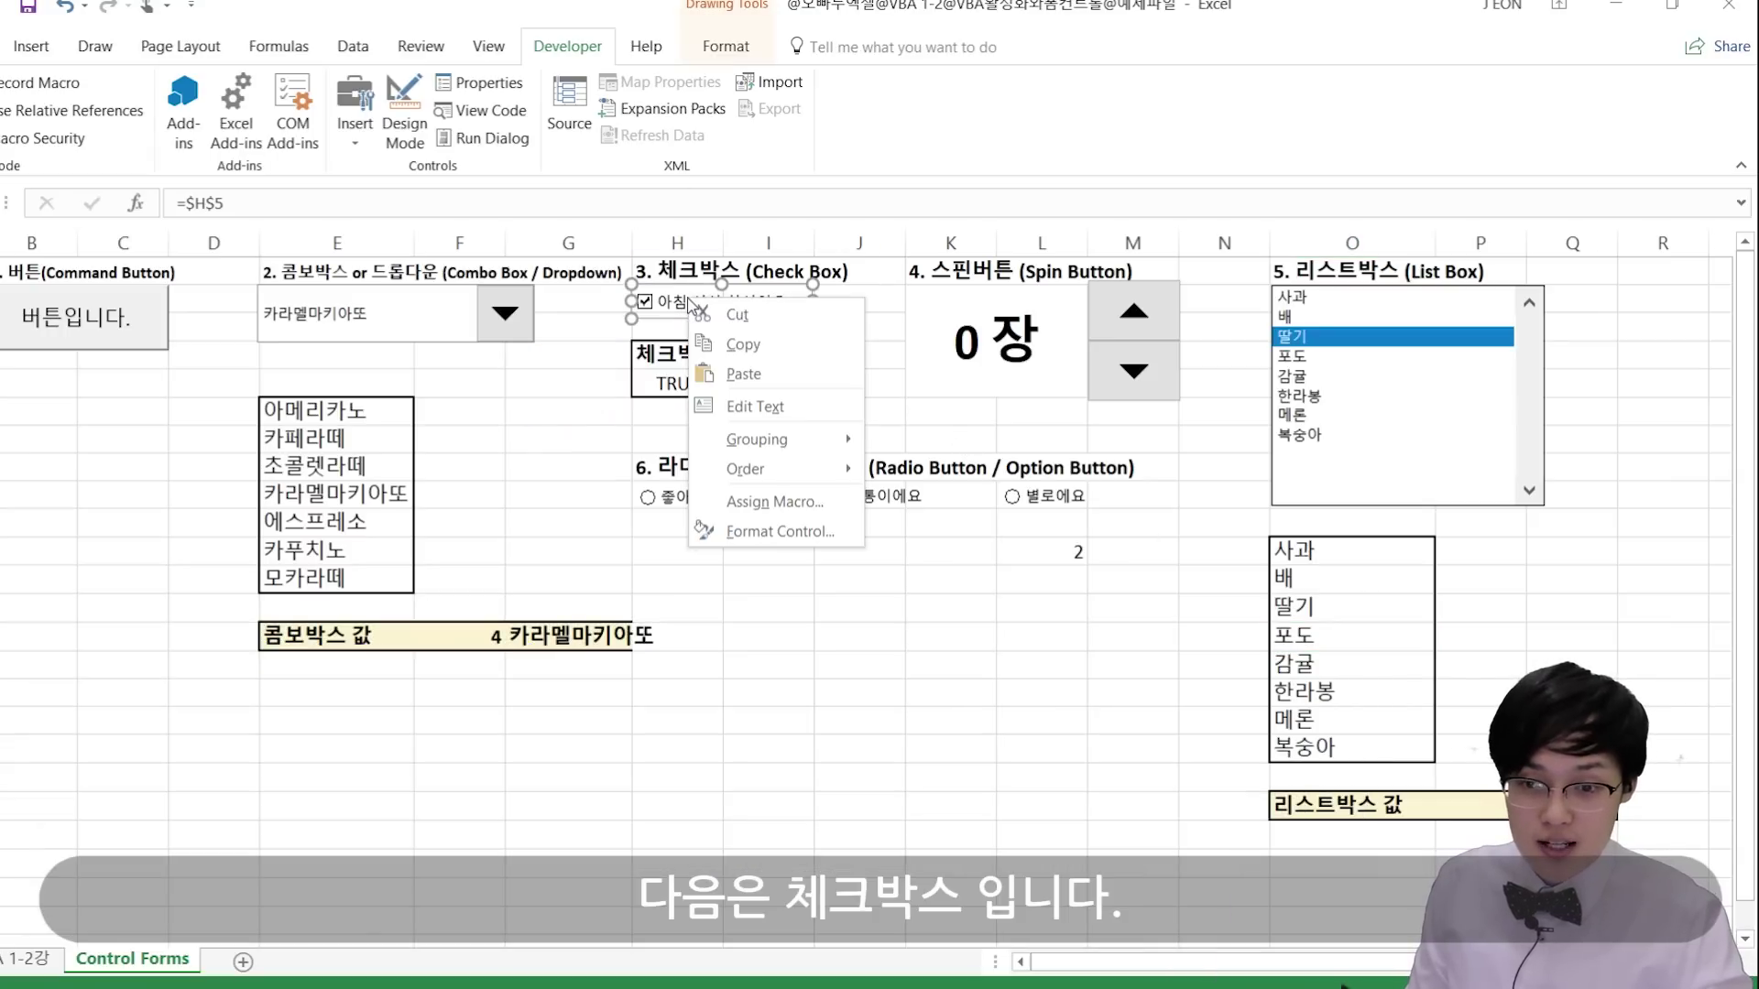
click(772, 535)
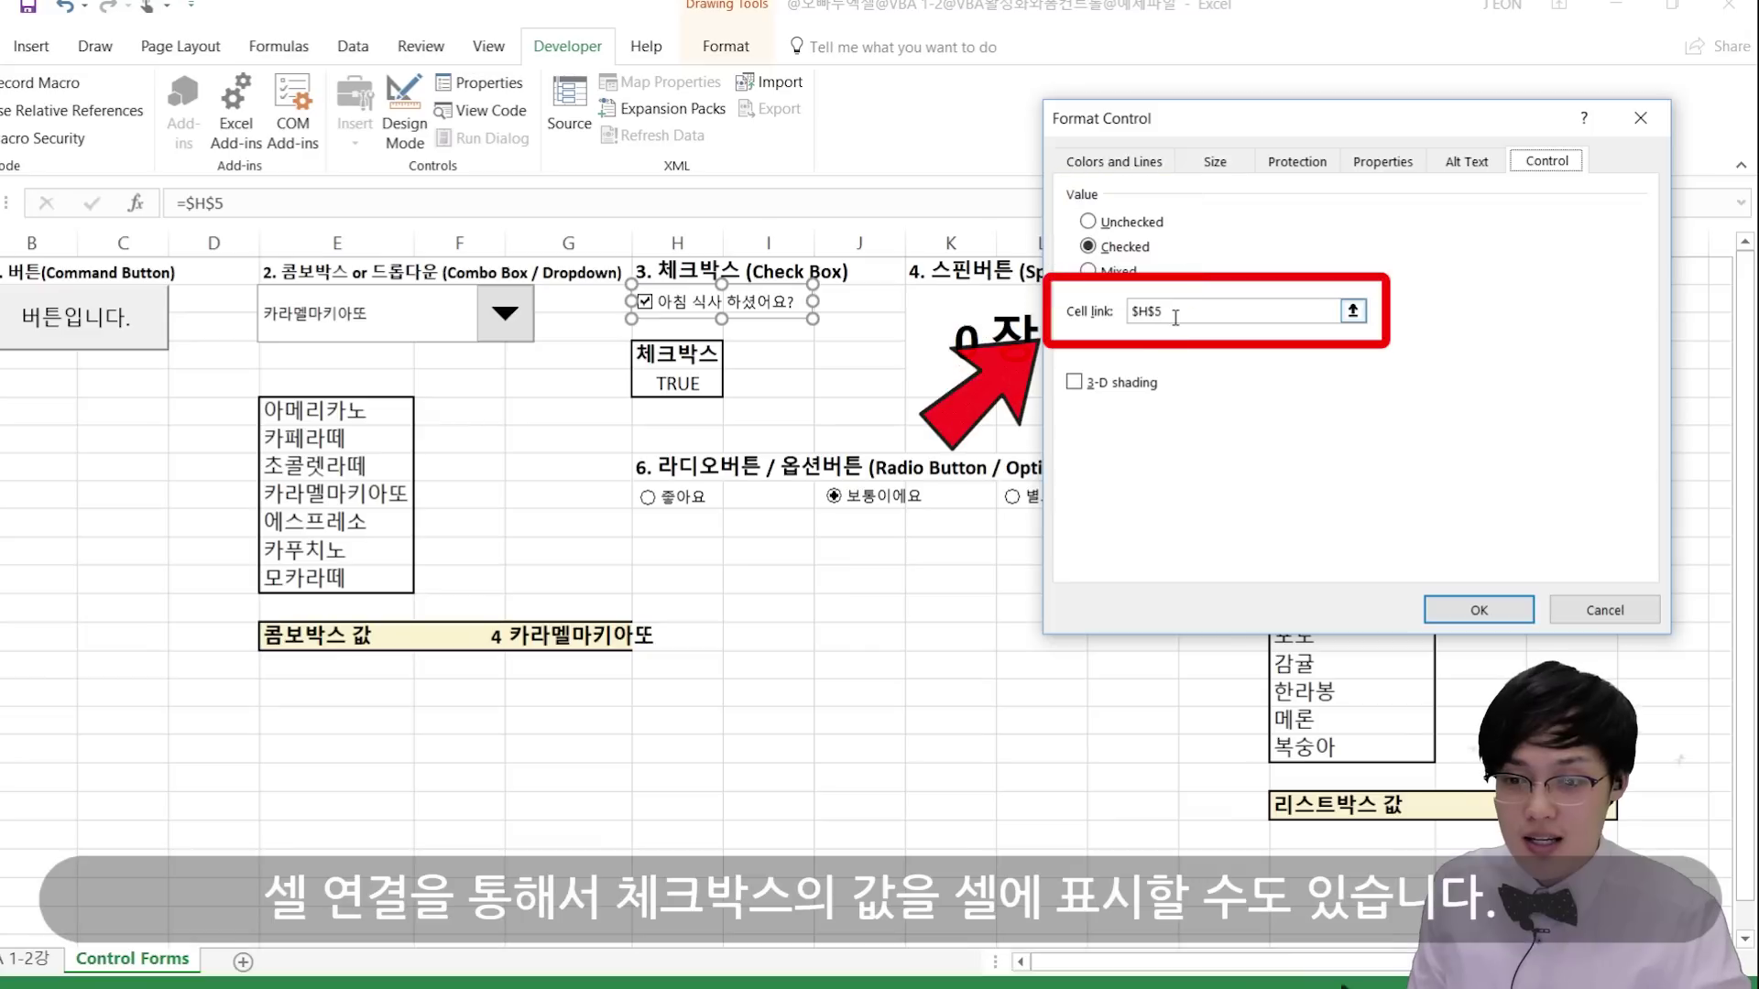
click(1170, 312)
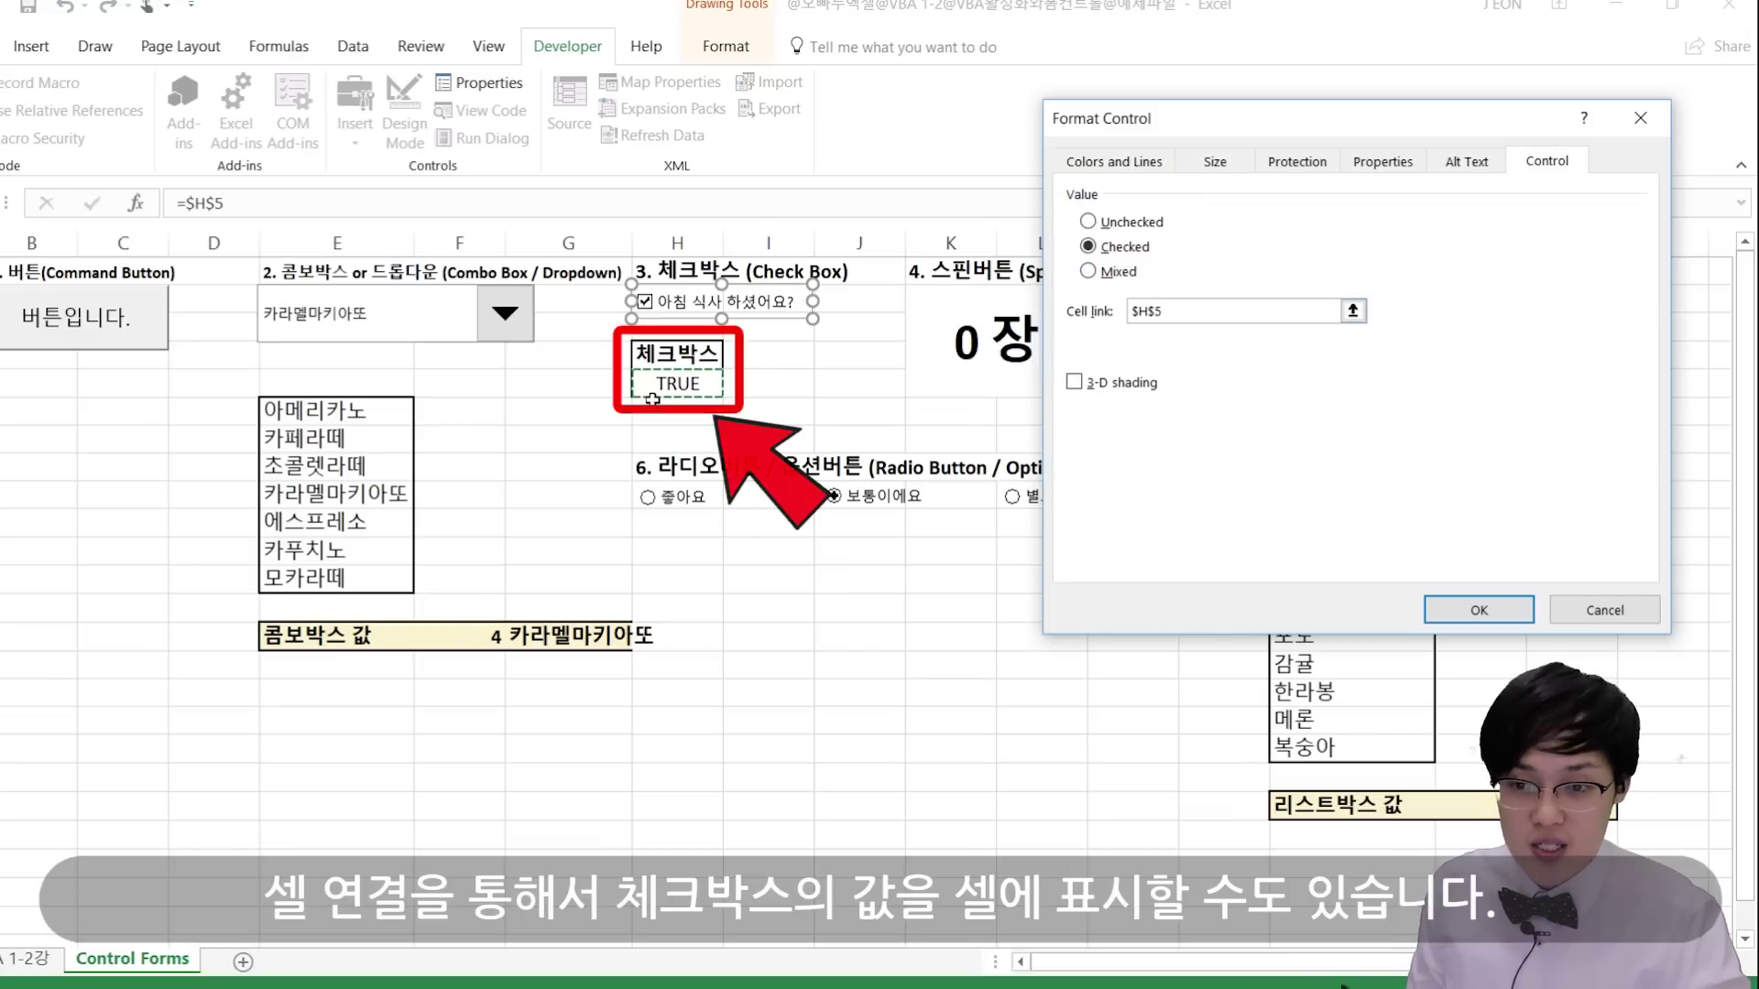
click(1478, 610)
click(738, 383)
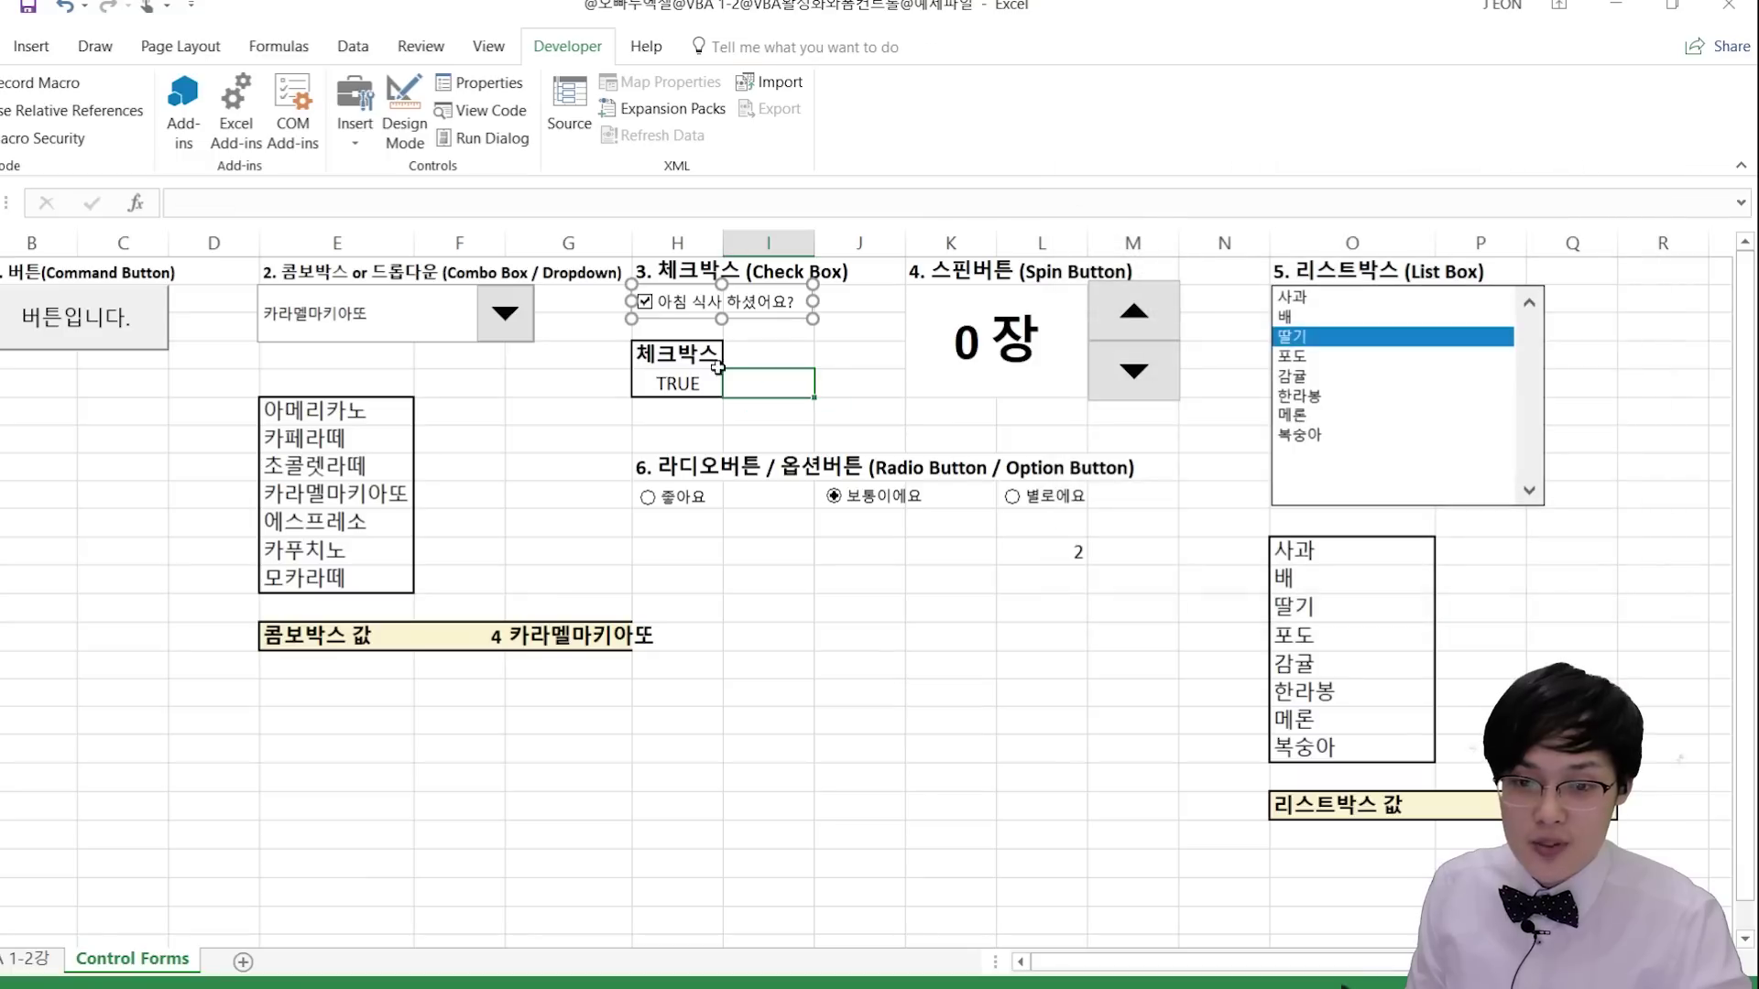
Step: Toggle the 아침 식사 하셨어요? check box several times, leaving it unchecked, to test its linked cell
click(645, 303)
click(646, 307)
click(646, 307)
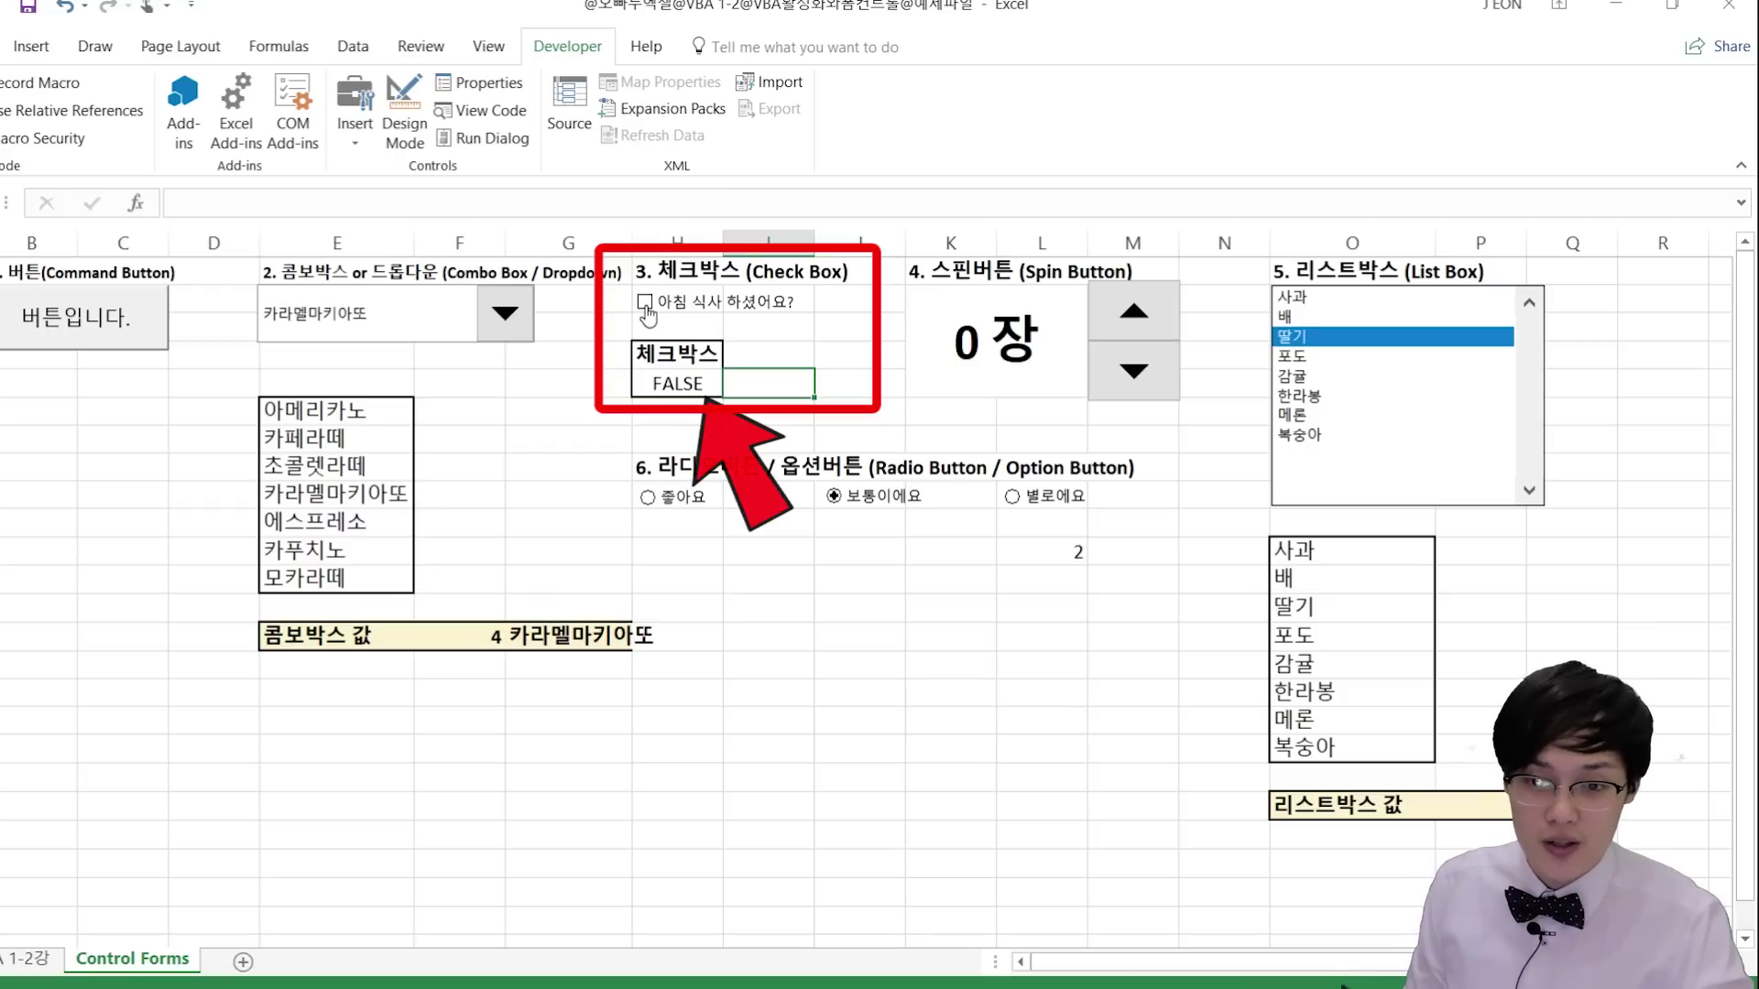
Step: Set the check box's value to Mixed in its Format Control settings
right_click(704, 305)
click(807, 539)
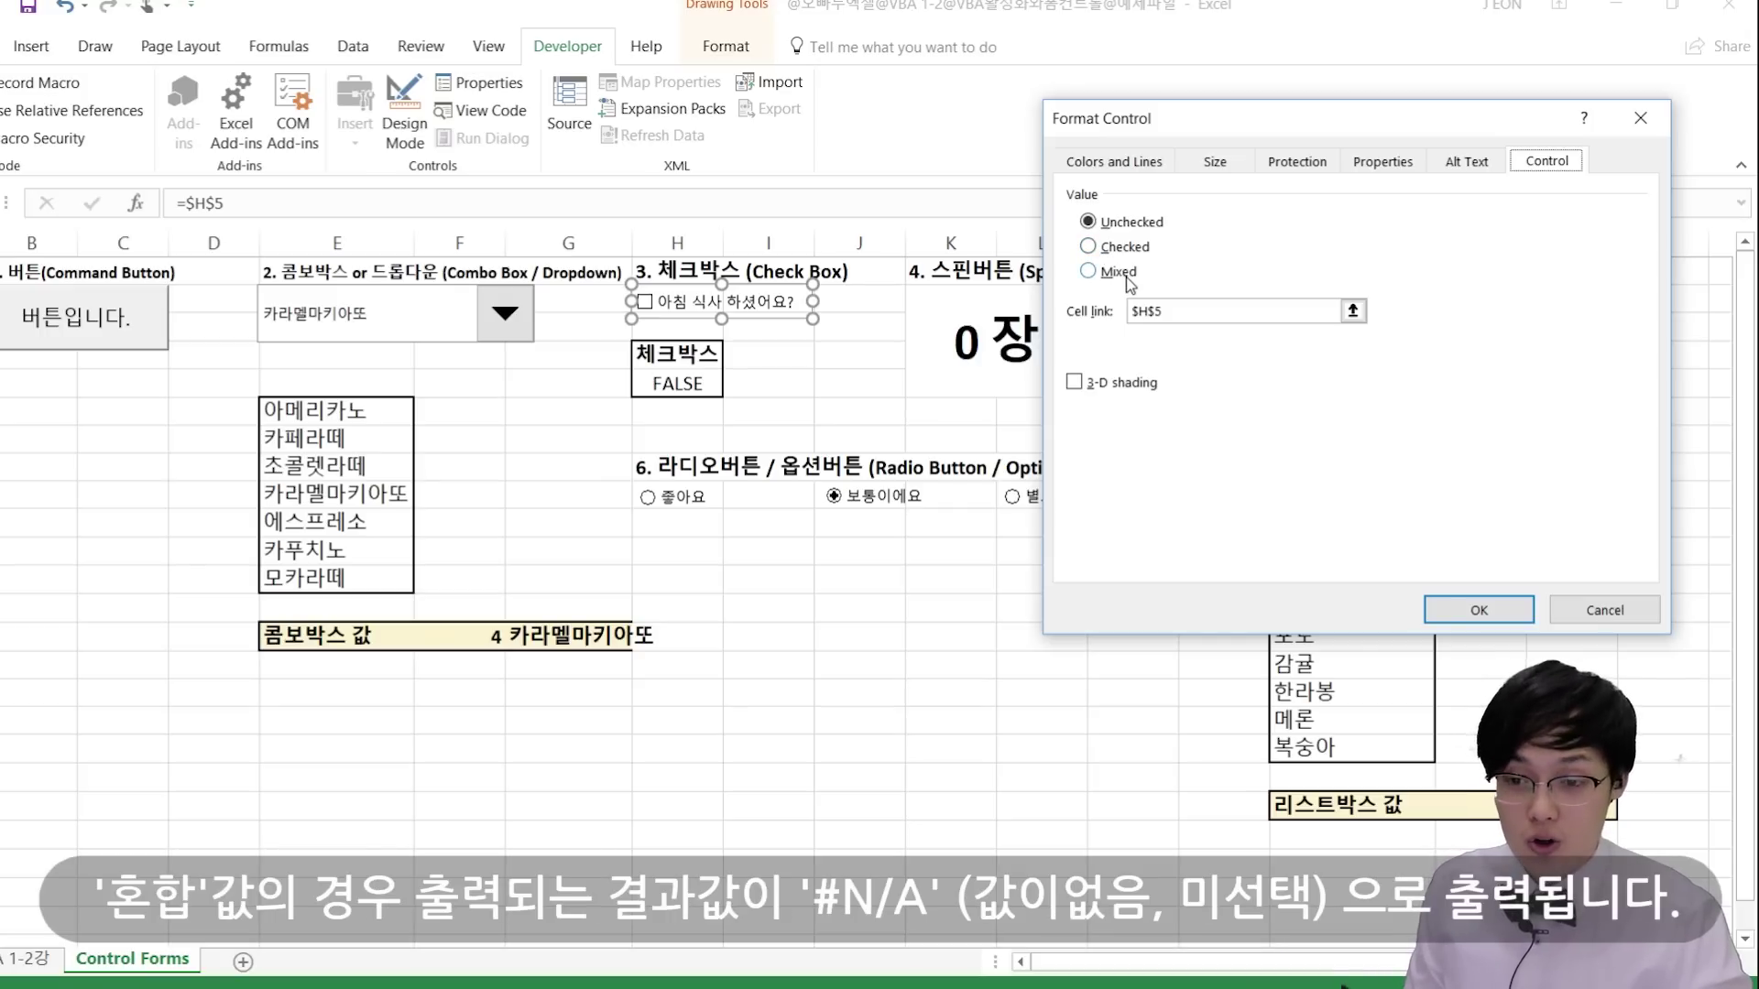
click(1125, 274)
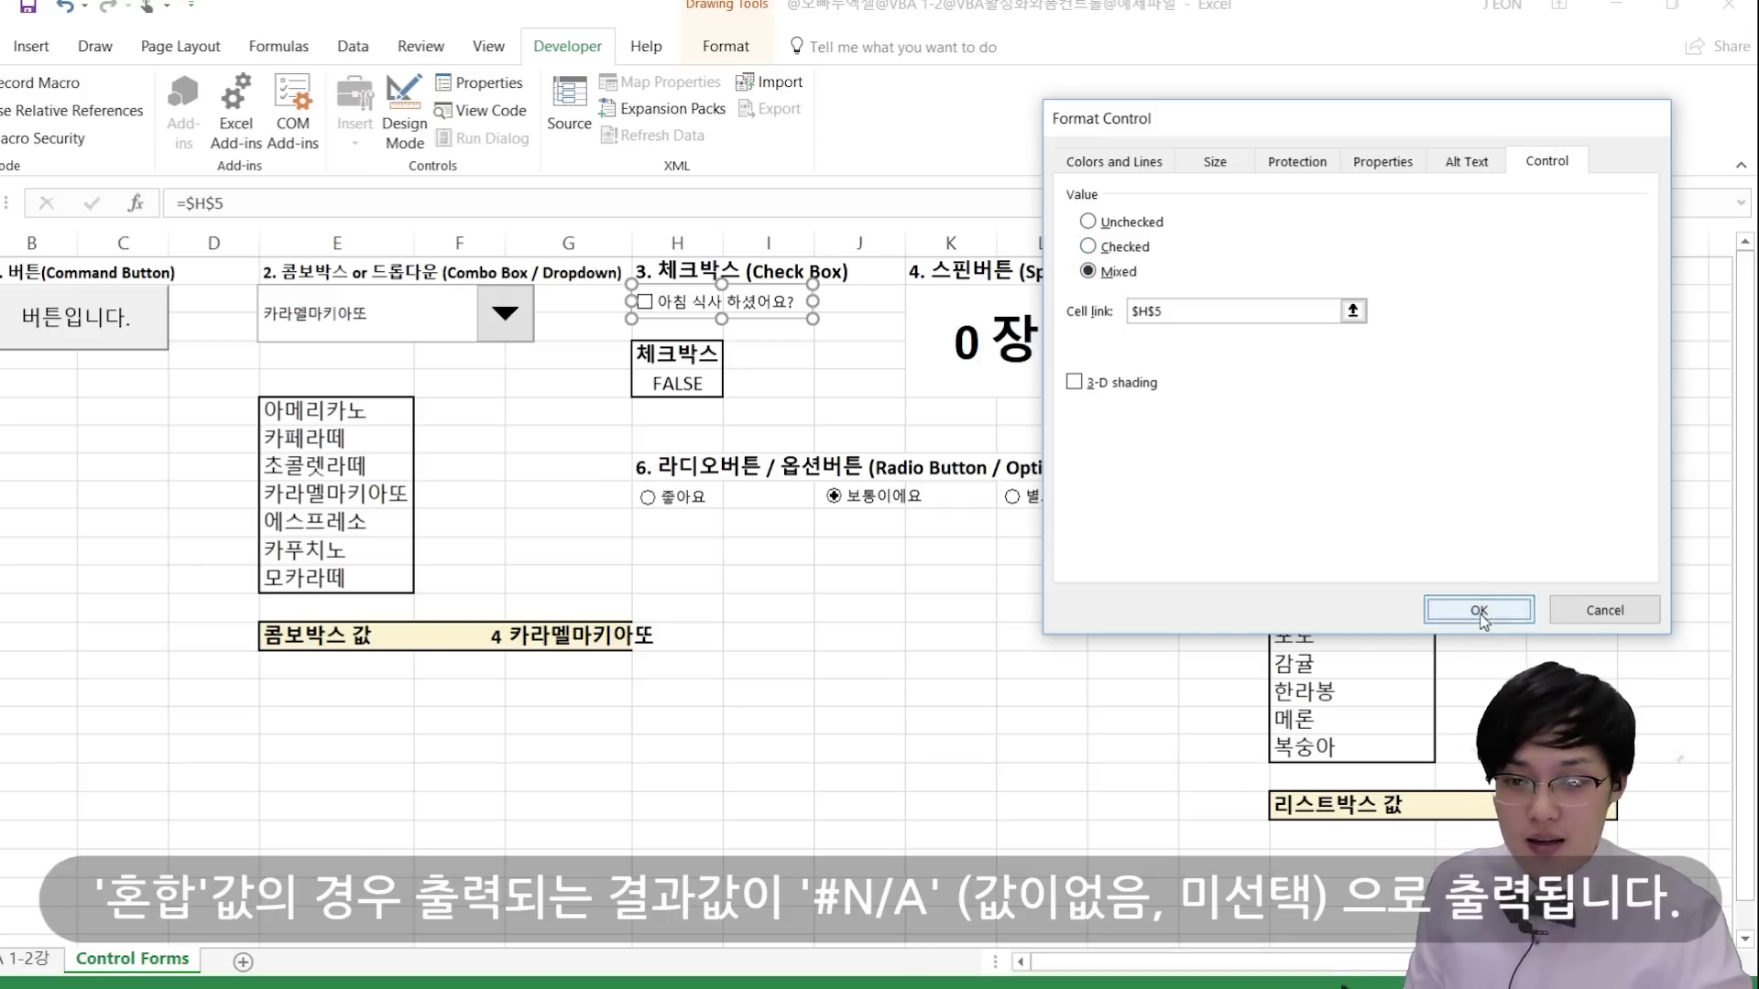
click(1480, 611)
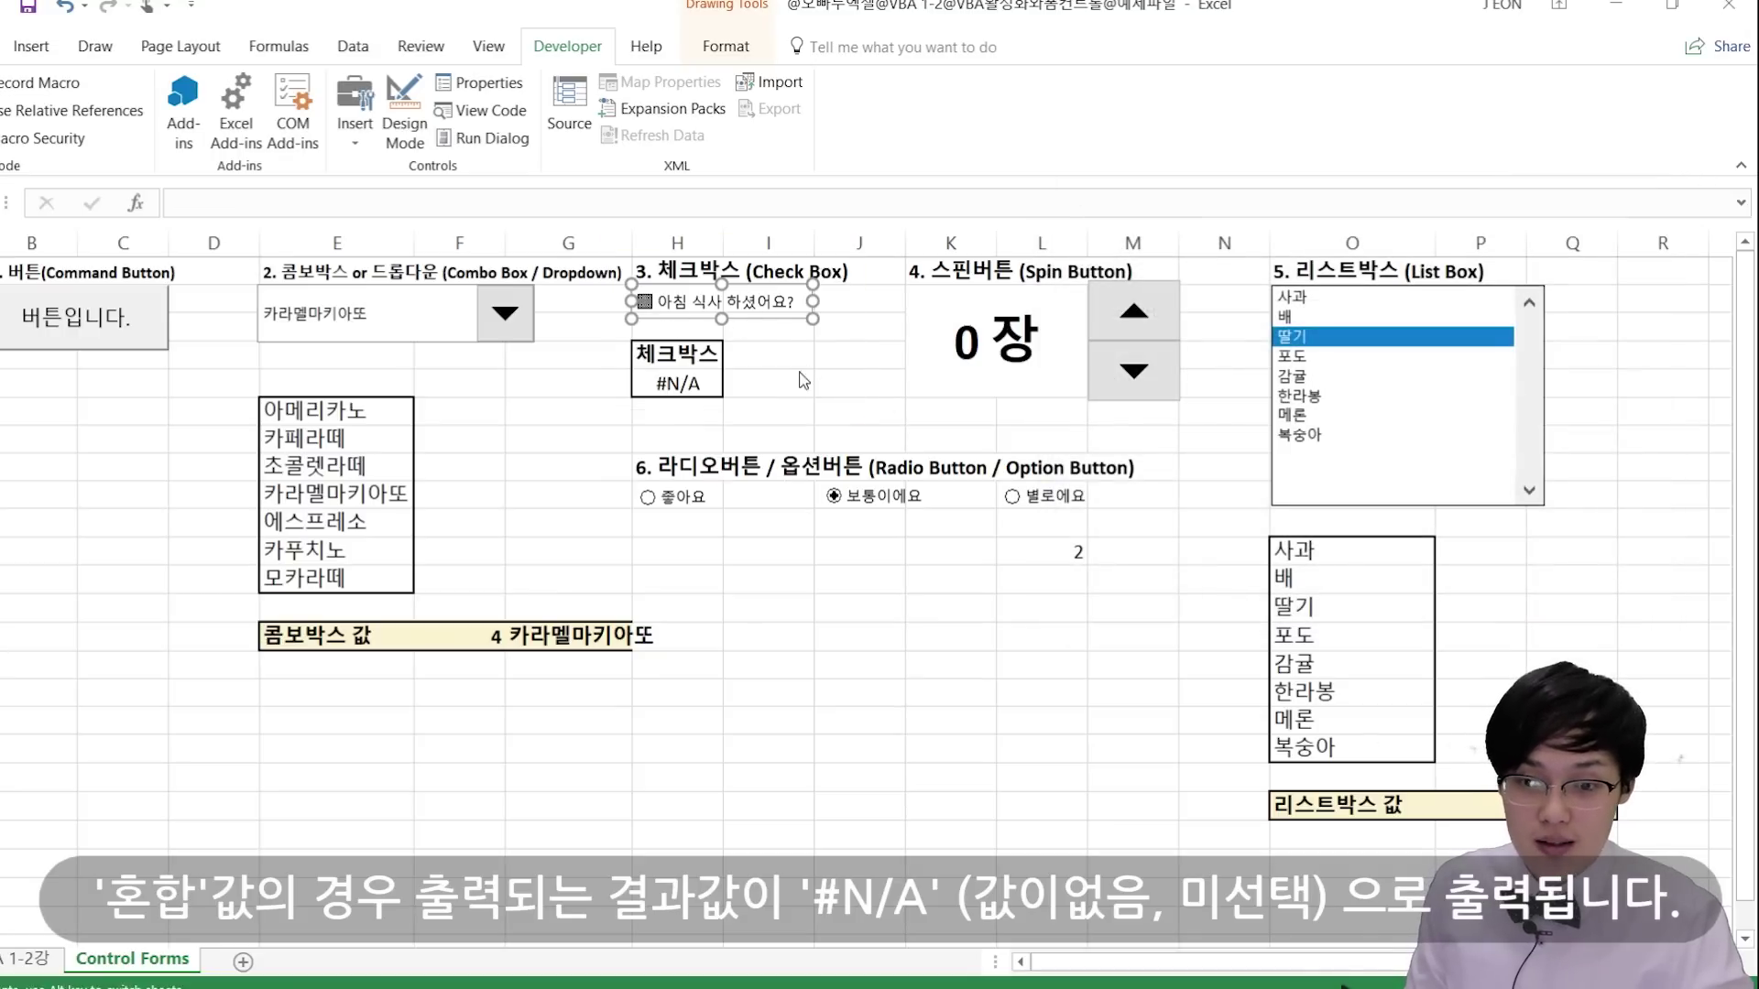
Step: Deselect the check box control and toggle its mixed state until it is checked
click(803, 380)
click(645, 307)
click(645, 307)
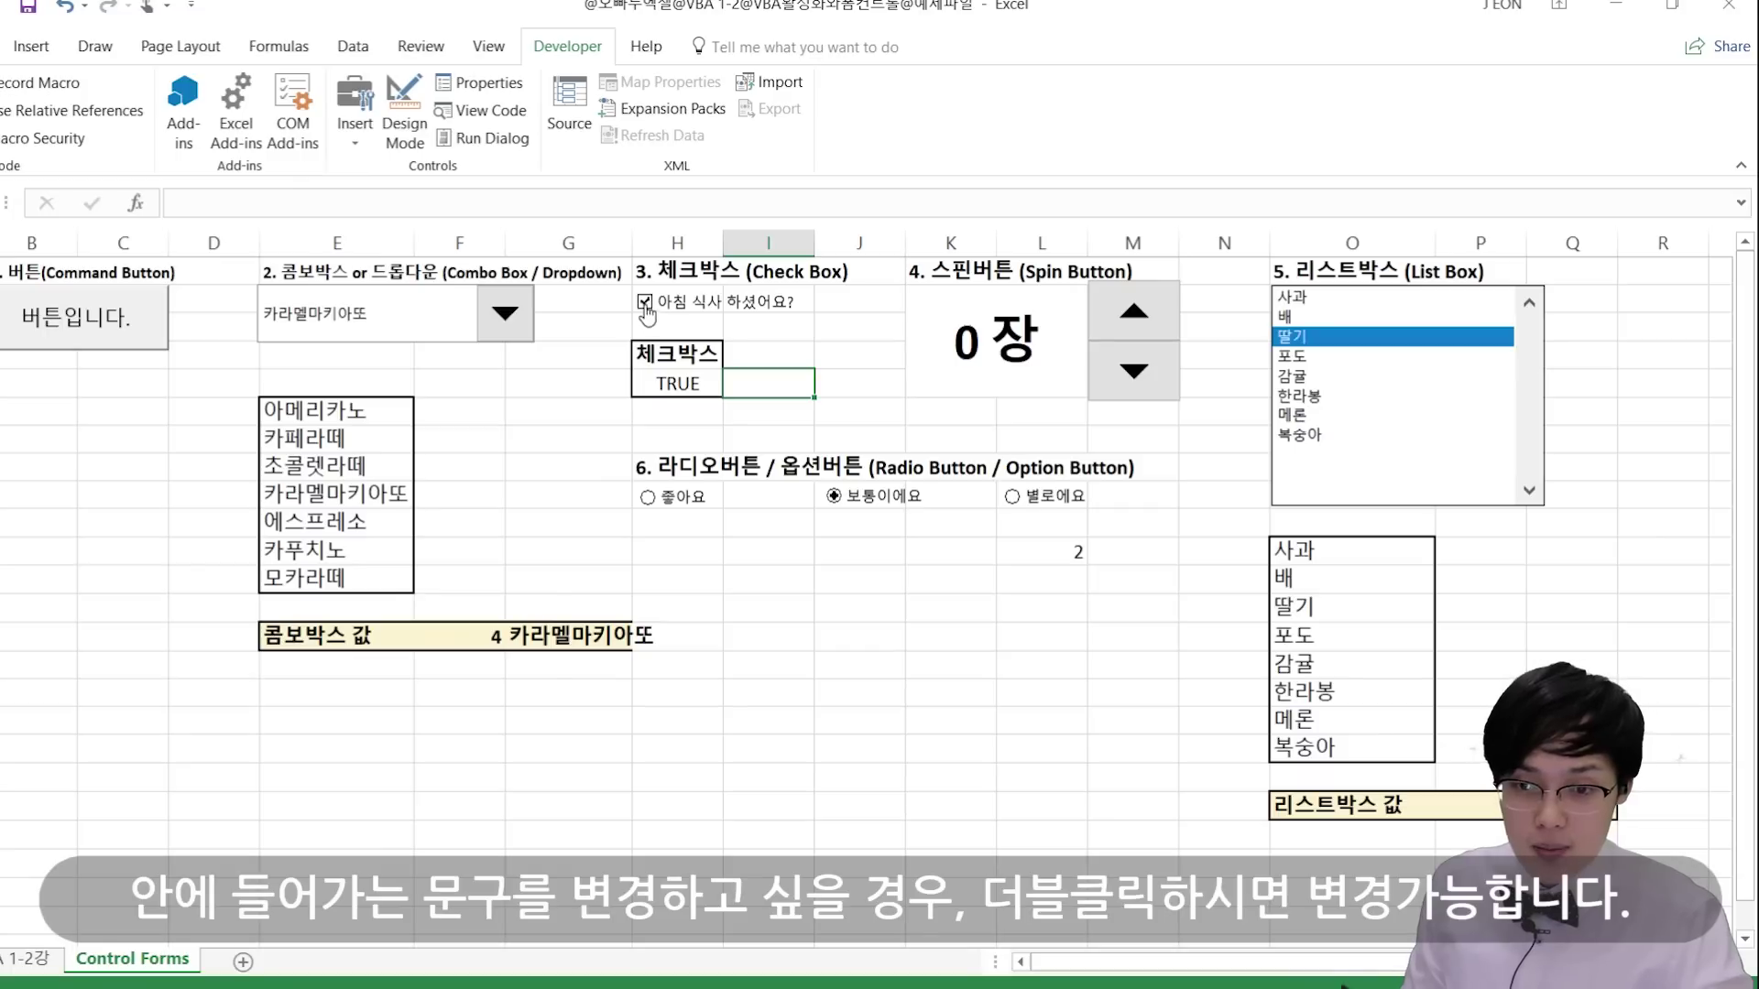
Step: Change the check box's label to 점심식사하셨어요? and deselect the control
ctrl+click(719, 304)
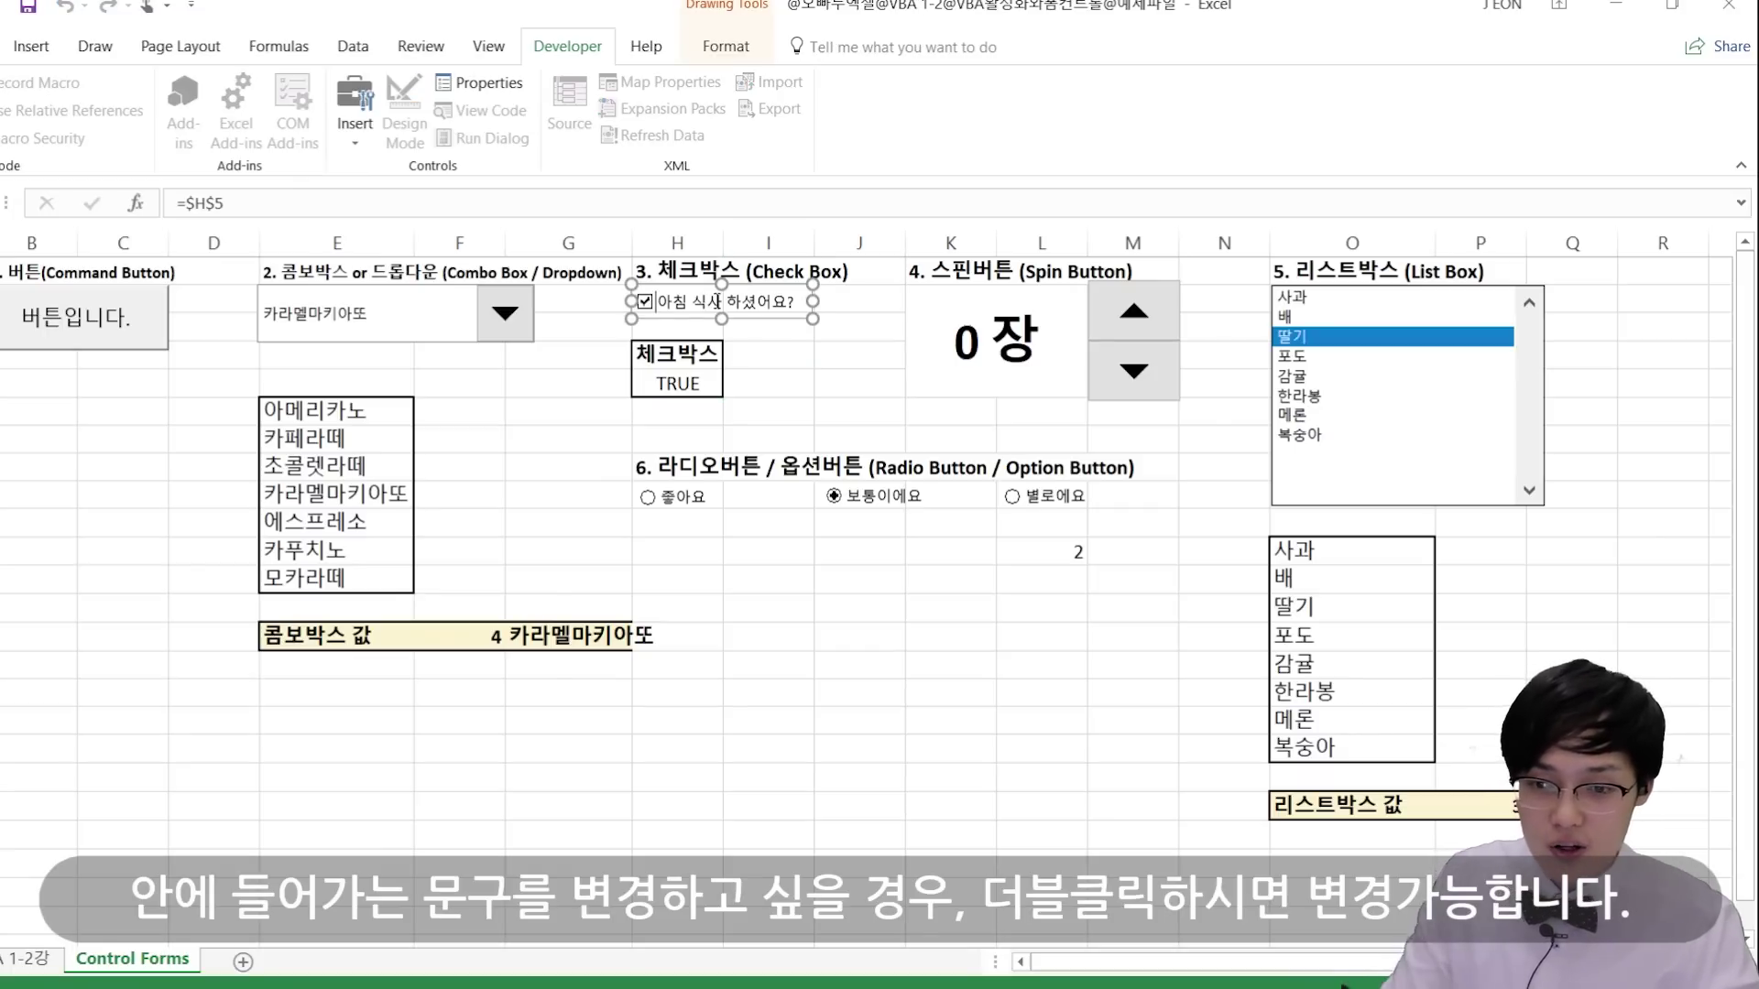
double_click(717, 300)
key(BackSpace)
key(BackSpace)
key(BackSpace)
key(BackSpace)
key(BackSpace)
key(BackSpace)
key(BackSpace)
key(BackSpace)
key(BackSpace)
key(BackSpace)
text(점시)
text(해)
text(사하셨어요?)
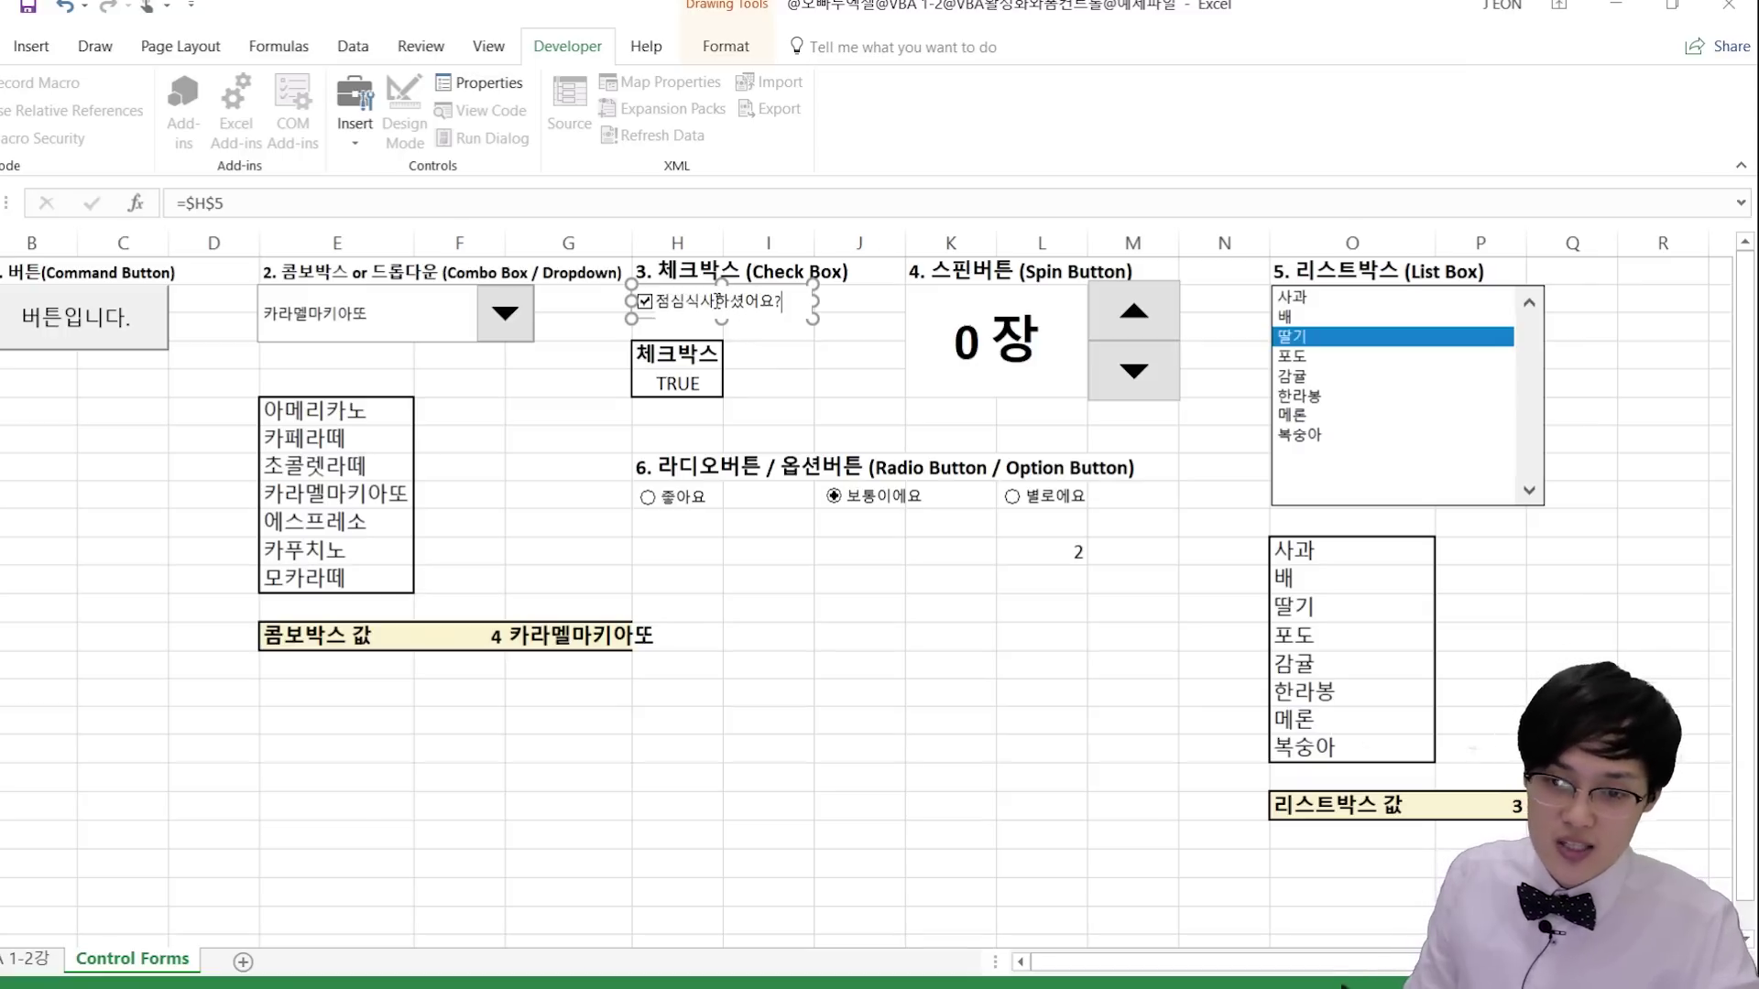
click(953, 411)
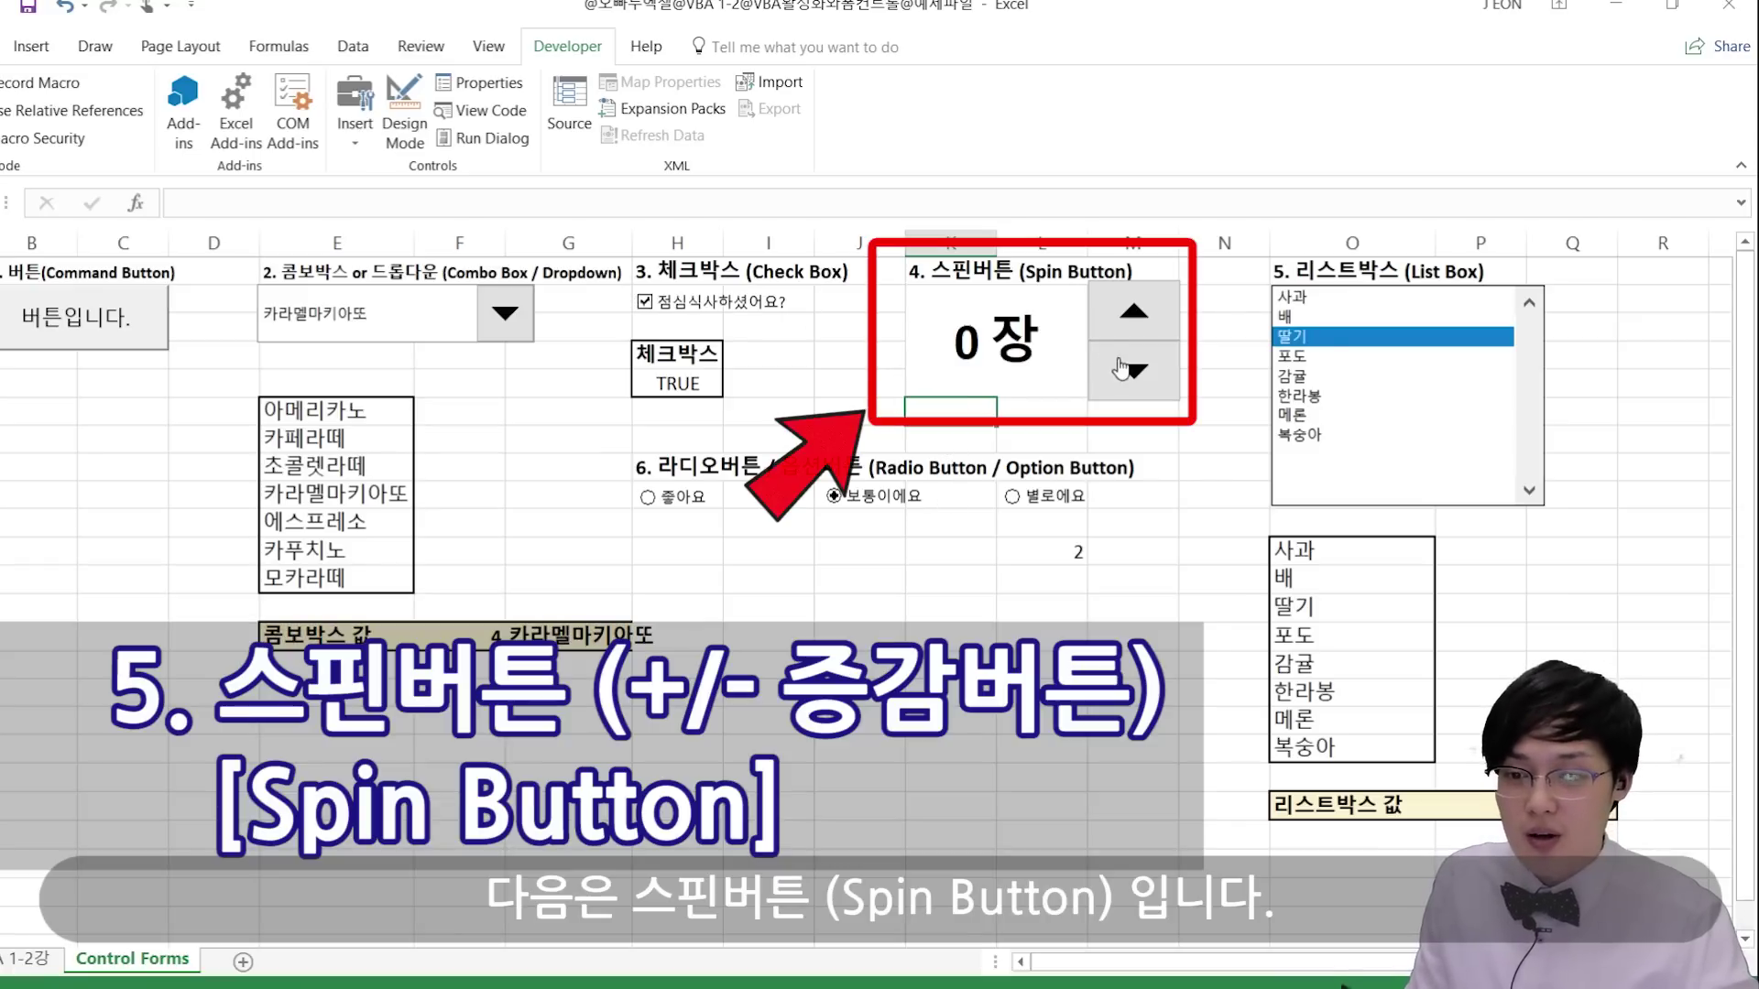
Step: Step the spin button up three times and down twice to test how it changes the sheet count
click(1116, 325)
click(1116, 325)
click(1116, 325)
click(1124, 392)
click(1124, 392)
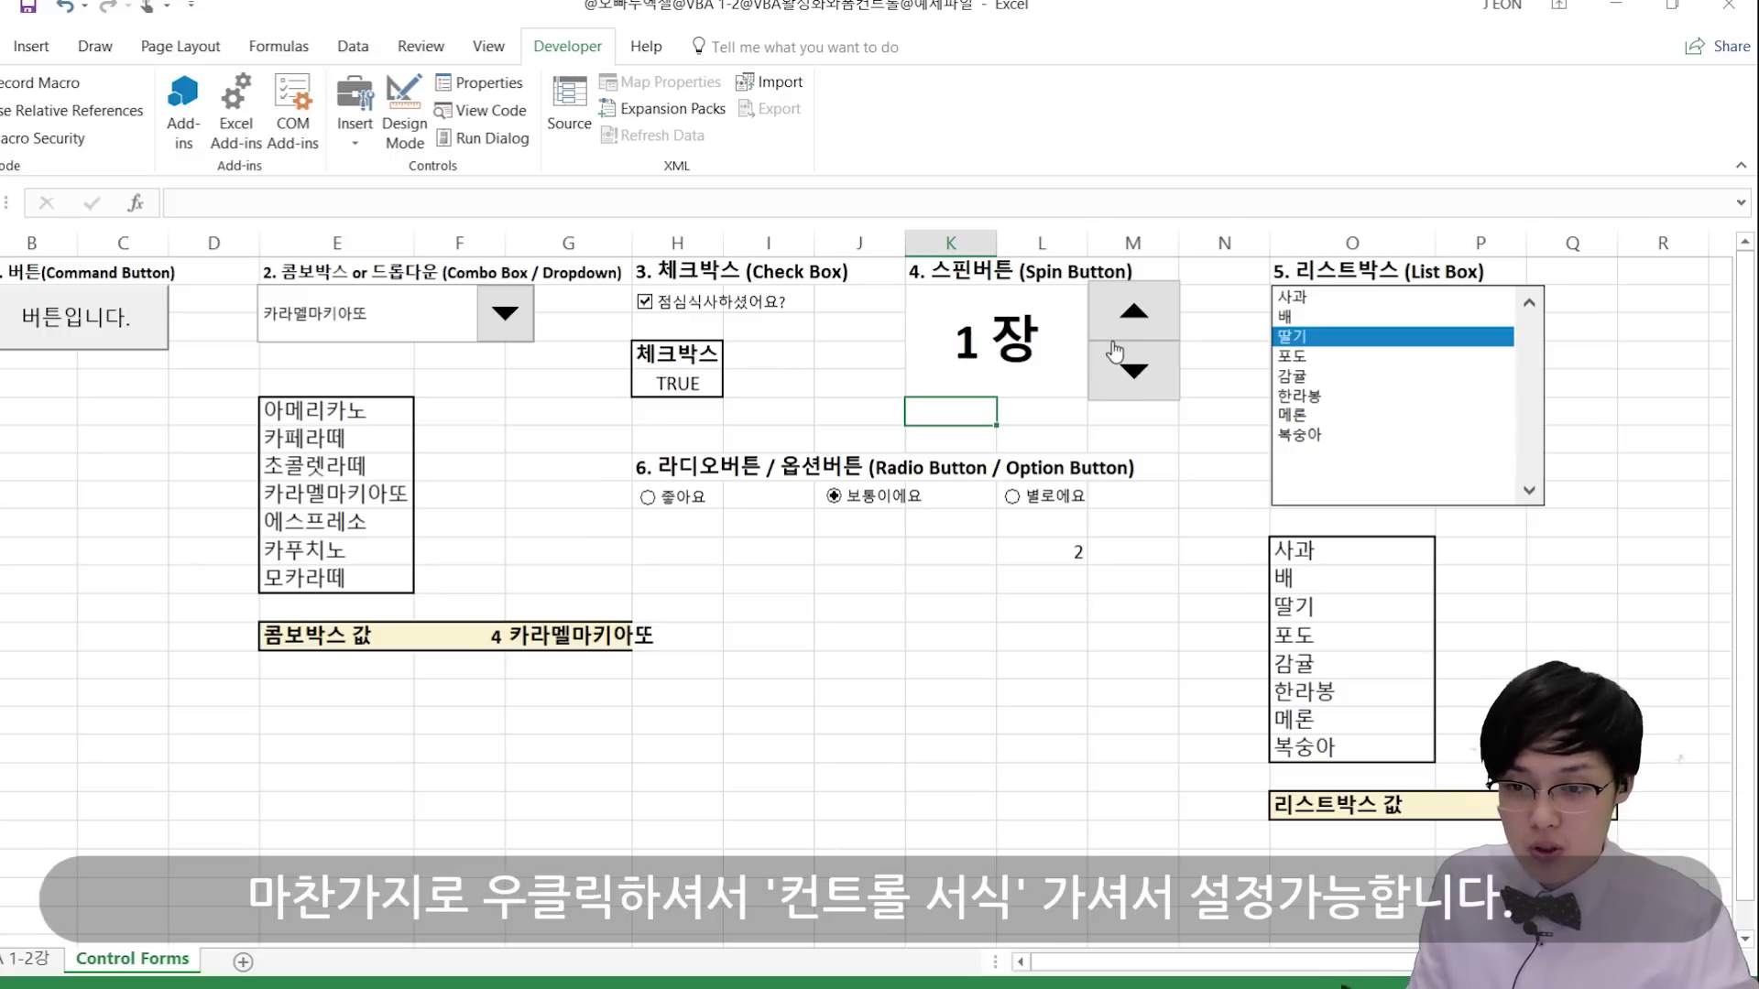
Step: Set the spin button's current value to 5 in its Format Control settings
right_click(1114, 352)
click(1210, 545)
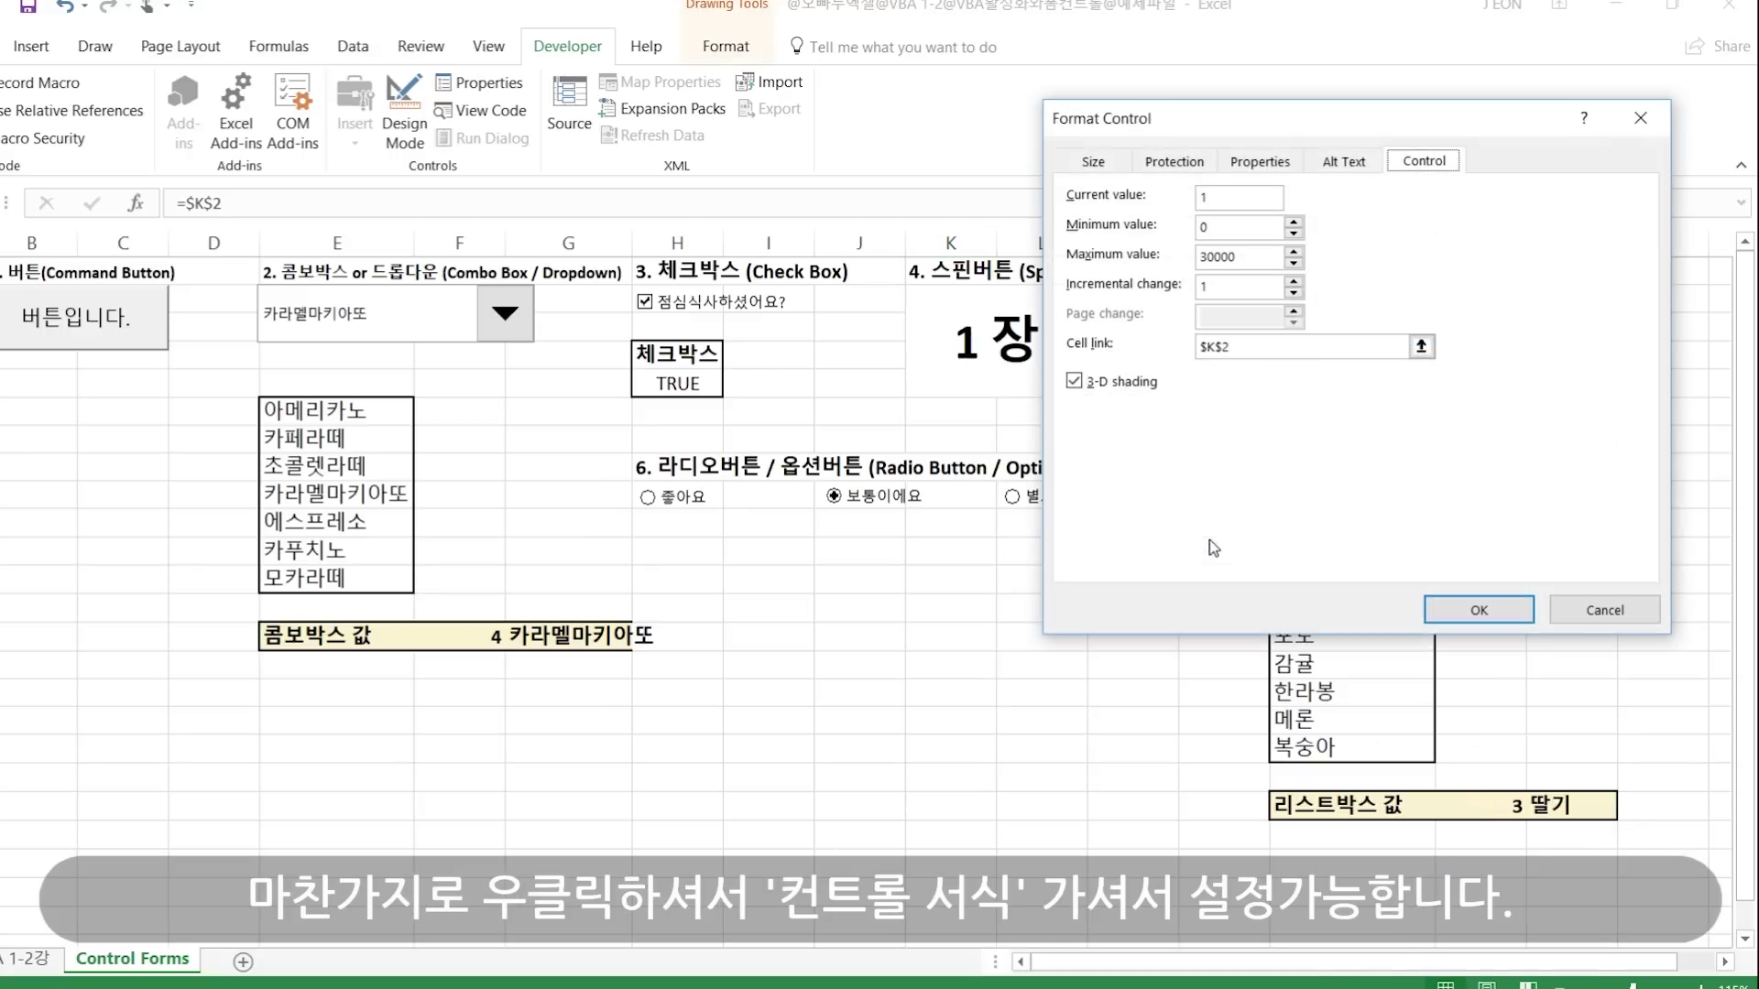
drag(1151, 127, 1217, 426)
click(1295, 508)
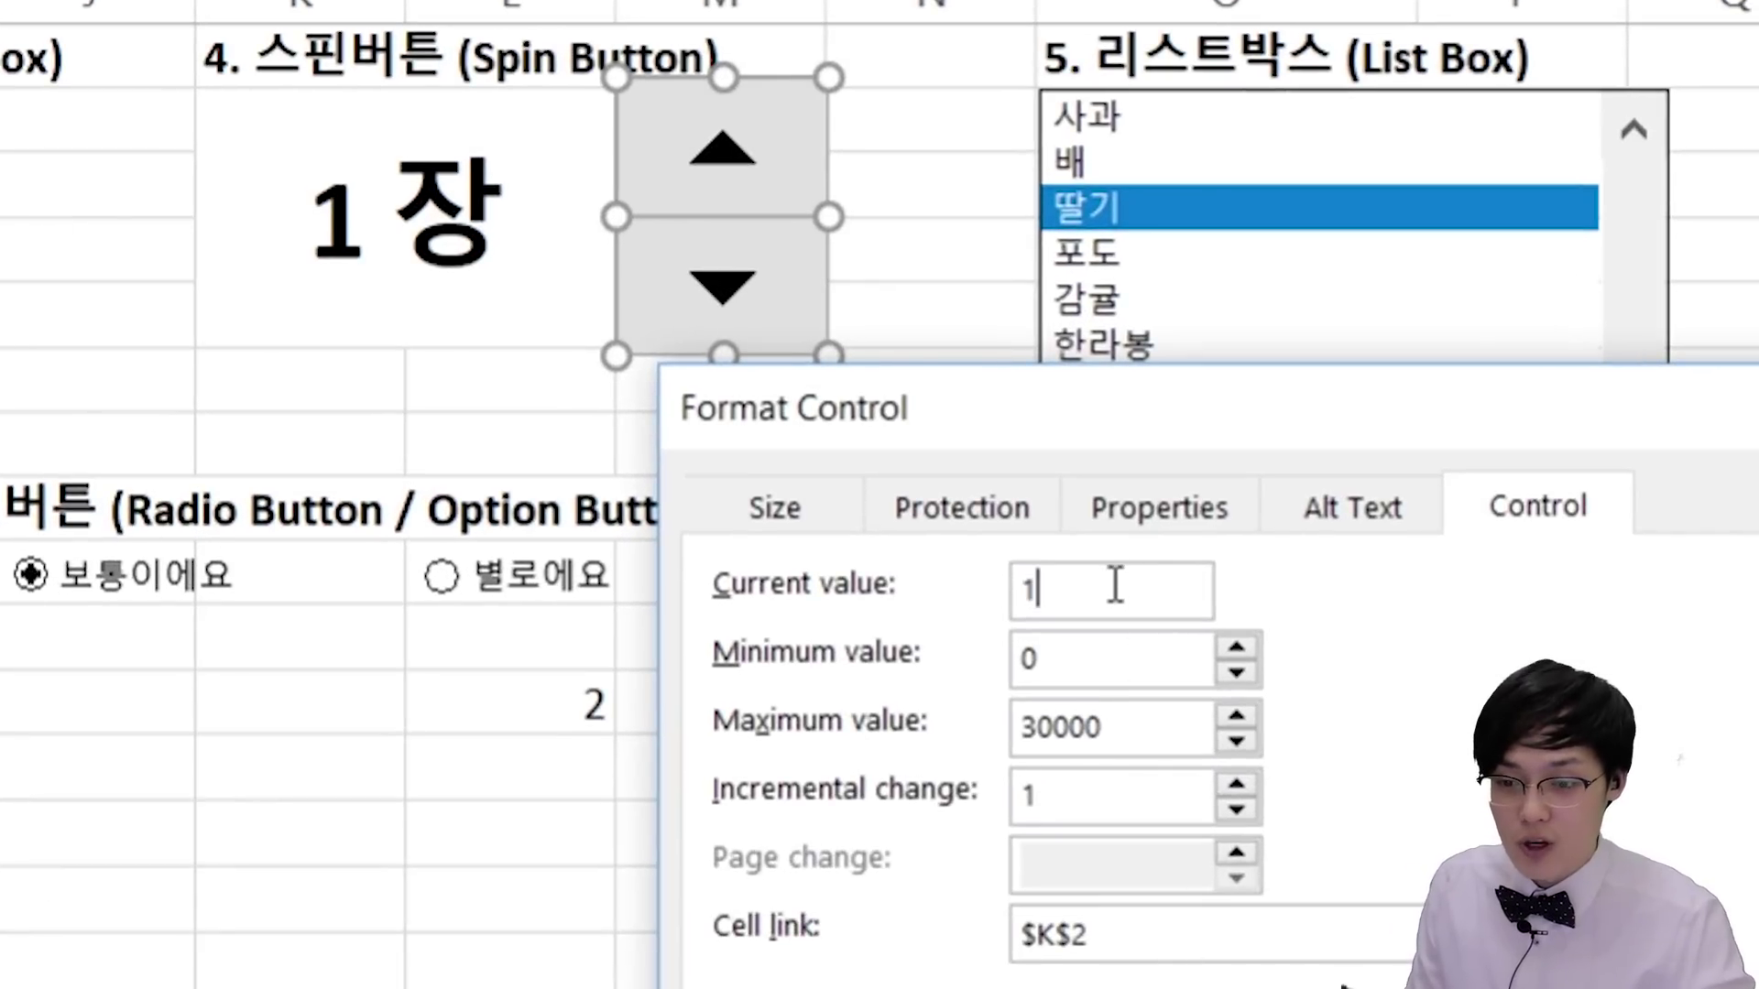
drag(1118, 586, 967, 575)
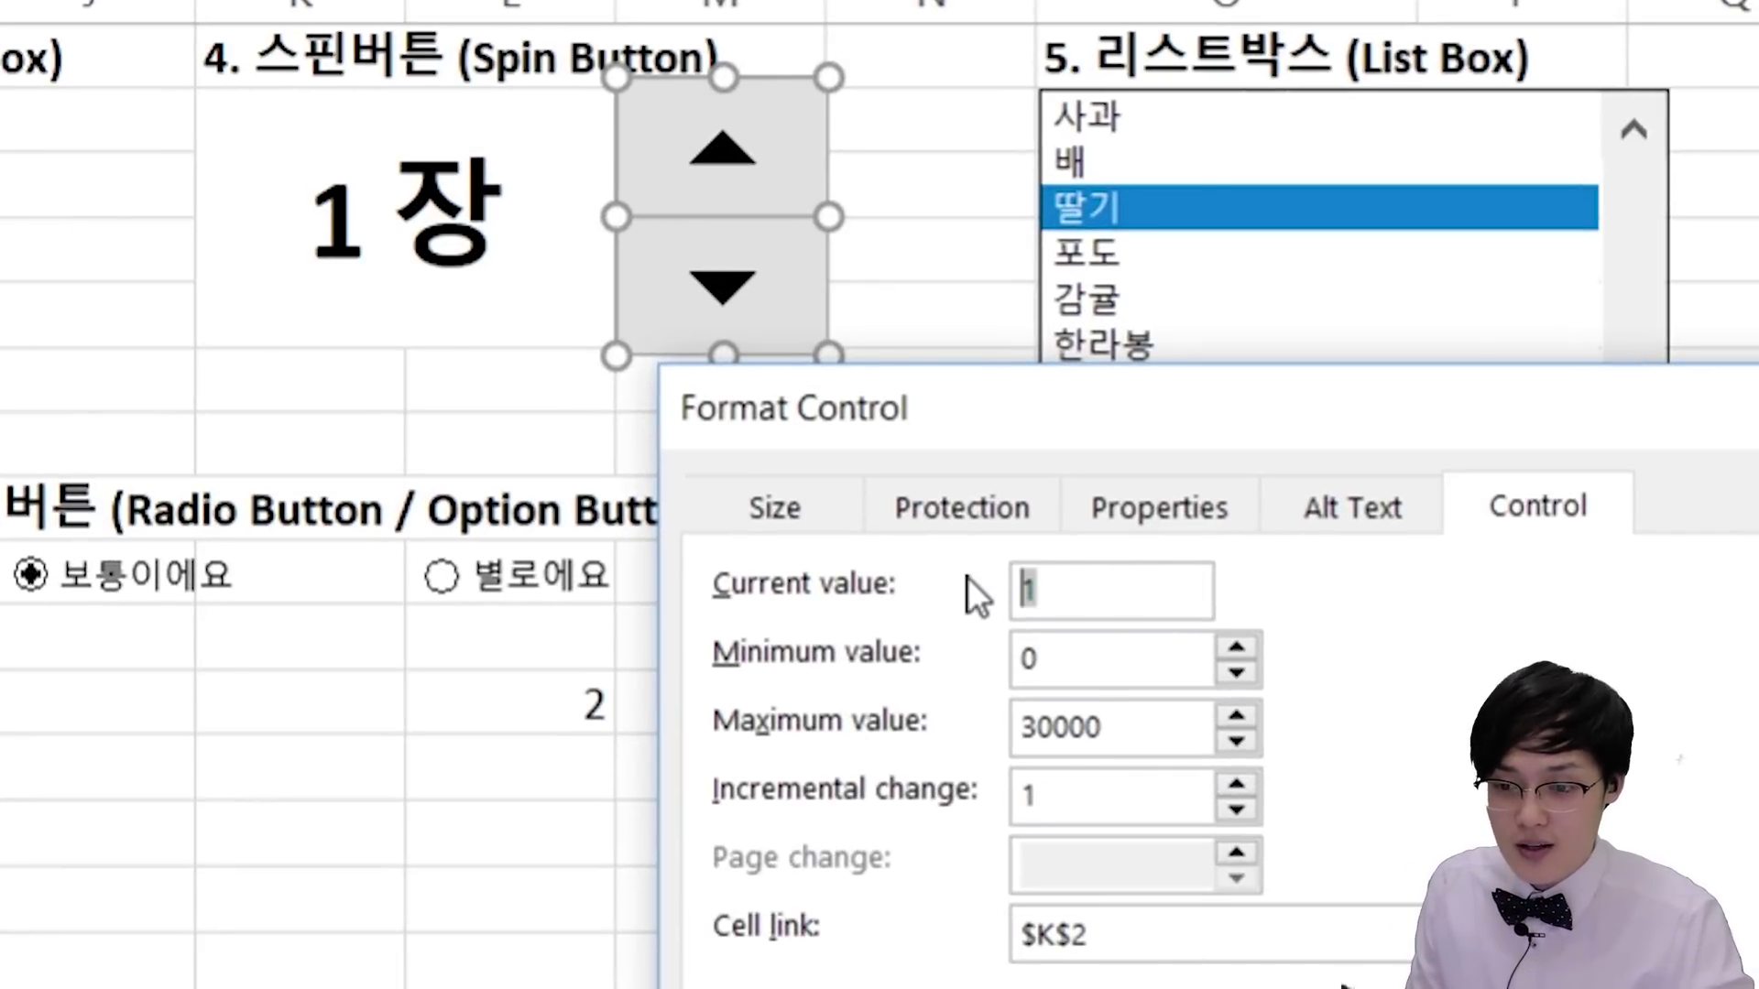
text(5)
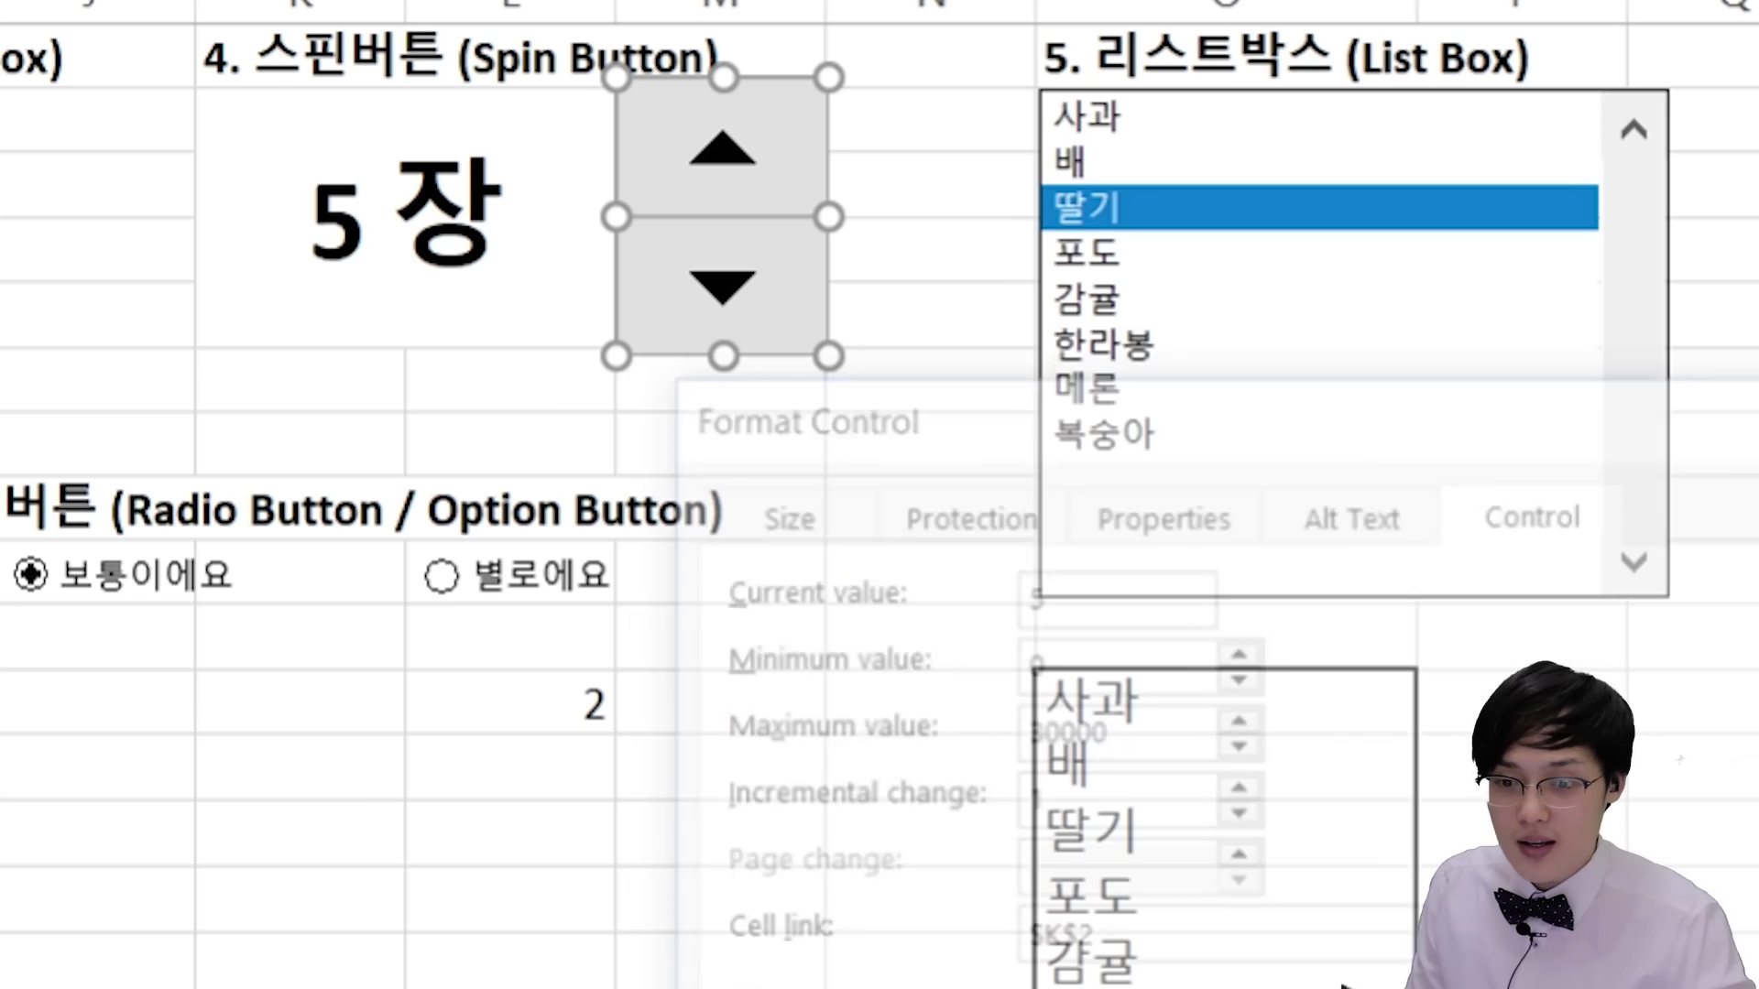
Step: Set the spin button's incremental change to 5 in its Format Control settings, and deselect the control
right_click(705, 241)
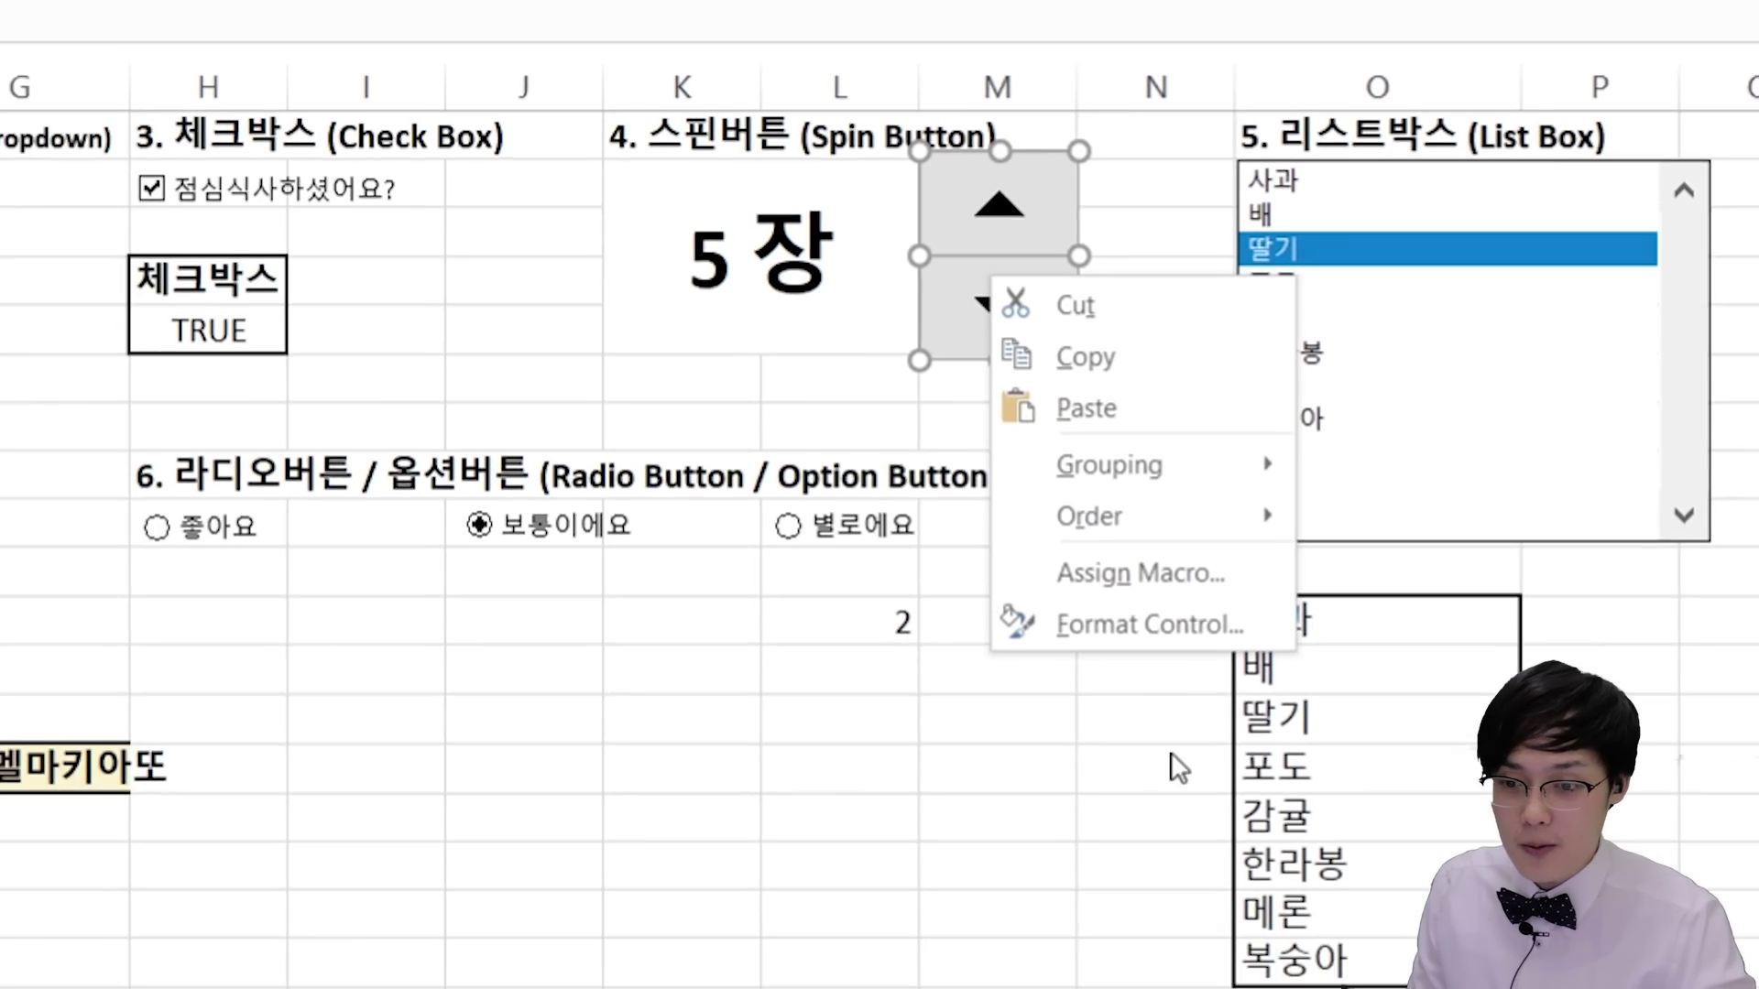
click(1143, 629)
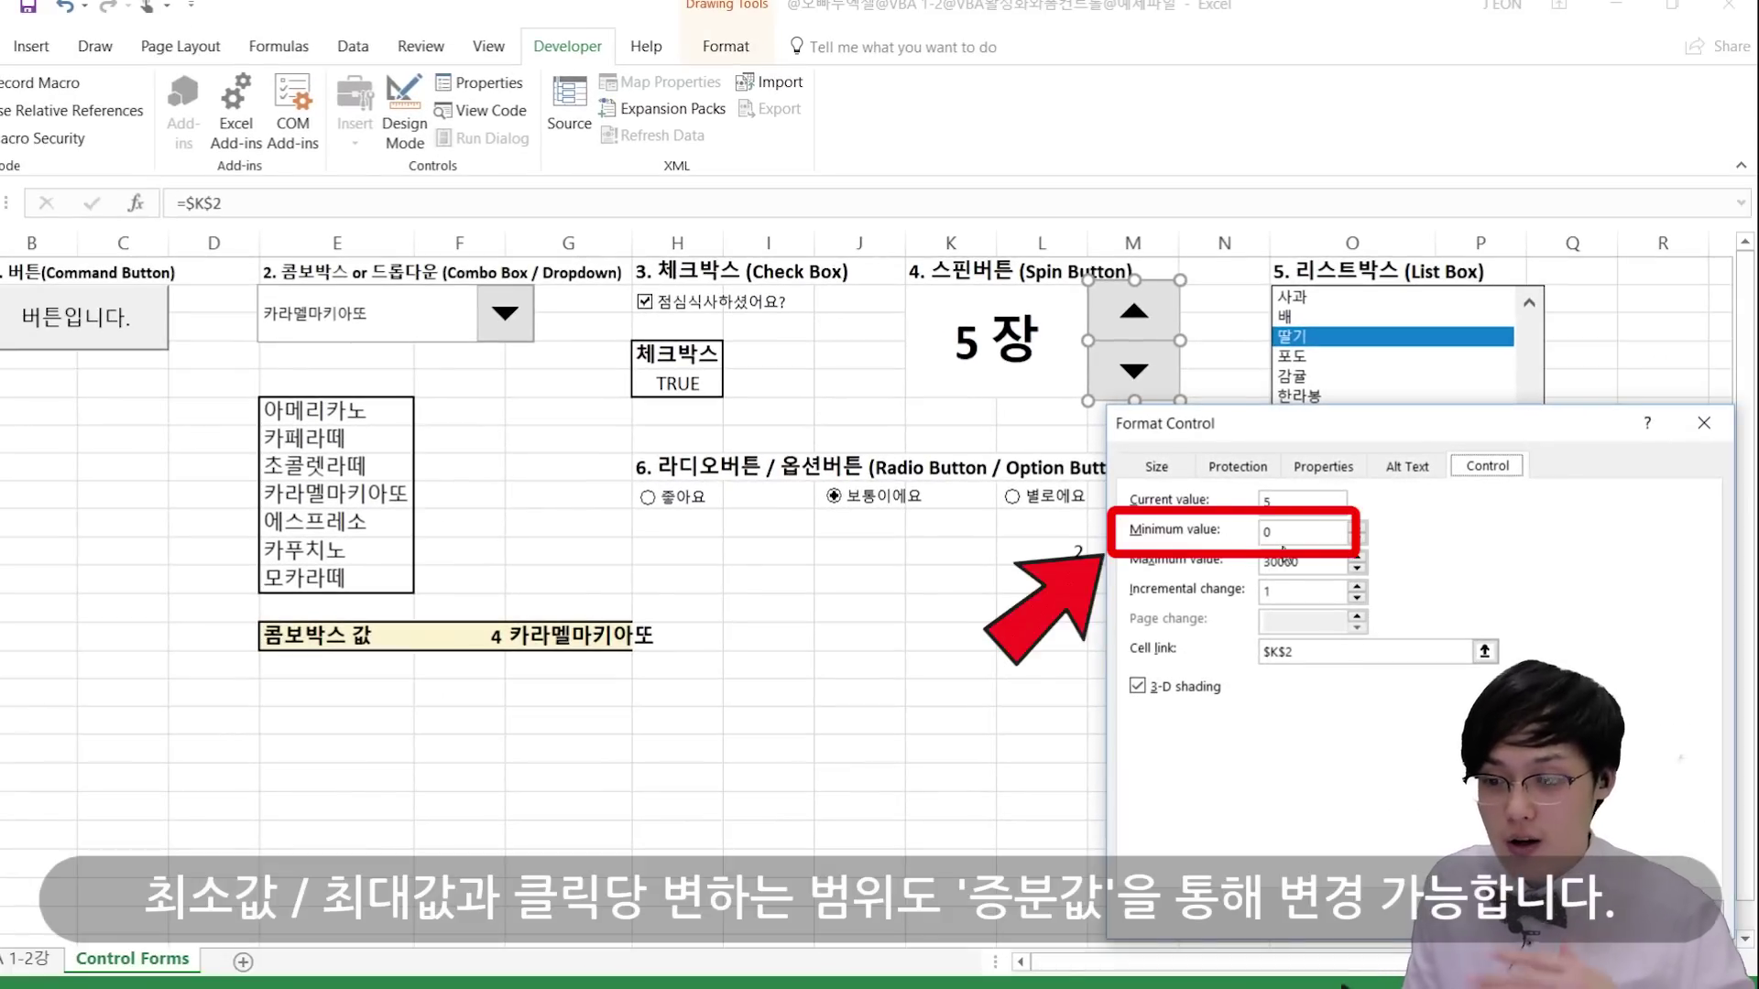
click(1315, 594)
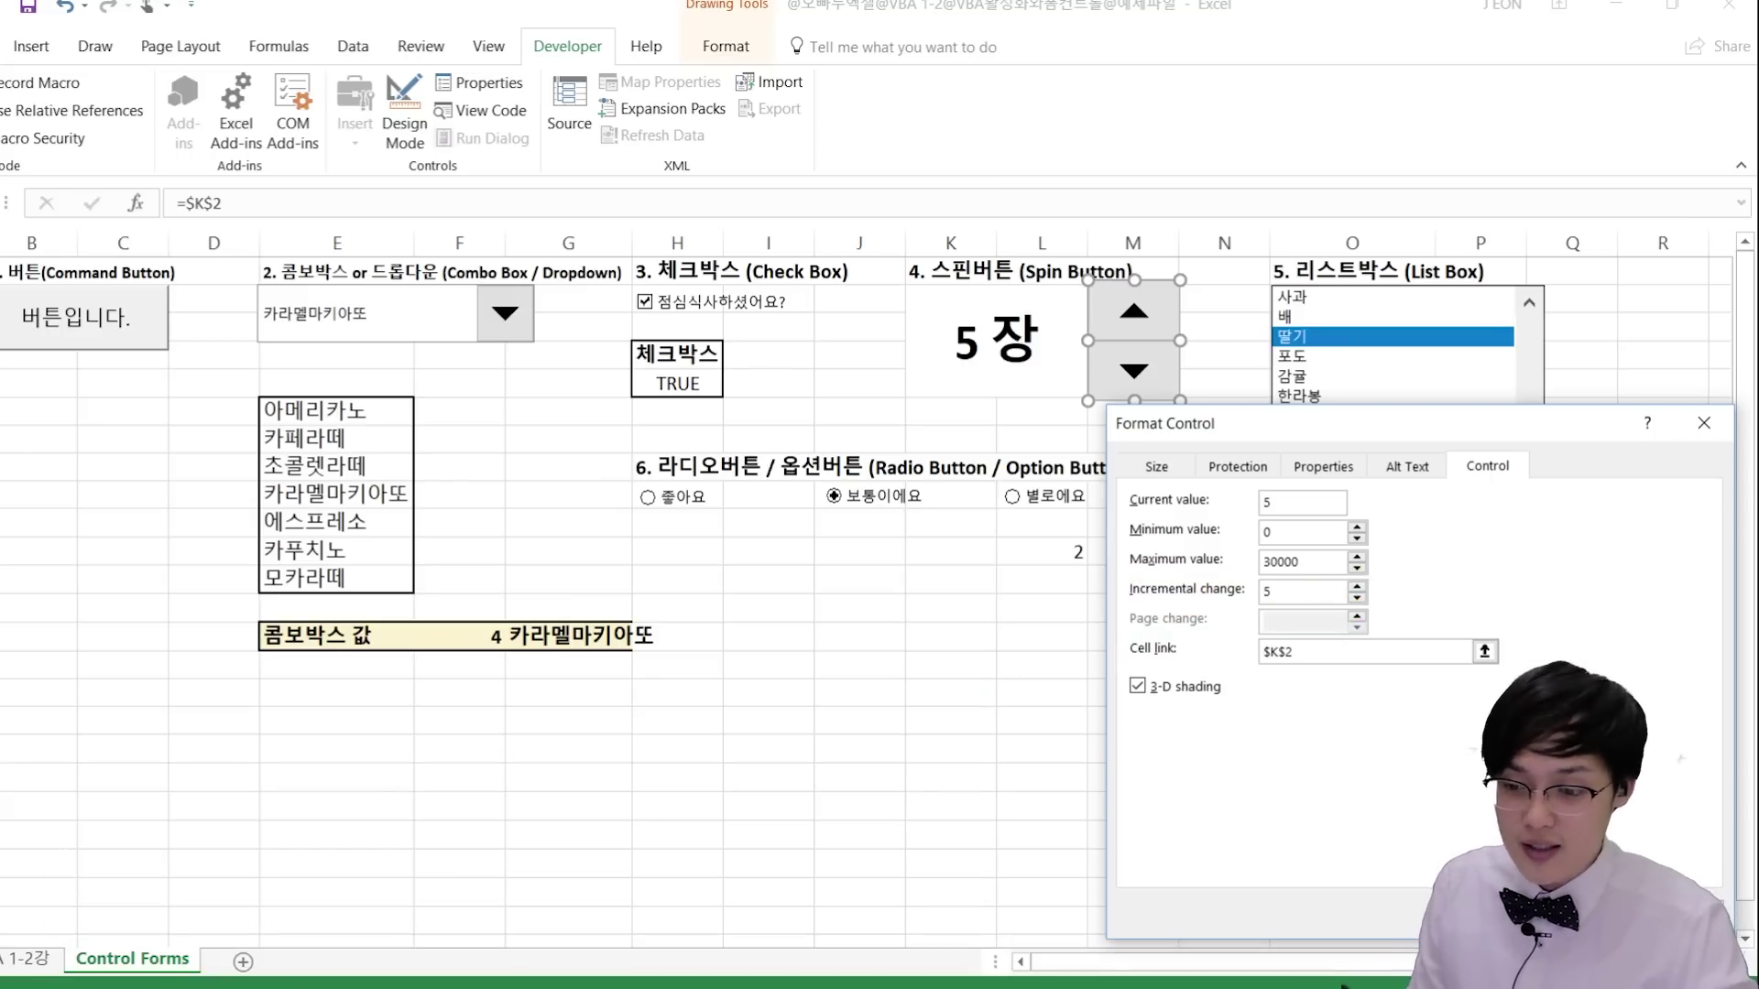
click(1704, 422)
click(1224, 522)
Step: Test the new increment by stepping the spin button up three times and back down three times
click(1145, 316)
click(1145, 316)
click(1145, 316)
click(1147, 367)
double_click(1150, 366)
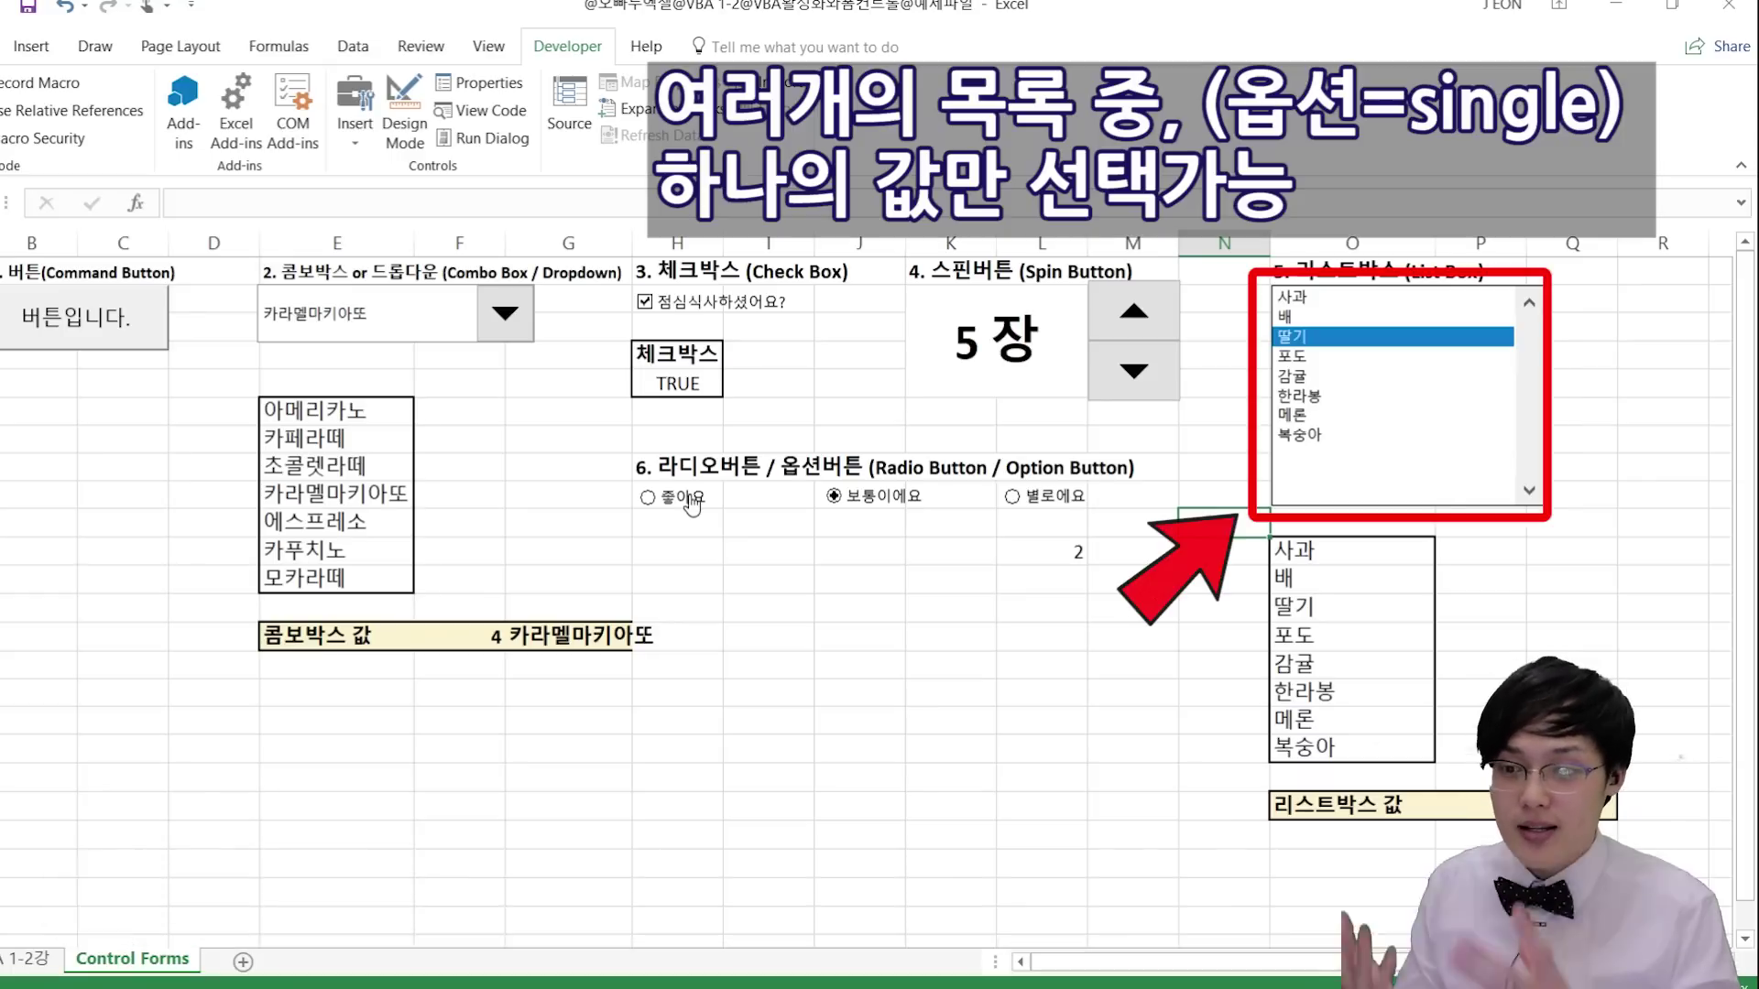
Step: Try several fruits in the list box, finishing with 한라봉 selected
click(1322, 298)
click(1328, 336)
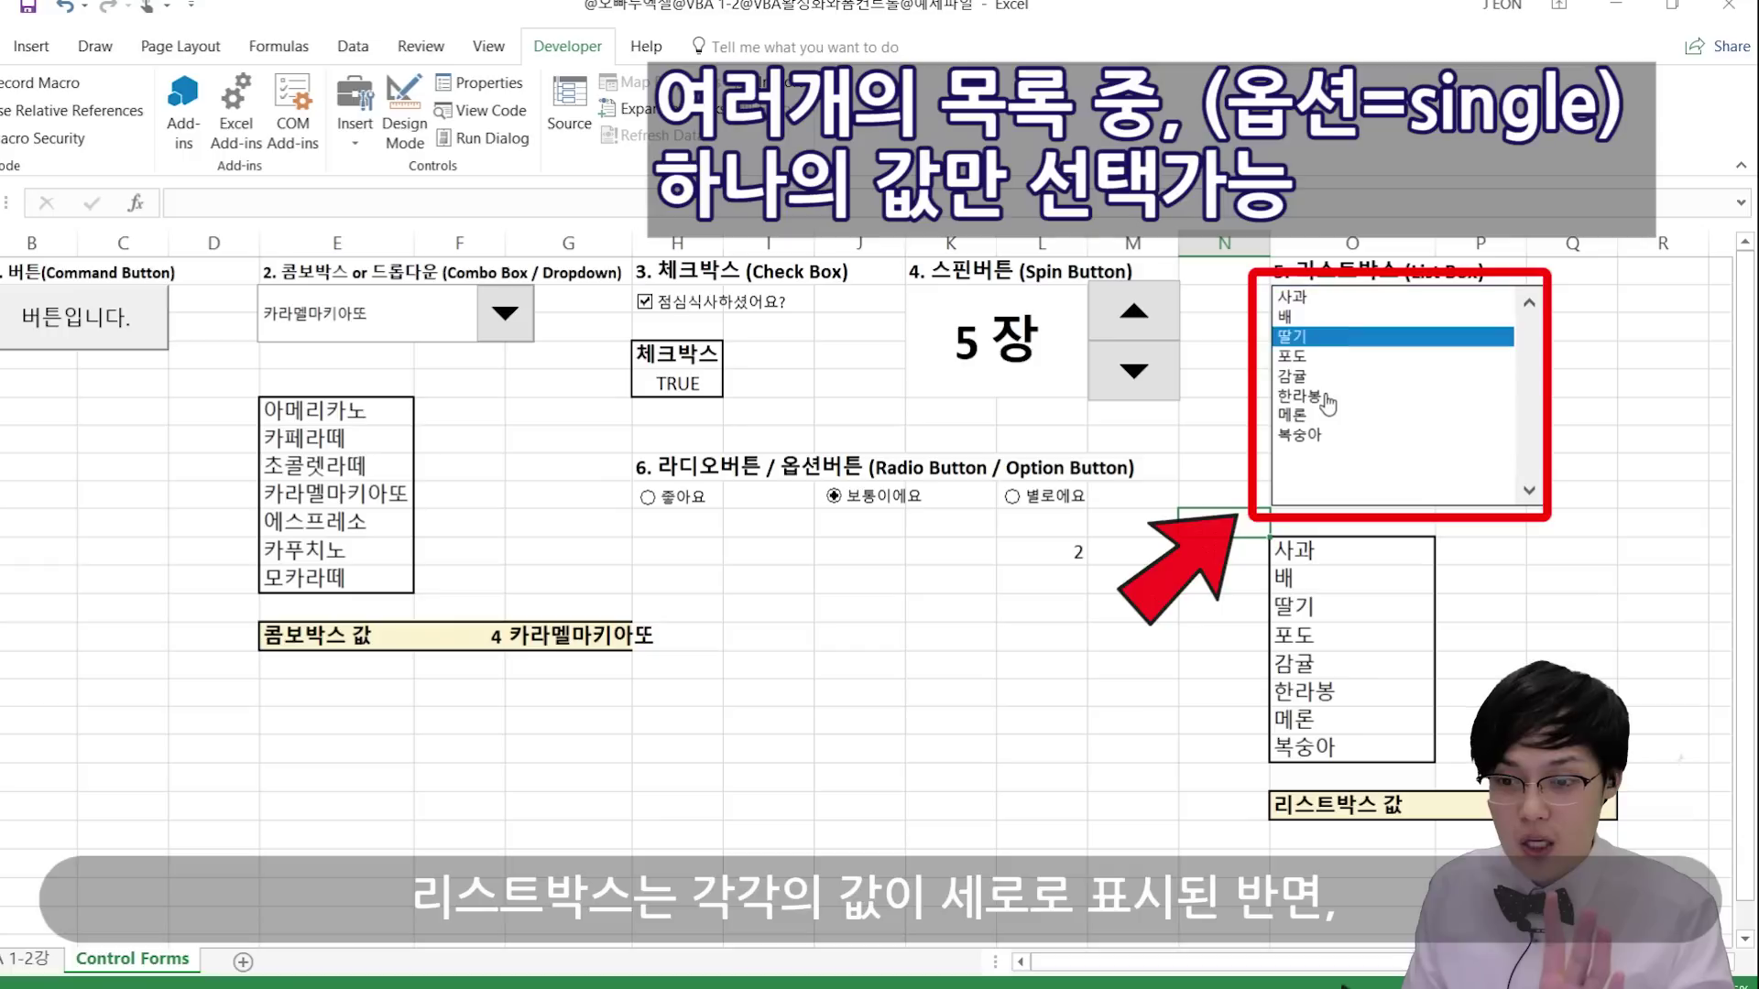
click(1333, 395)
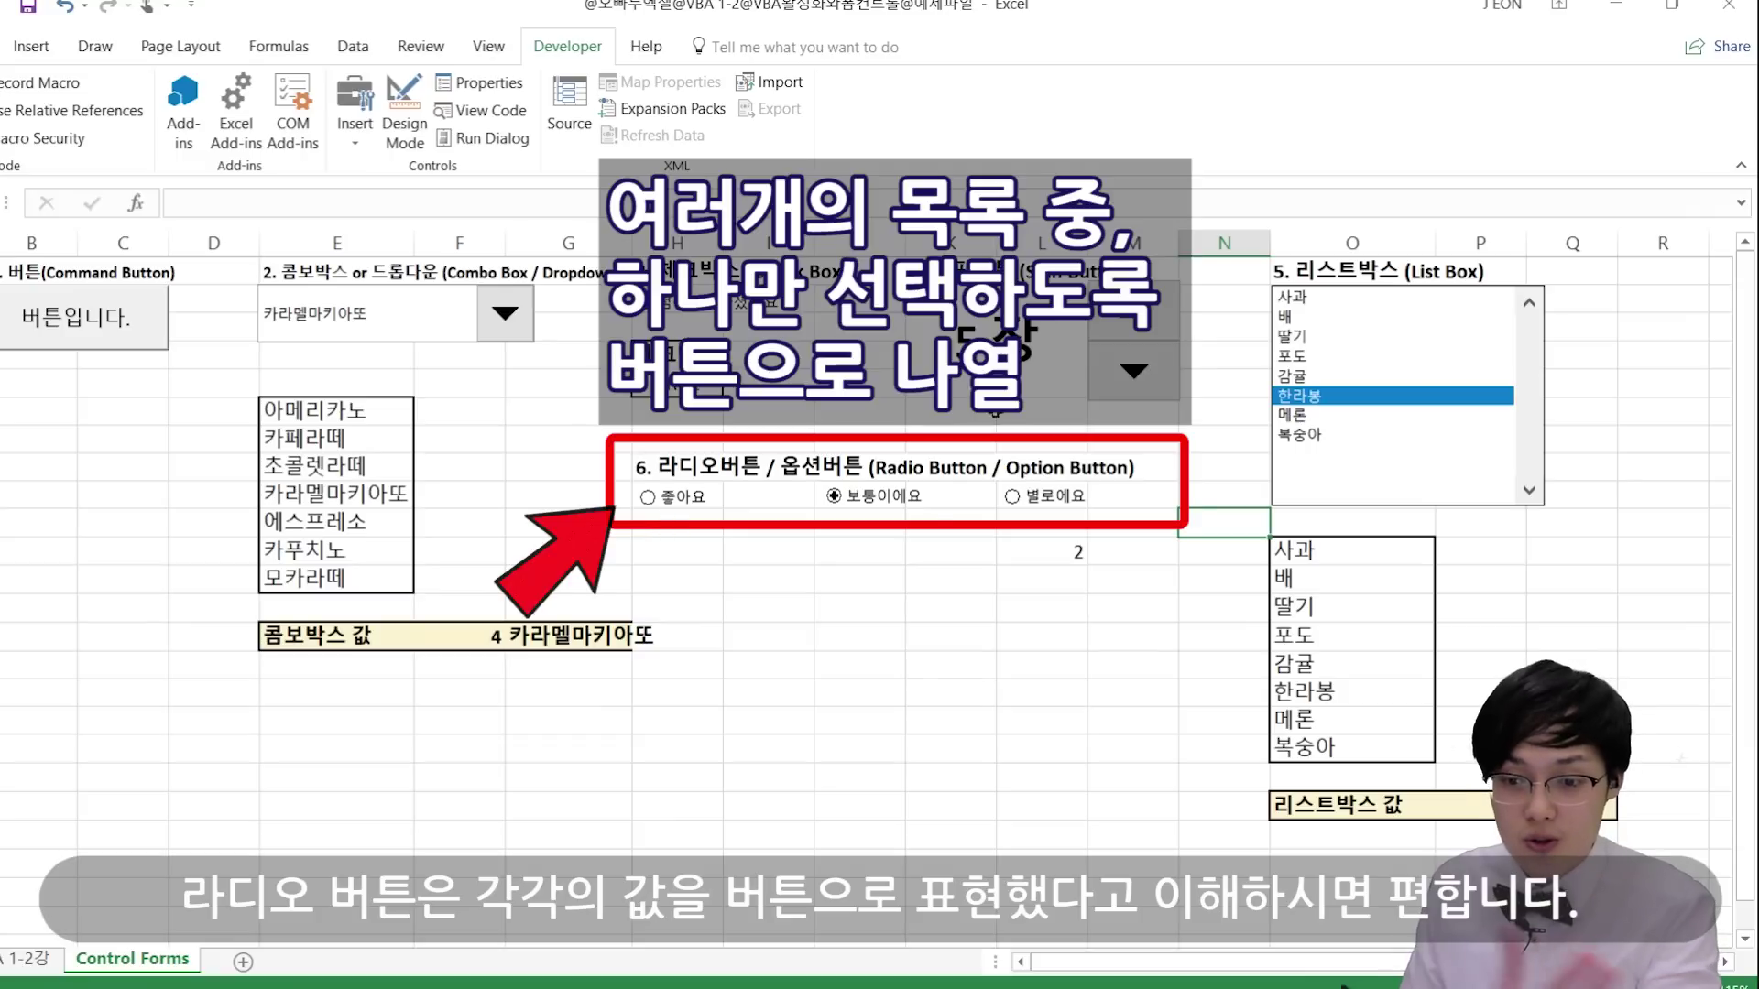
Step: Move the 보통이에요 and 별로에요 option buttons below 좋아요 so the three stack vertically, and deselect them
right_click(889, 502)
key(Escape)
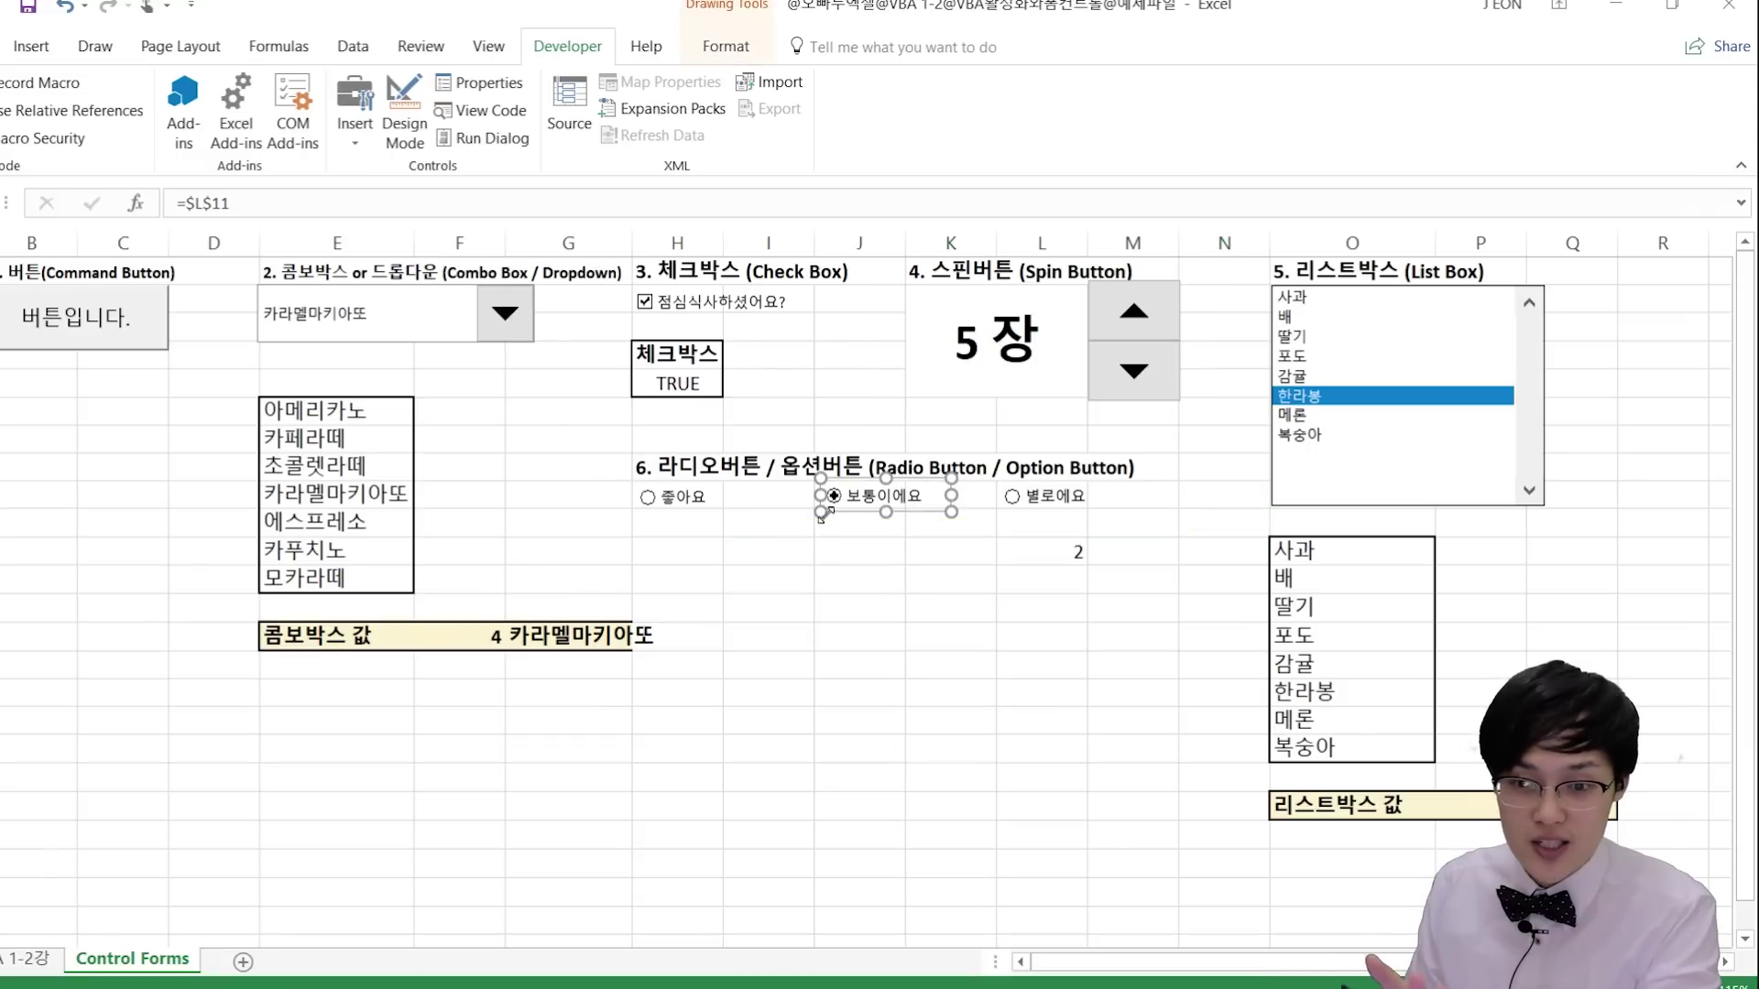
drag(848, 513, 678, 547)
click(889, 634)
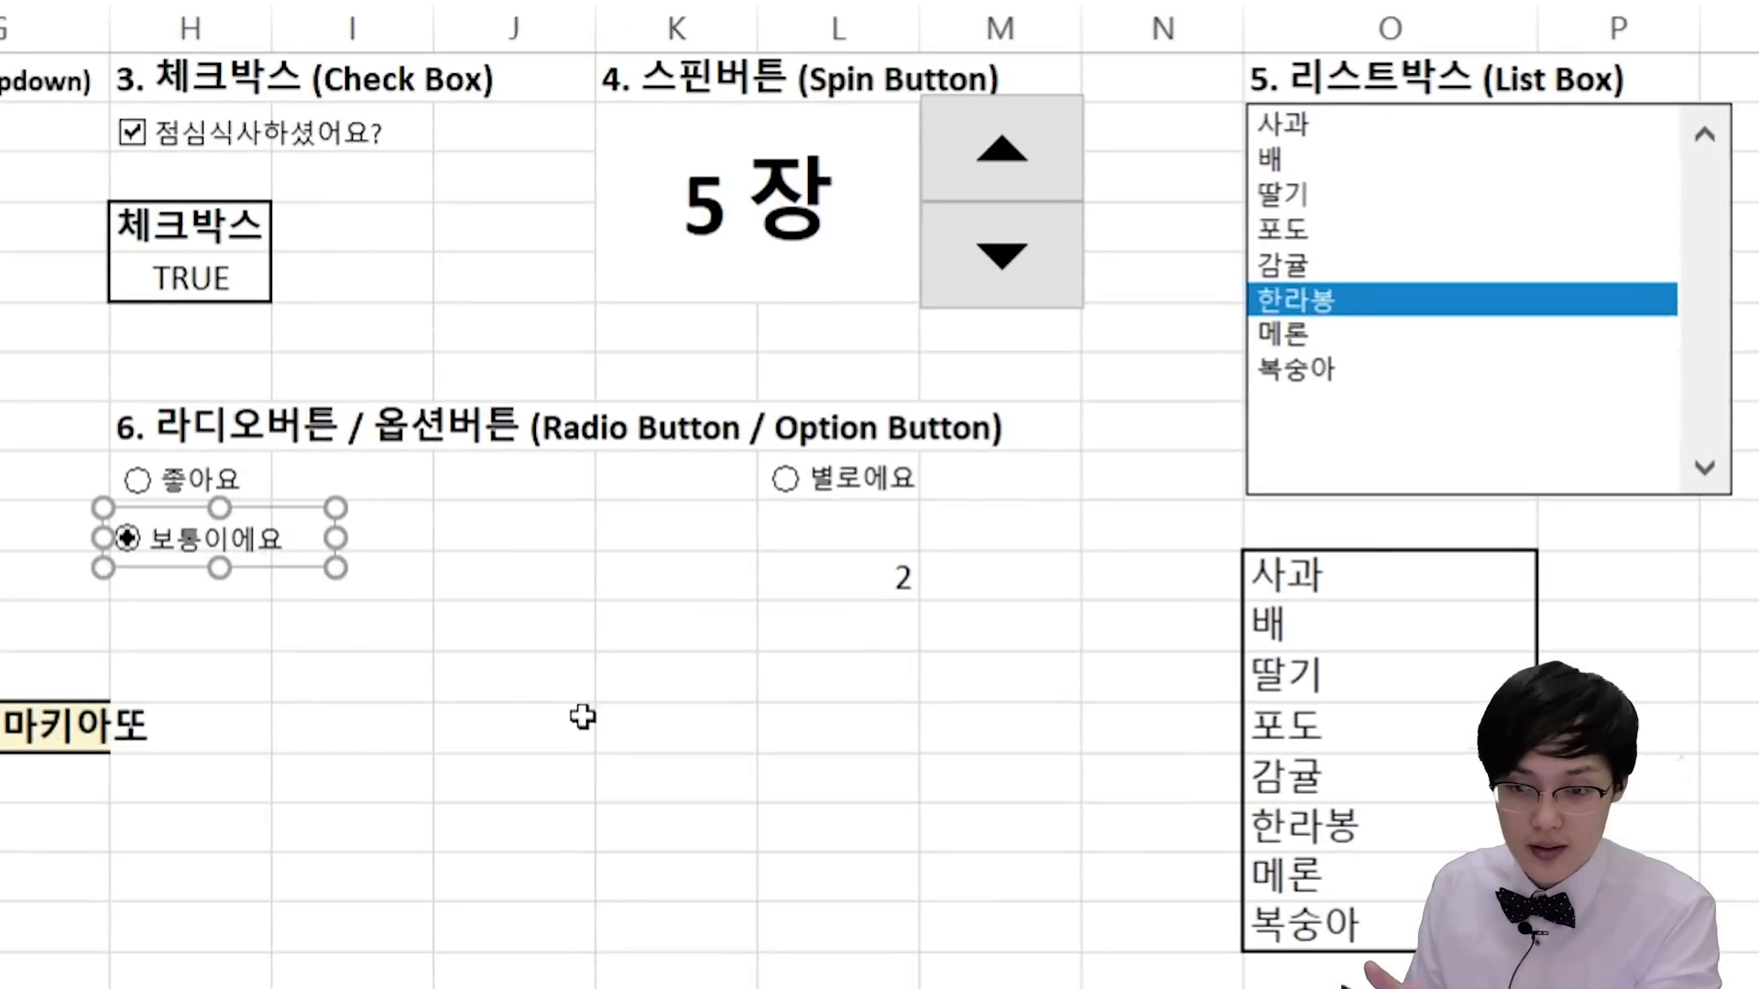
drag(753, 496, 96, 609)
click(388, 707)
Step: Choose 좋아요, 보통이에요 and 별로에요 in turn to test the option buttons' linked cell
click(137, 480)
click(127, 539)
click(126, 590)
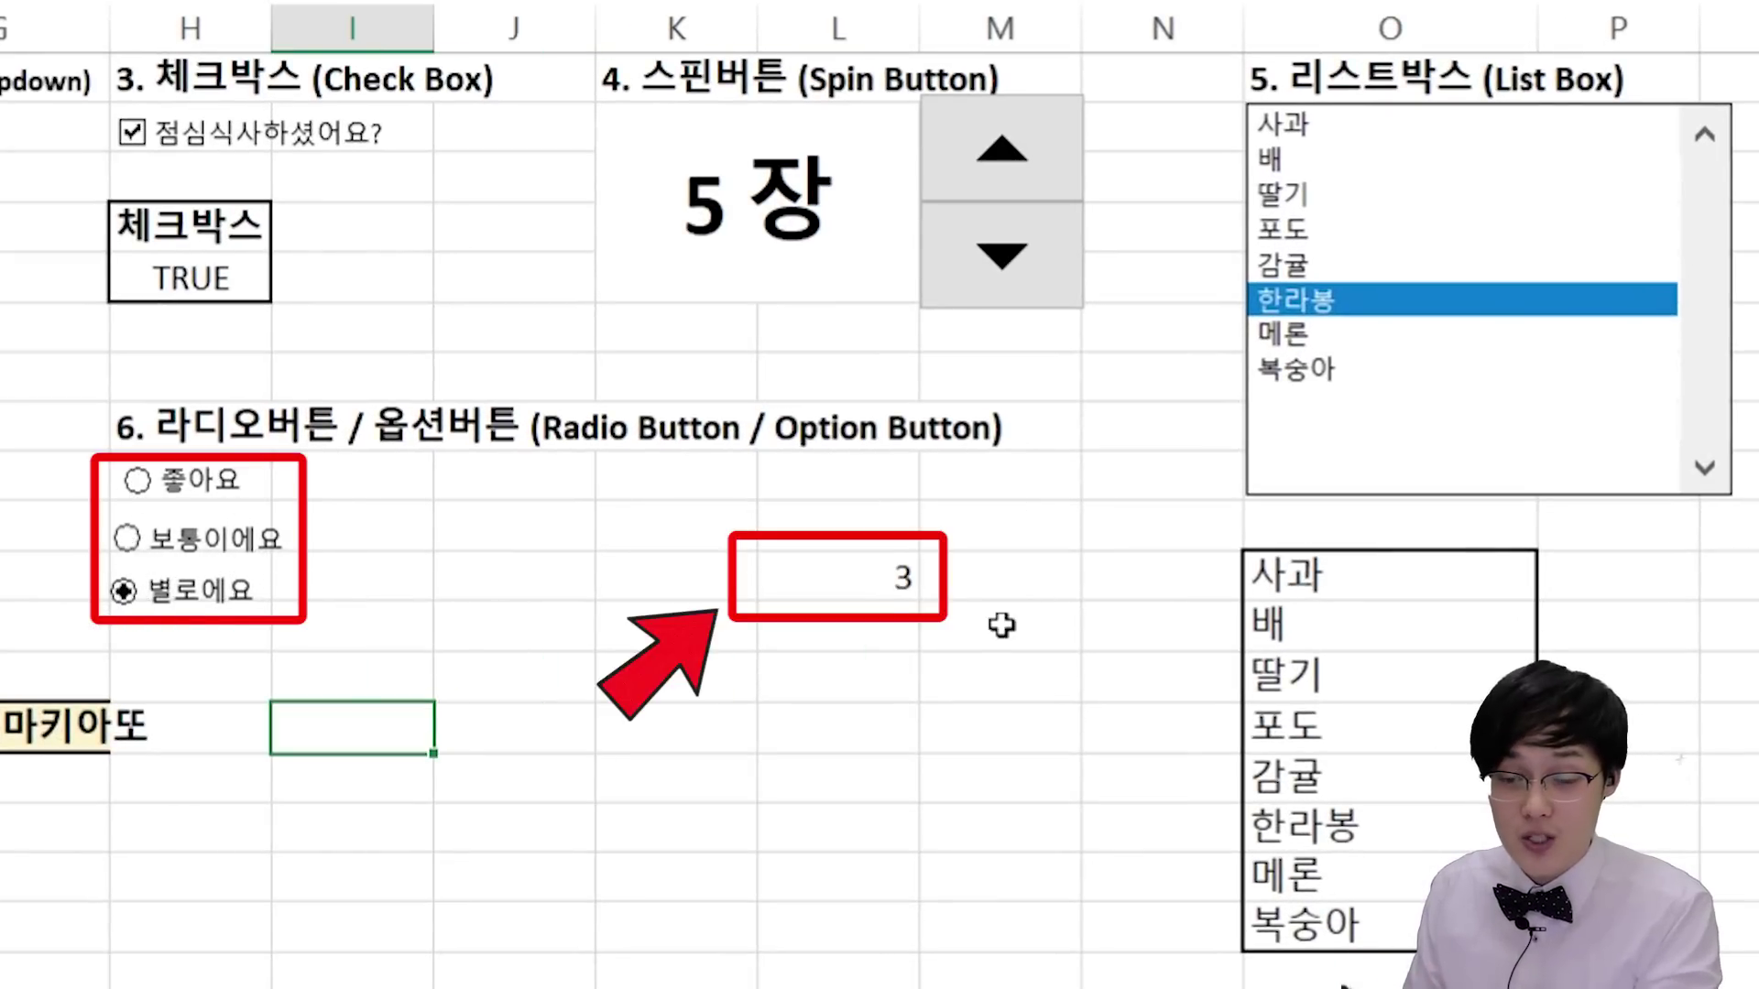
Step: Review the 좋아요 option button's cell link in its Format Control settings, and close them without changes
right_click(214, 493)
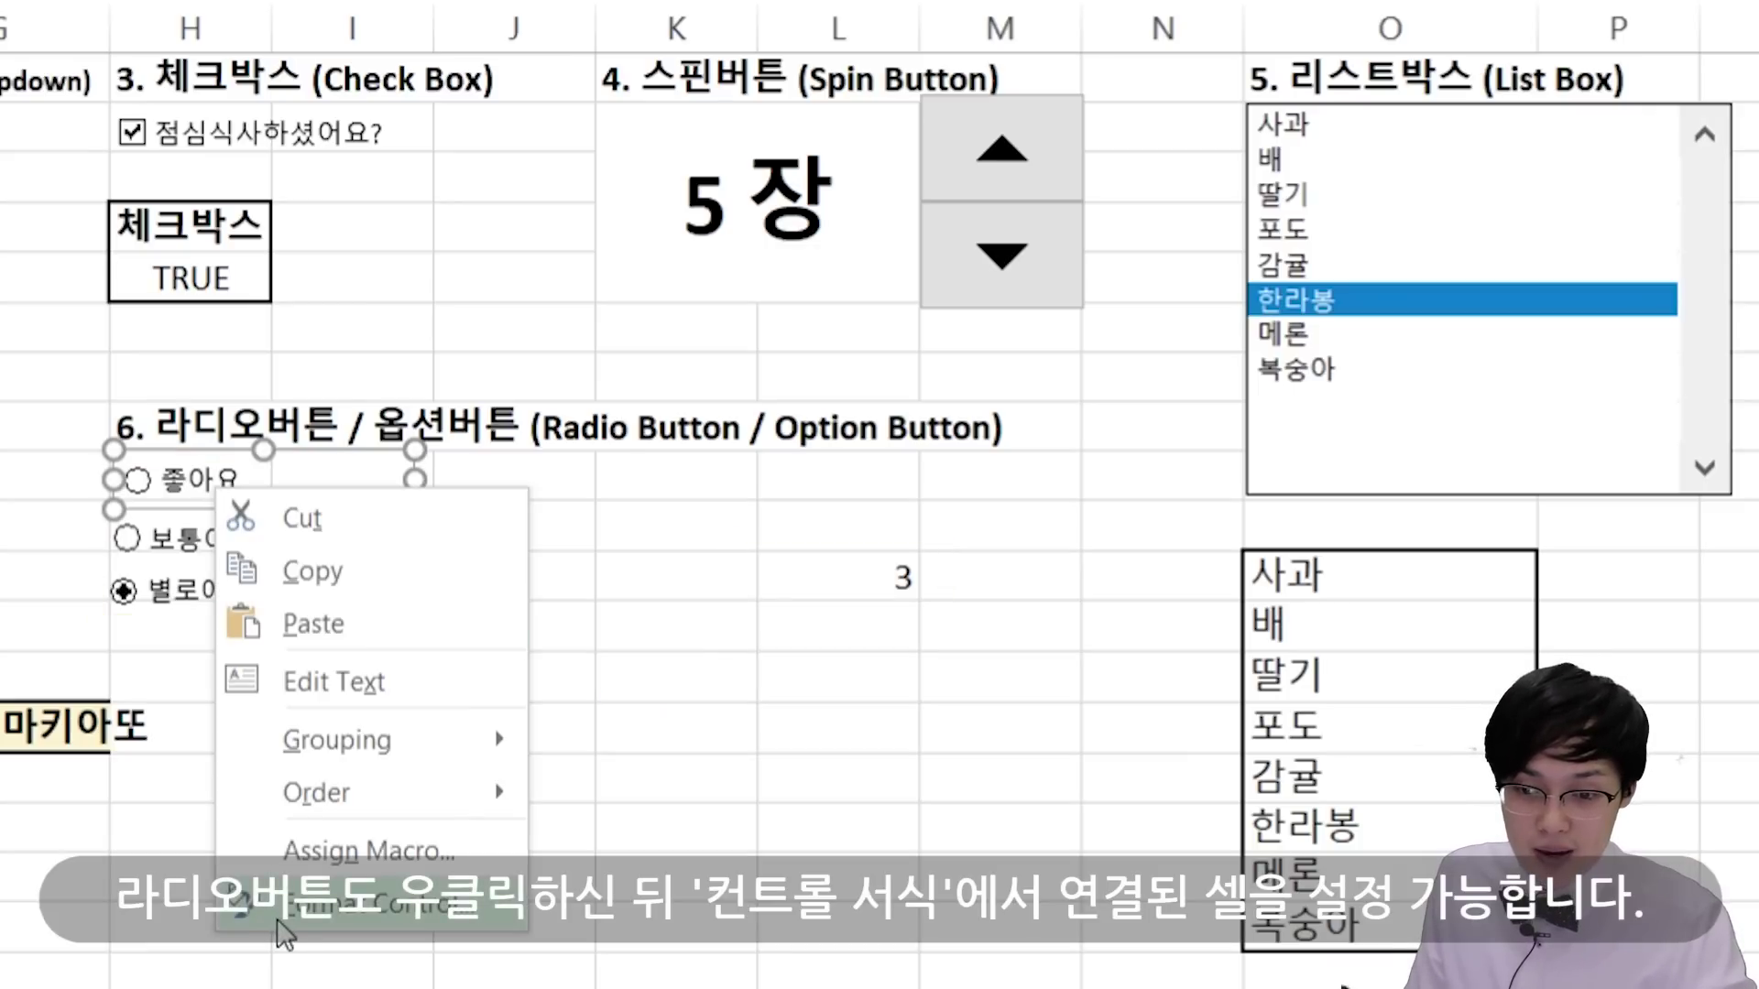
click(292, 913)
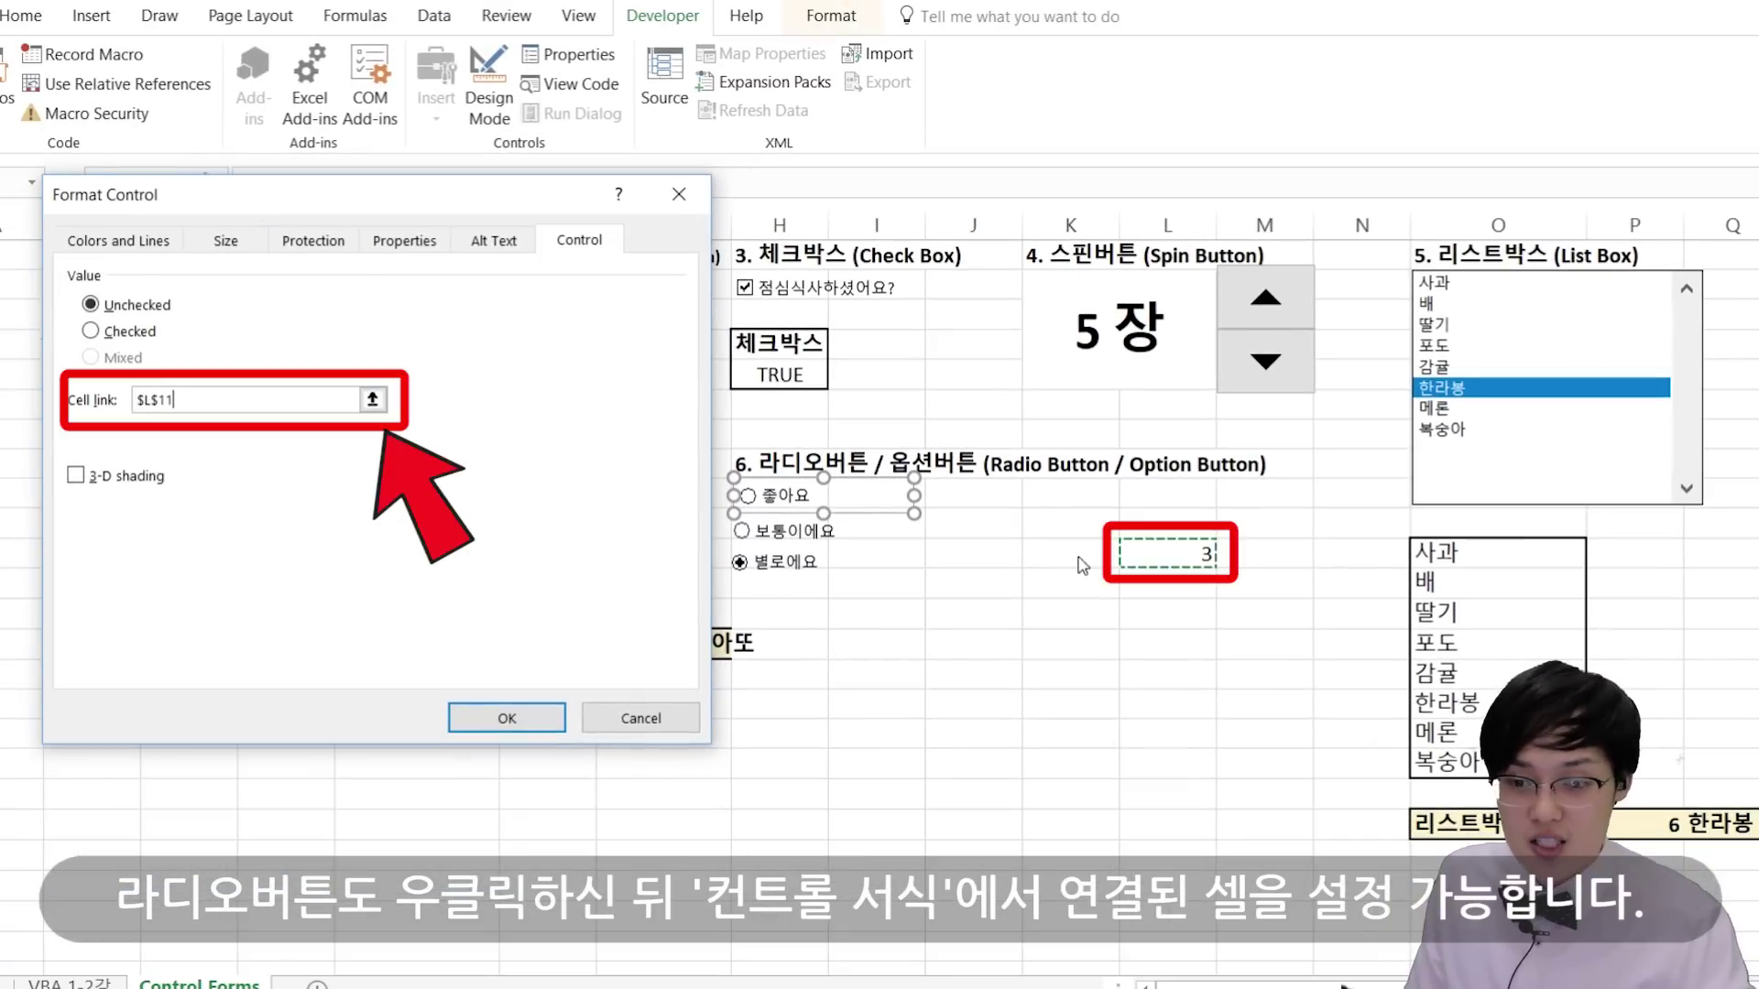
click(646, 721)
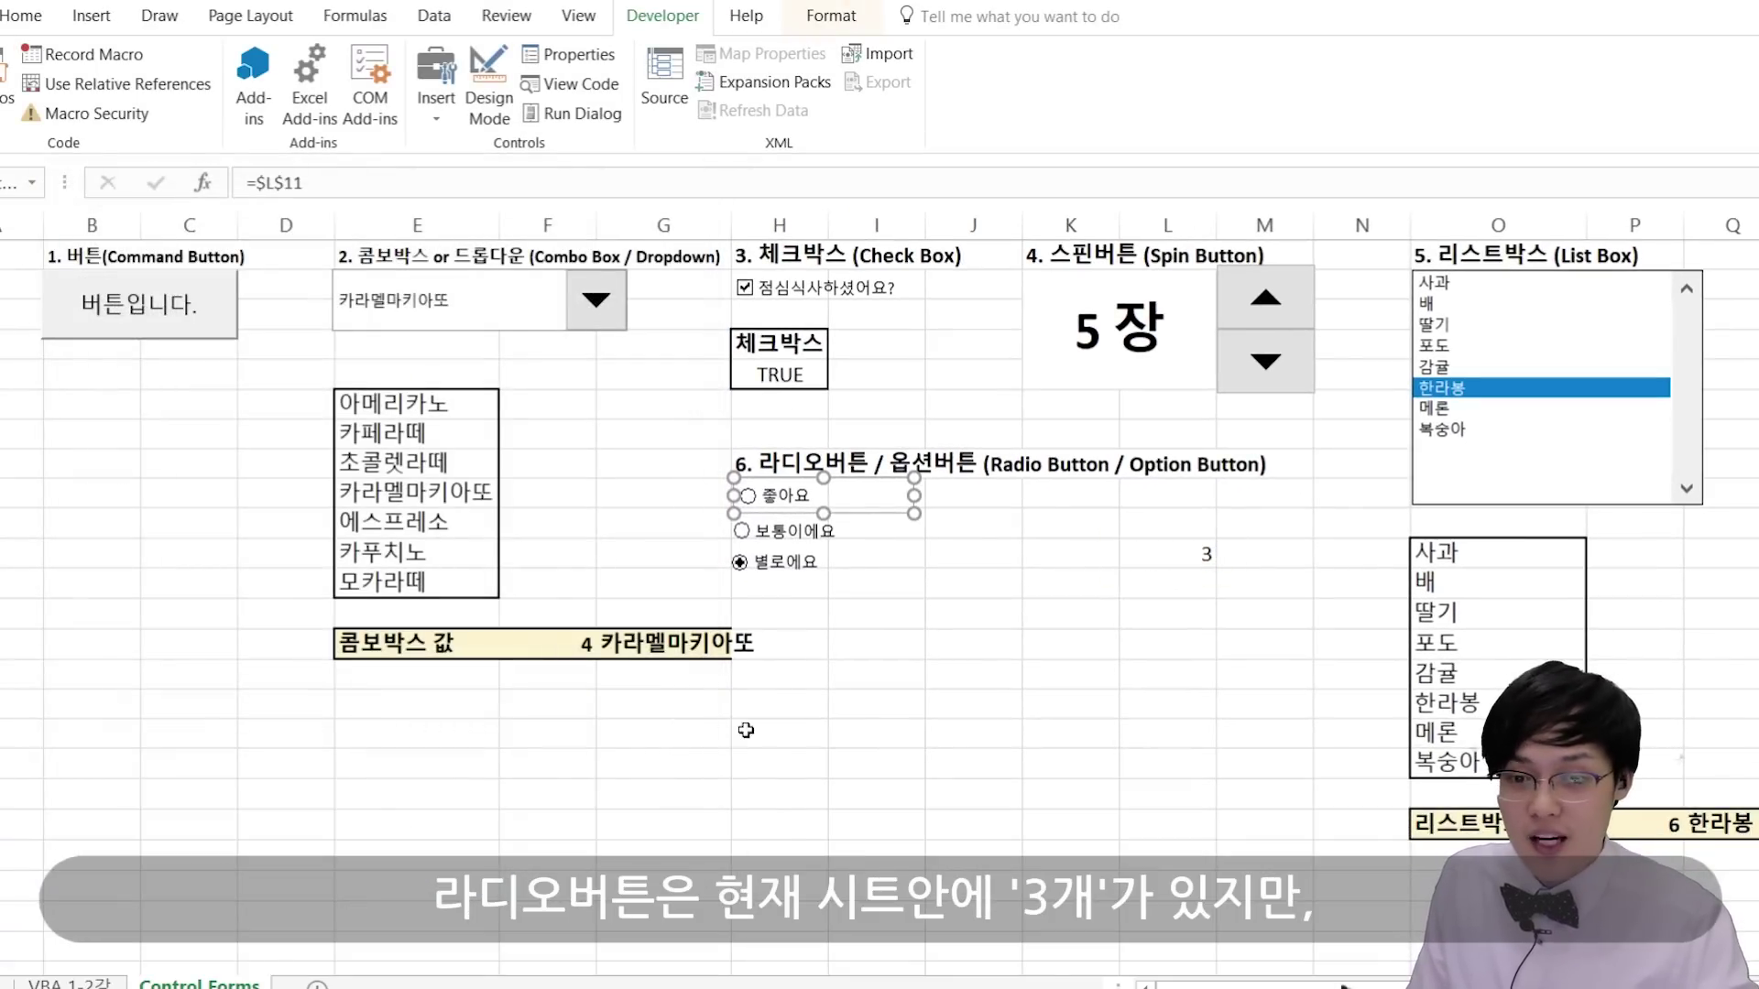
Step: Change the 보통이에요 option button's cell link to $L$10 in its Format Control settings
right_click(811, 532)
click(886, 780)
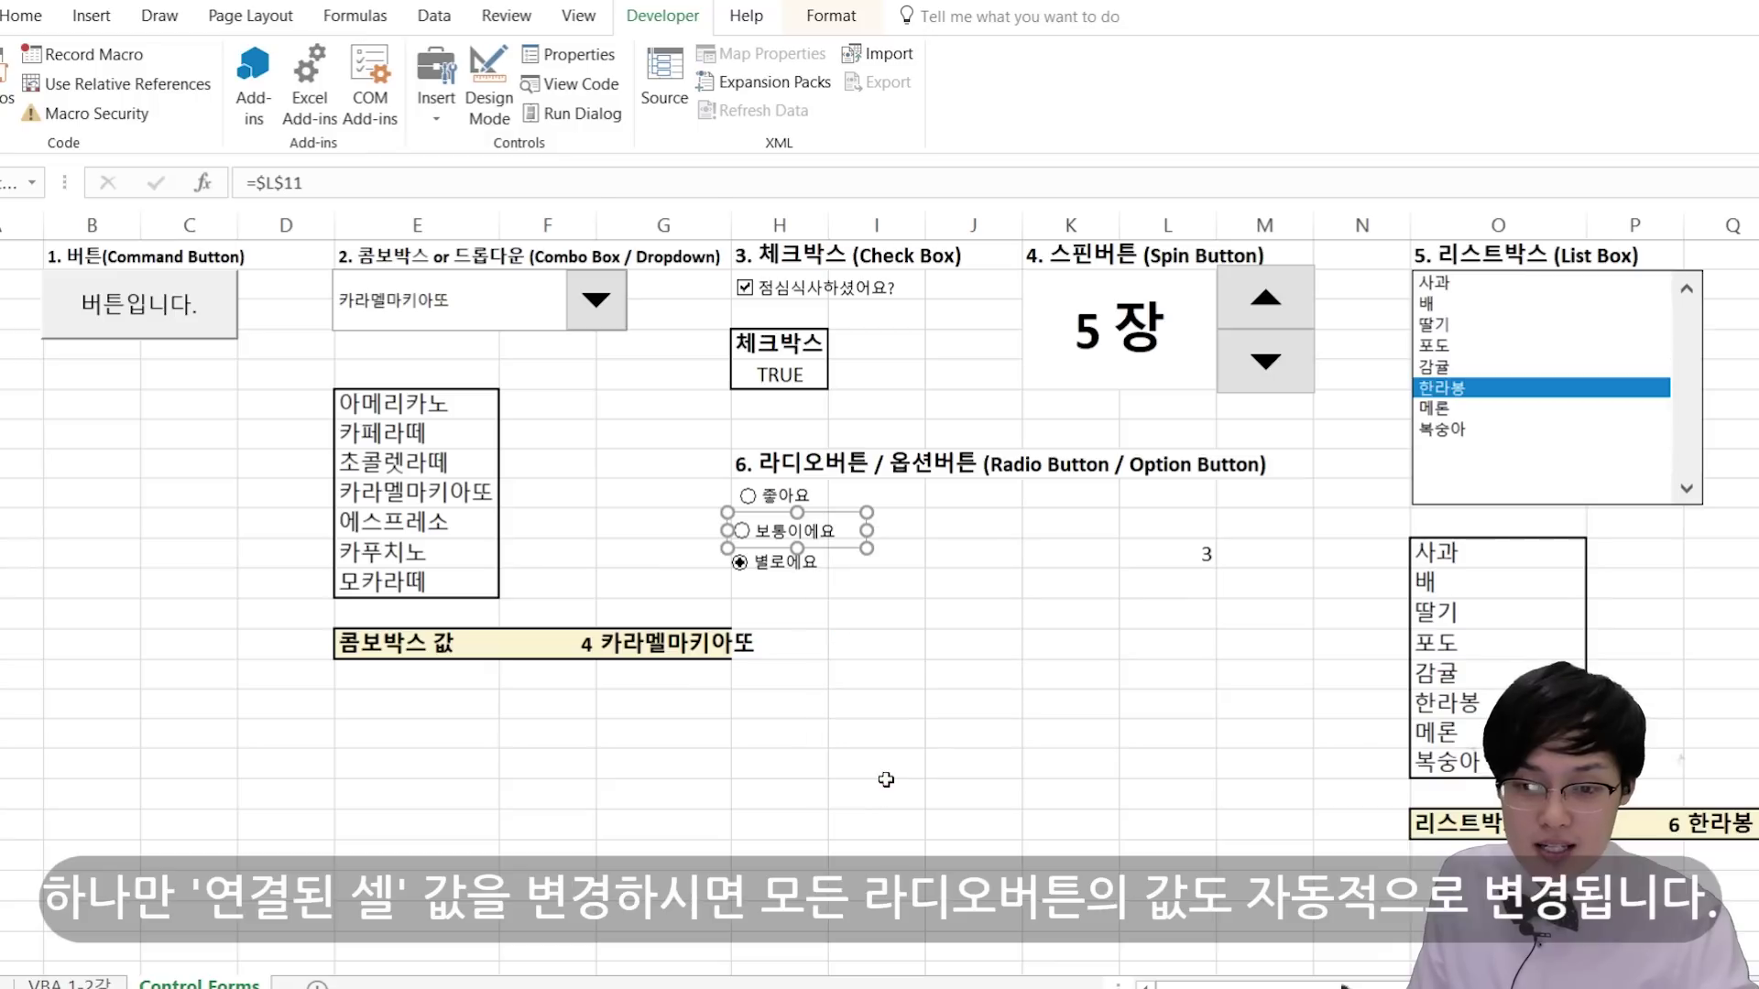
click(245, 400)
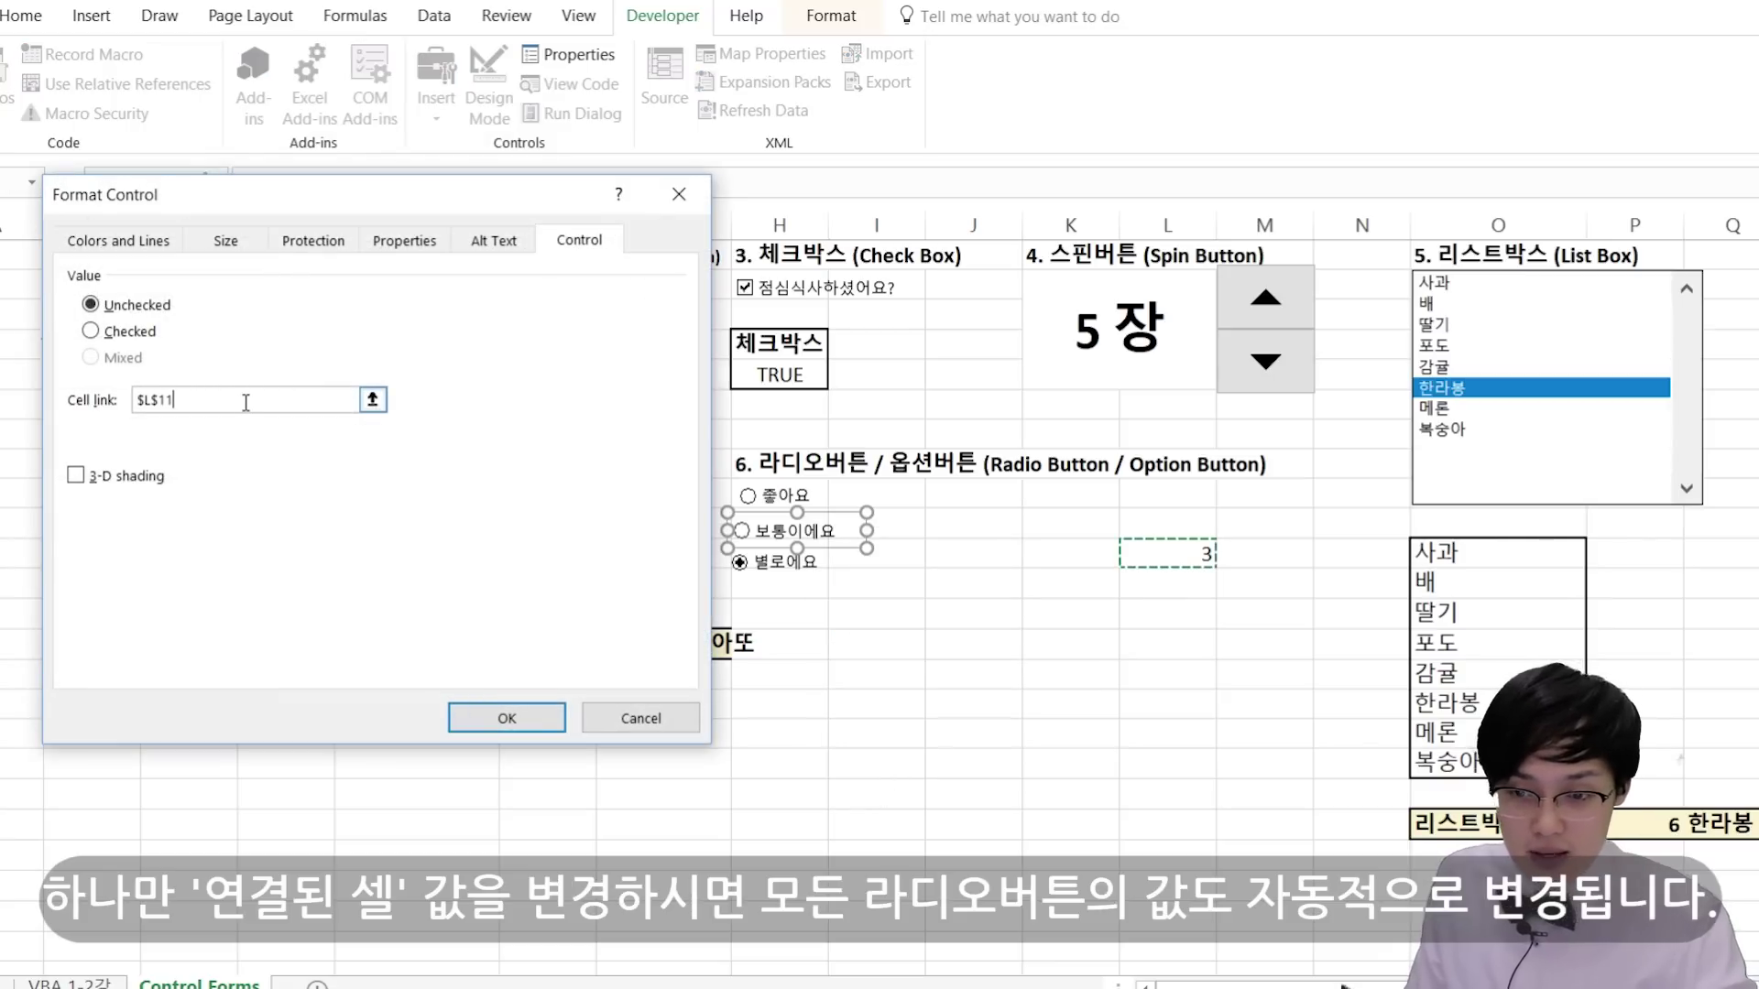
double_click(278, 401)
key(BackSpace)
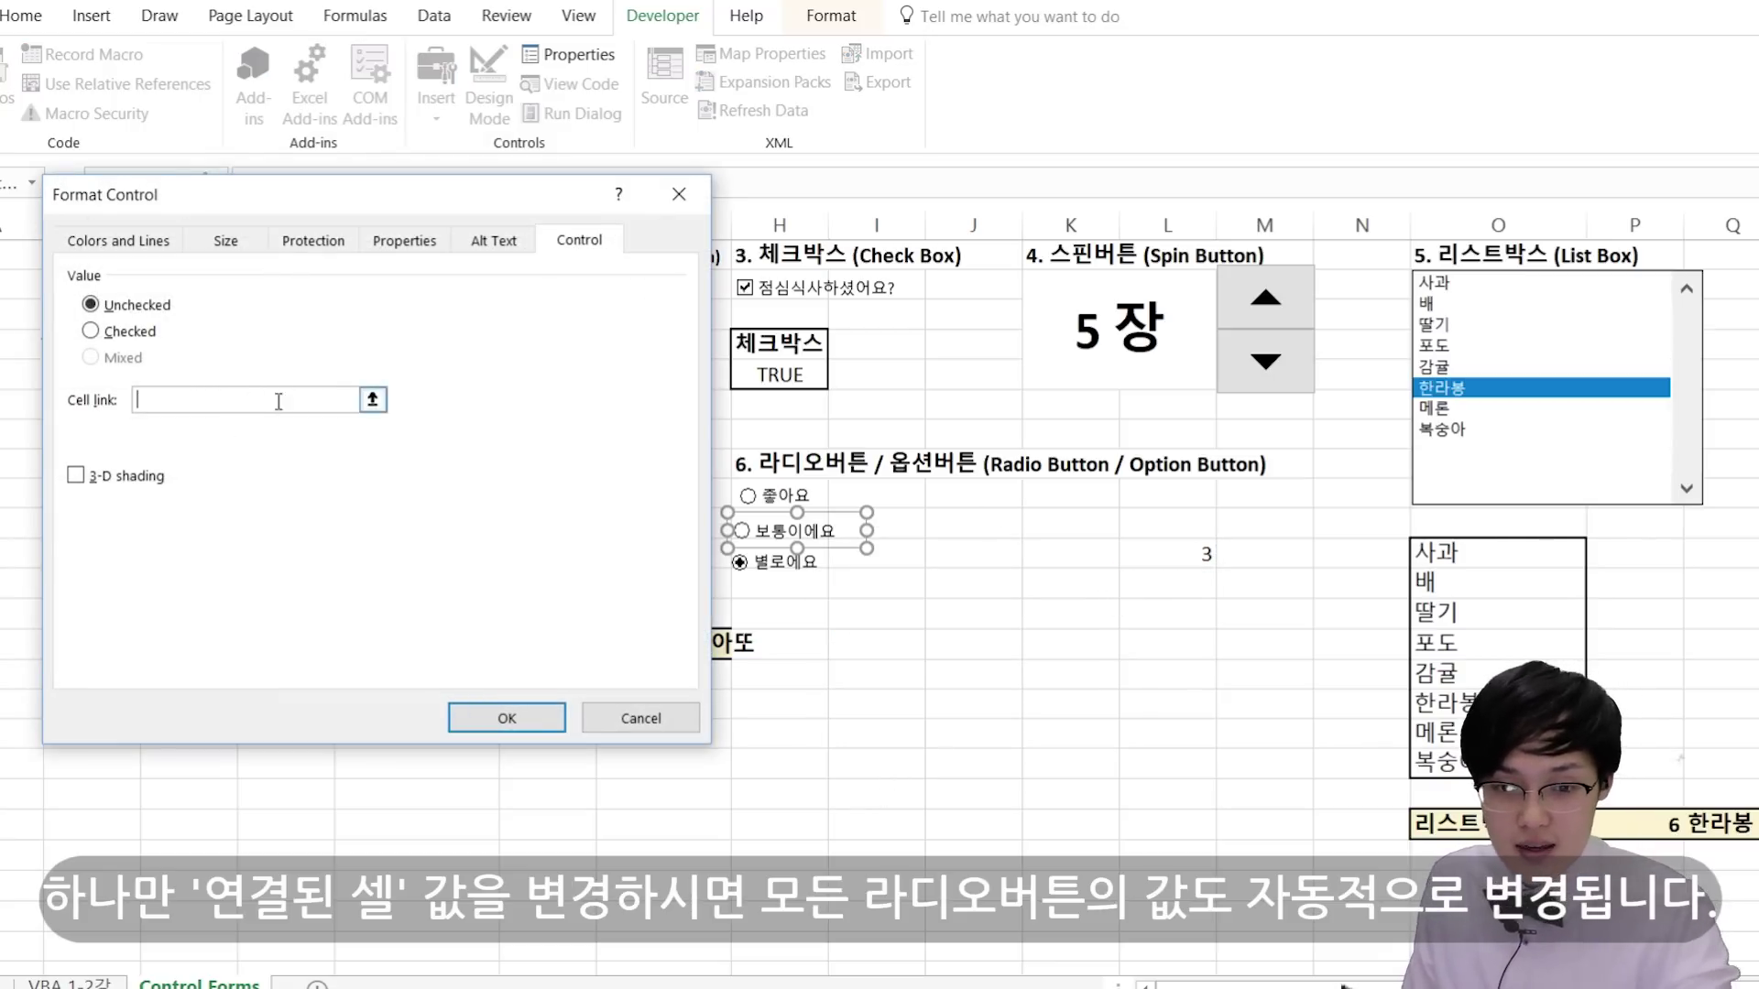
click(371, 399)
click(1161, 527)
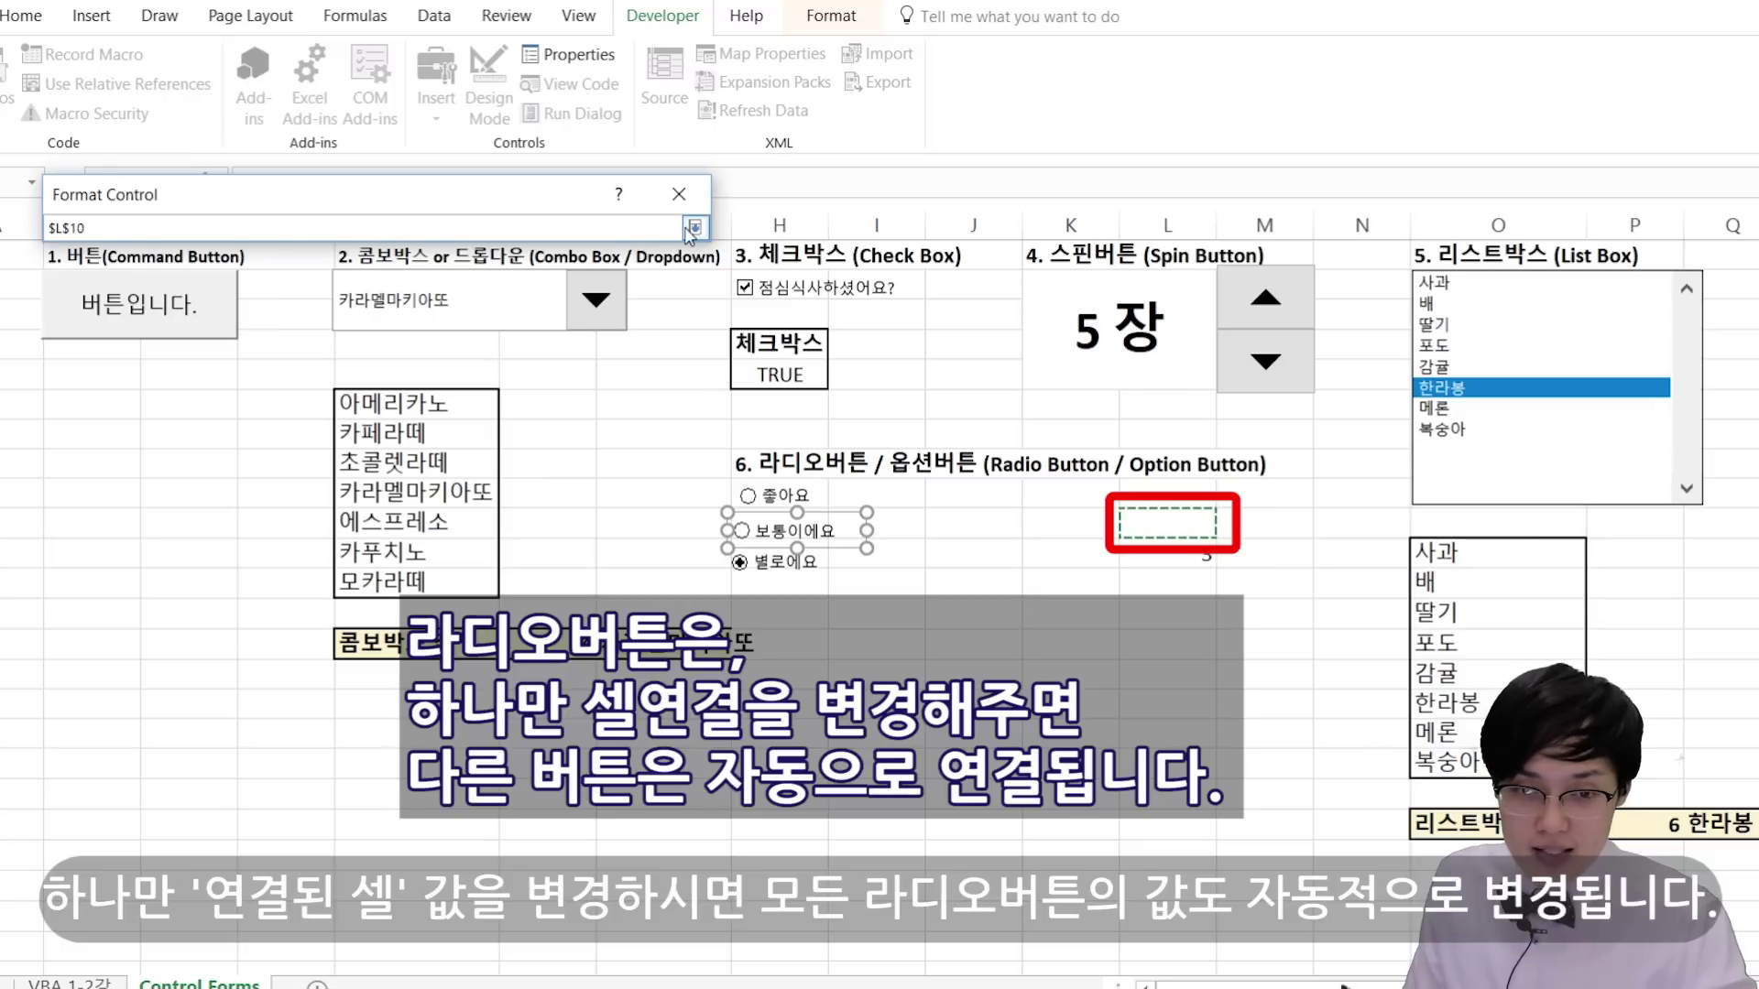
click(695, 227)
click(513, 720)
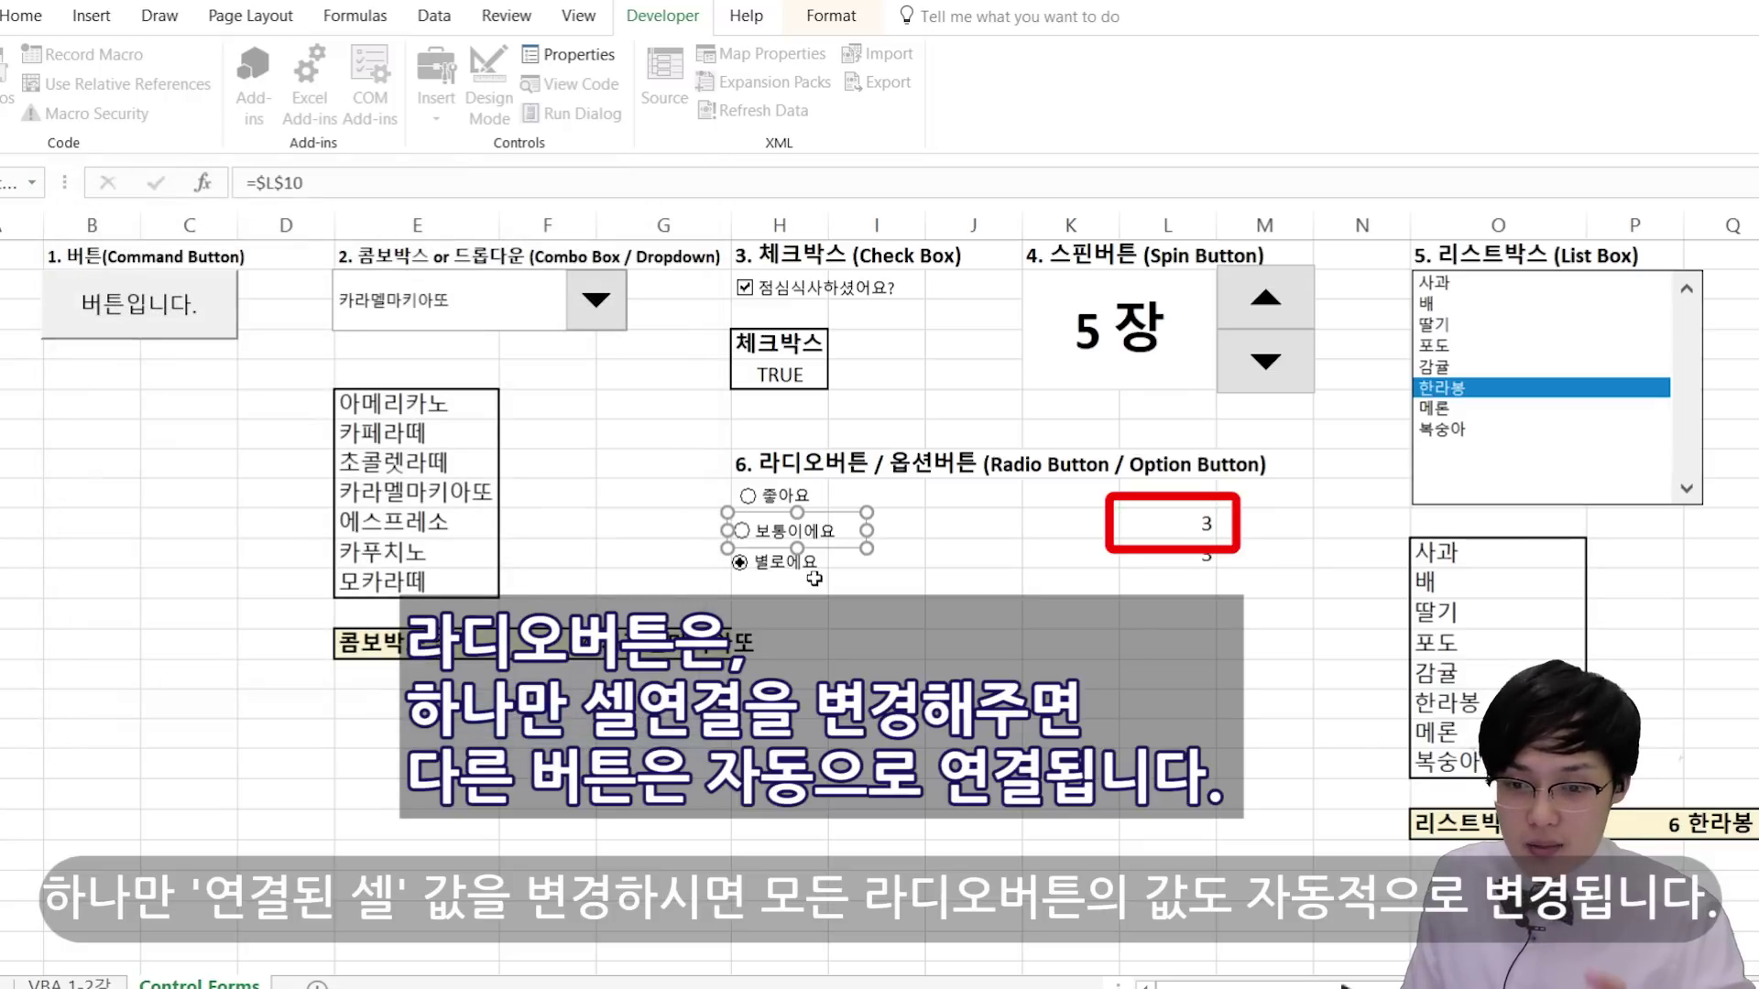
Step: Deselect the option button and cycle through all three options to test the new linked cell, ending on 좋아요
key(Escape)
click(748, 496)
click(740, 531)
click(739, 562)
click(747, 496)
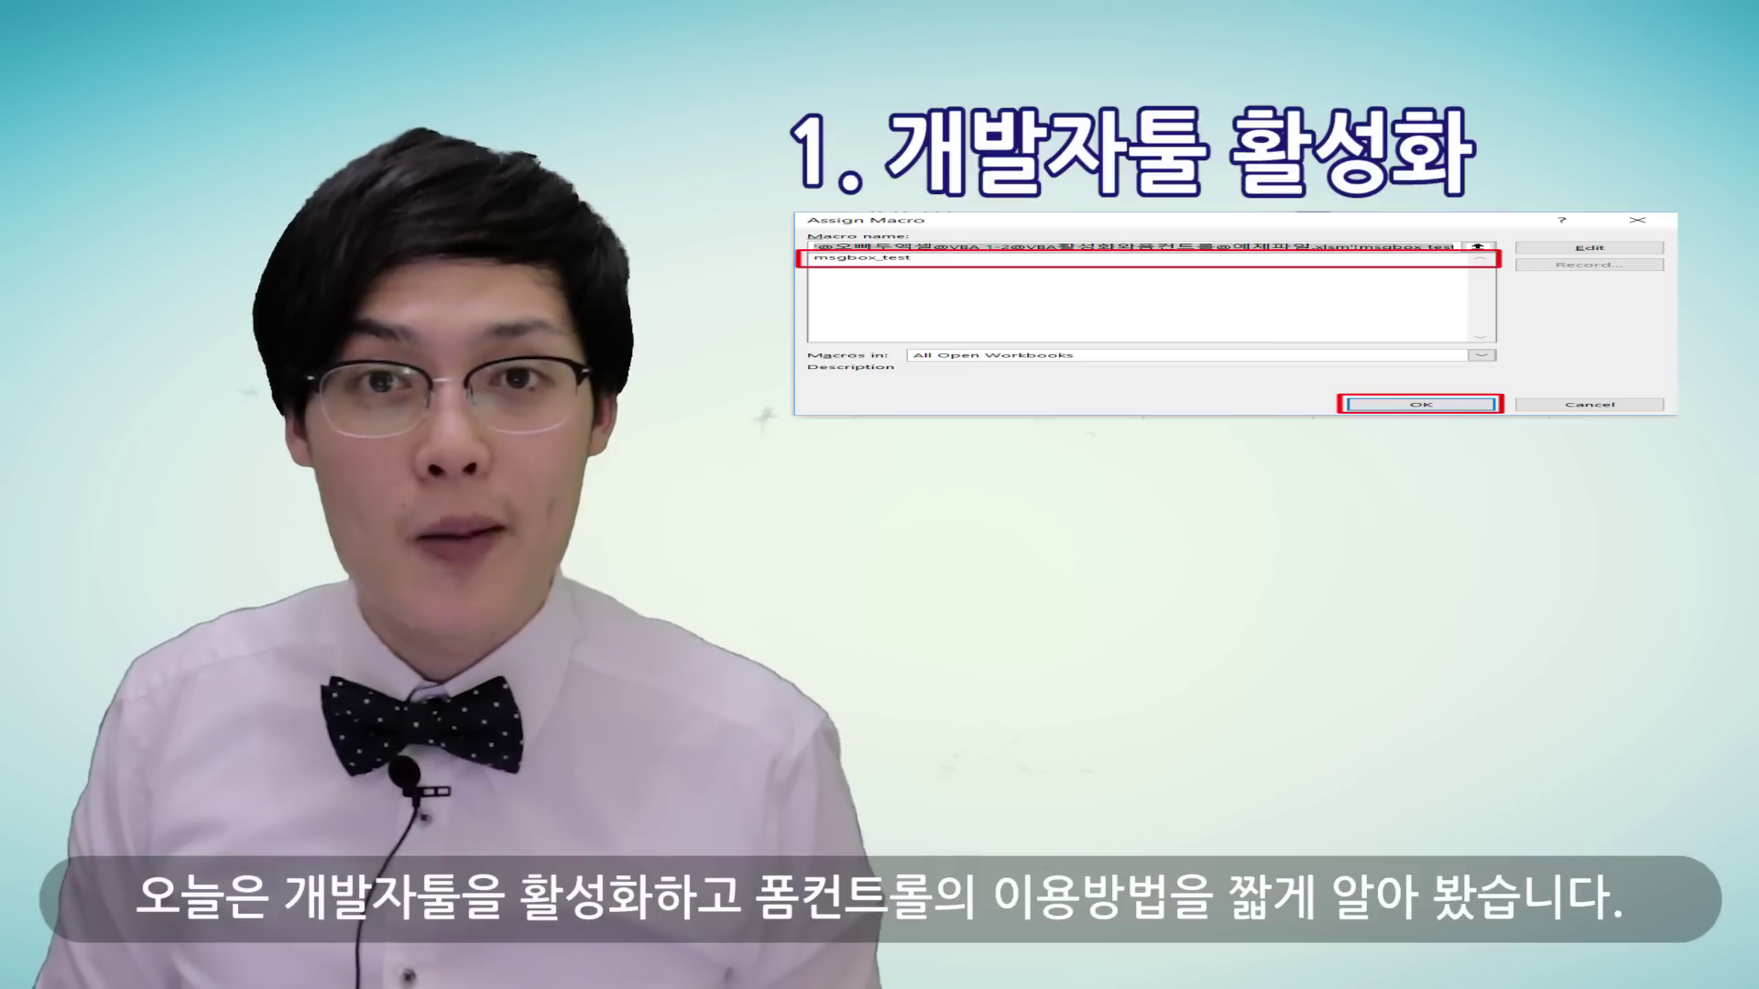